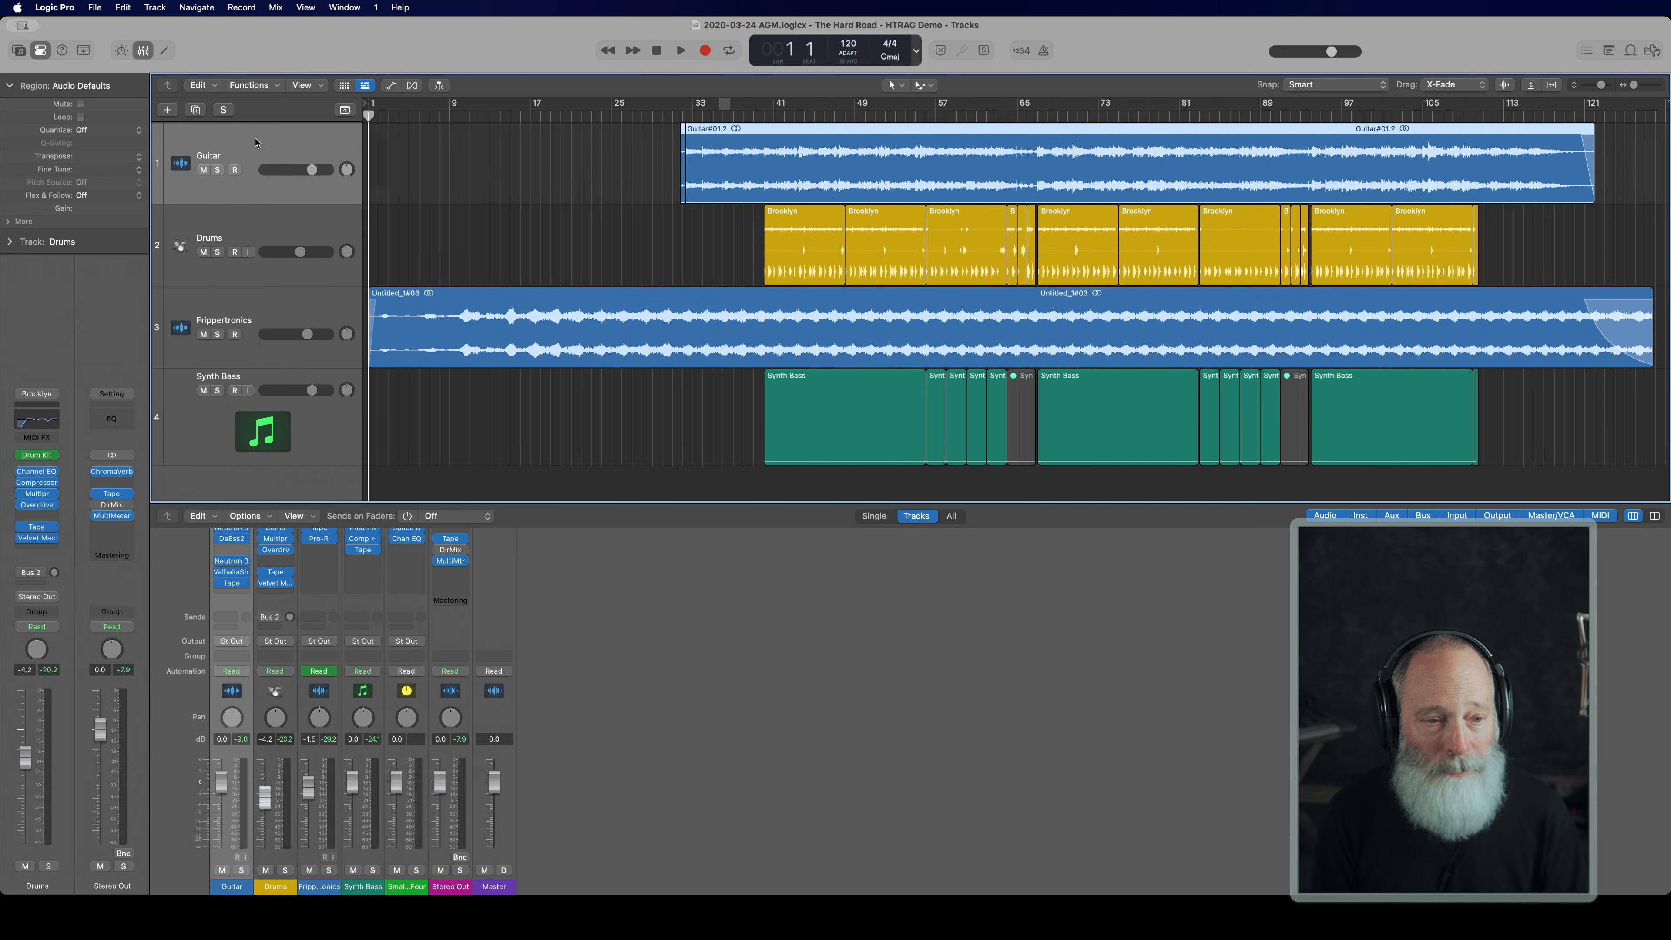
# Step: Select the Frippertronics, Drums, Synth Bass and Guitar tracks in turn to review the arrangement
pyautogui.click(232, 321)
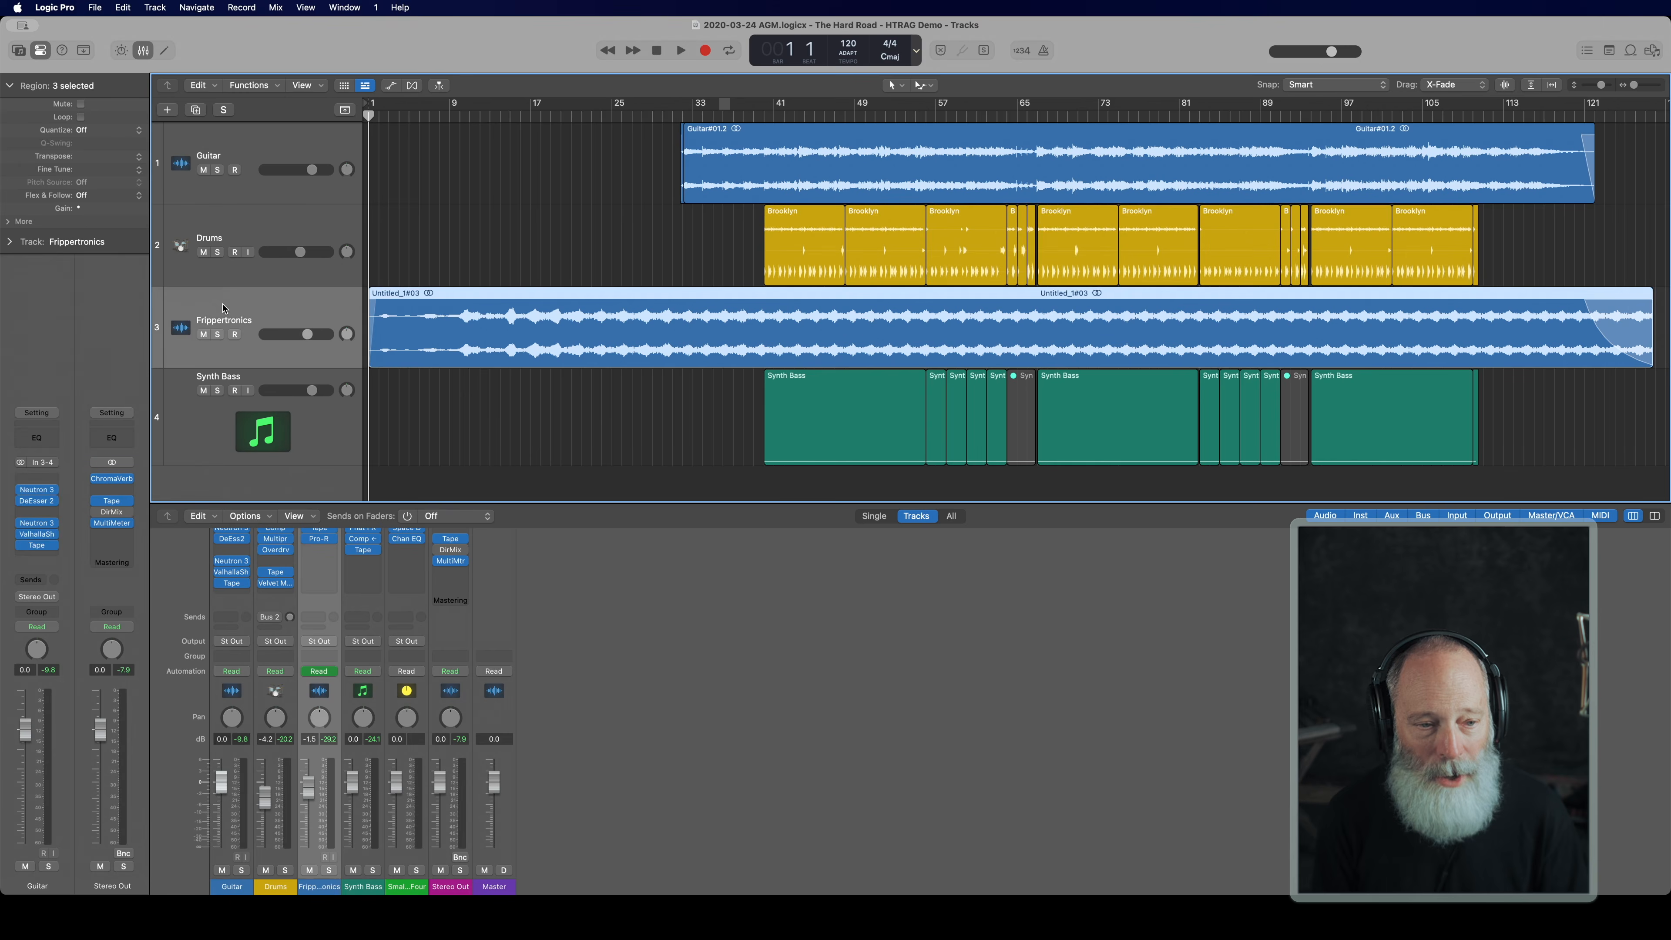
pyautogui.click(243, 221)
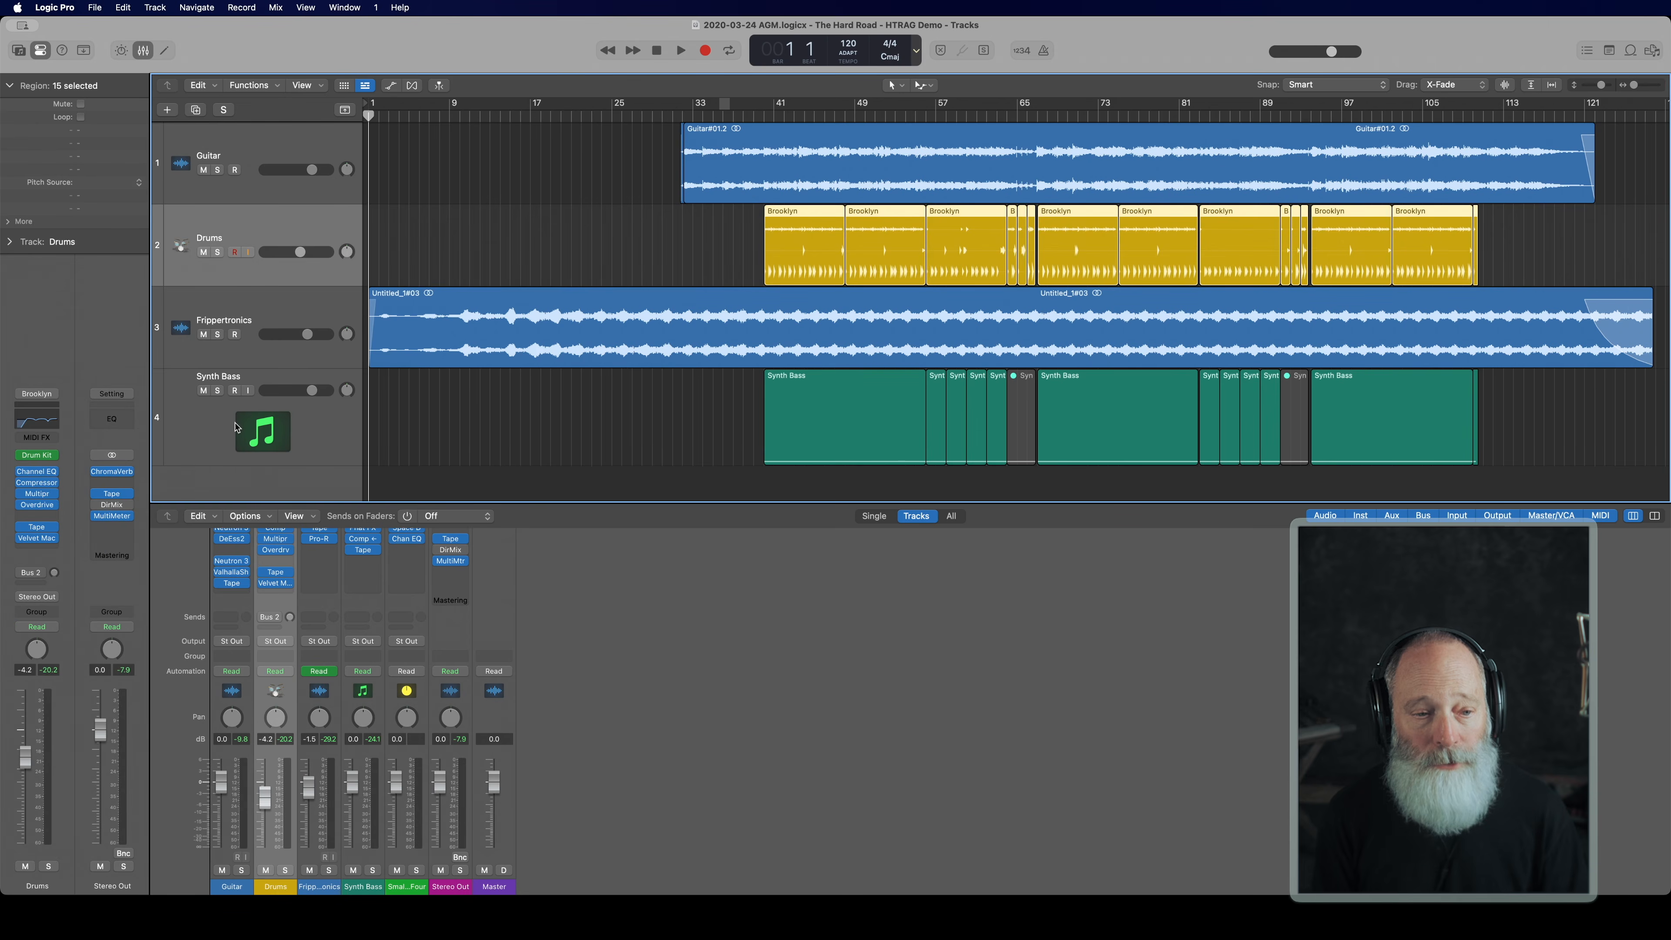
pyautogui.click(197, 437)
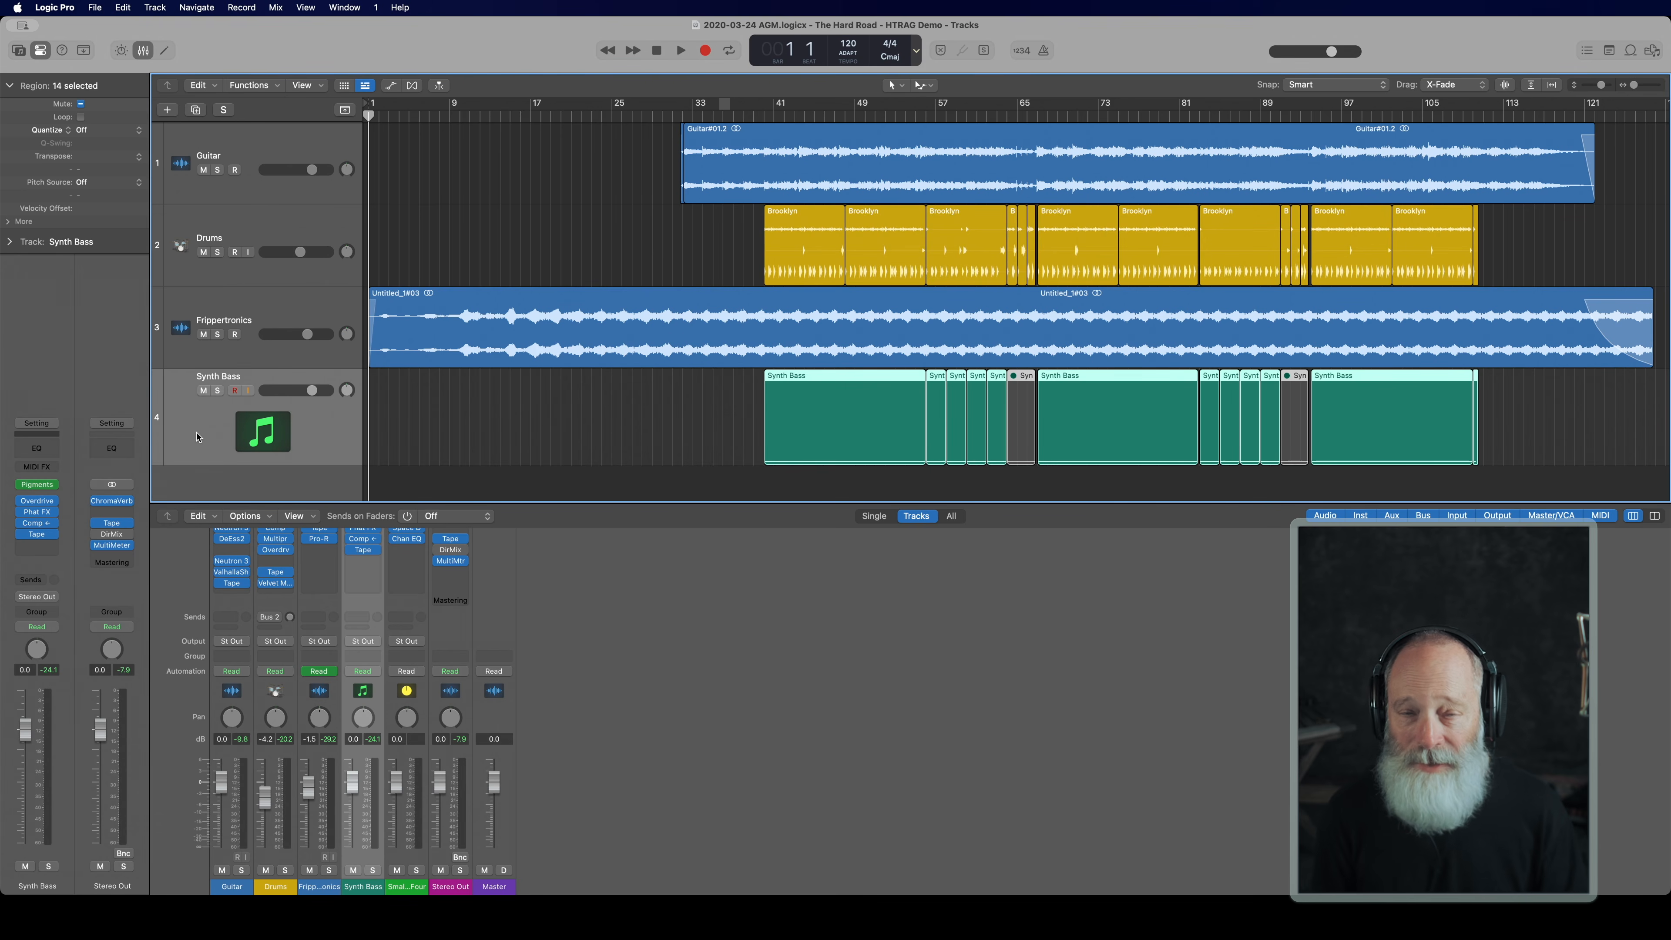
pyautogui.click(260, 147)
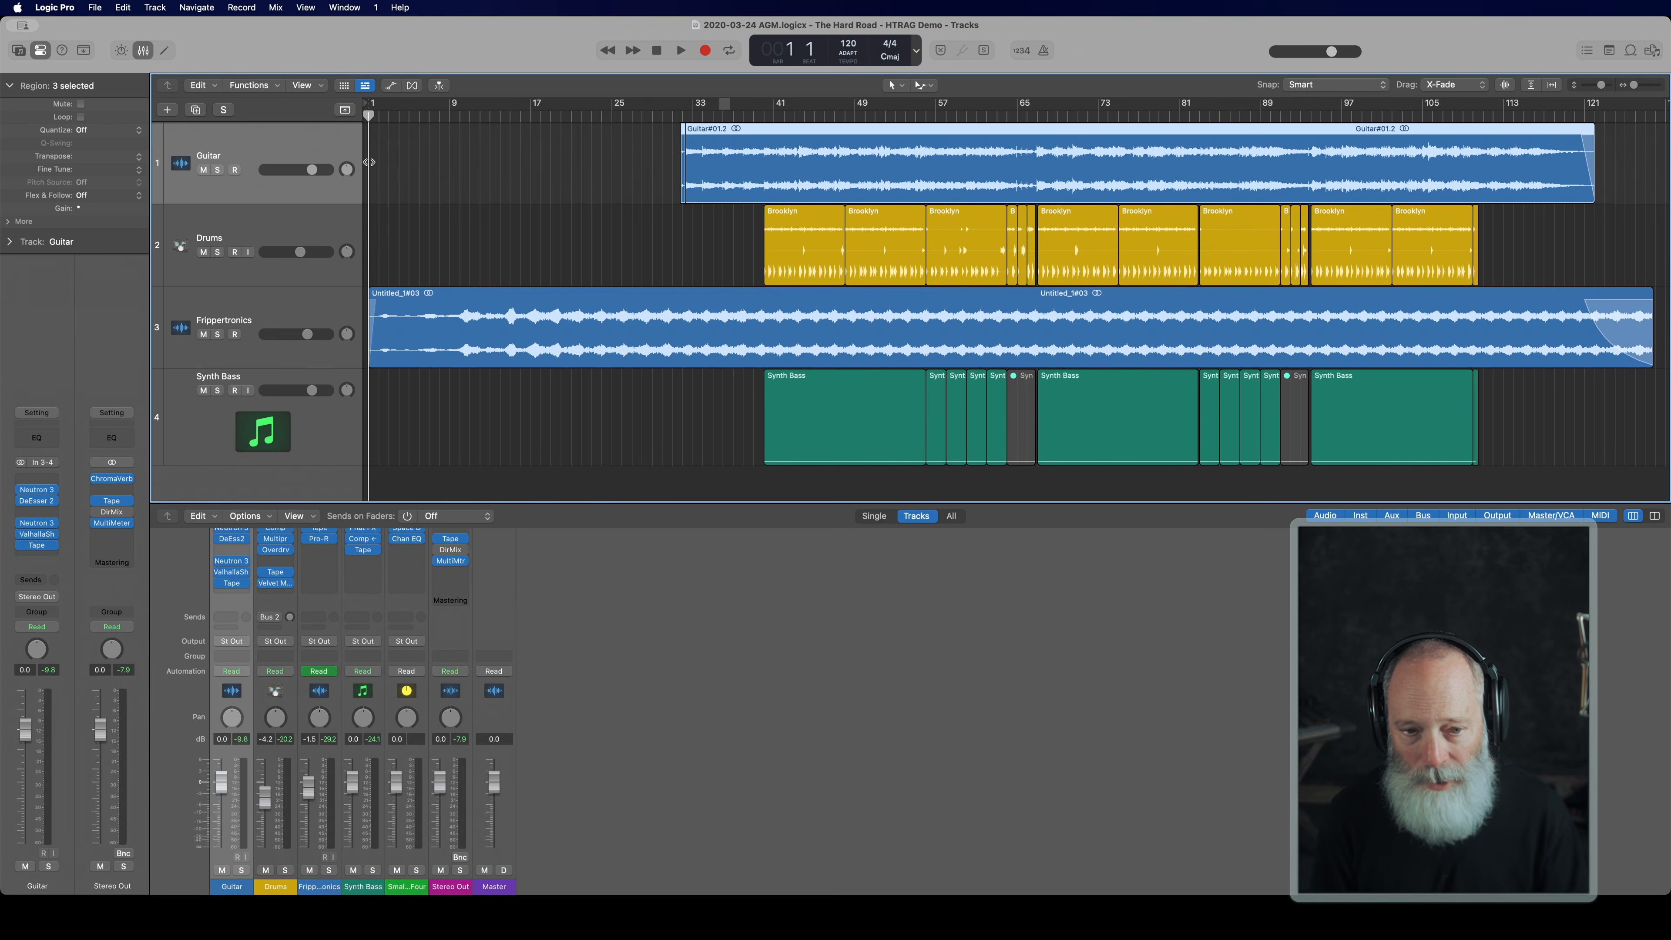
# Step: Play the full mix from around bar 47 for a few bars
pyautogui.click(843, 115)
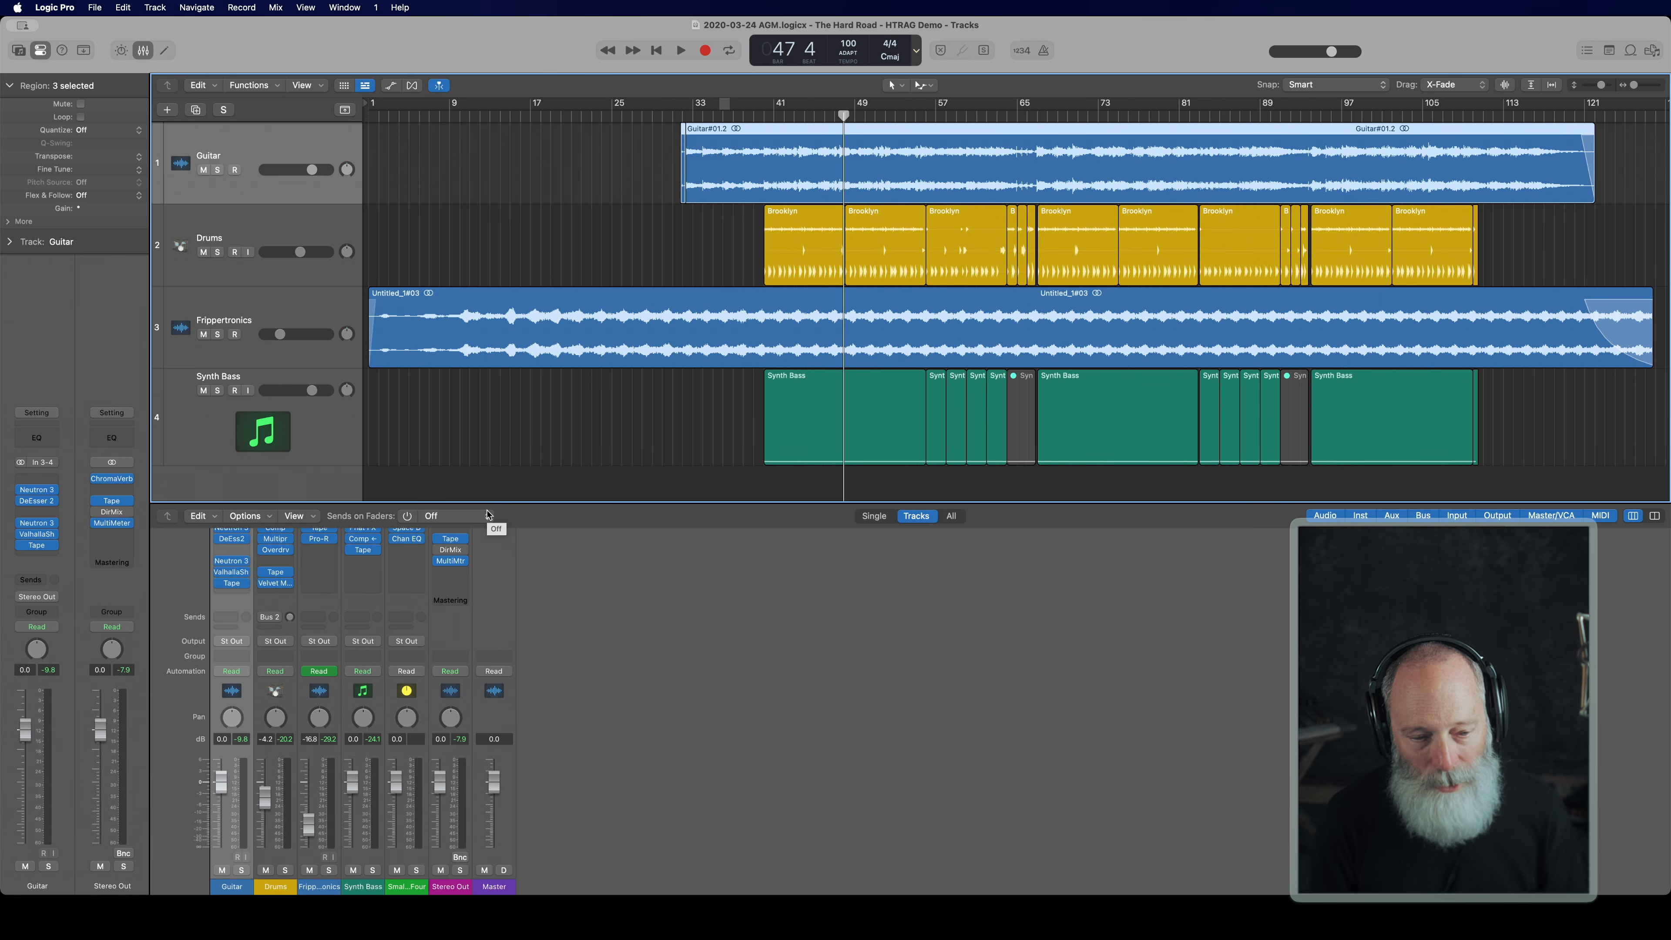
pyautogui.press('space')
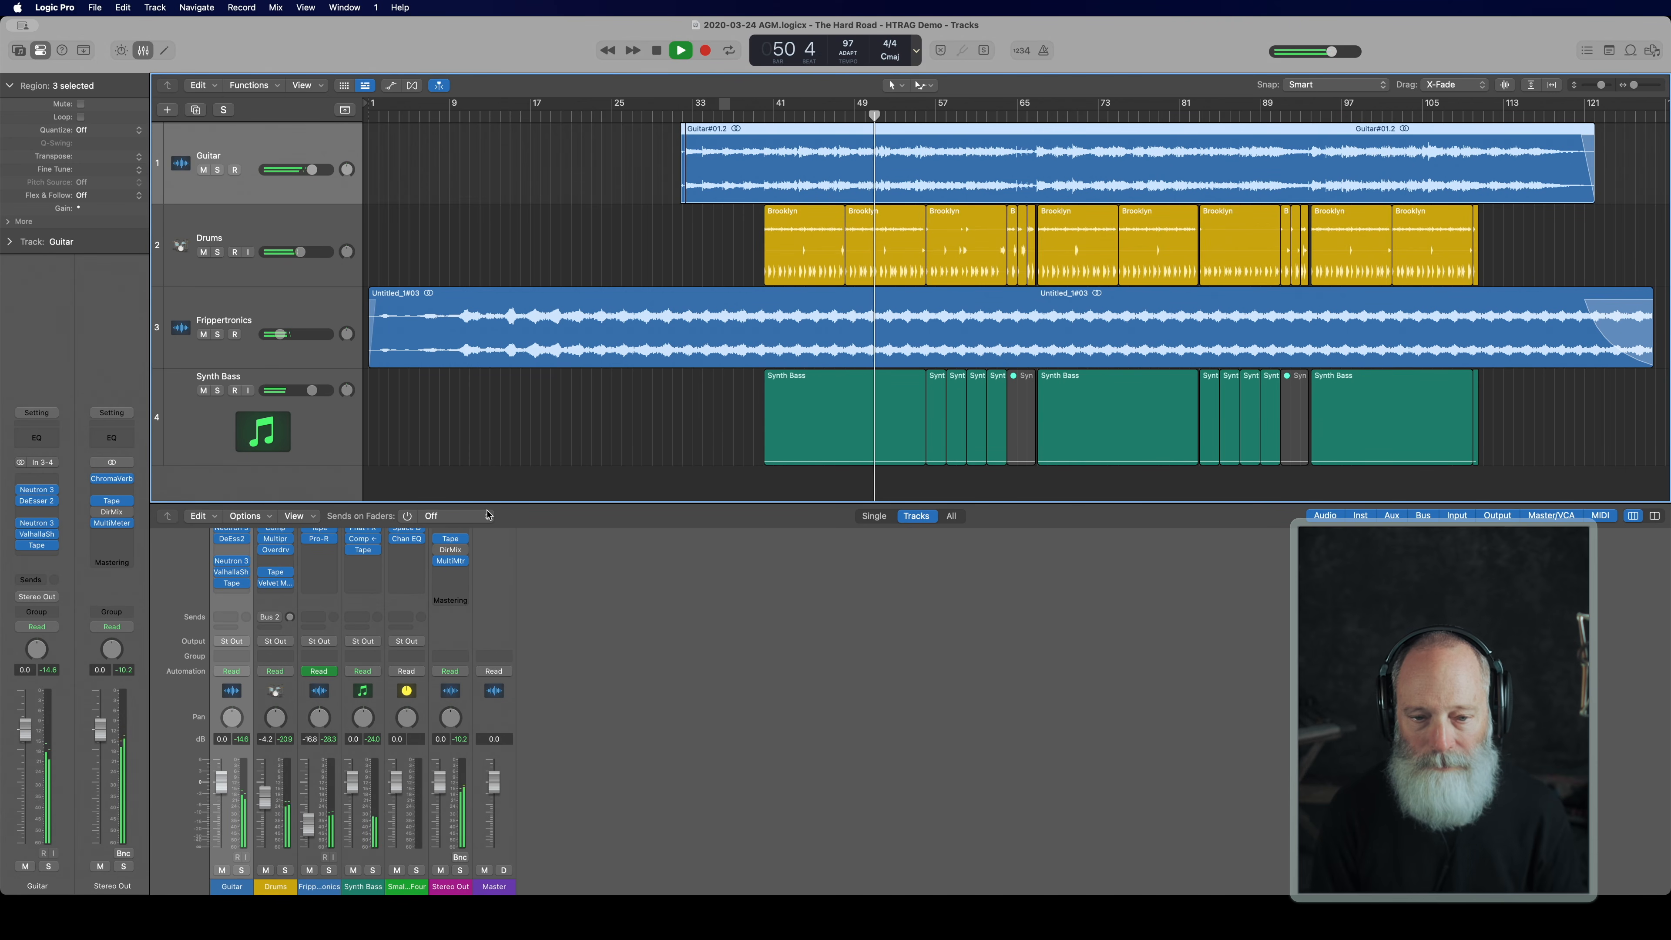
pyautogui.press('space')
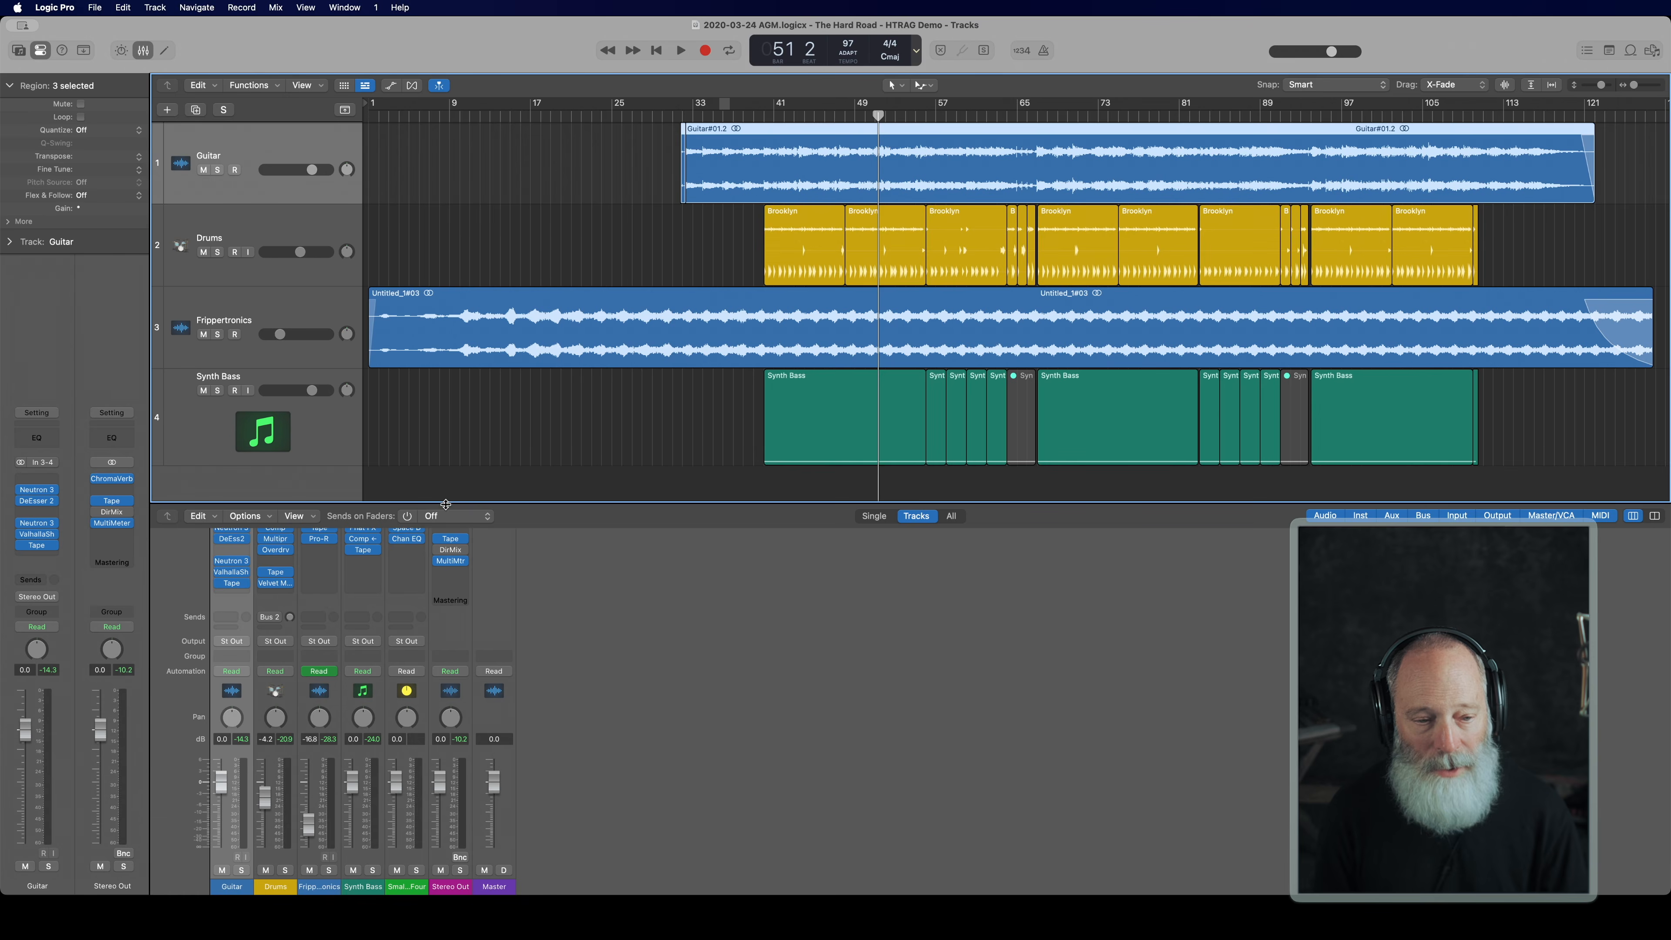
# Step: Enlarge the mixer area, reset the Drums fader to 0.0 dB, and audition it from the start of the first Synth Bass region
pyautogui.moveTo(445, 503); pyautogui.dragTo(445, 459)
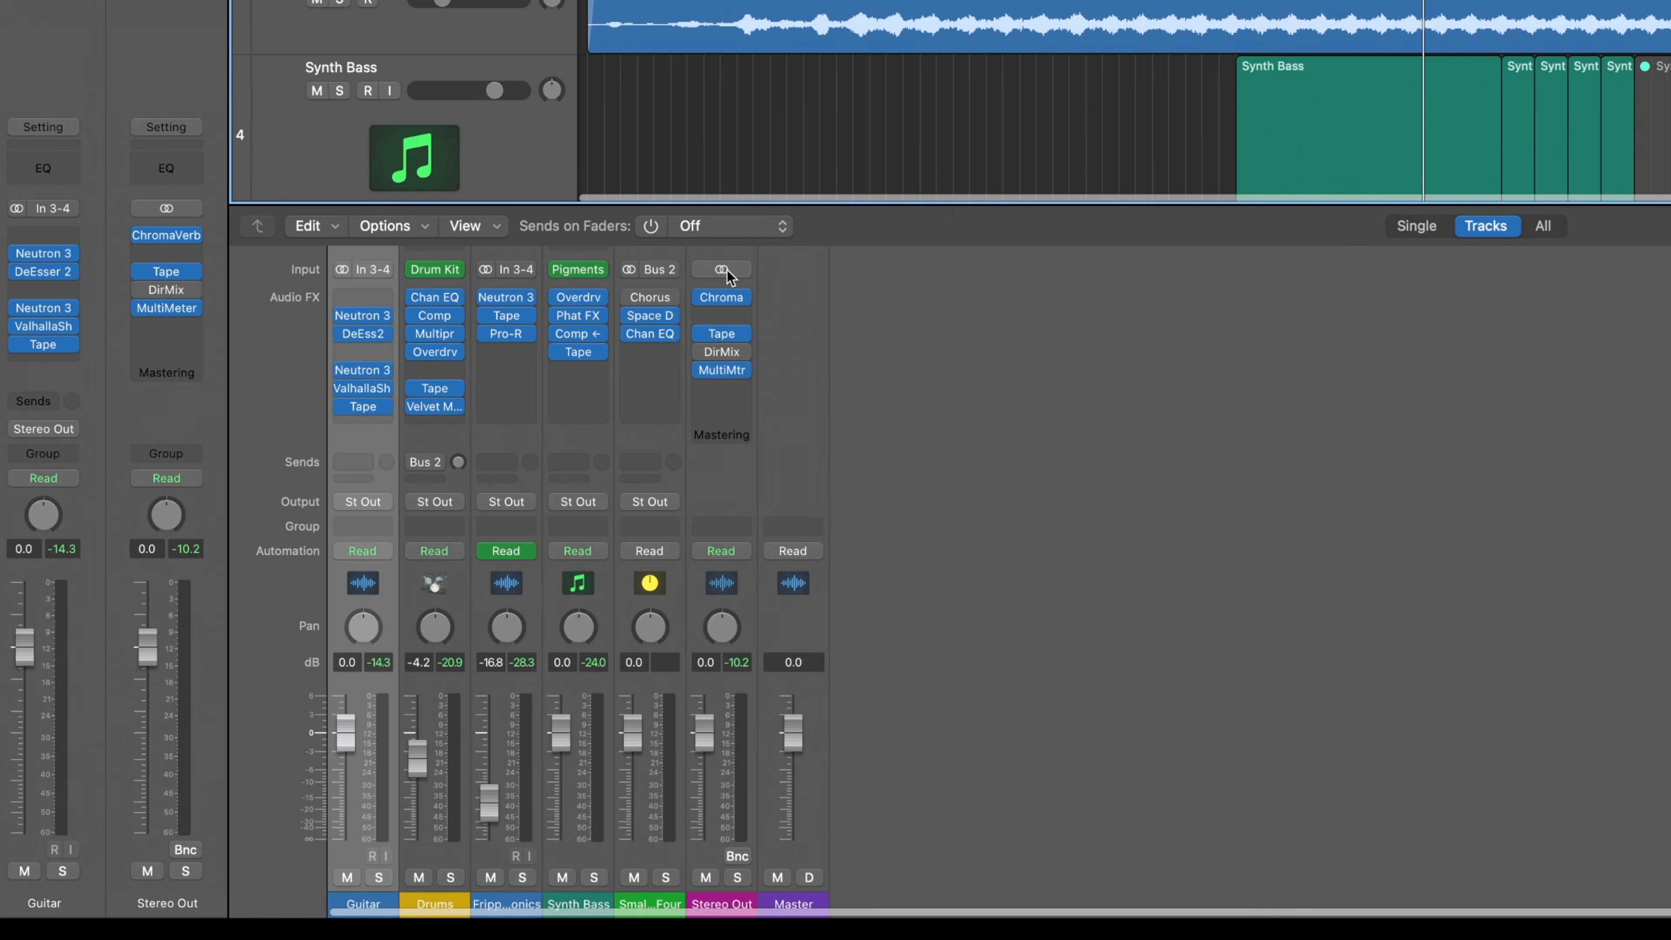
pyautogui.keyDown('alt'); pyautogui.click(419, 767); pyautogui.keyUp('alt')
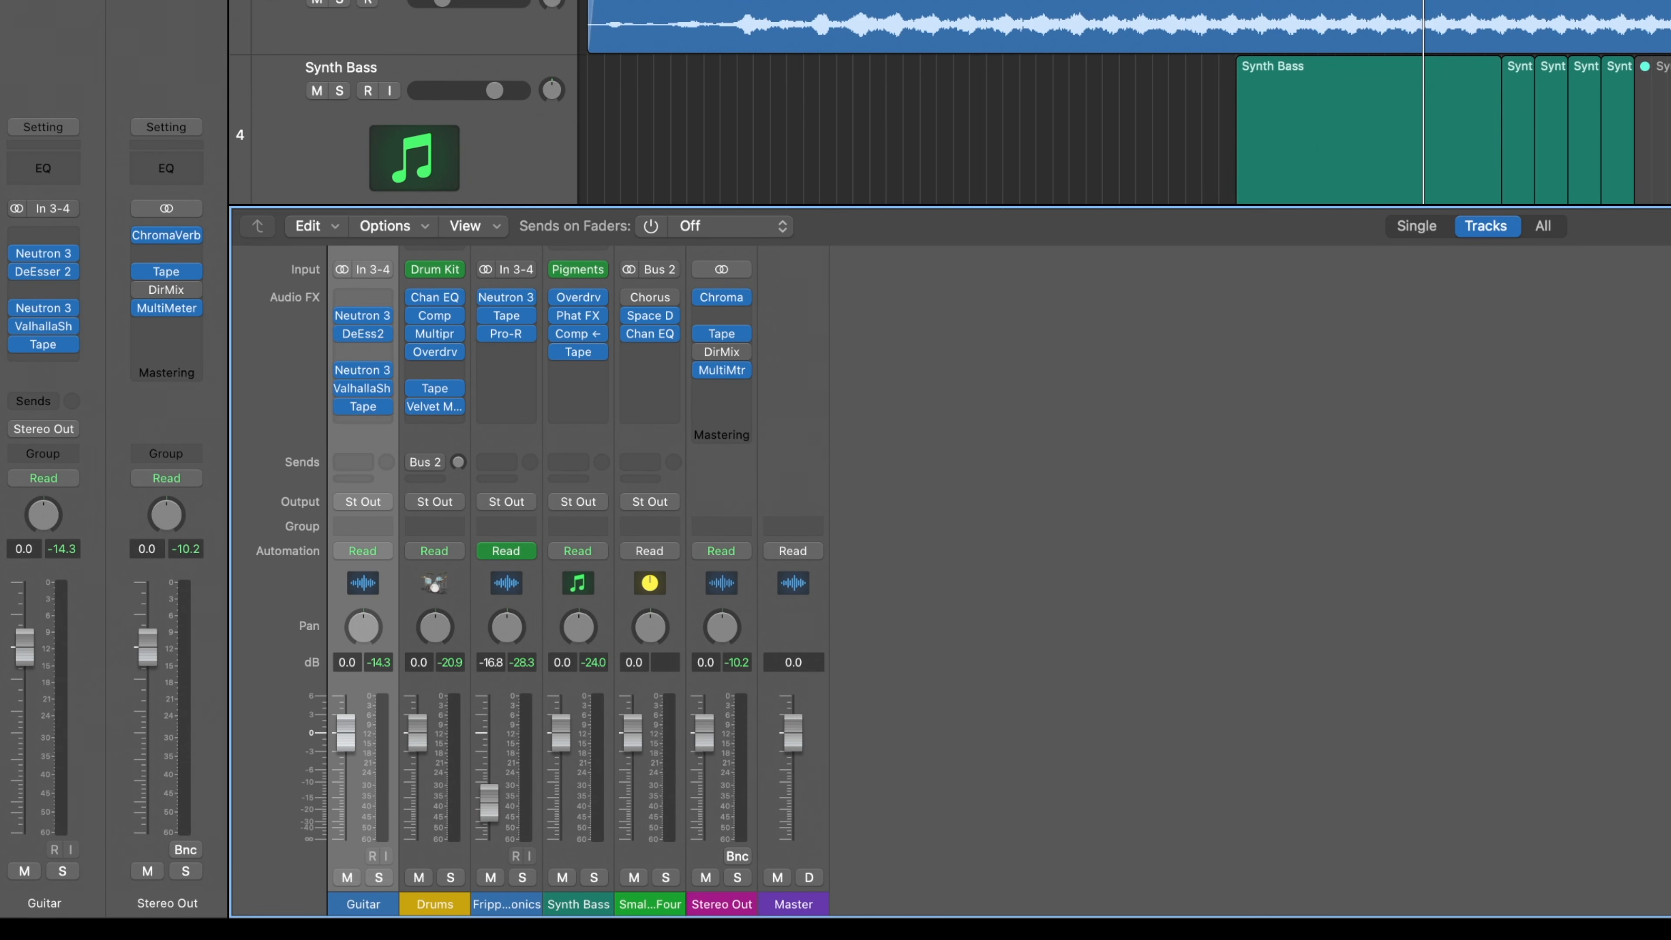
pyautogui.click(1233, 1)
pyautogui.press('space')
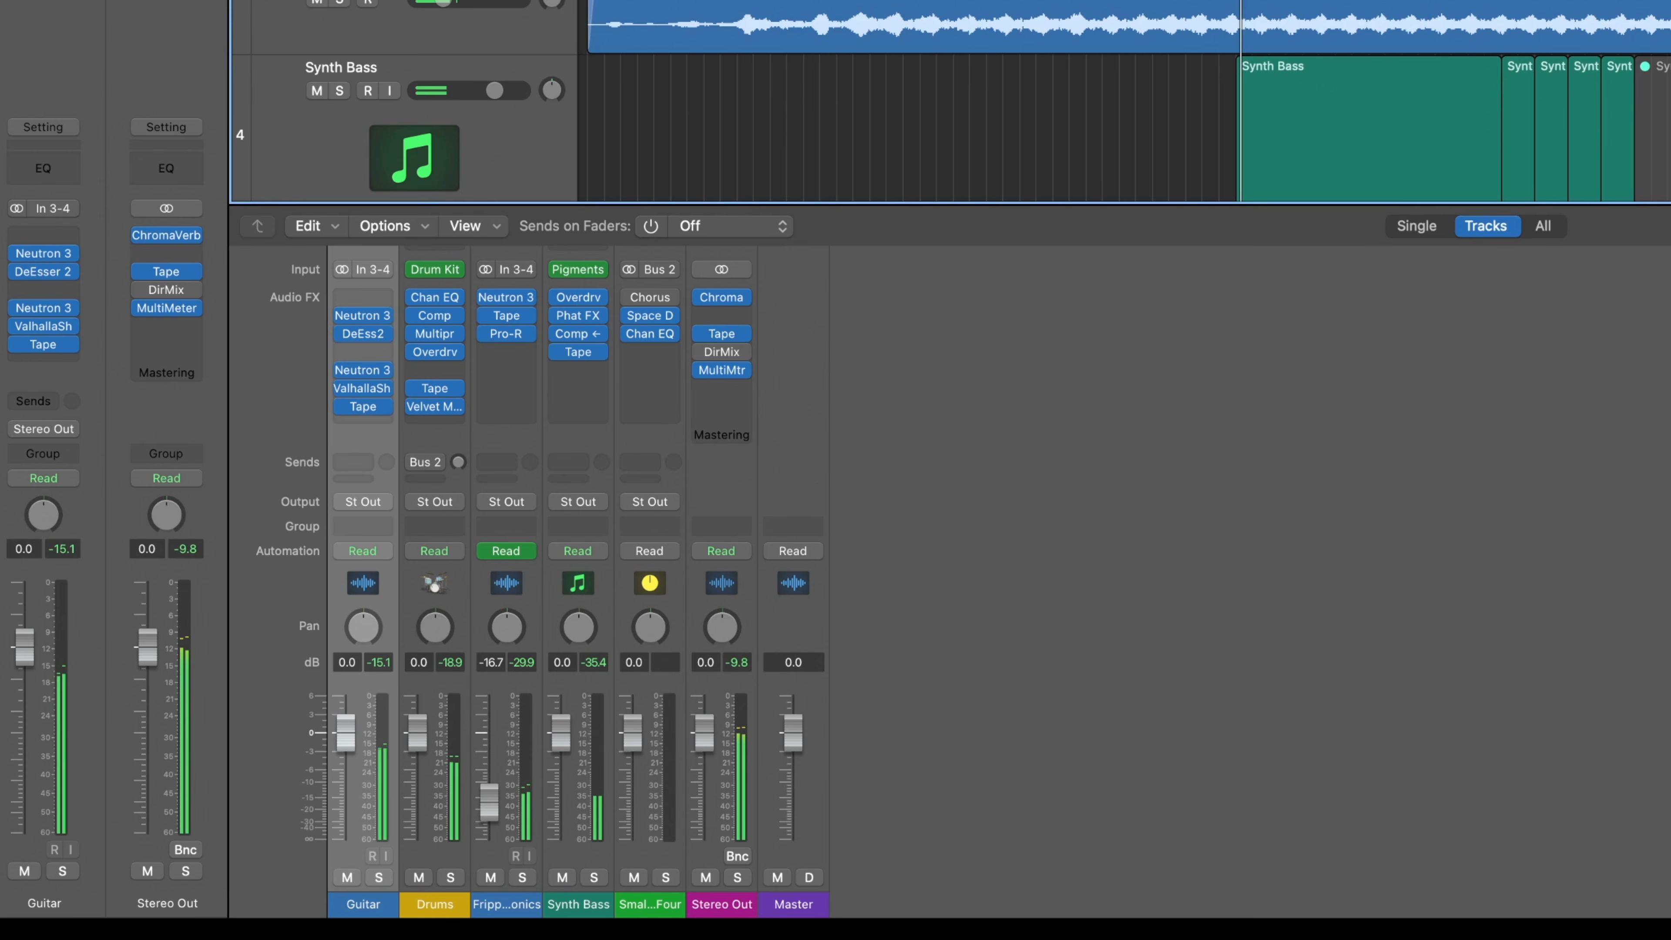
# Step: Set the Drums channel volume to -4.2 dB during playback
pyautogui.doubleClick(420, 662)
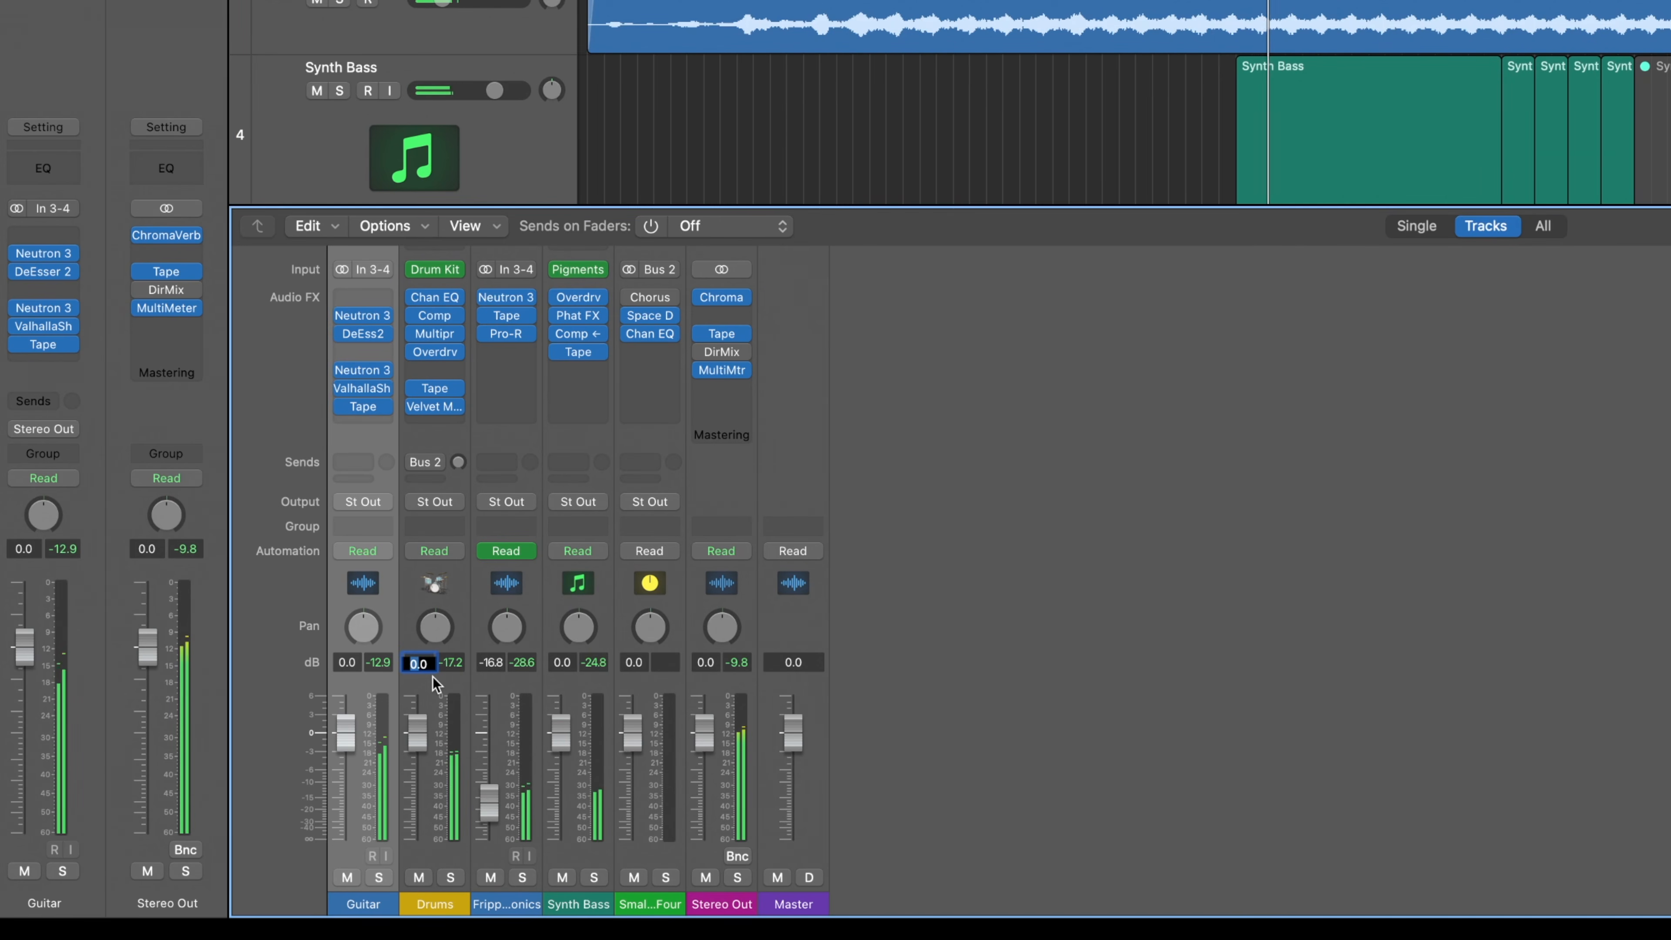
pyautogui.write('-4.2')
pyautogui.press('Return')
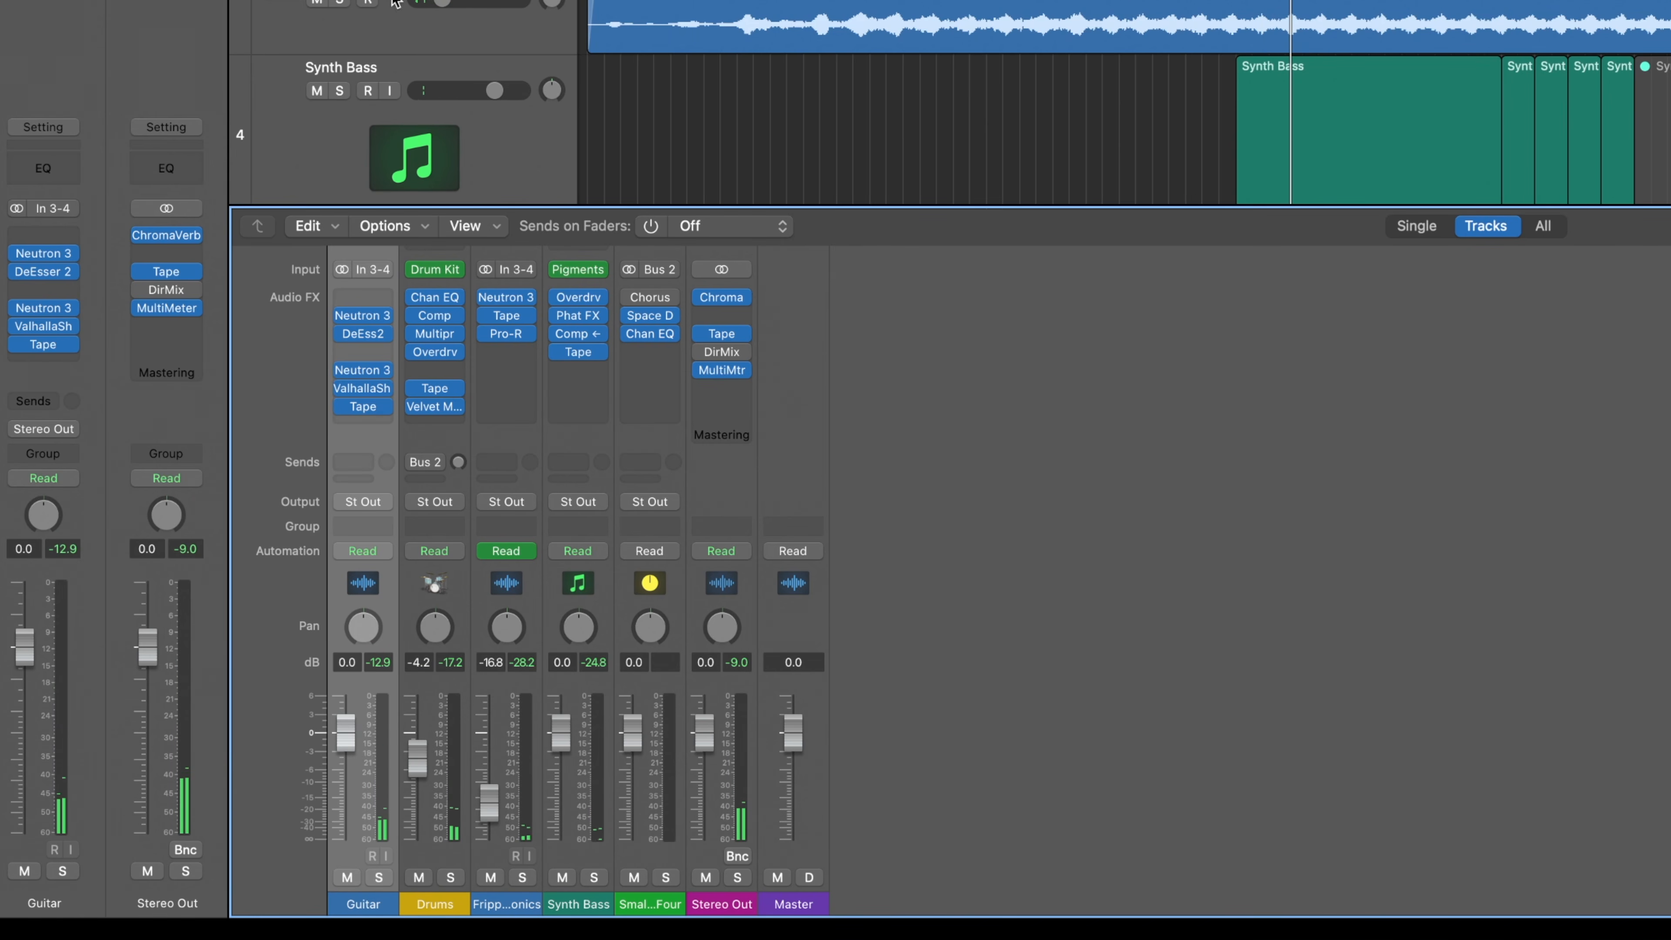
# Step: Select the Frippertronics track and show track automation to display its volume curve
pyautogui.click(407, 30)
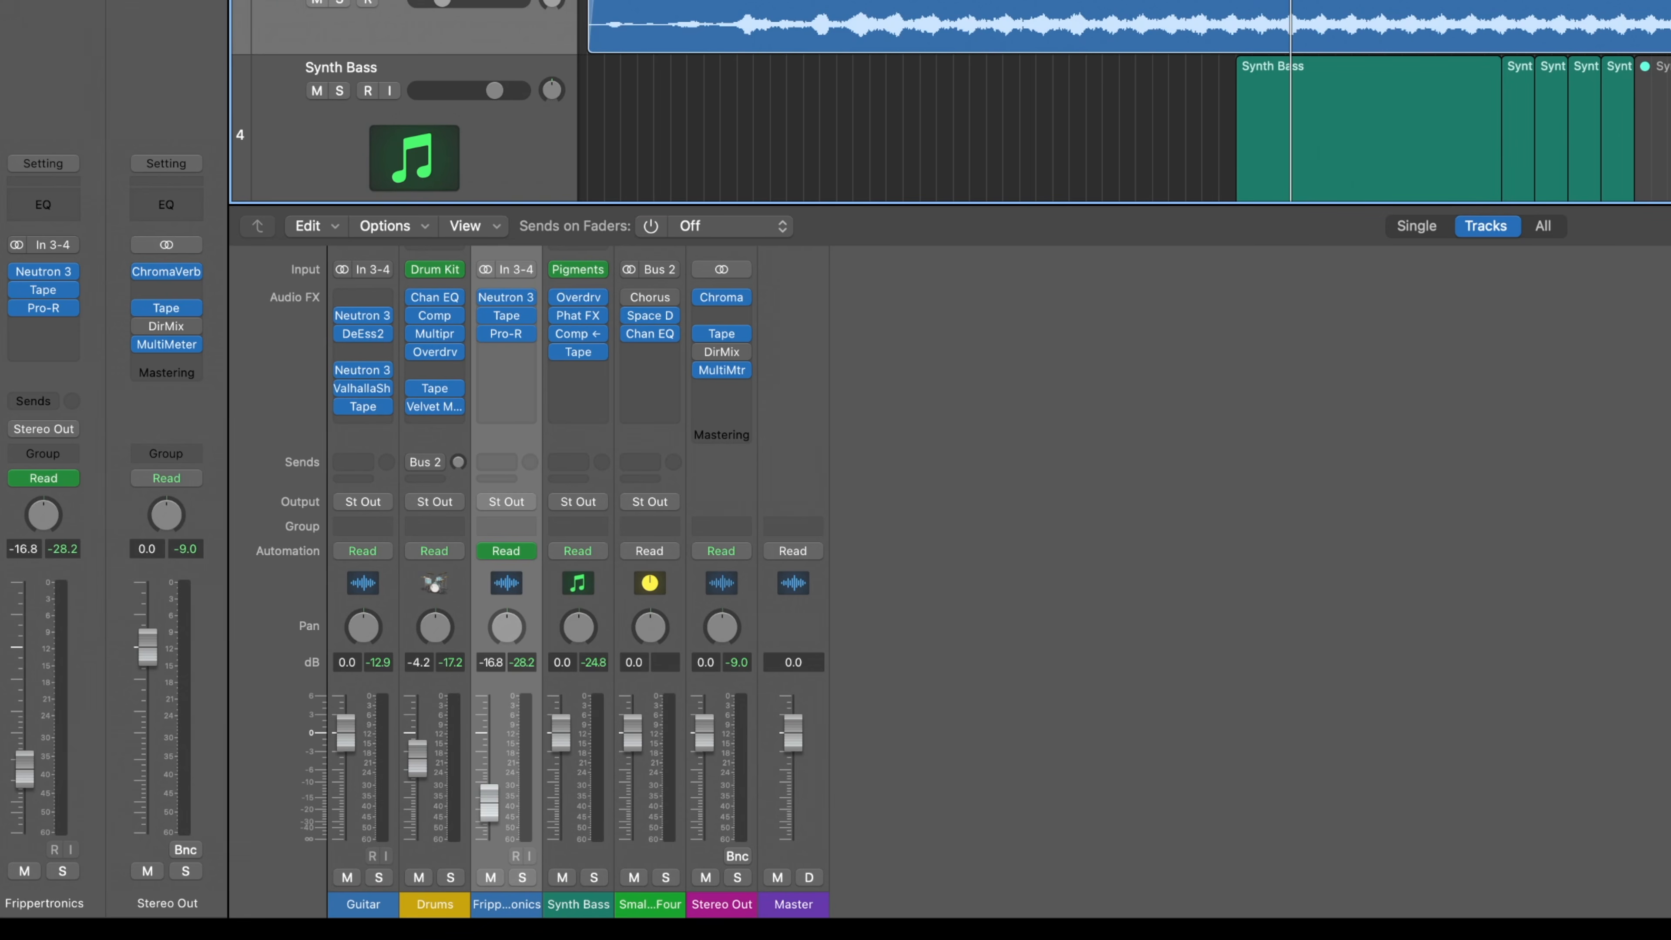
pyautogui.press('space')
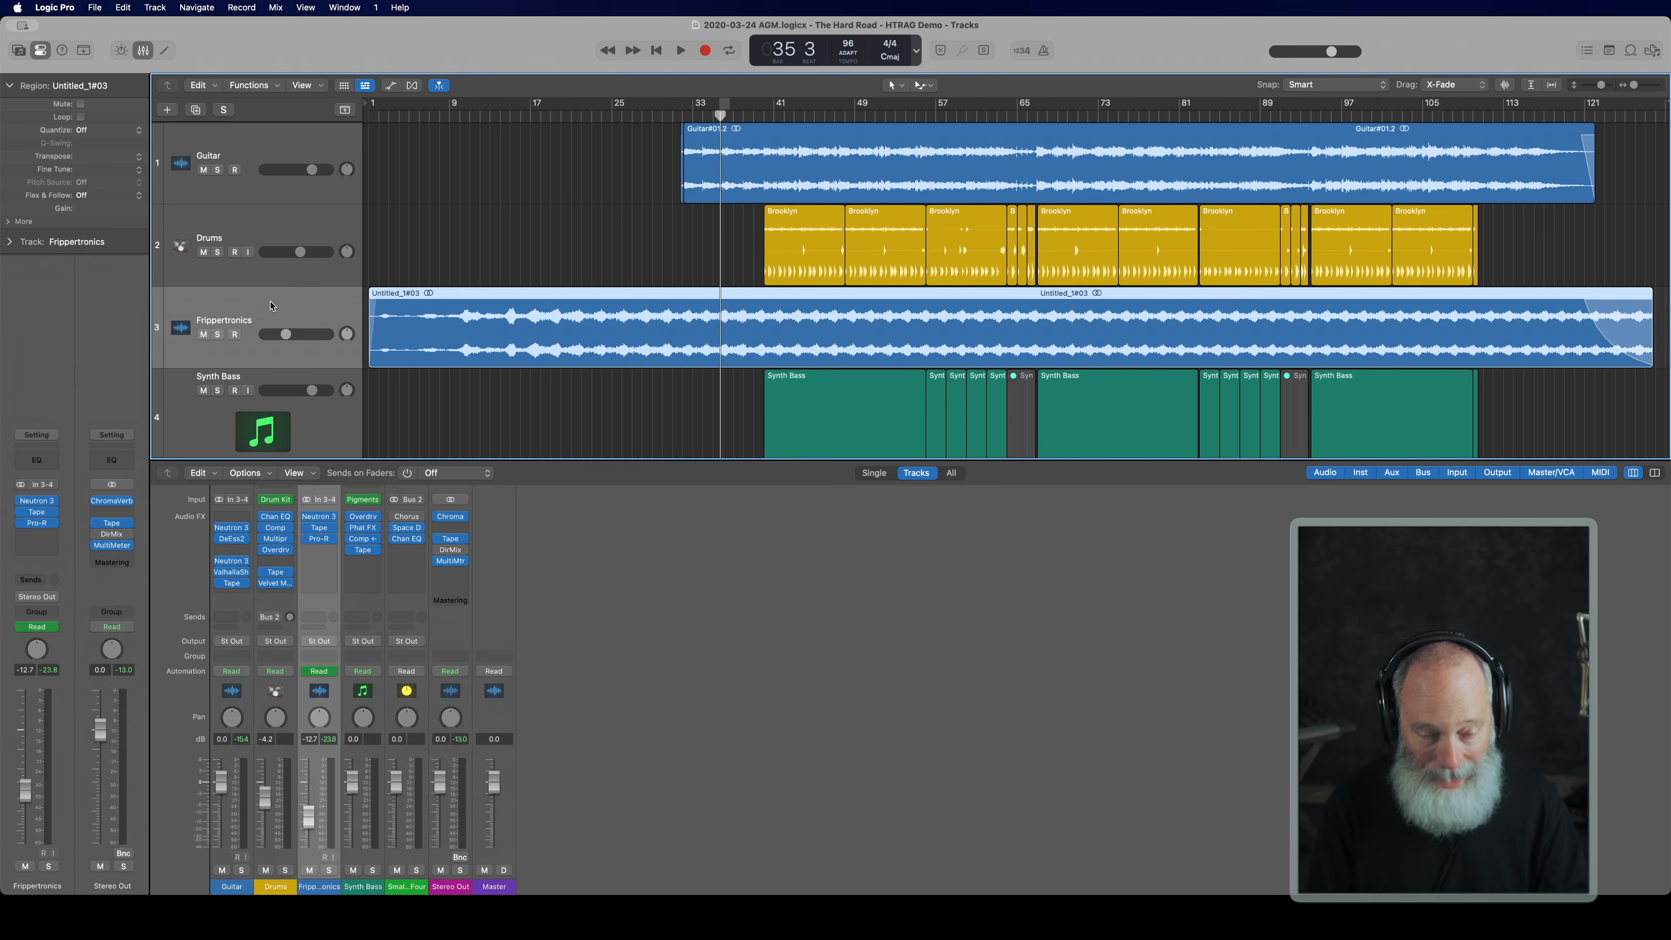
pyautogui.press('a')
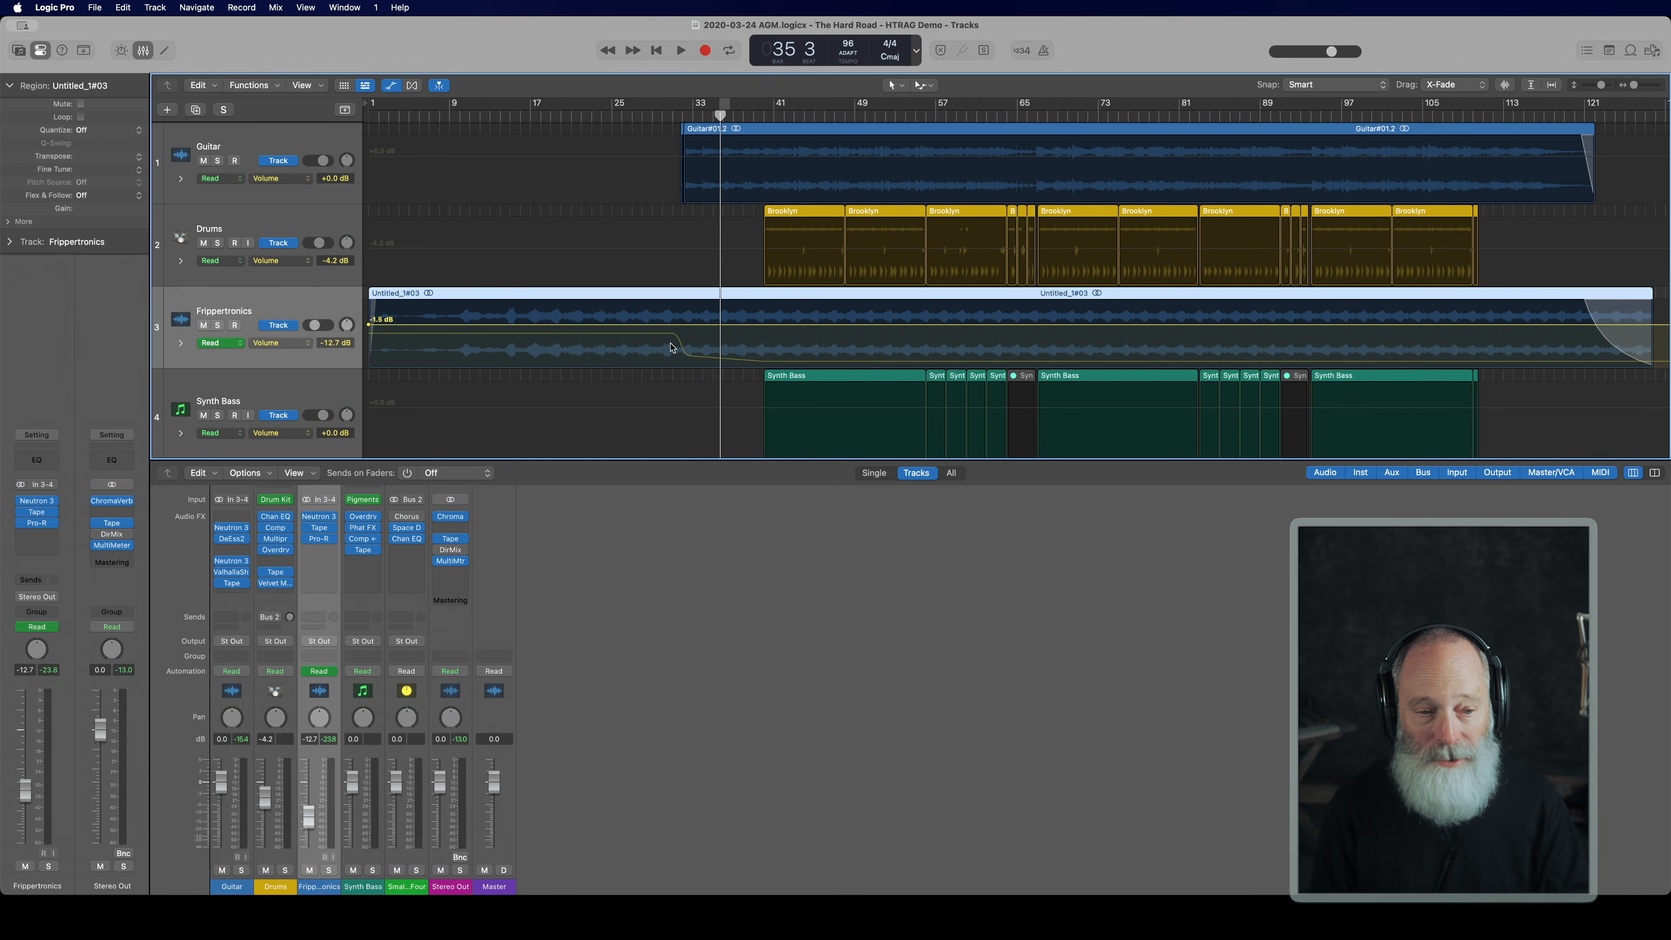
# Step: Play the Frippertronics intro from around bar 16, before the volume automation drops
pyautogui.click(528, 116)
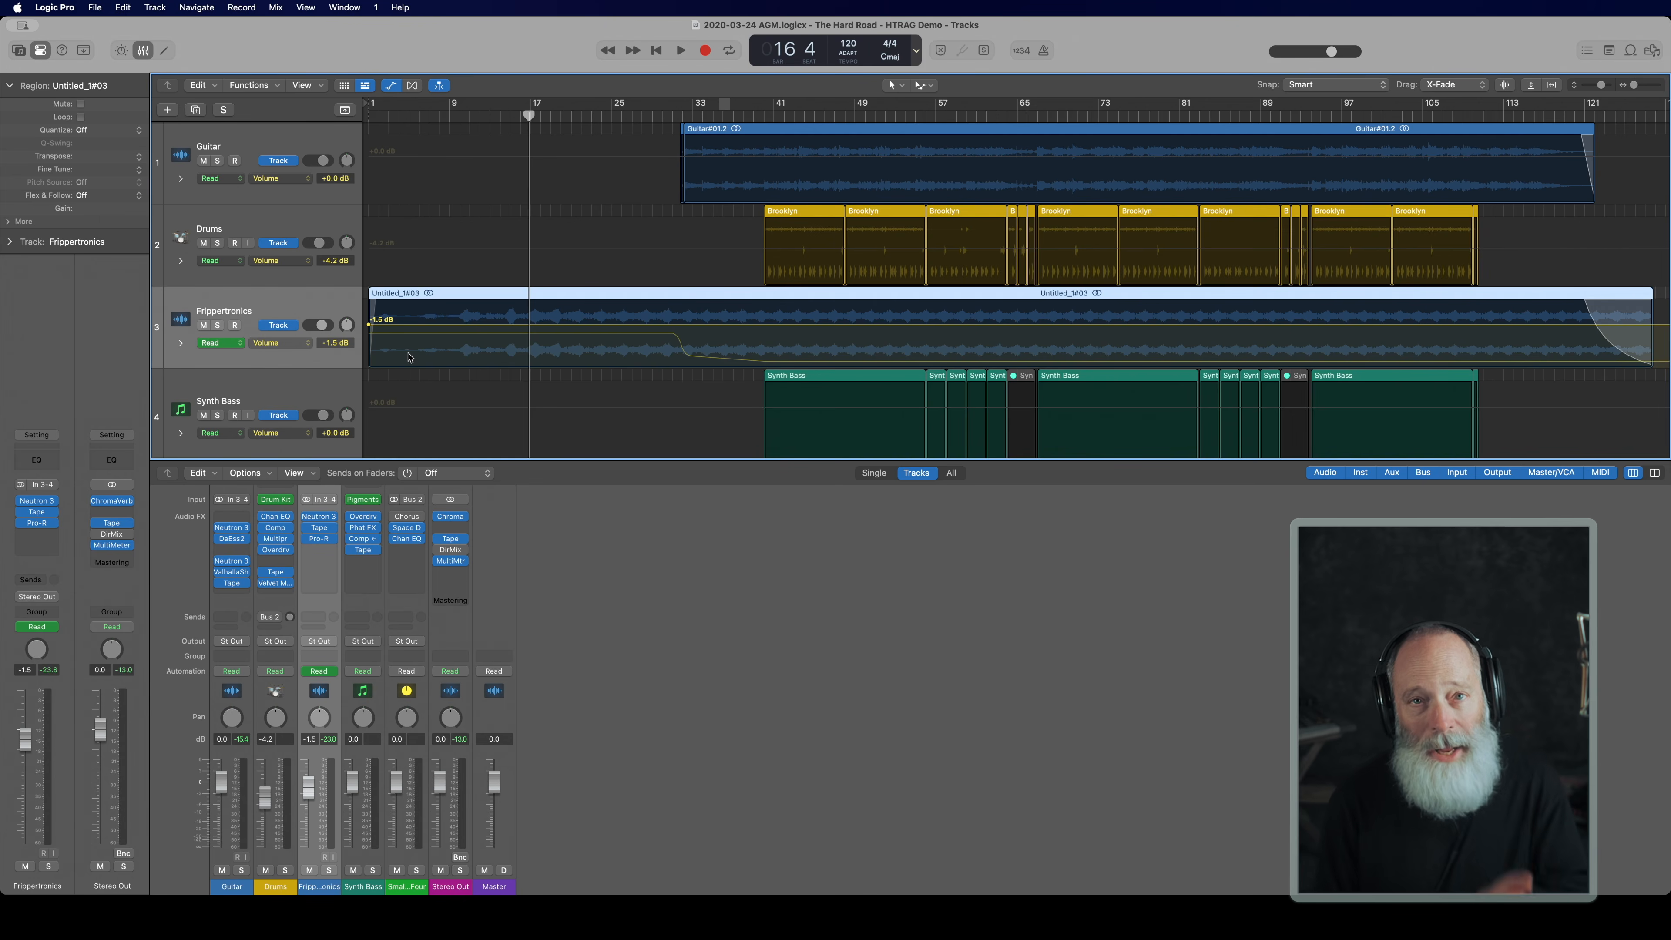
pyautogui.press('space')
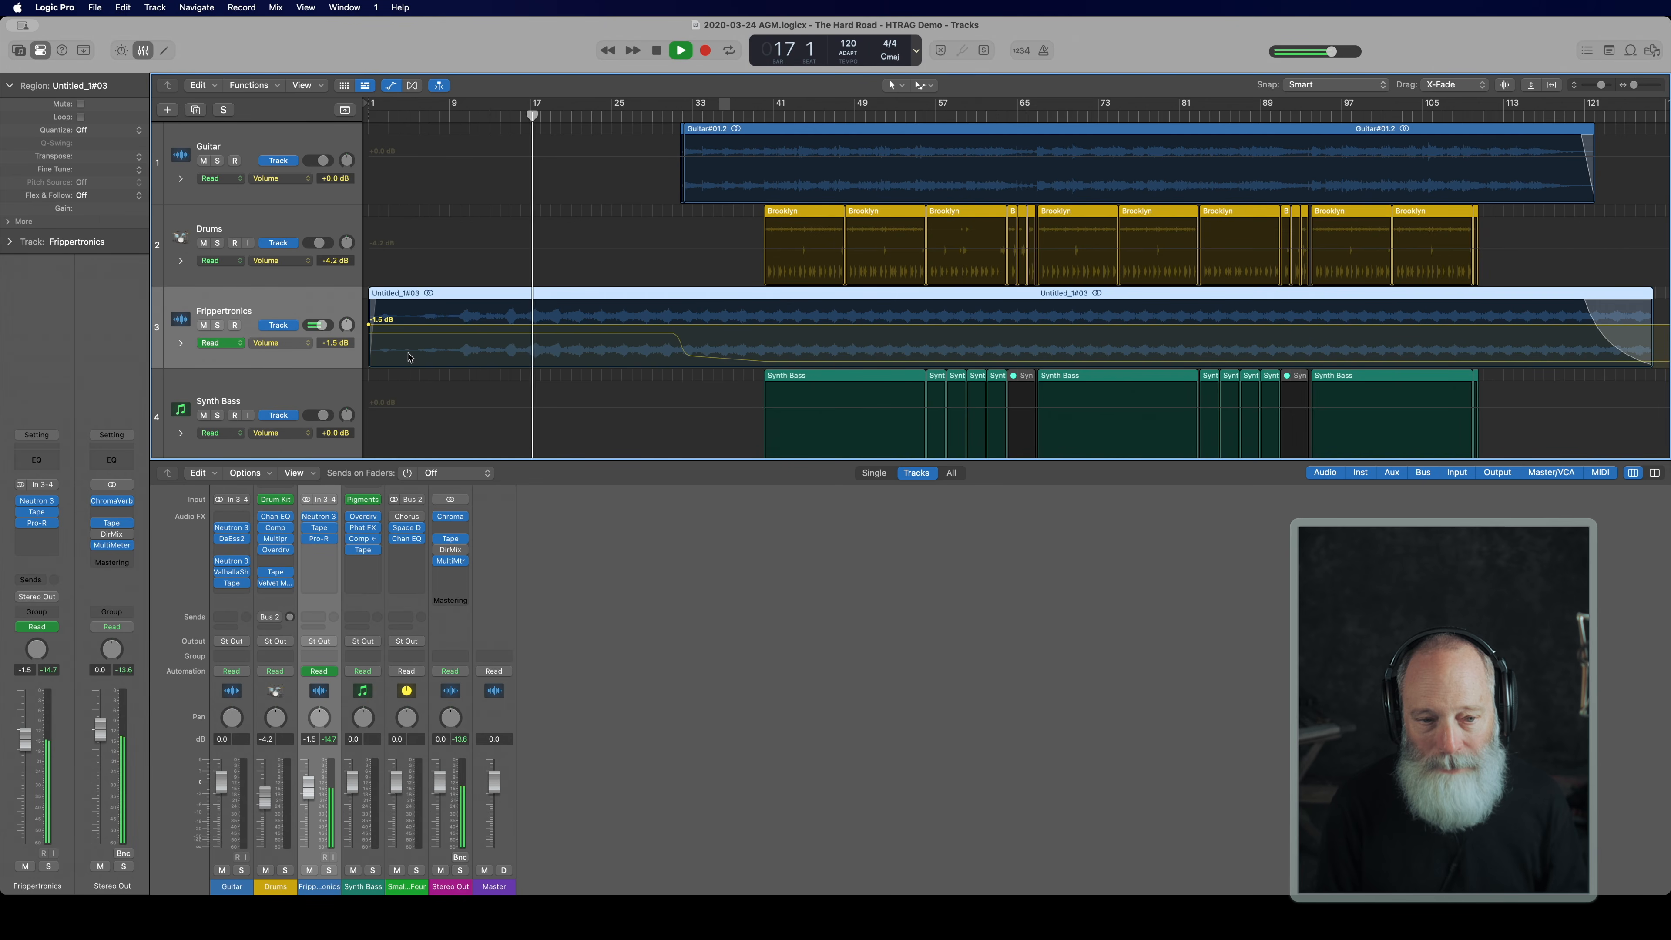
pyautogui.press('space')
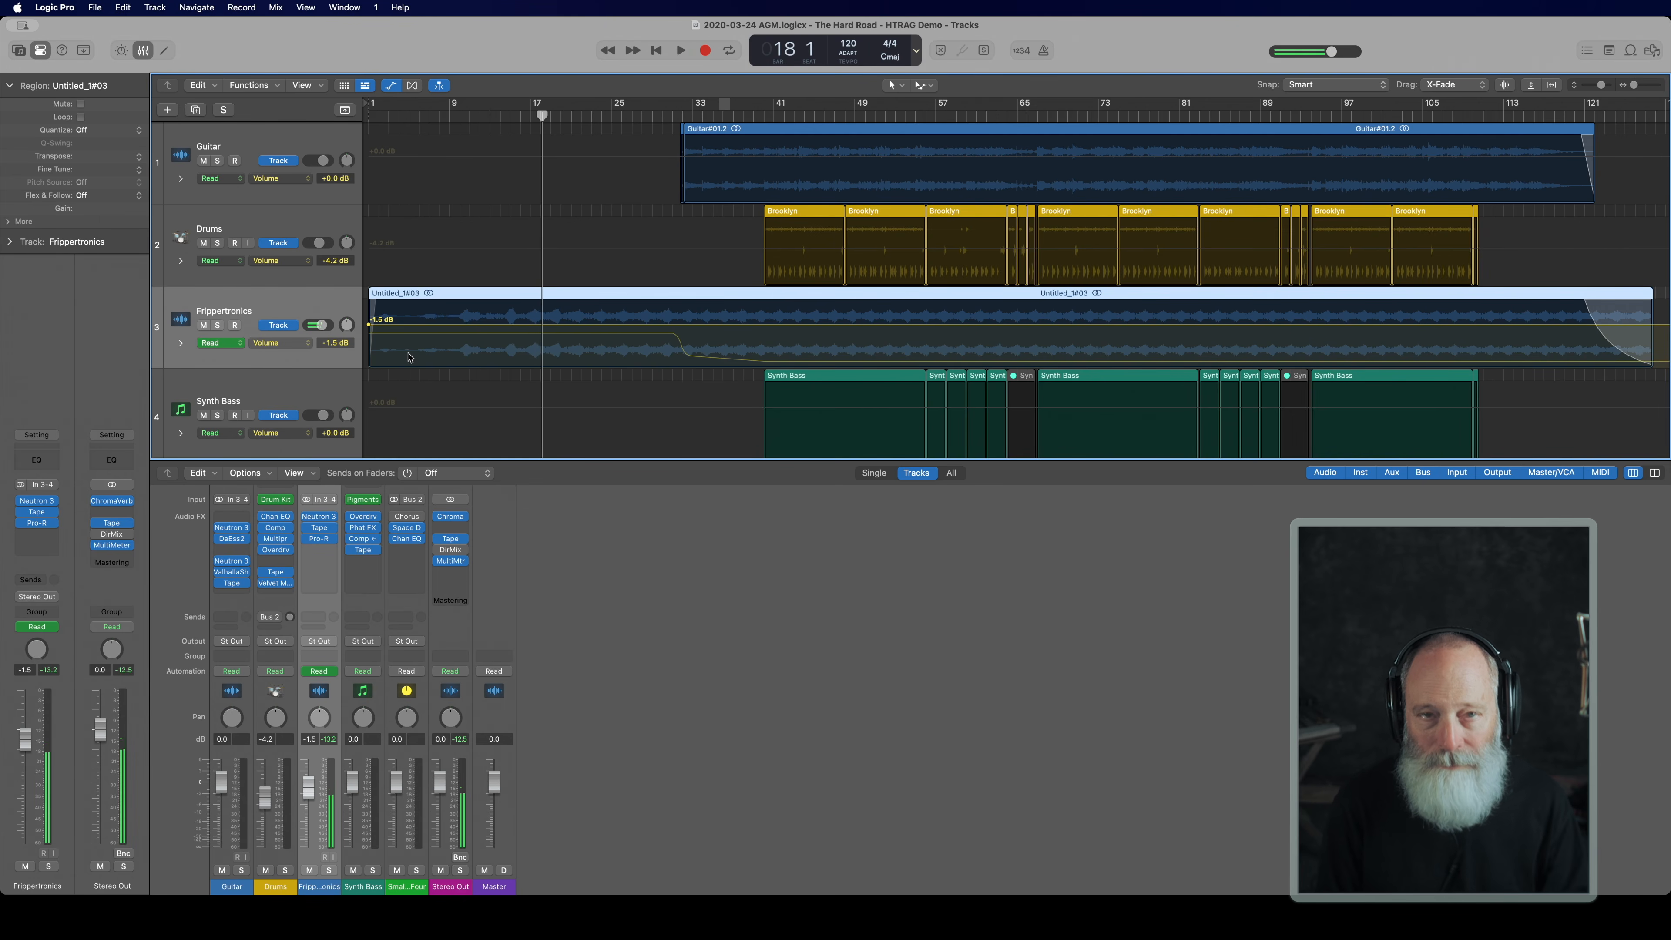
# Step: Play from bar 31 through the Frippertronics volume drop where the guitar enters
pyautogui.click(677, 116)
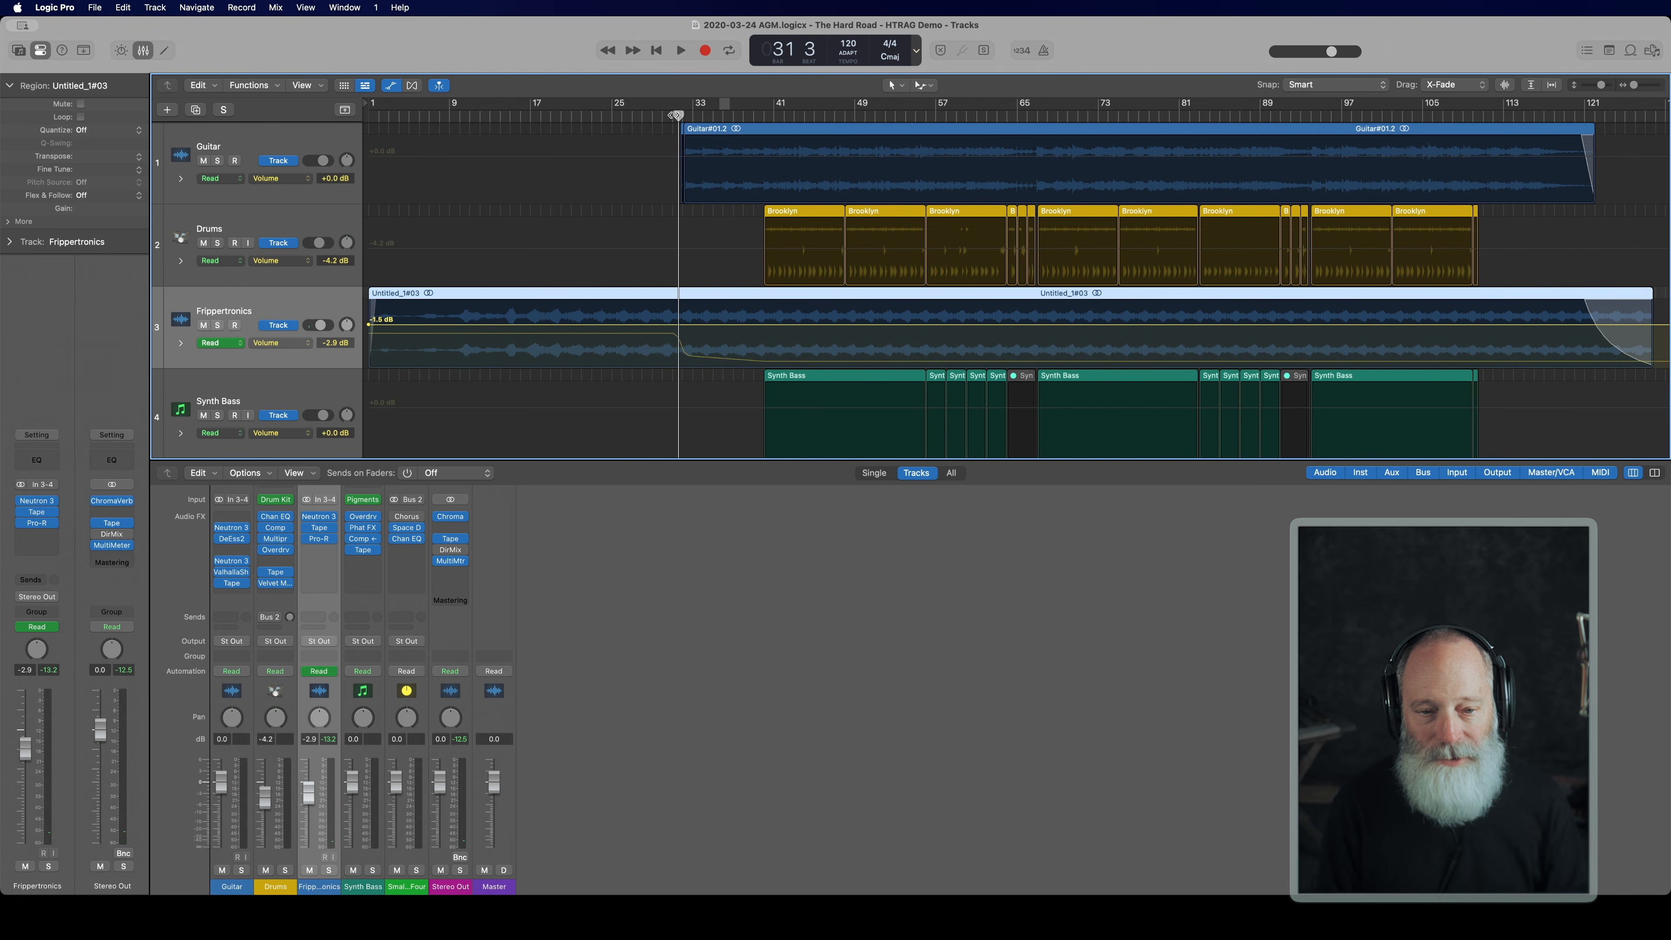
pyautogui.click(672, 115)
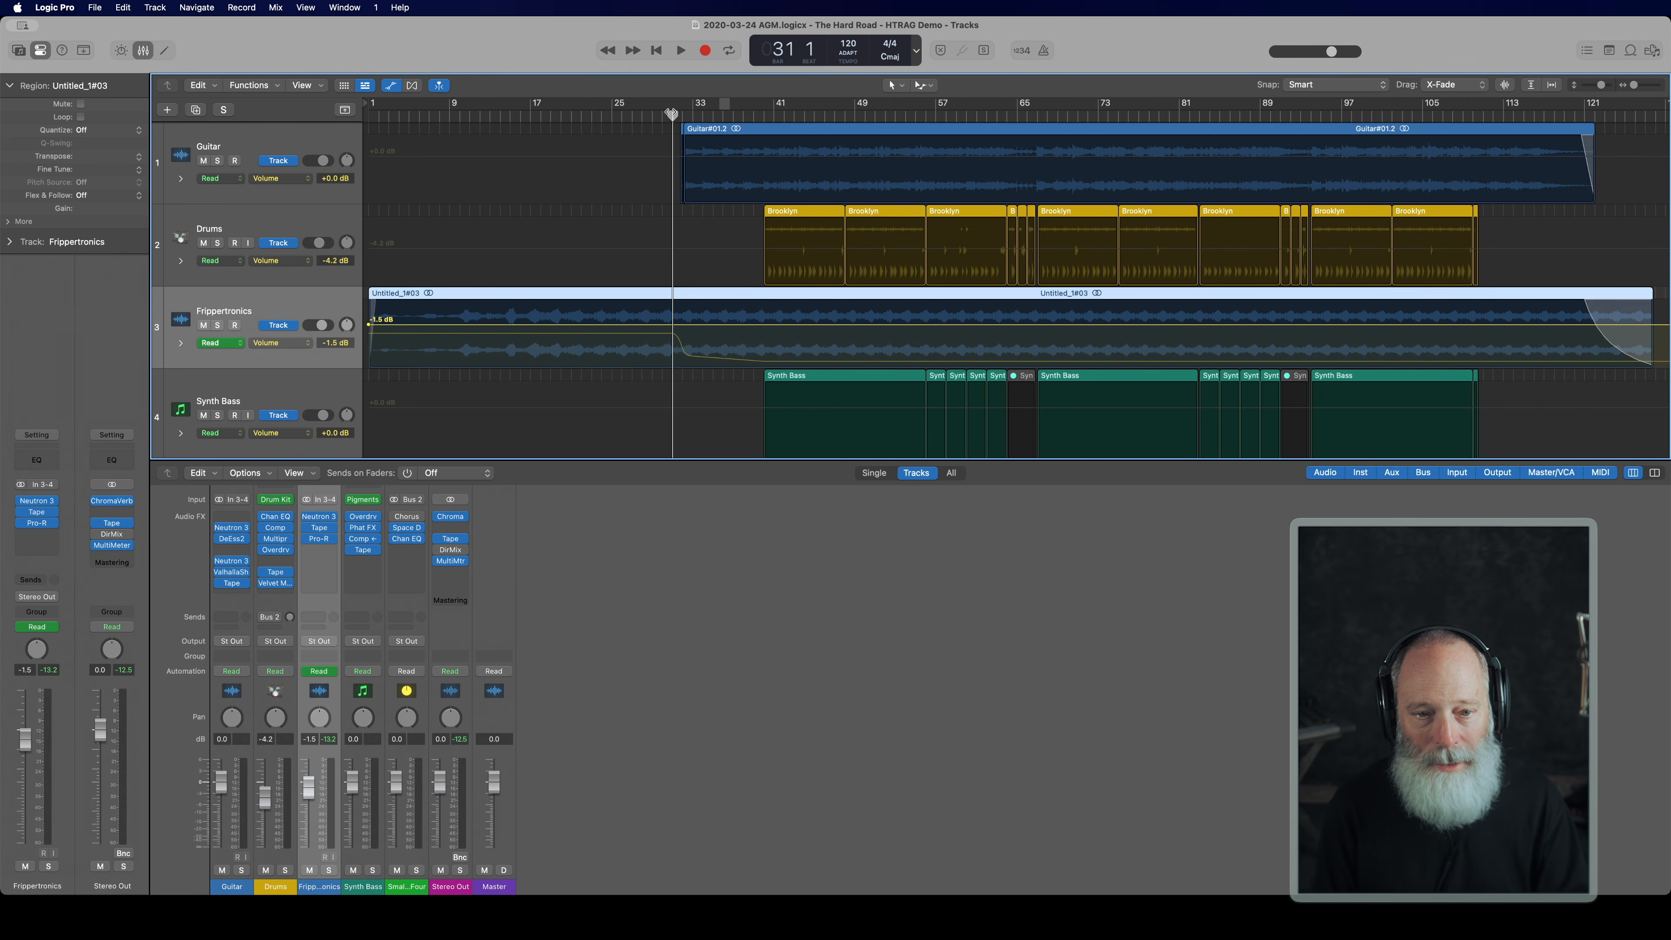
pyautogui.press('space')
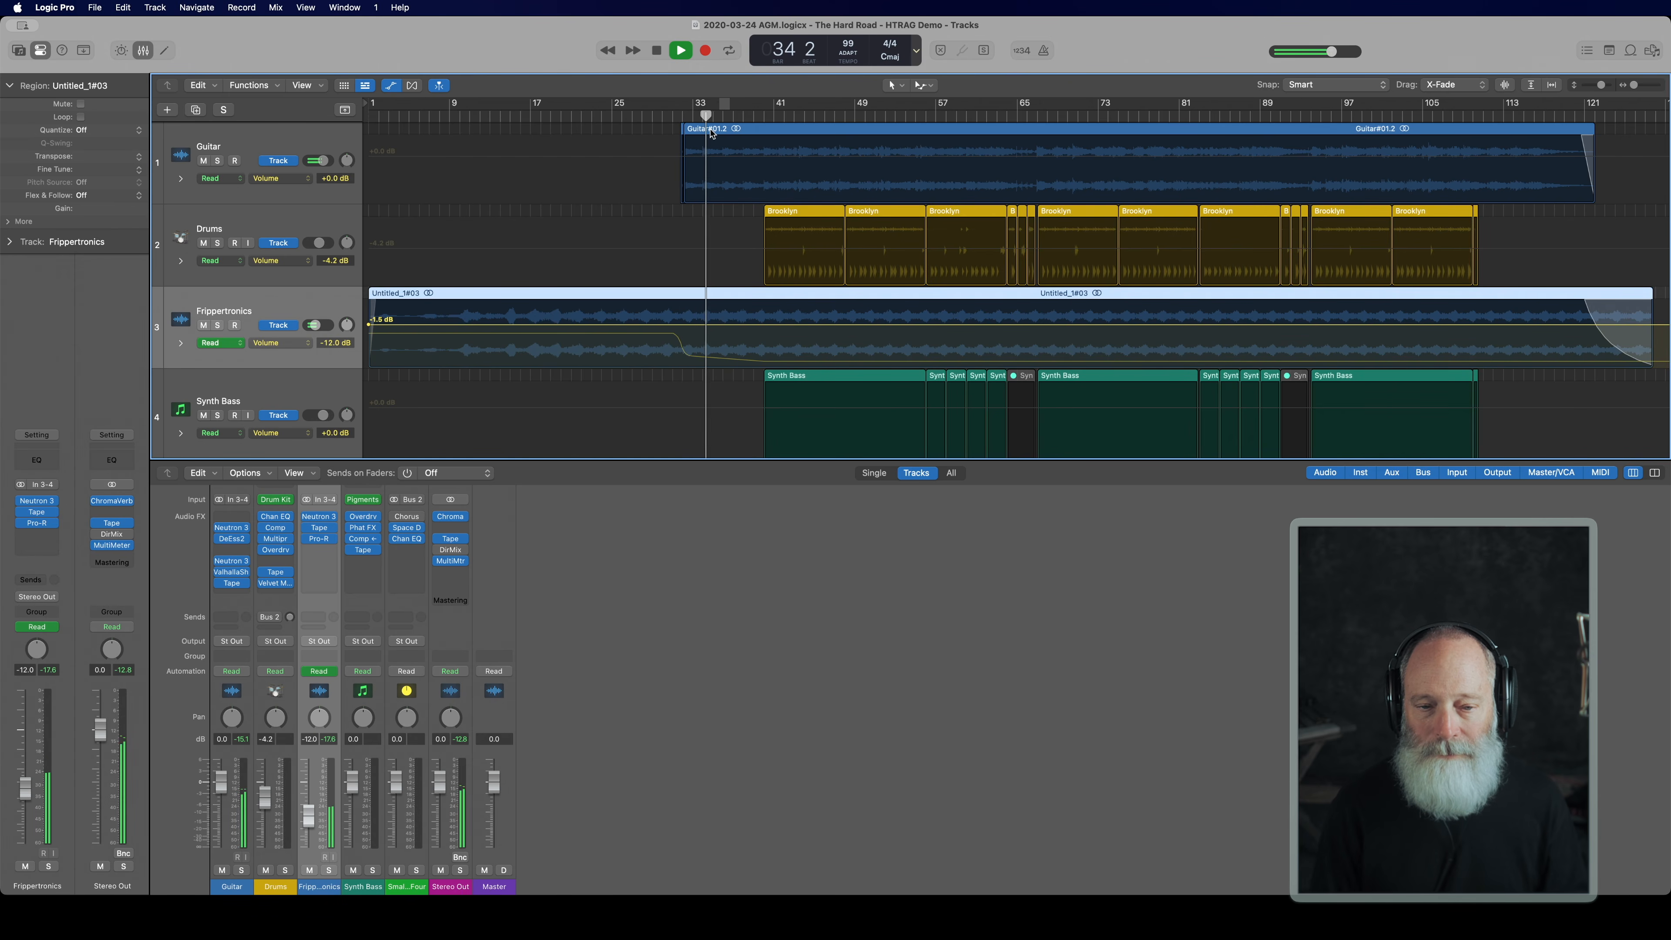
pyautogui.press('space')
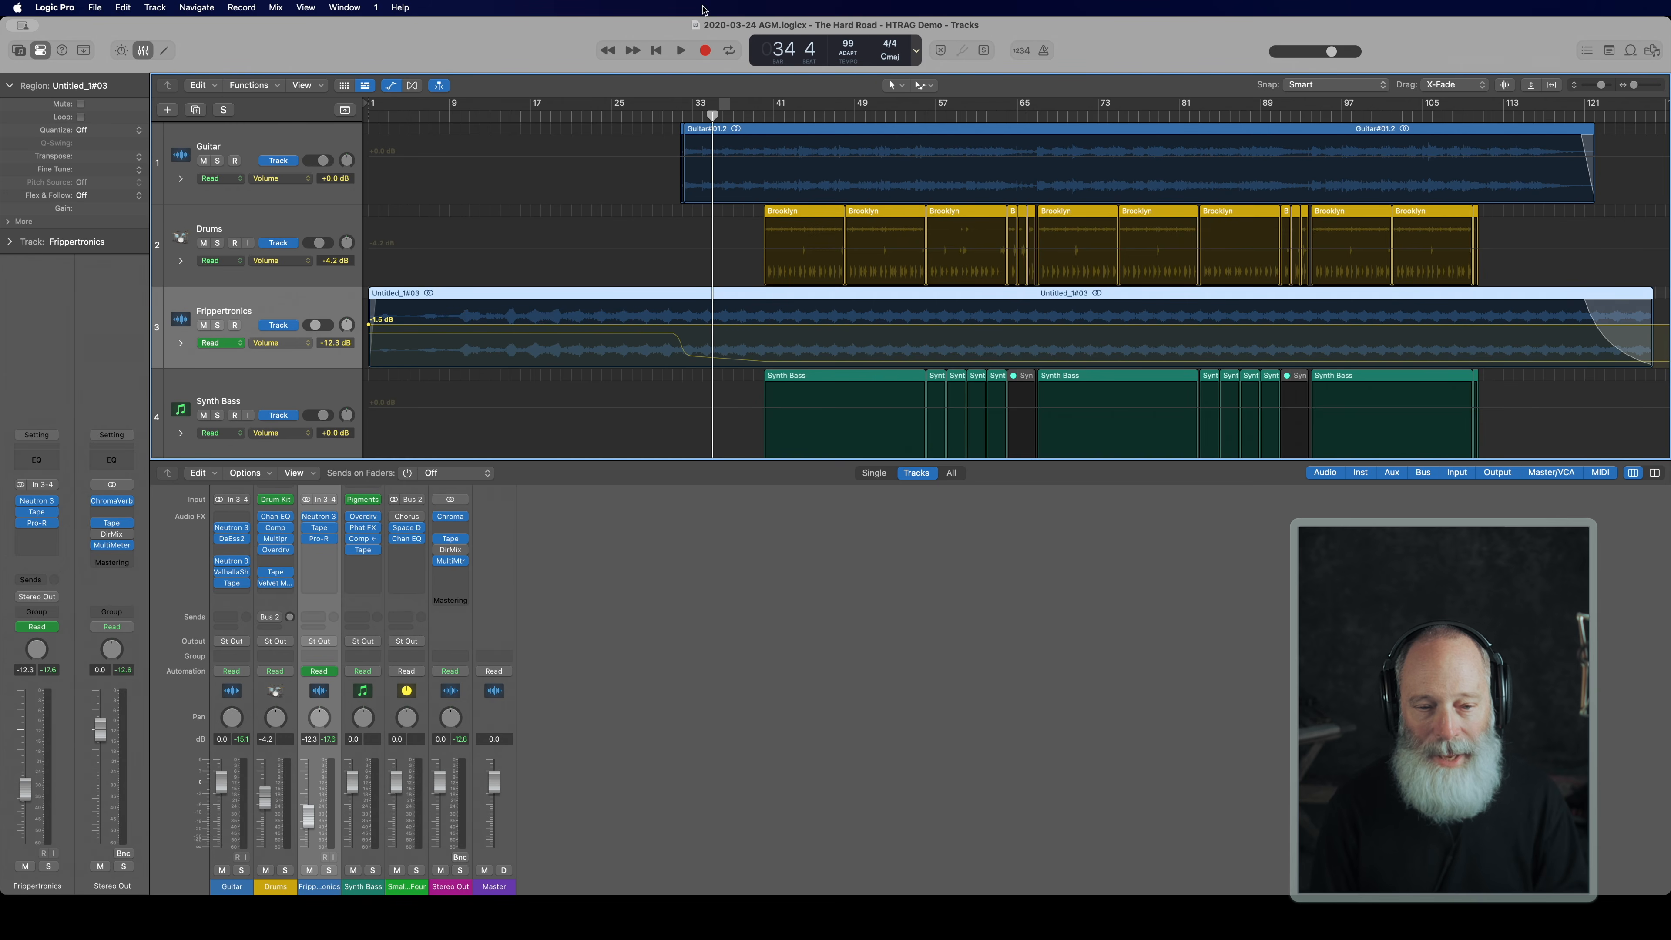
# Step: Play from bar 39 into the entrance of the drums and synth bass
pyautogui.moveTo(711, 114); pyautogui.dragTo(754, 124)
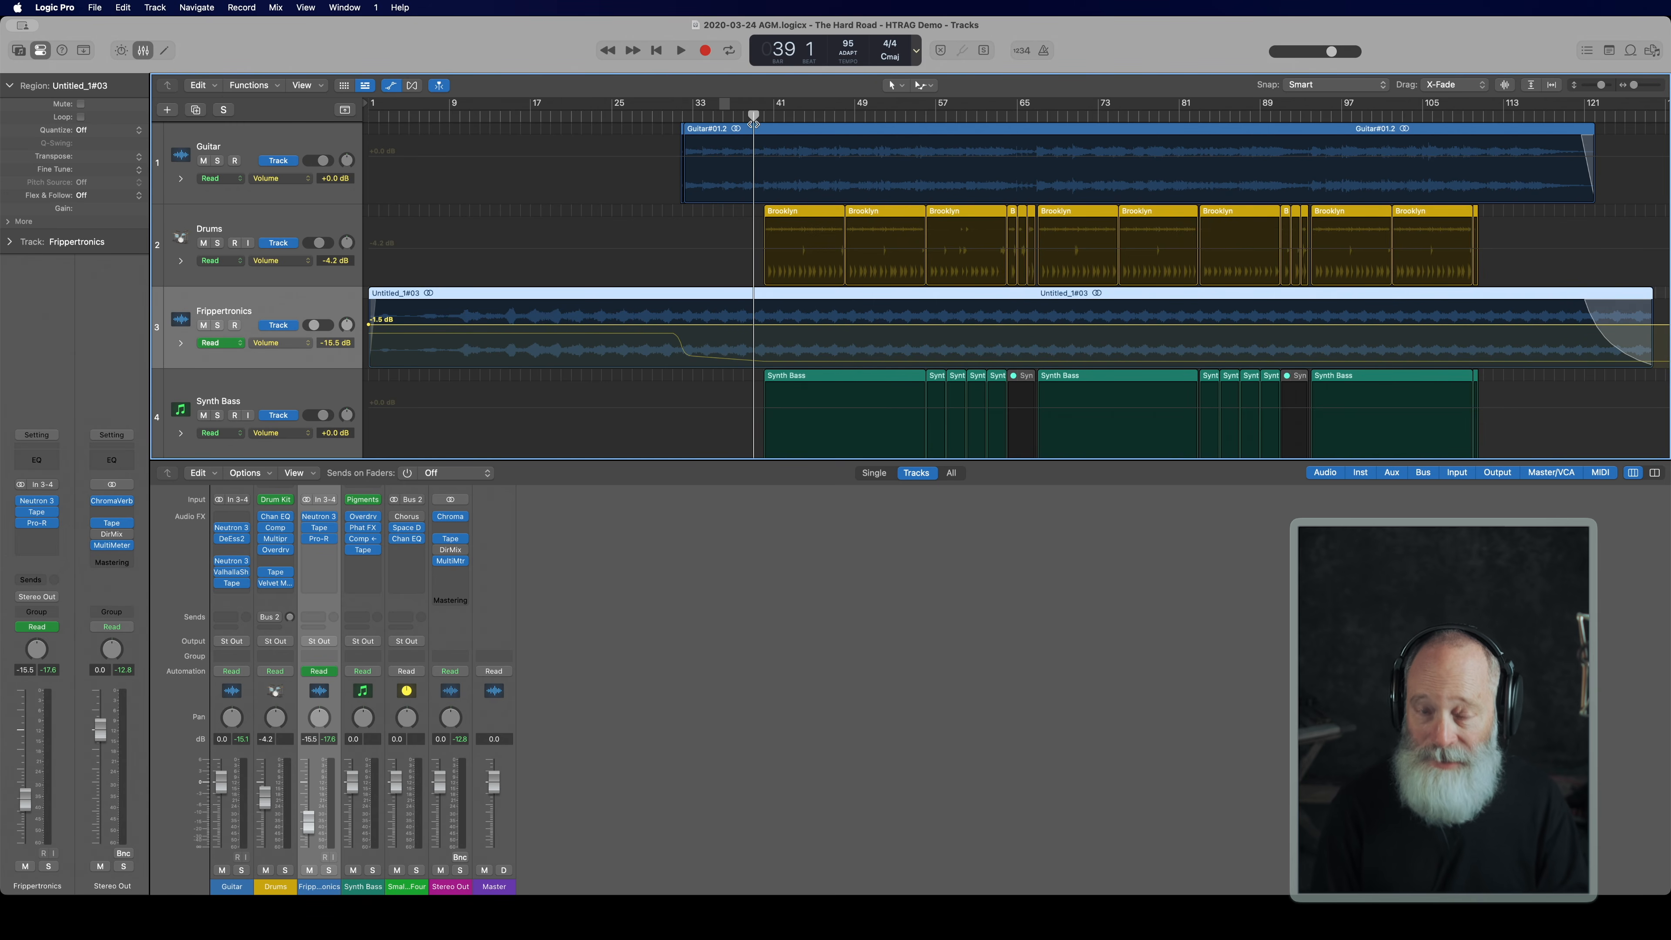
pyautogui.press('space')
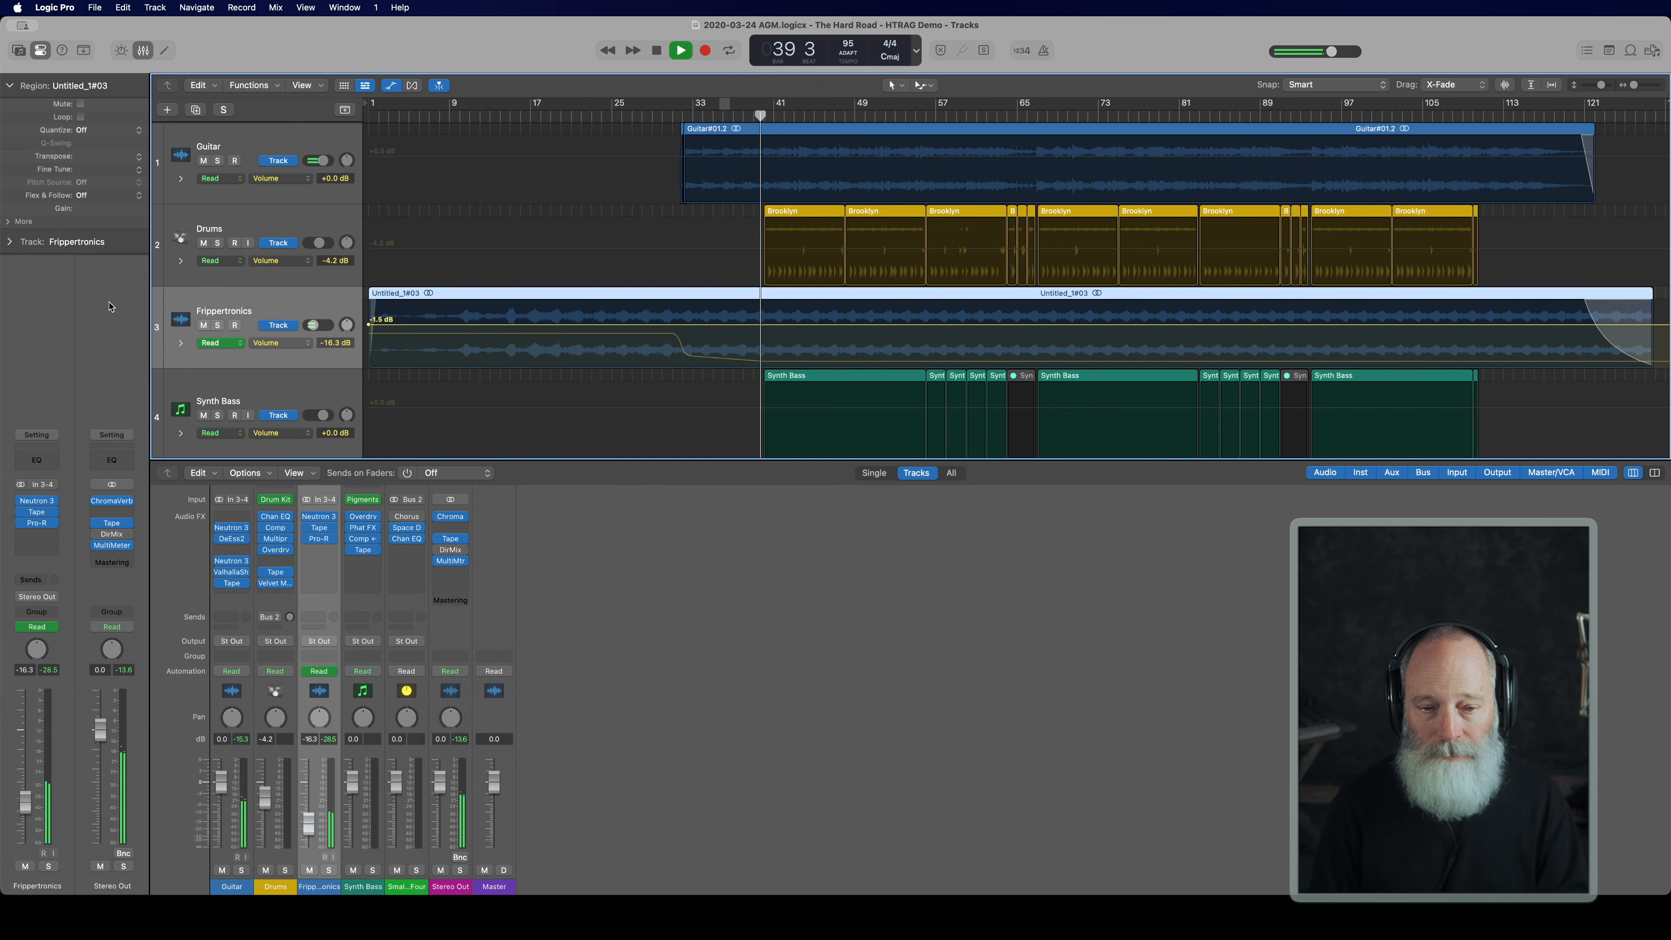
pyautogui.press('space')
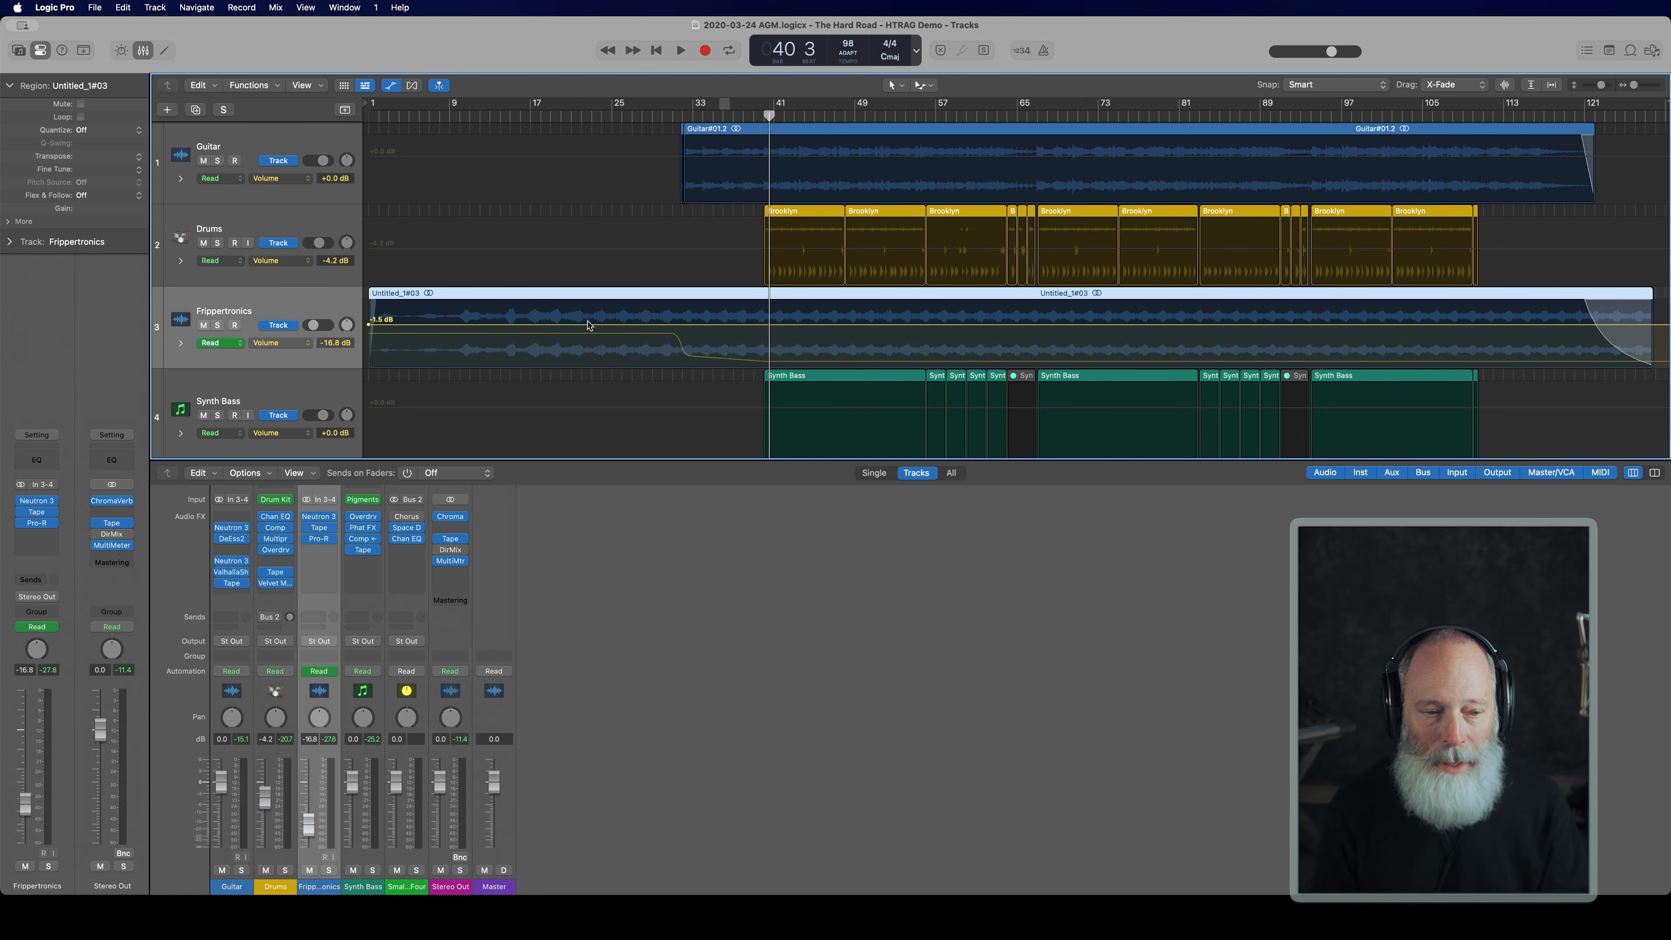
# Step: Solo the Synth Bass track and play it from bar 40
pyautogui.scroll(-3, 587, 361)
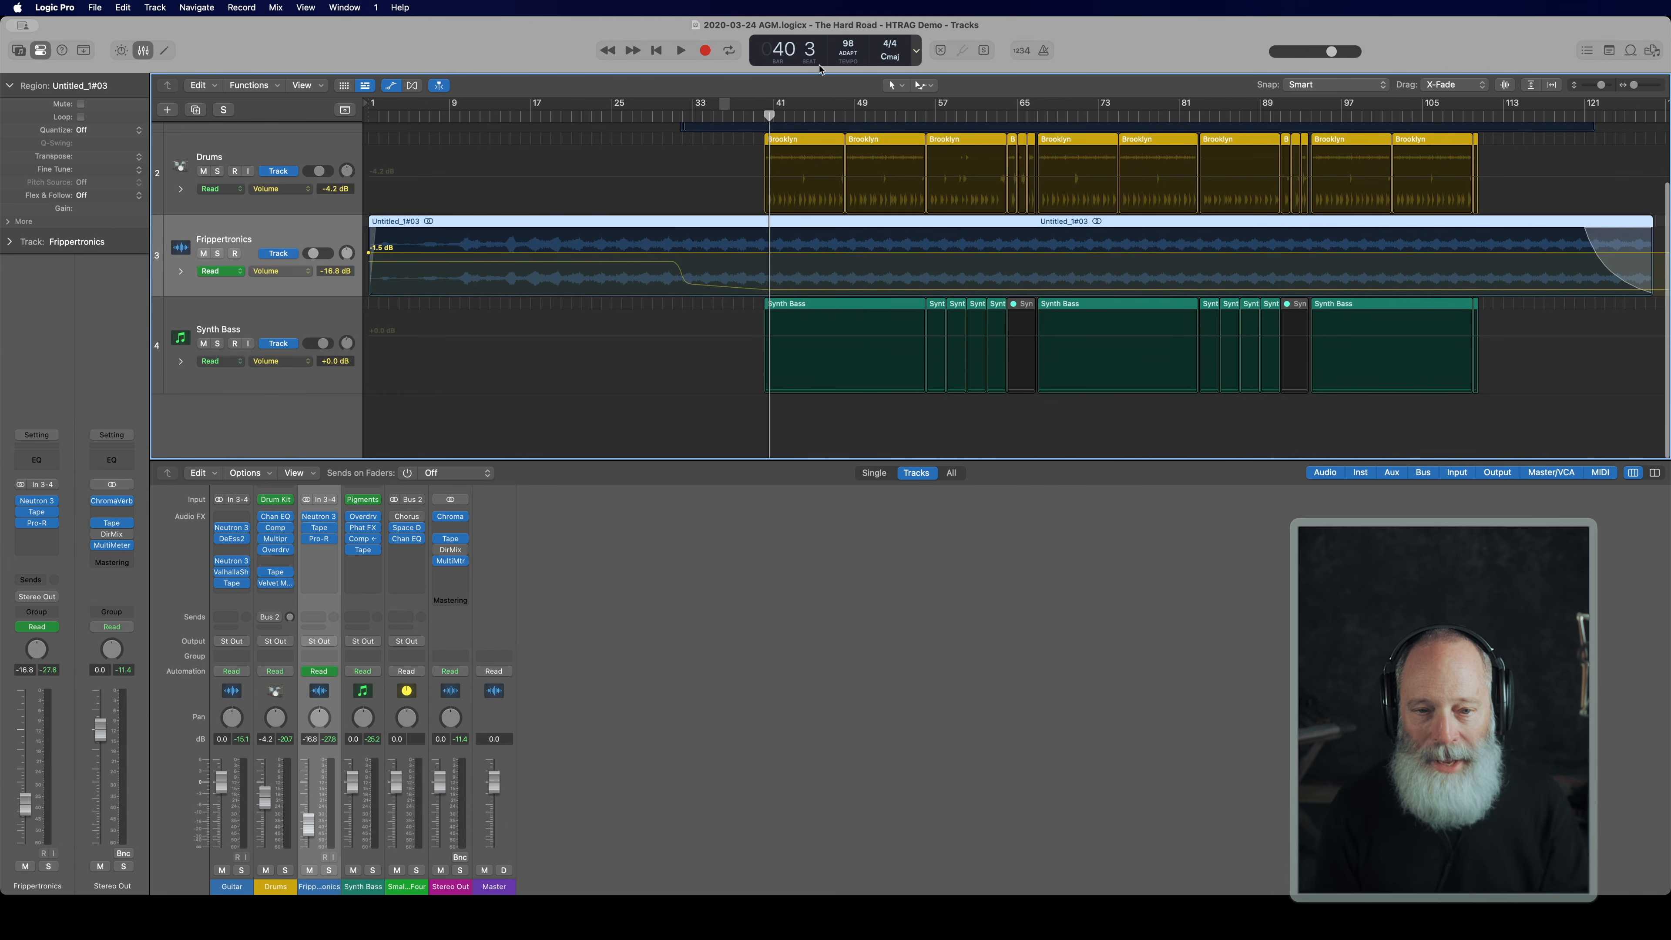
pyautogui.moveTo(769, 115); pyautogui.dragTo(761, 115)
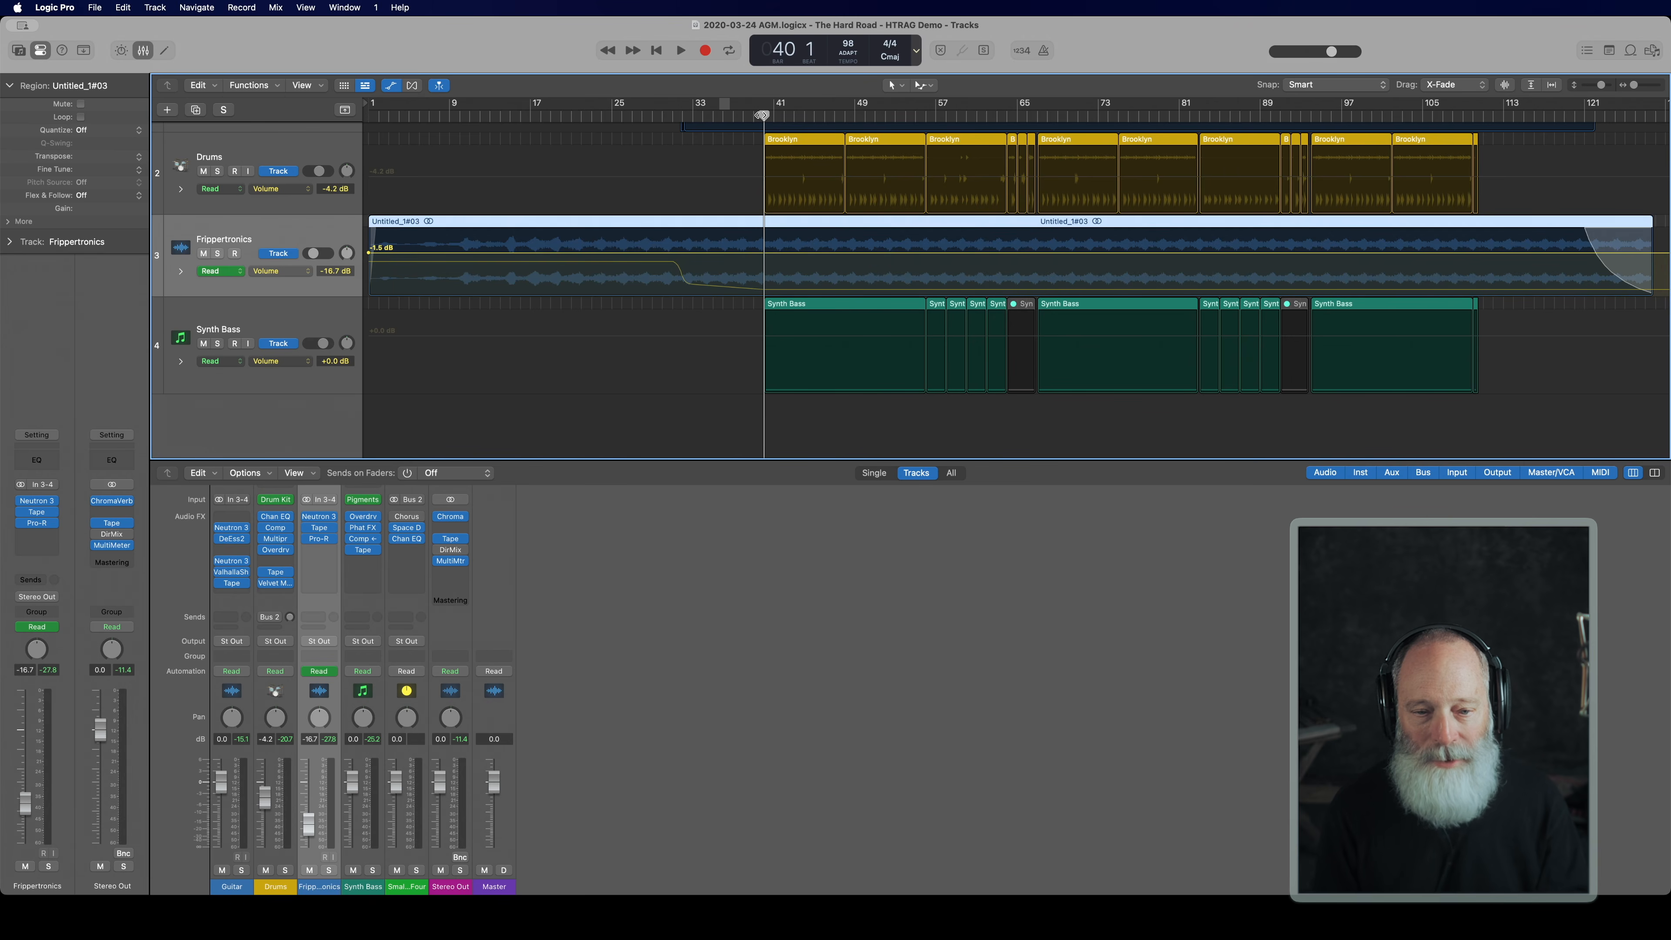
pyautogui.click(217, 347)
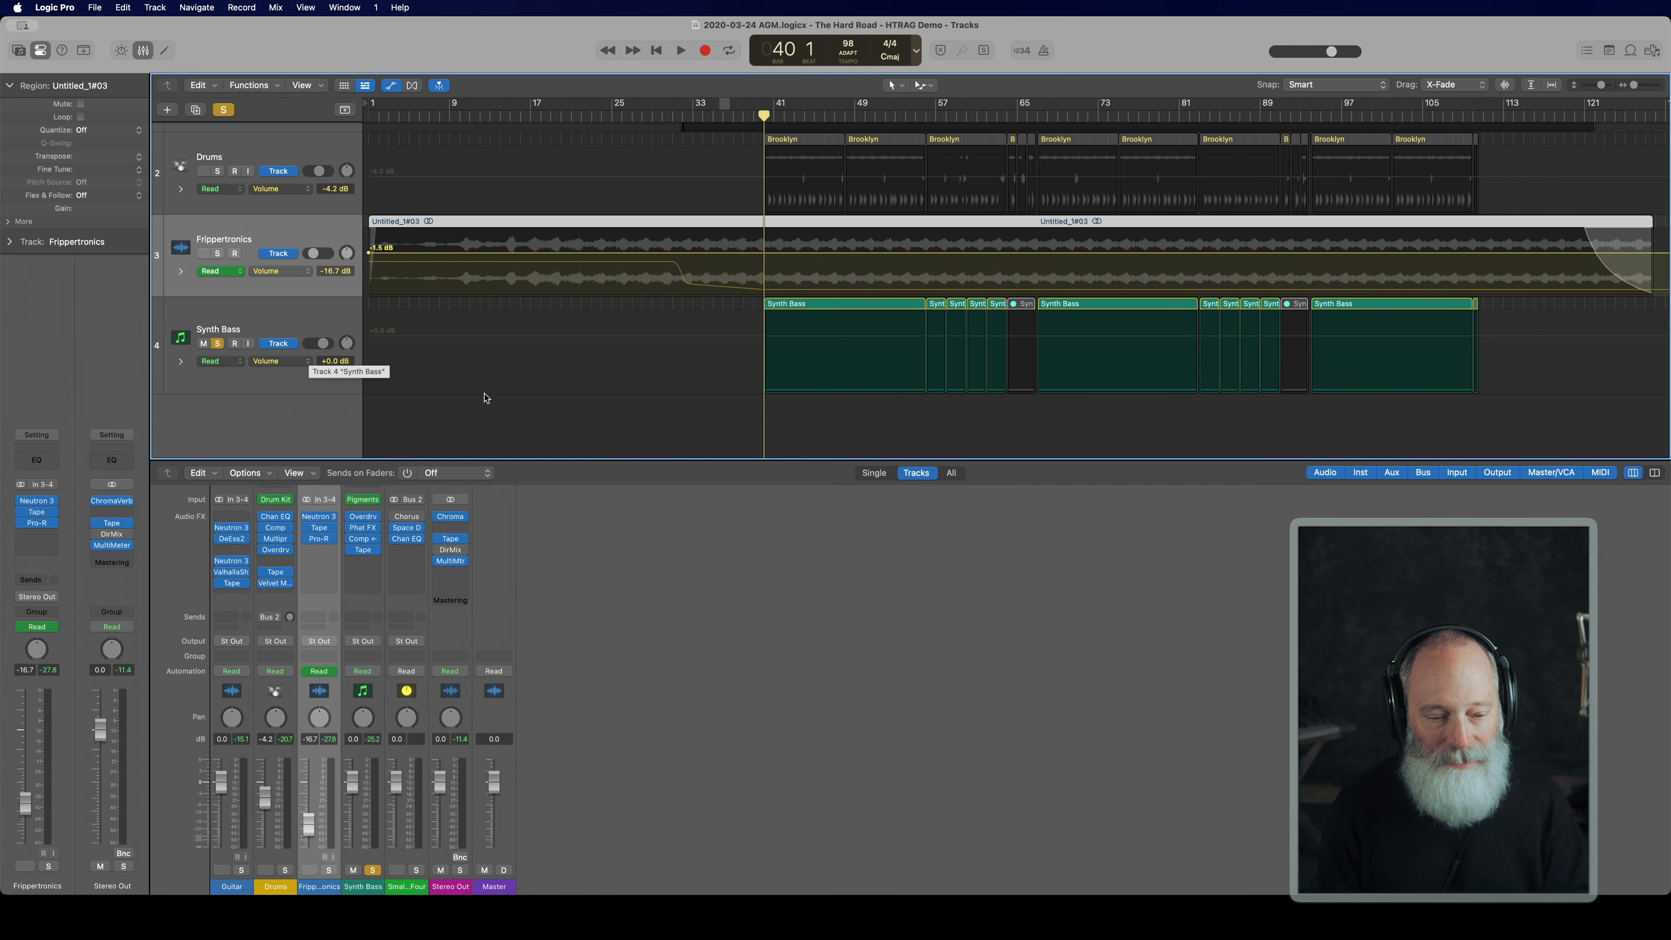
pyautogui.press('space')
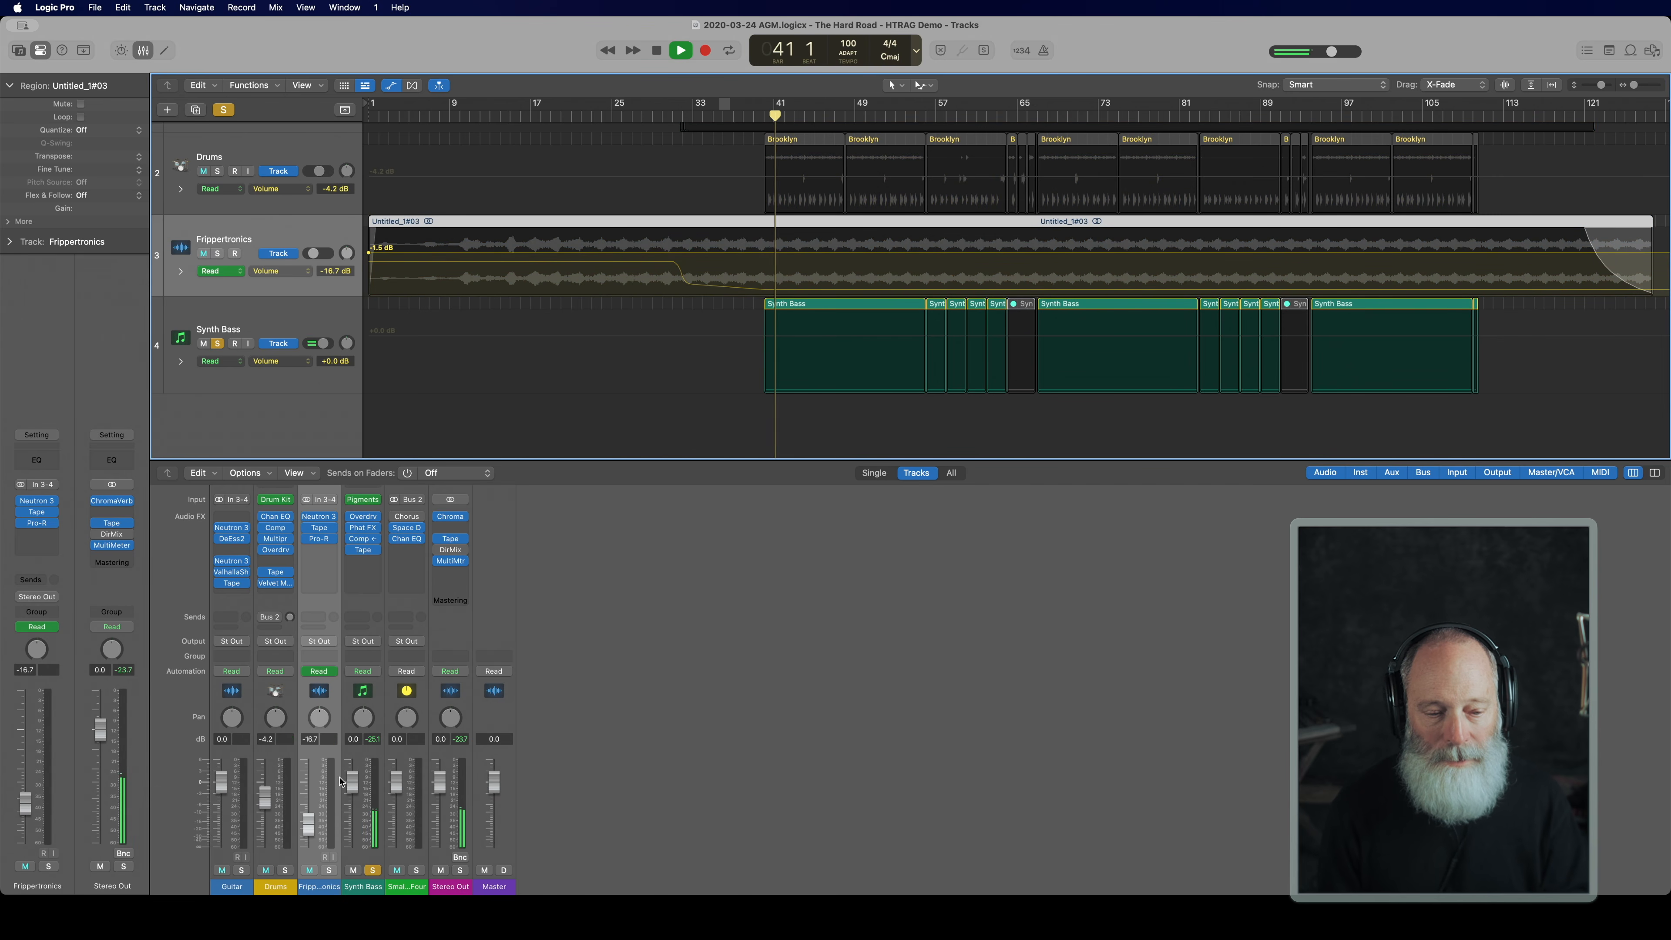
pyautogui.press('space')
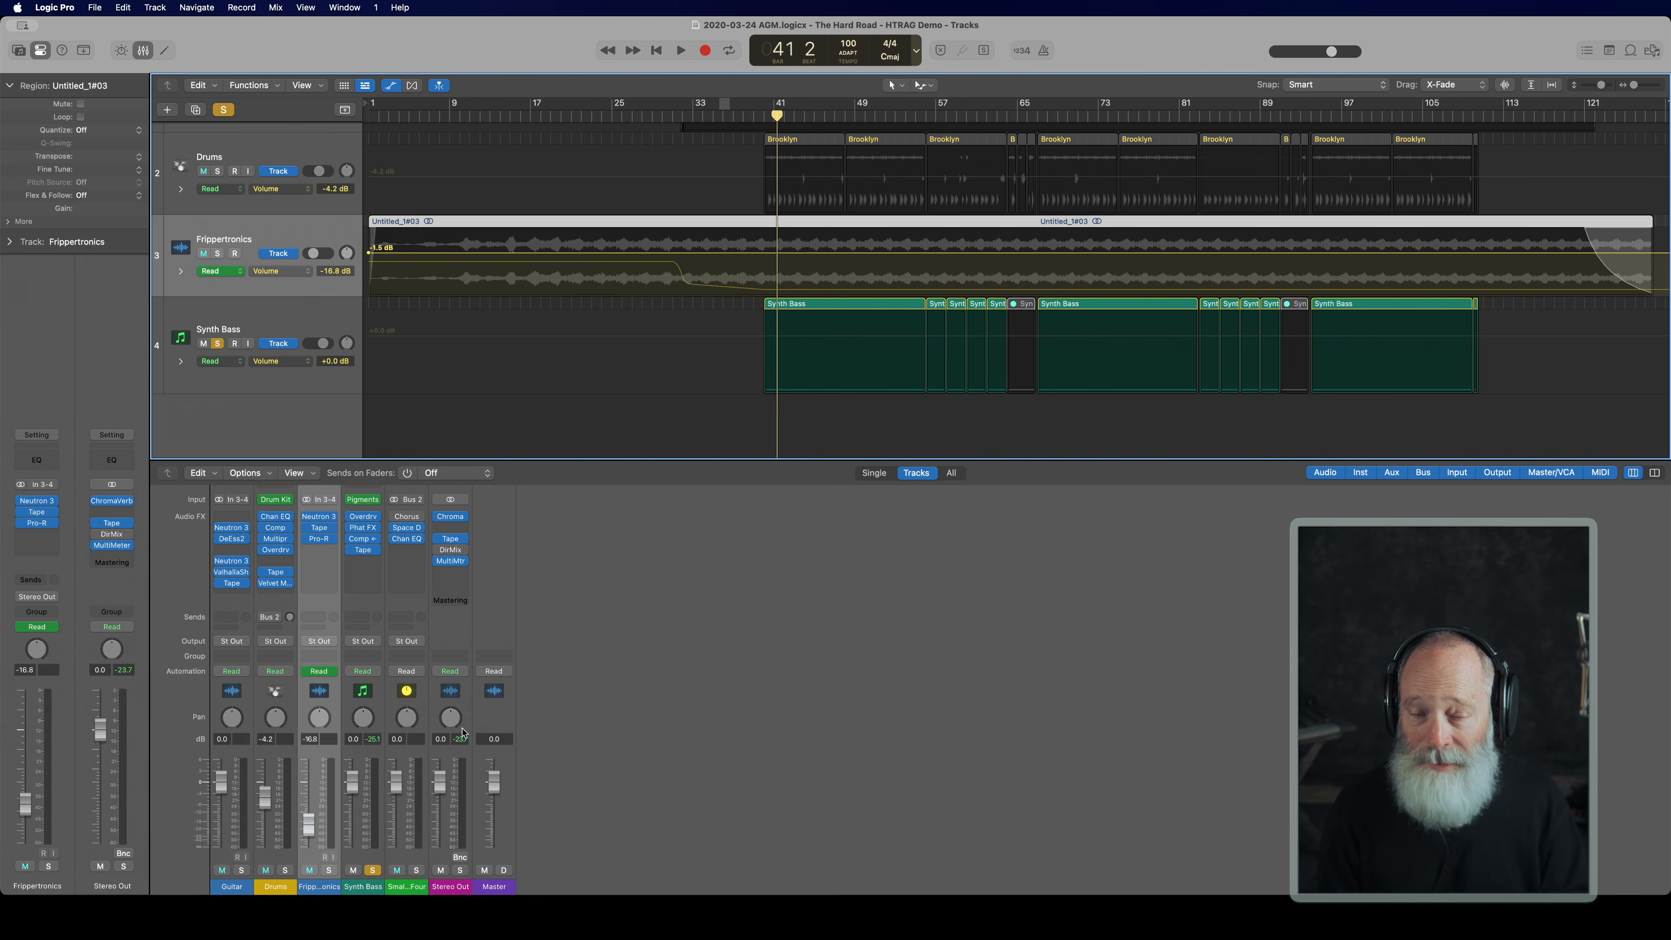
# Step: Replay the soloed Synth Bass from bar 40 and turn its solo off
pyautogui.hscroll(1, 757, 116)
pyautogui.click(761, 116)
pyautogui.hscroll(1, 600, 241)
pyautogui.scroll(1, 600, 241)
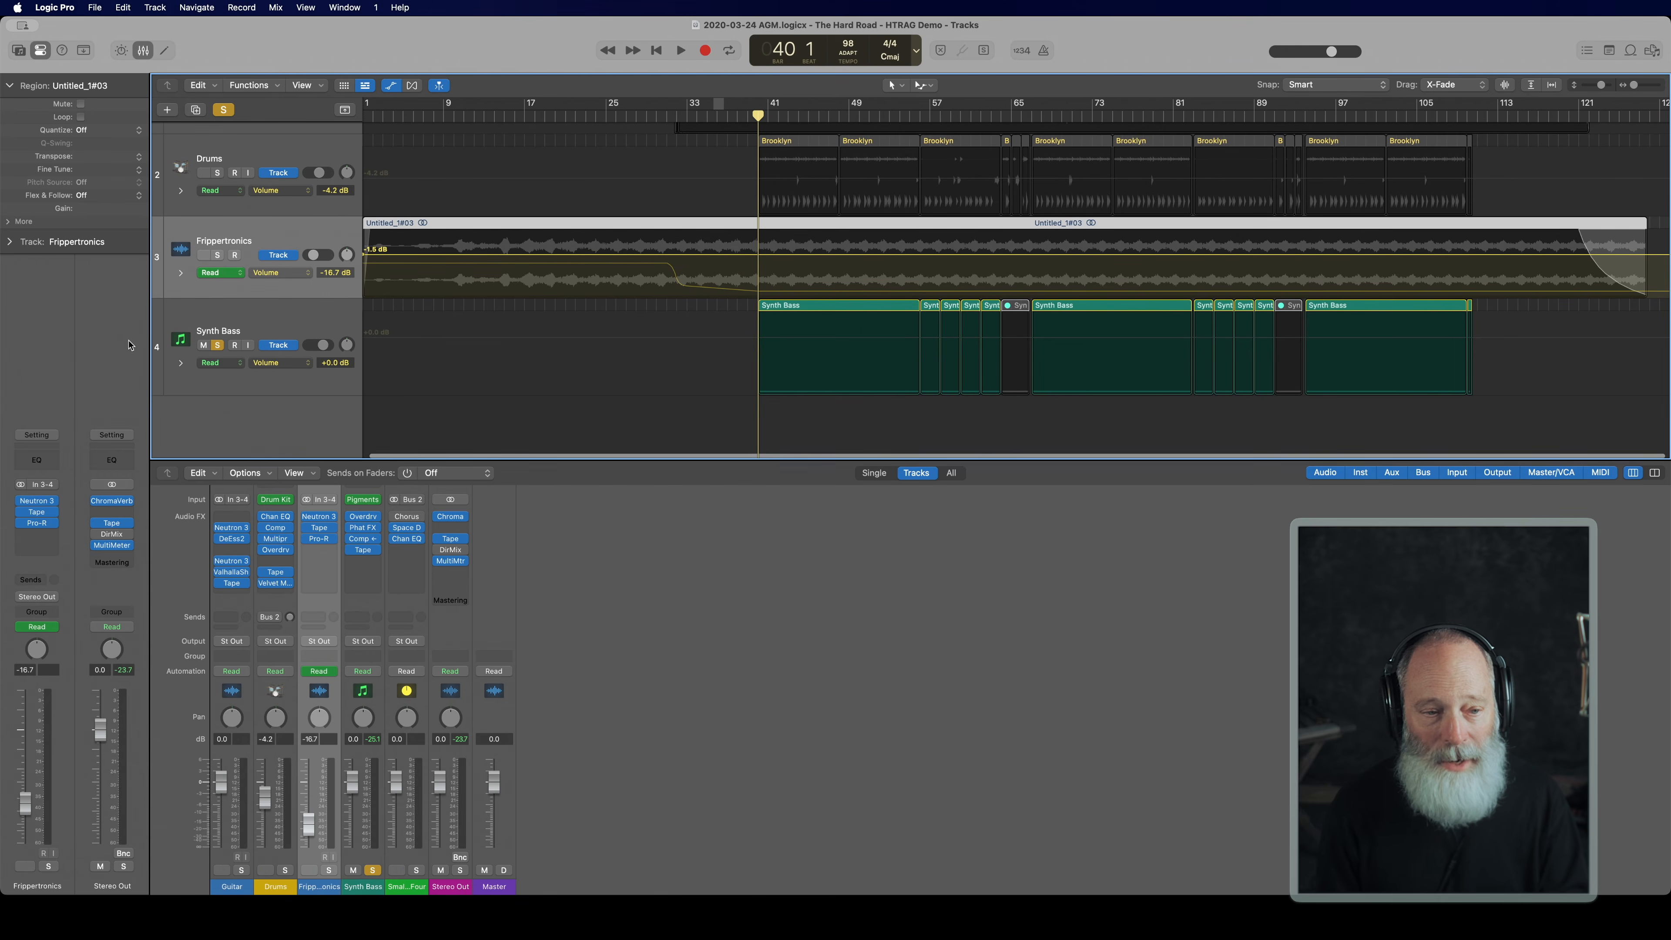
pyautogui.press('space')
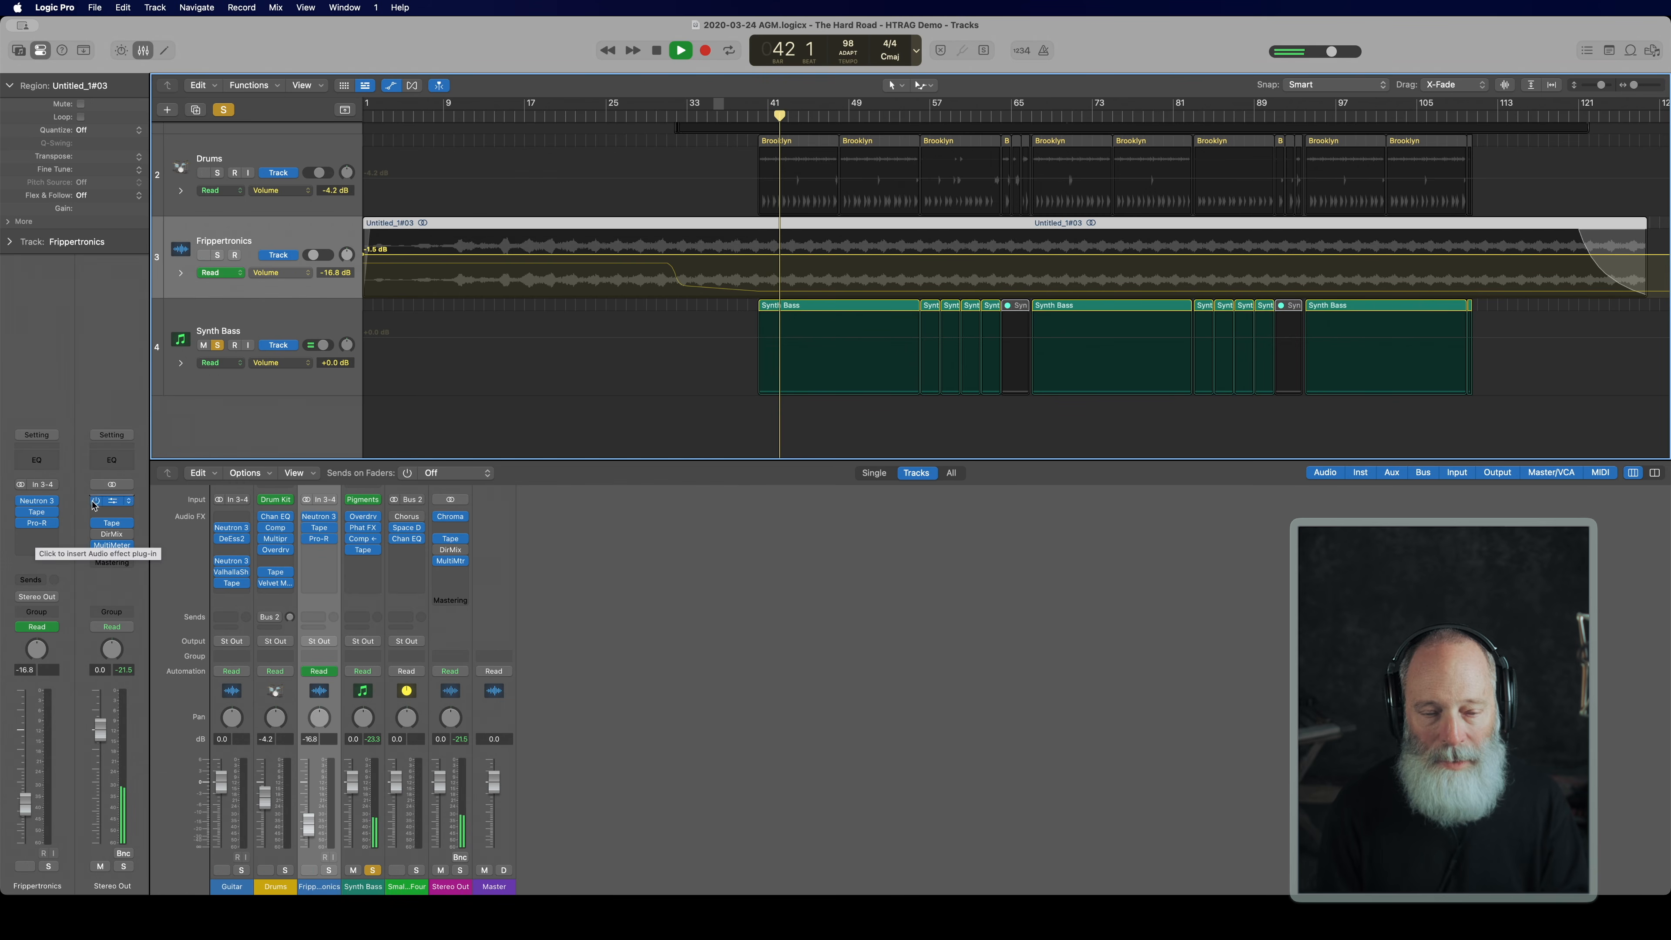
pyautogui.press('space')
pyautogui.click(217, 345)
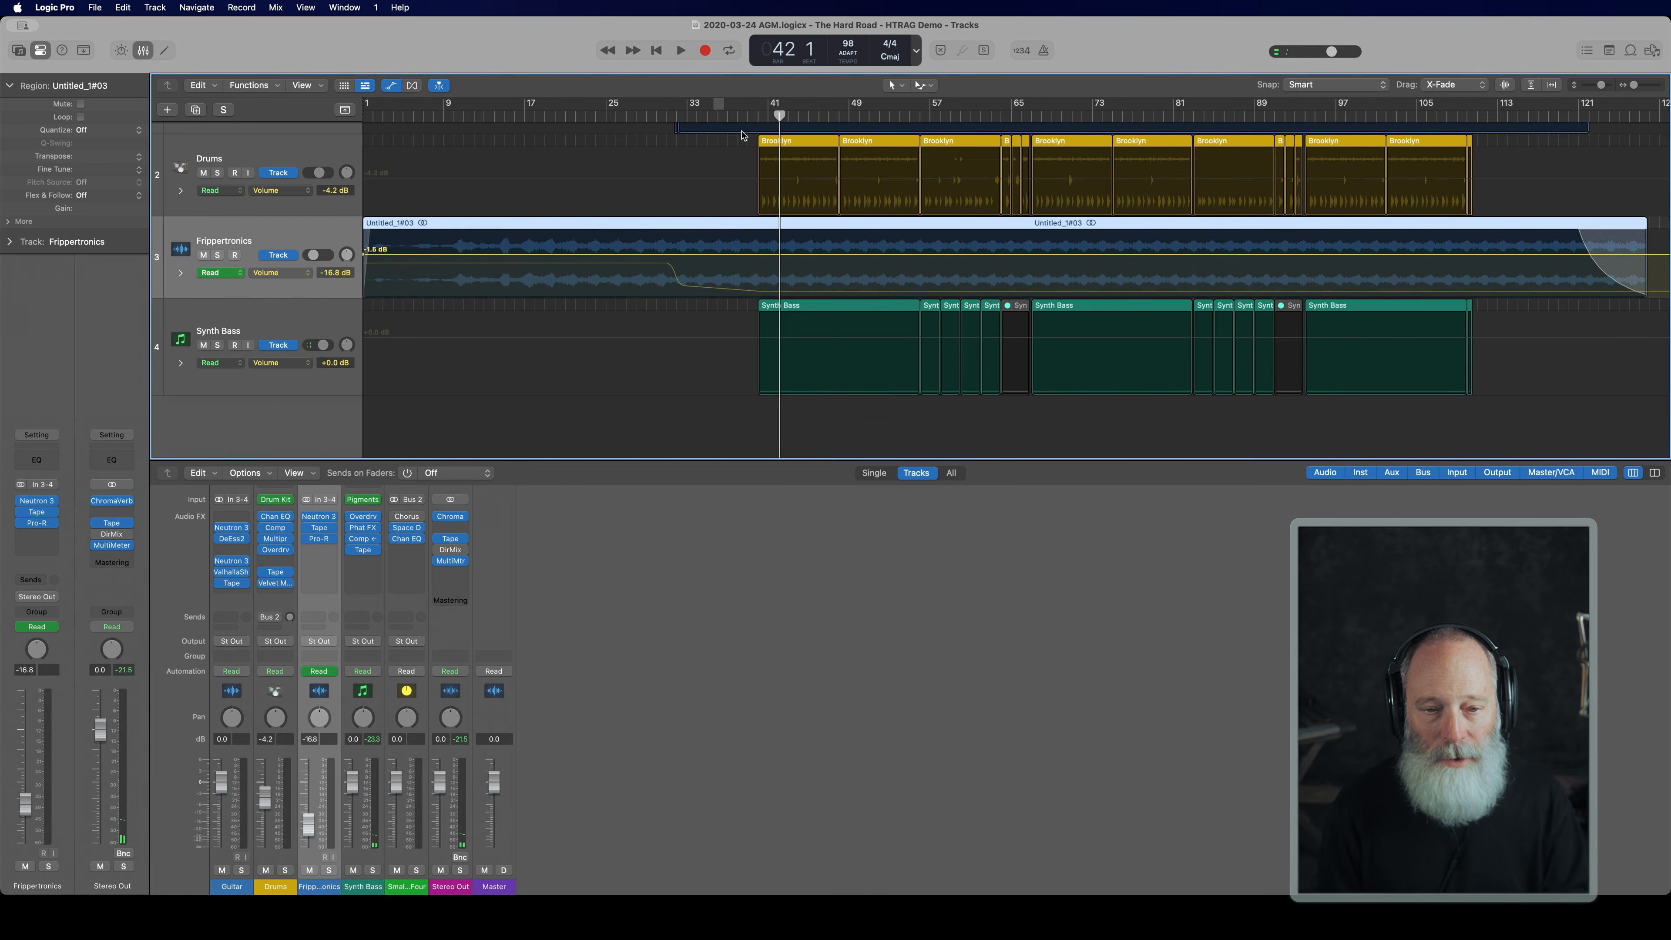
# Step: Play the unsoloed full mix from around bar 39, just before the drums and synth bass enter
pyautogui.click(753, 114)
pyautogui.press('space')
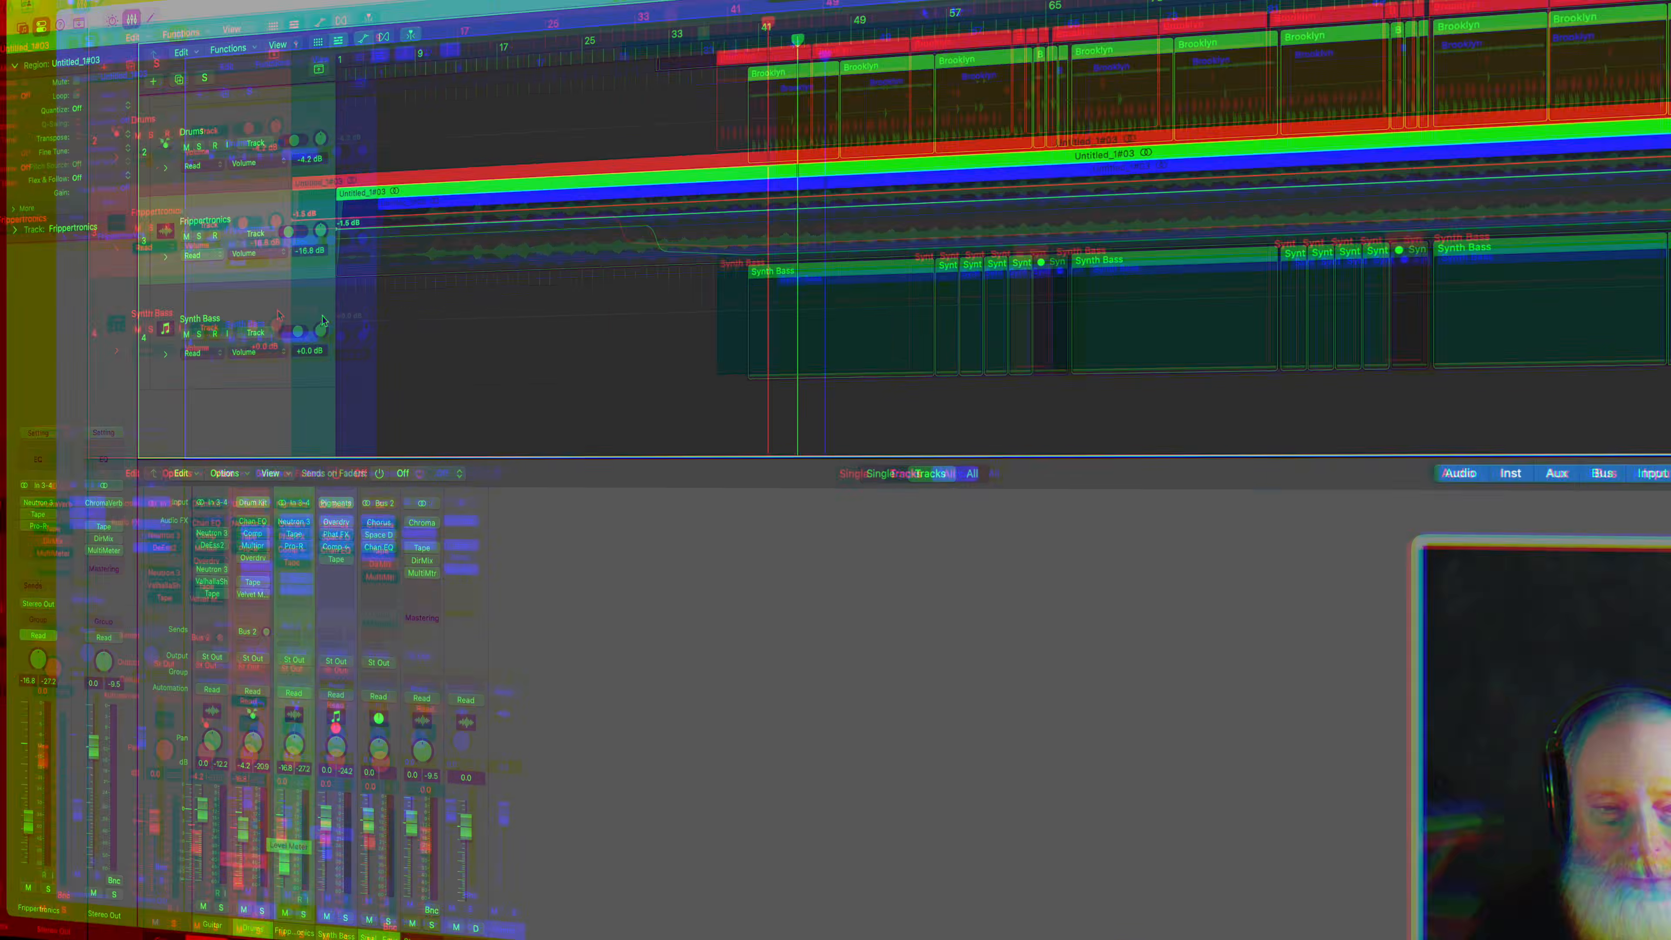
pyautogui.scroll(3, 373, 355)
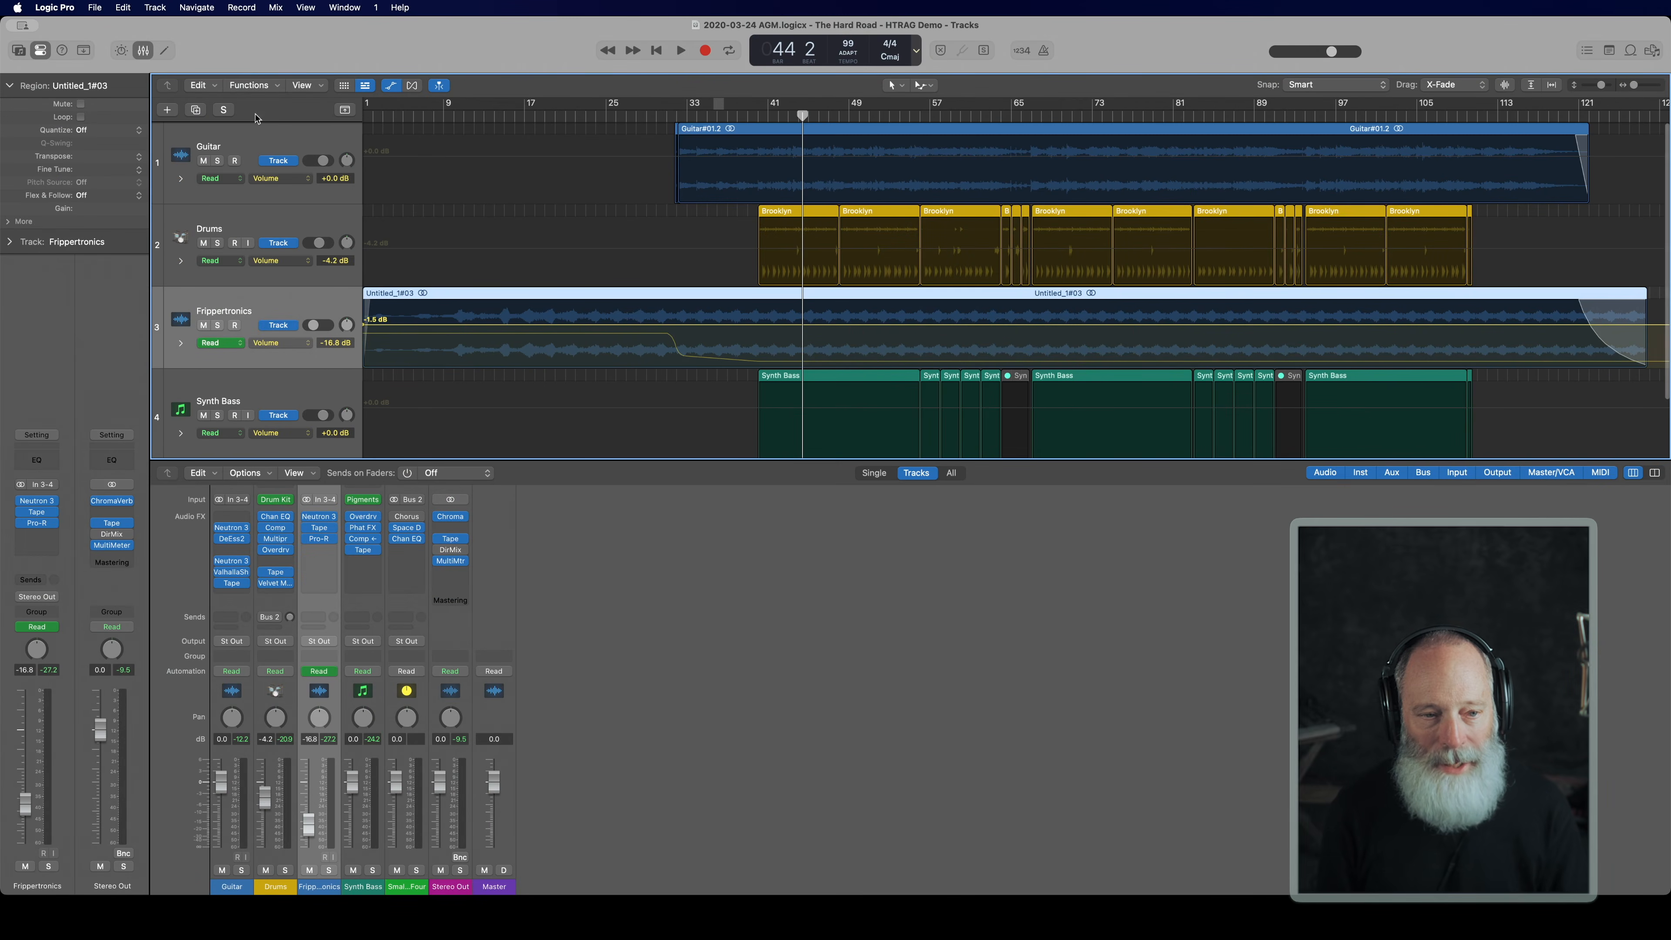
# Step: Select the Guitar track and solo it
pyautogui.hscroll(1, 257, 142)
pyautogui.click(258, 142)
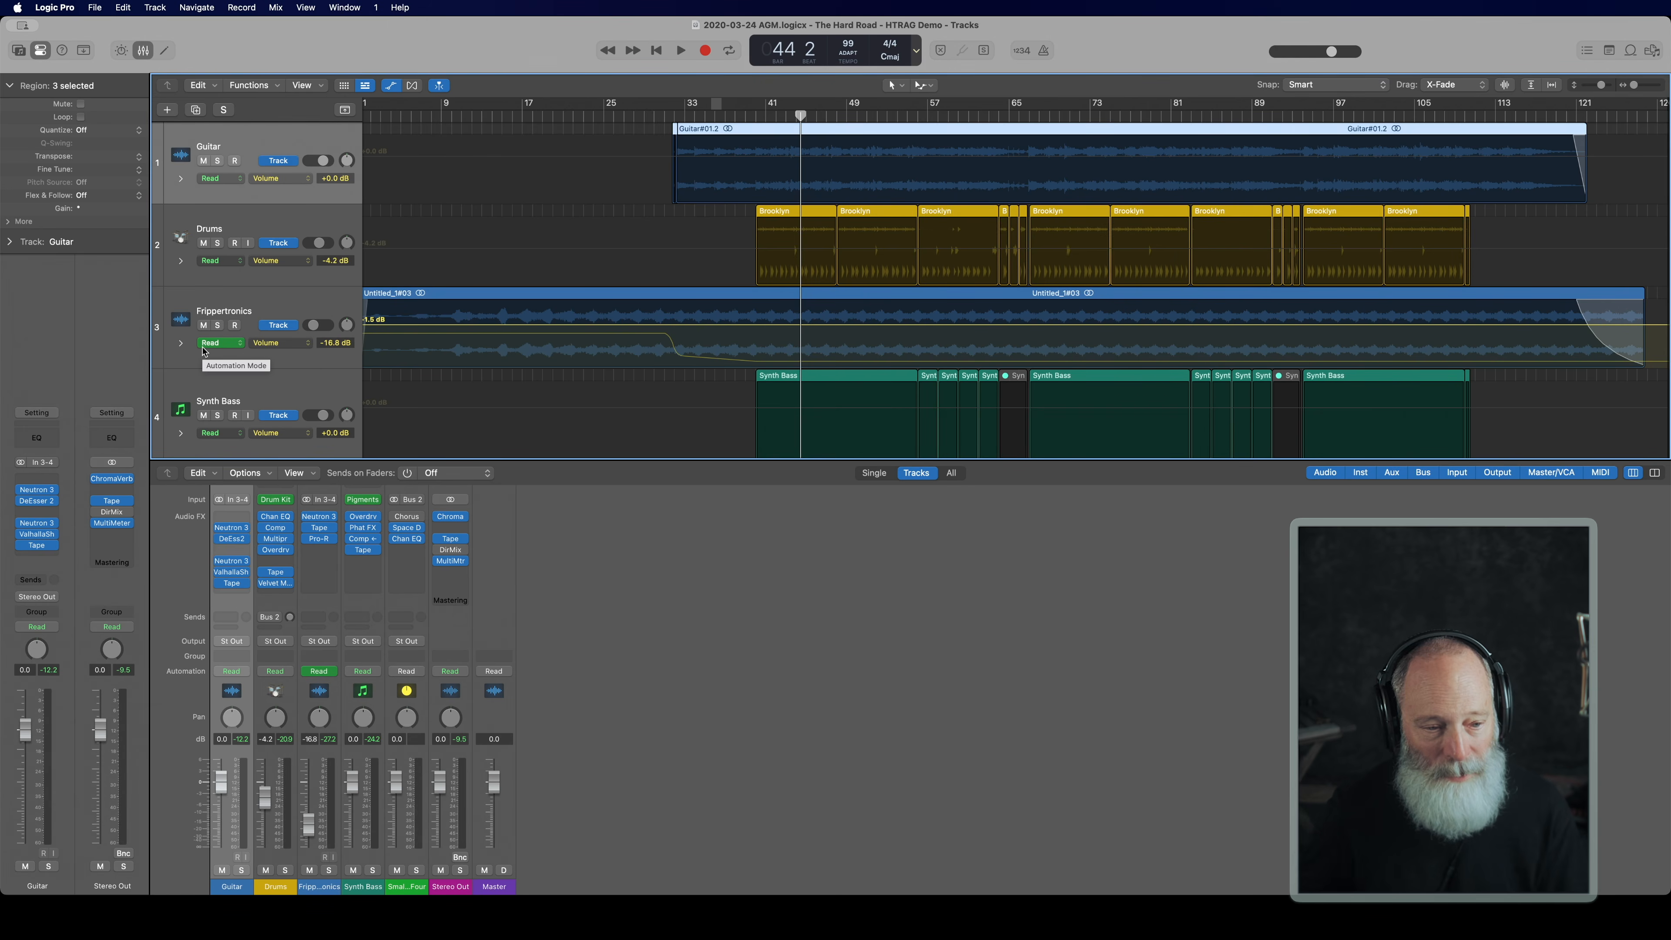
pyautogui.press('s')
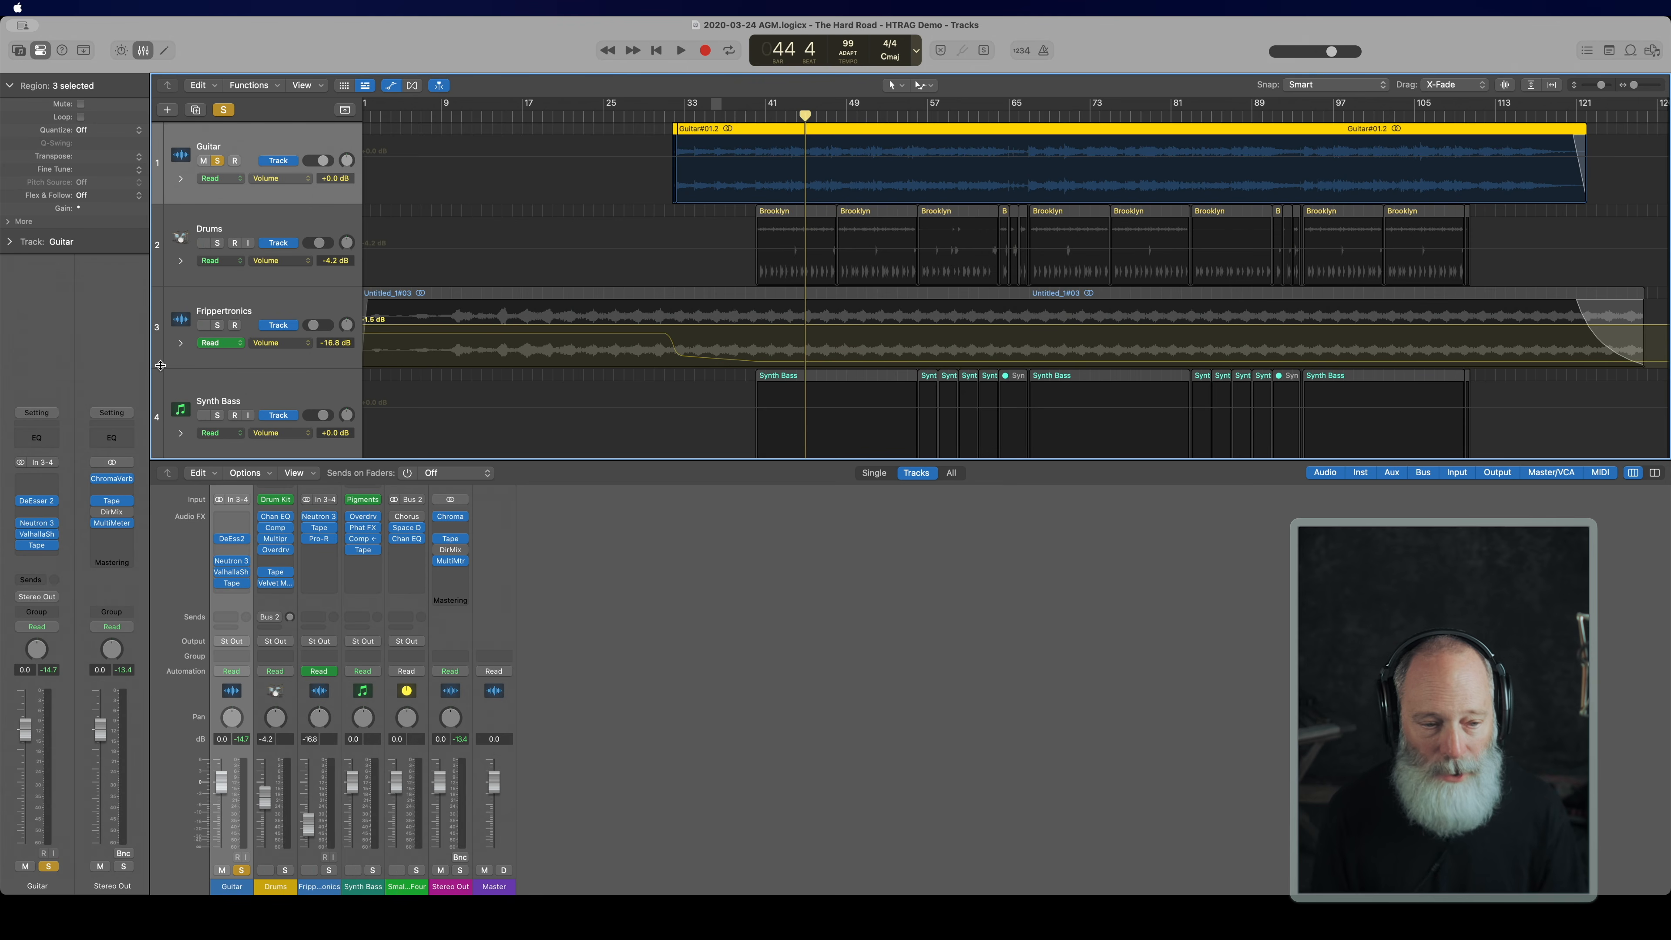
# Step: Open the Guitar track's DeEsser 2, play the soloed guitar to watch its reduction, and close the plug-in
pyautogui.click(233, 540)
pyautogui.moveTo(711, 390); pyautogui.dragTo(844, 466)
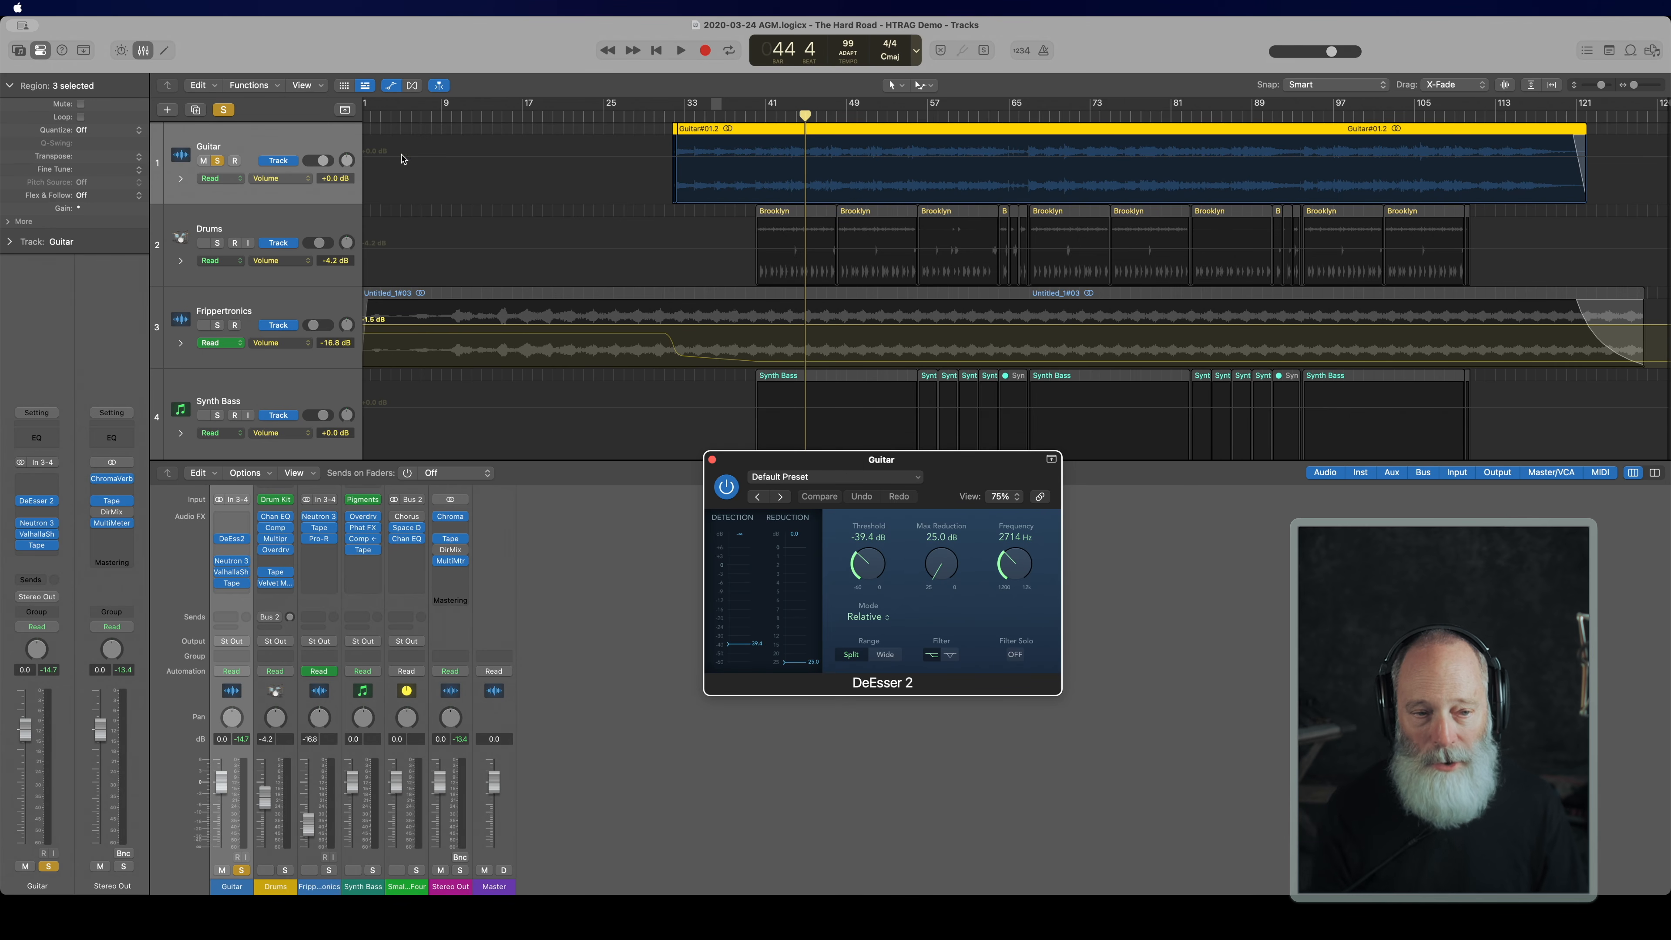
pyautogui.press('space')
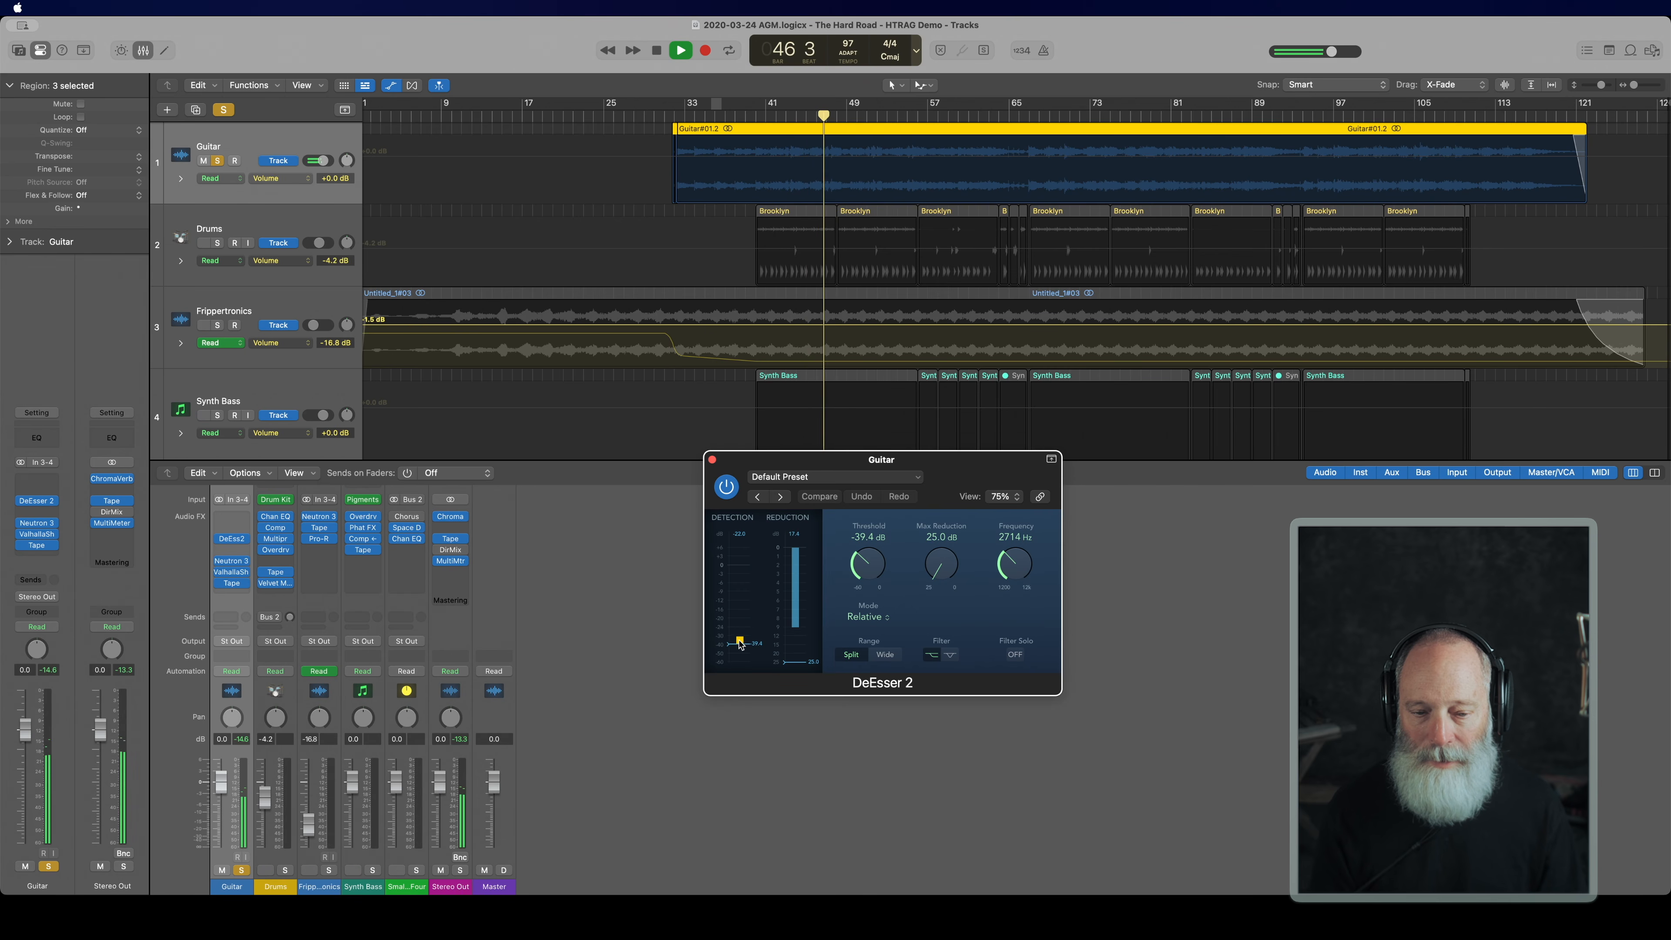
pyautogui.press('space')
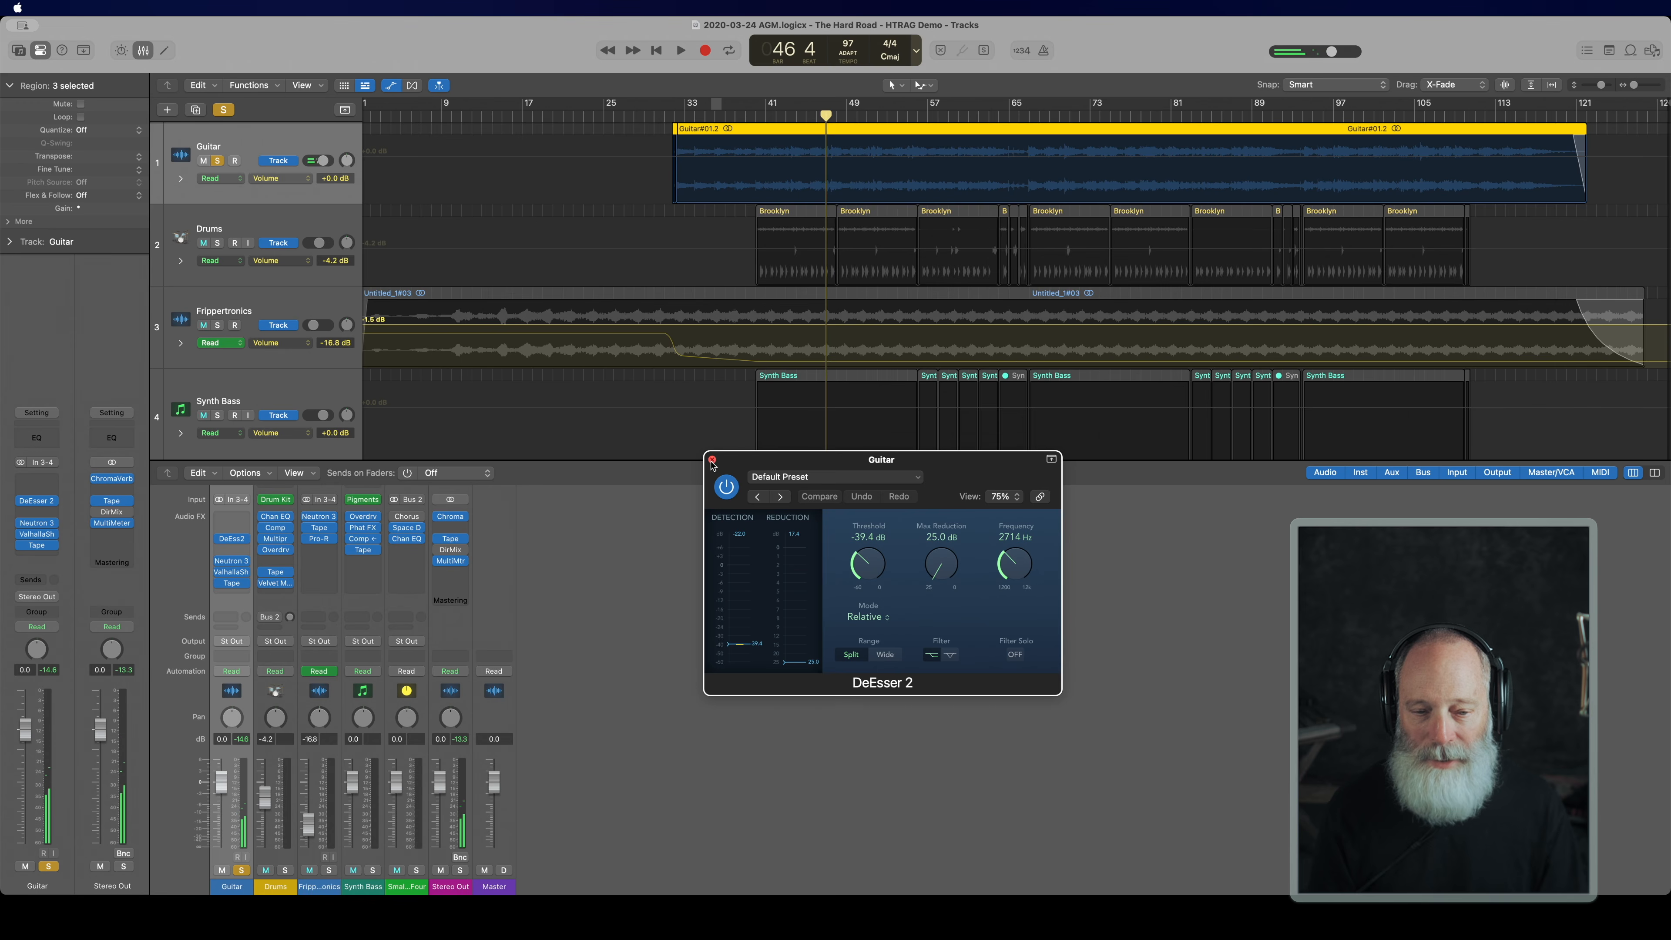
pyautogui.click(712, 460)
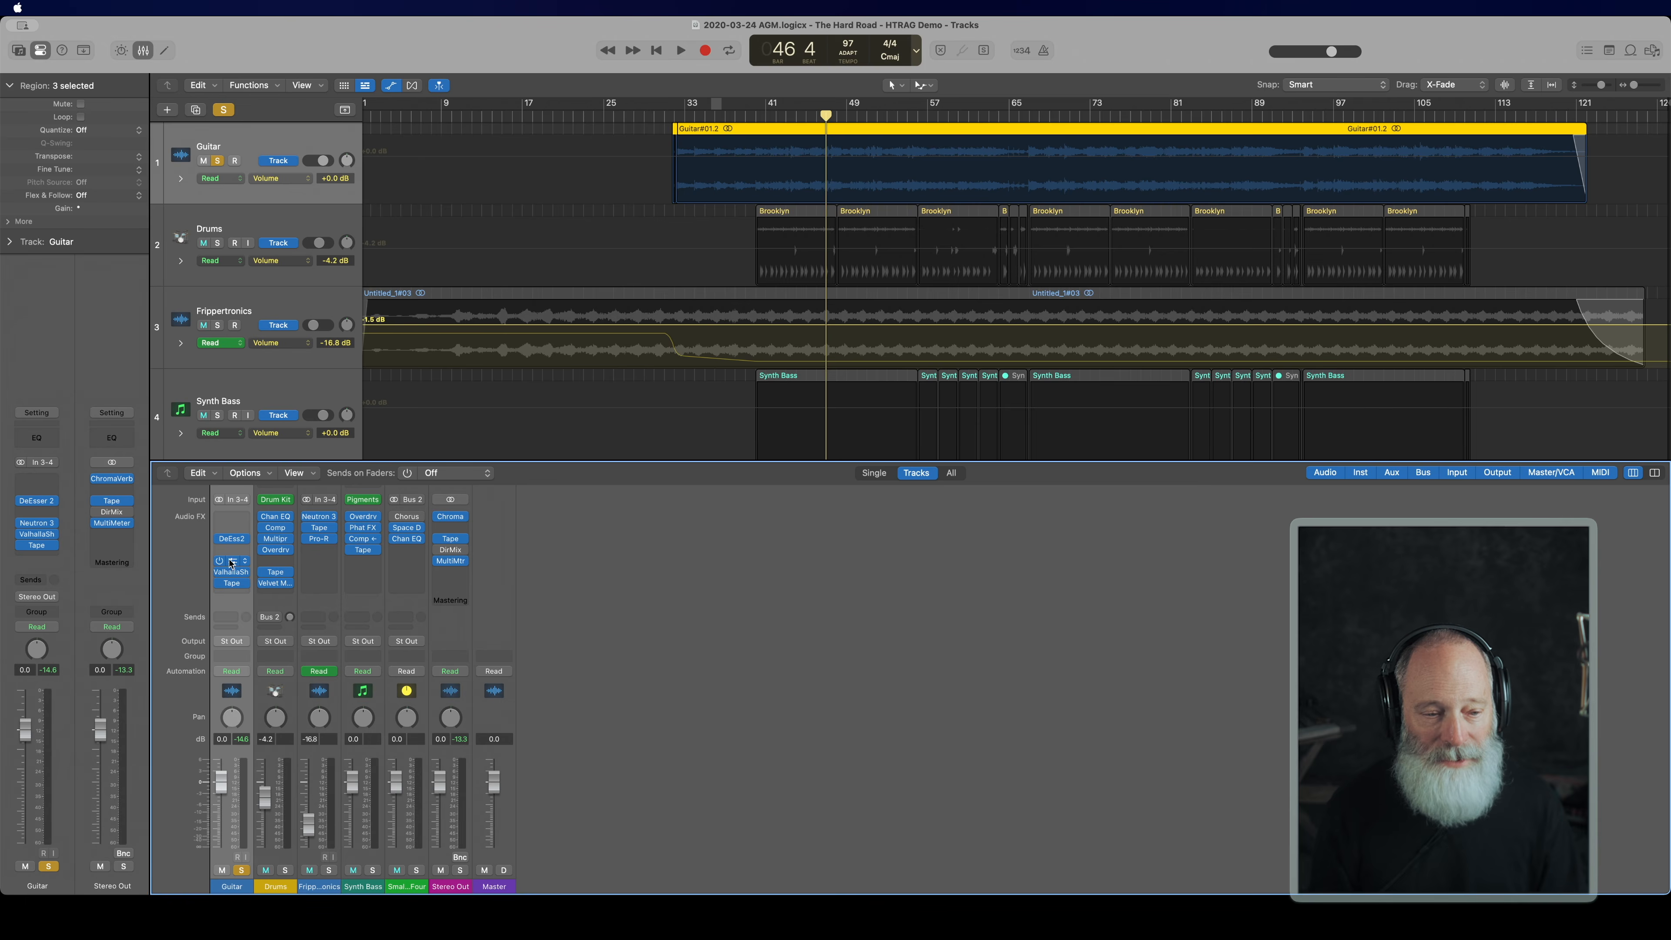
# Step: Open the Guitar track's Neutron 3 and review its Equalizer, Exciter and Compressor 1 modules
pyautogui.click(232, 561)
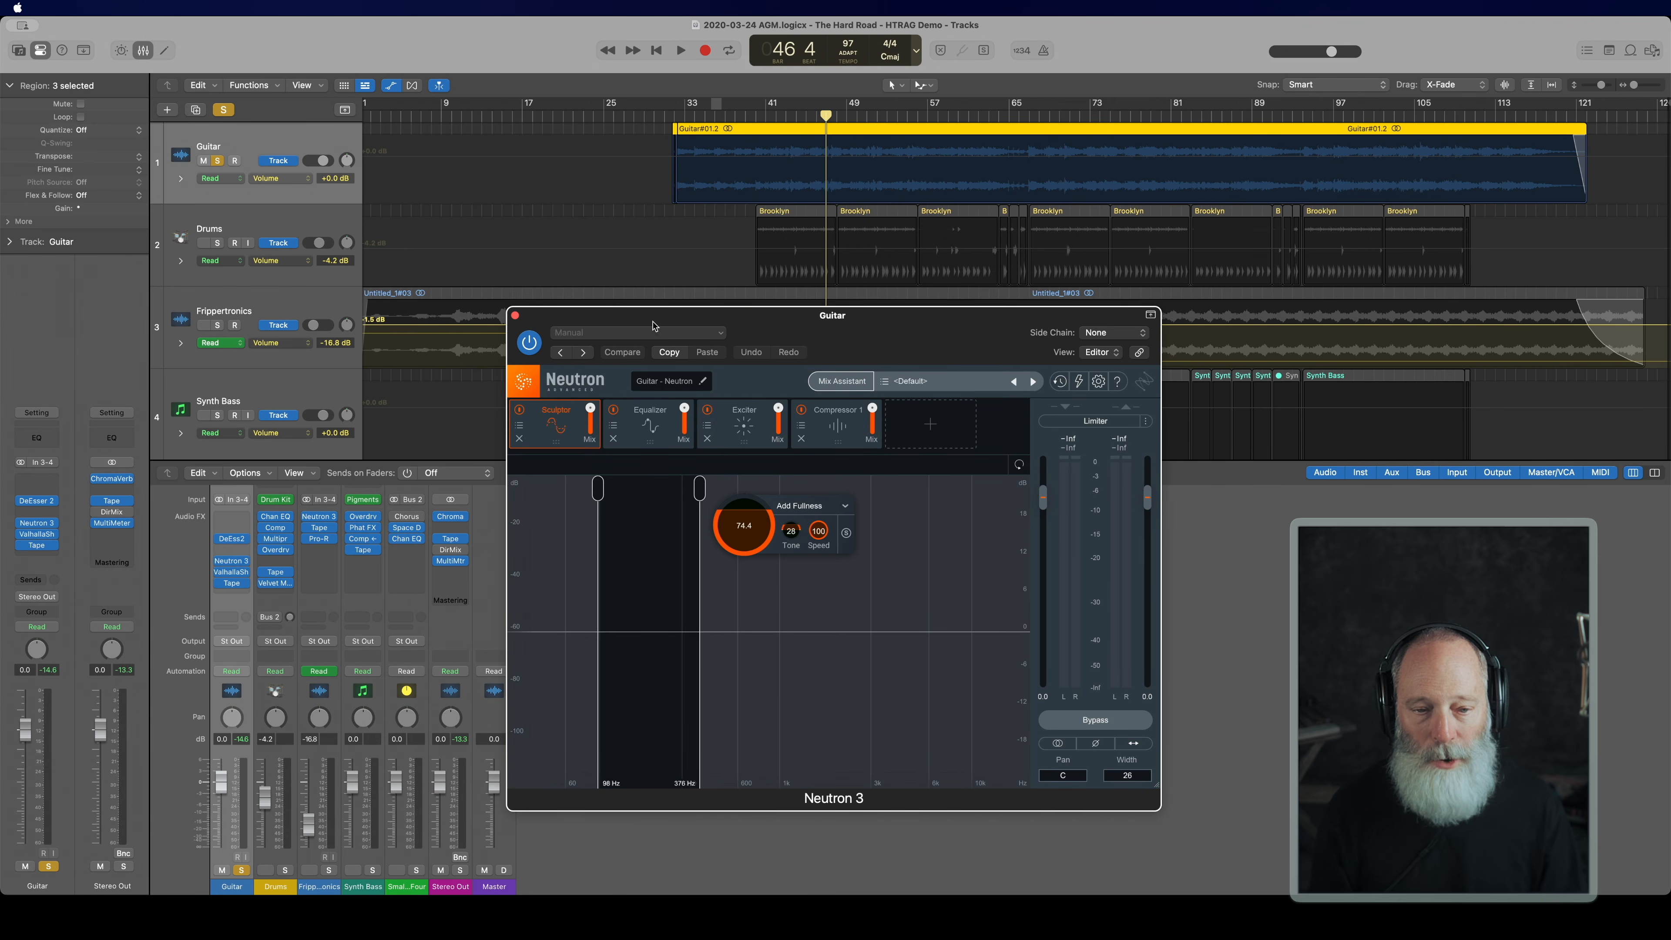
pyautogui.moveTo(653, 325); pyautogui.dragTo(571, 206)
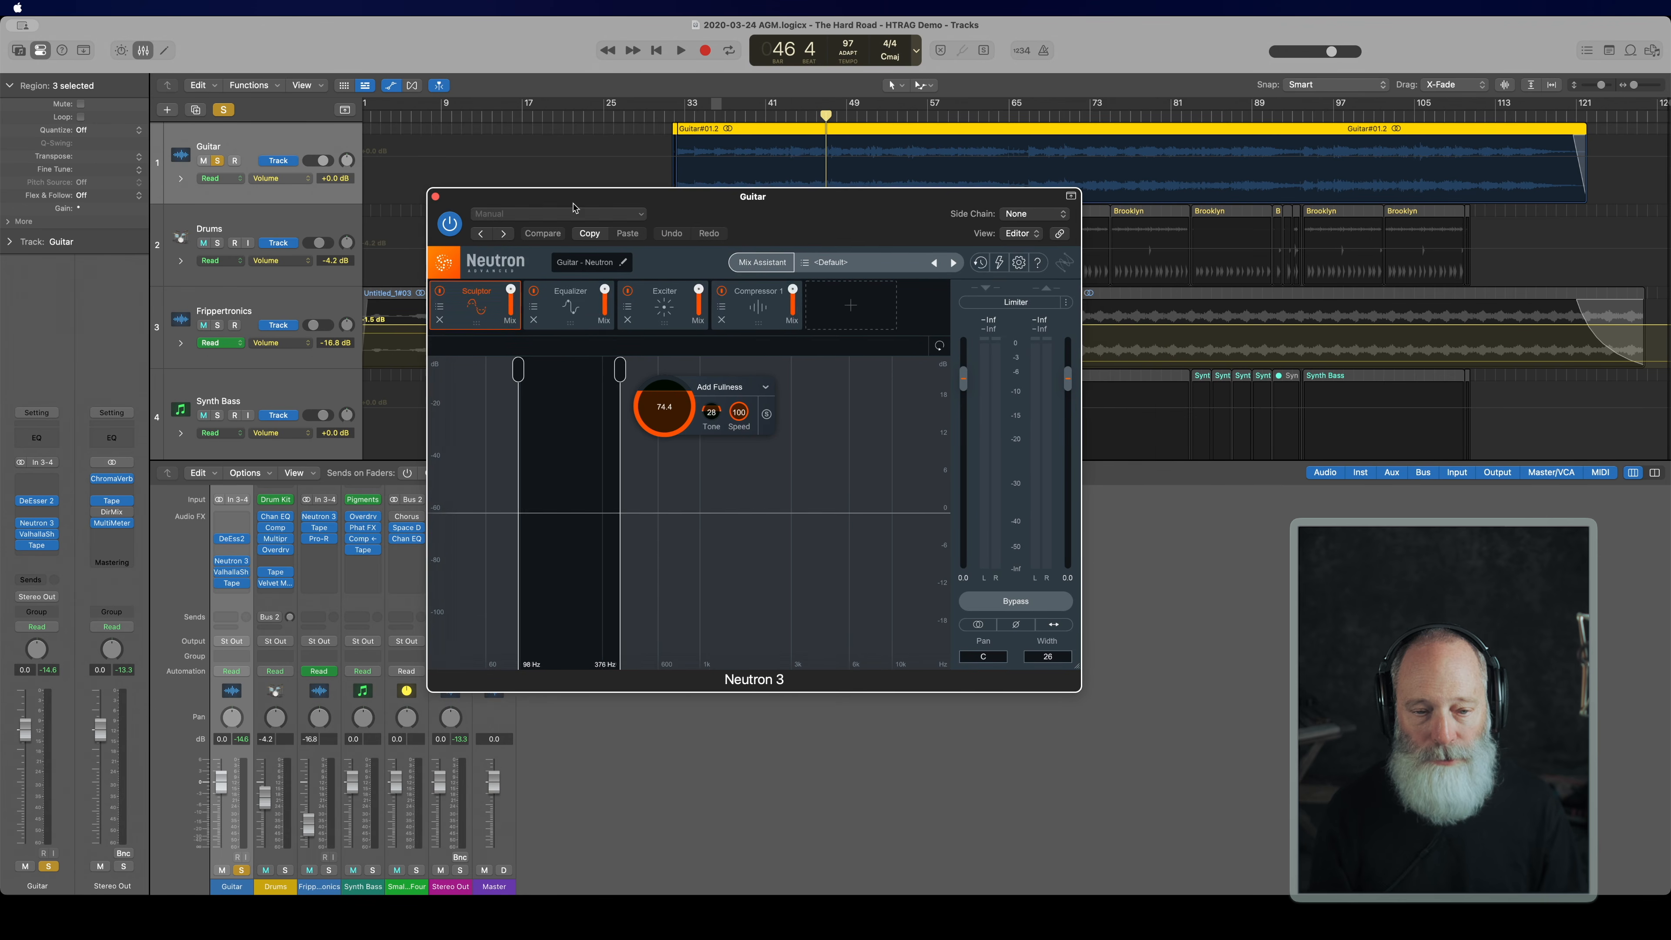
pyautogui.click(558, 316)
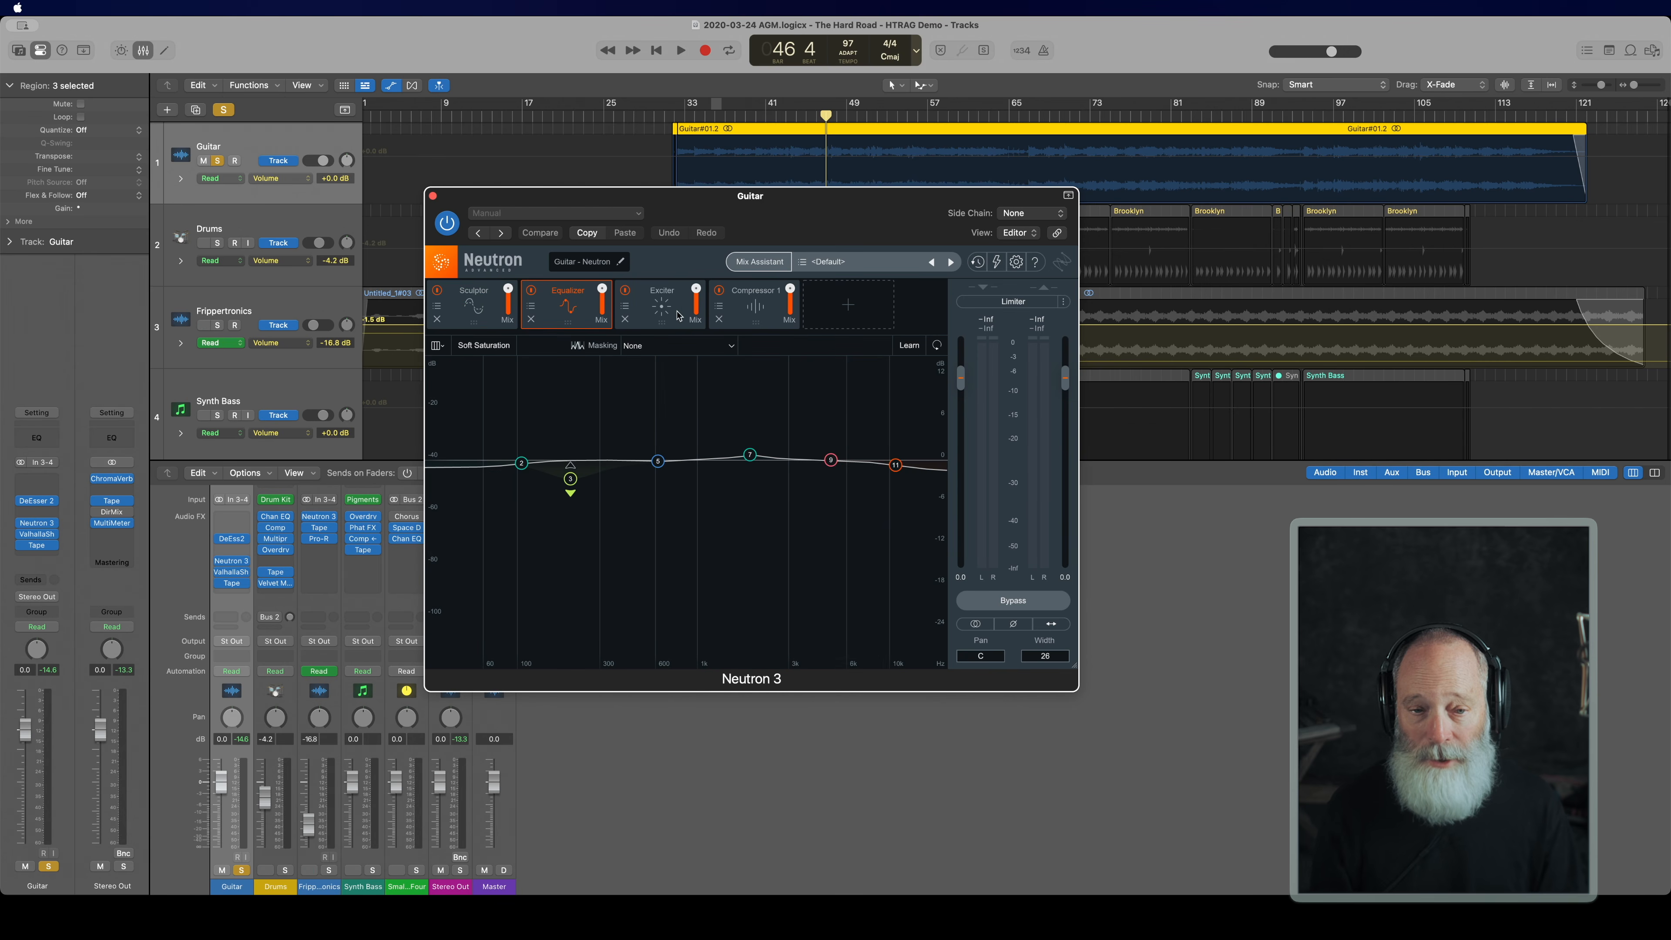
pyautogui.click(660, 311)
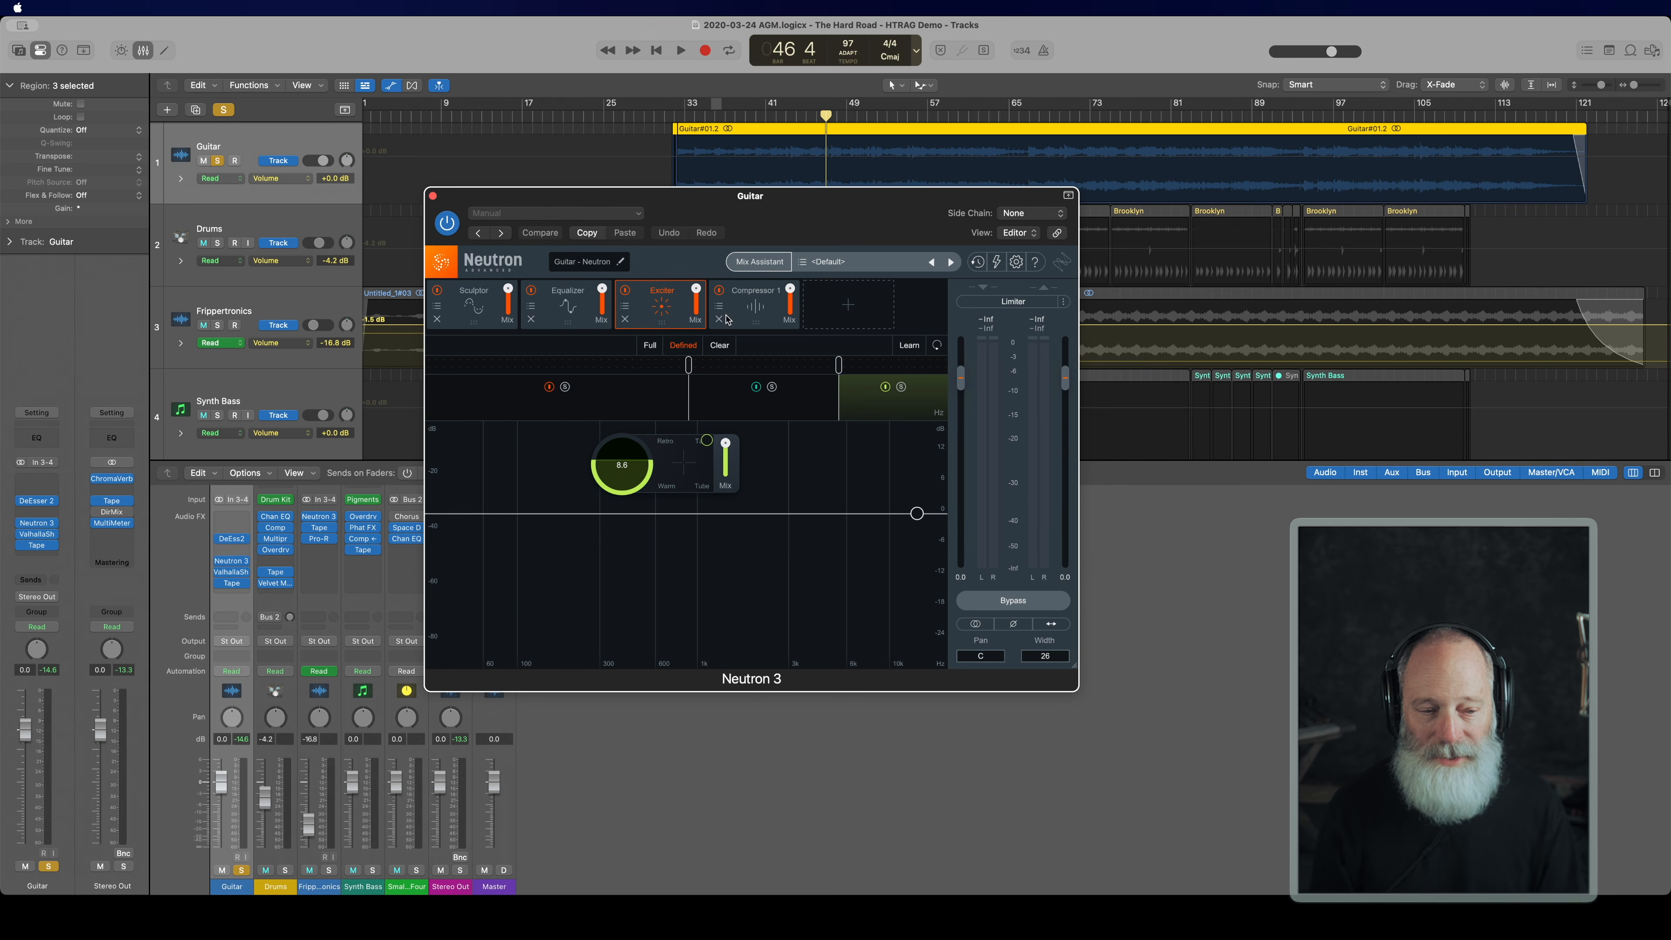
pyautogui.click(754, 308)
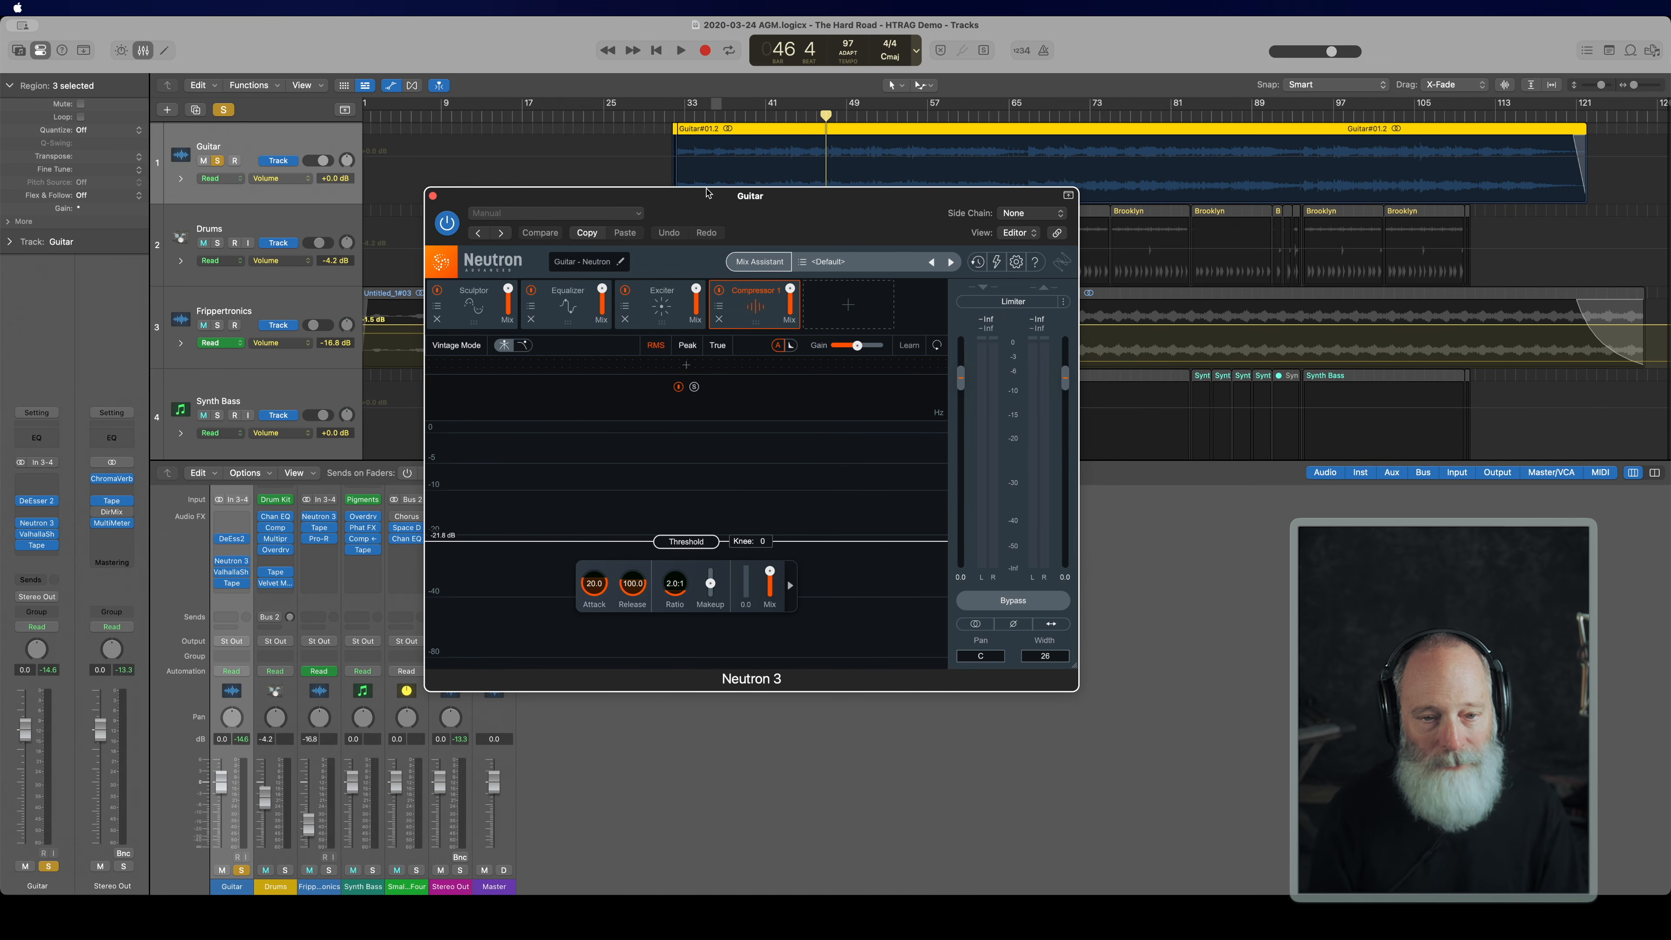
# Step: Play the soloed guitar while watching Neutron 3's Compressor 1, Equalizer and Sculptor modules, and close the plug-in
pyautogui.press('space')
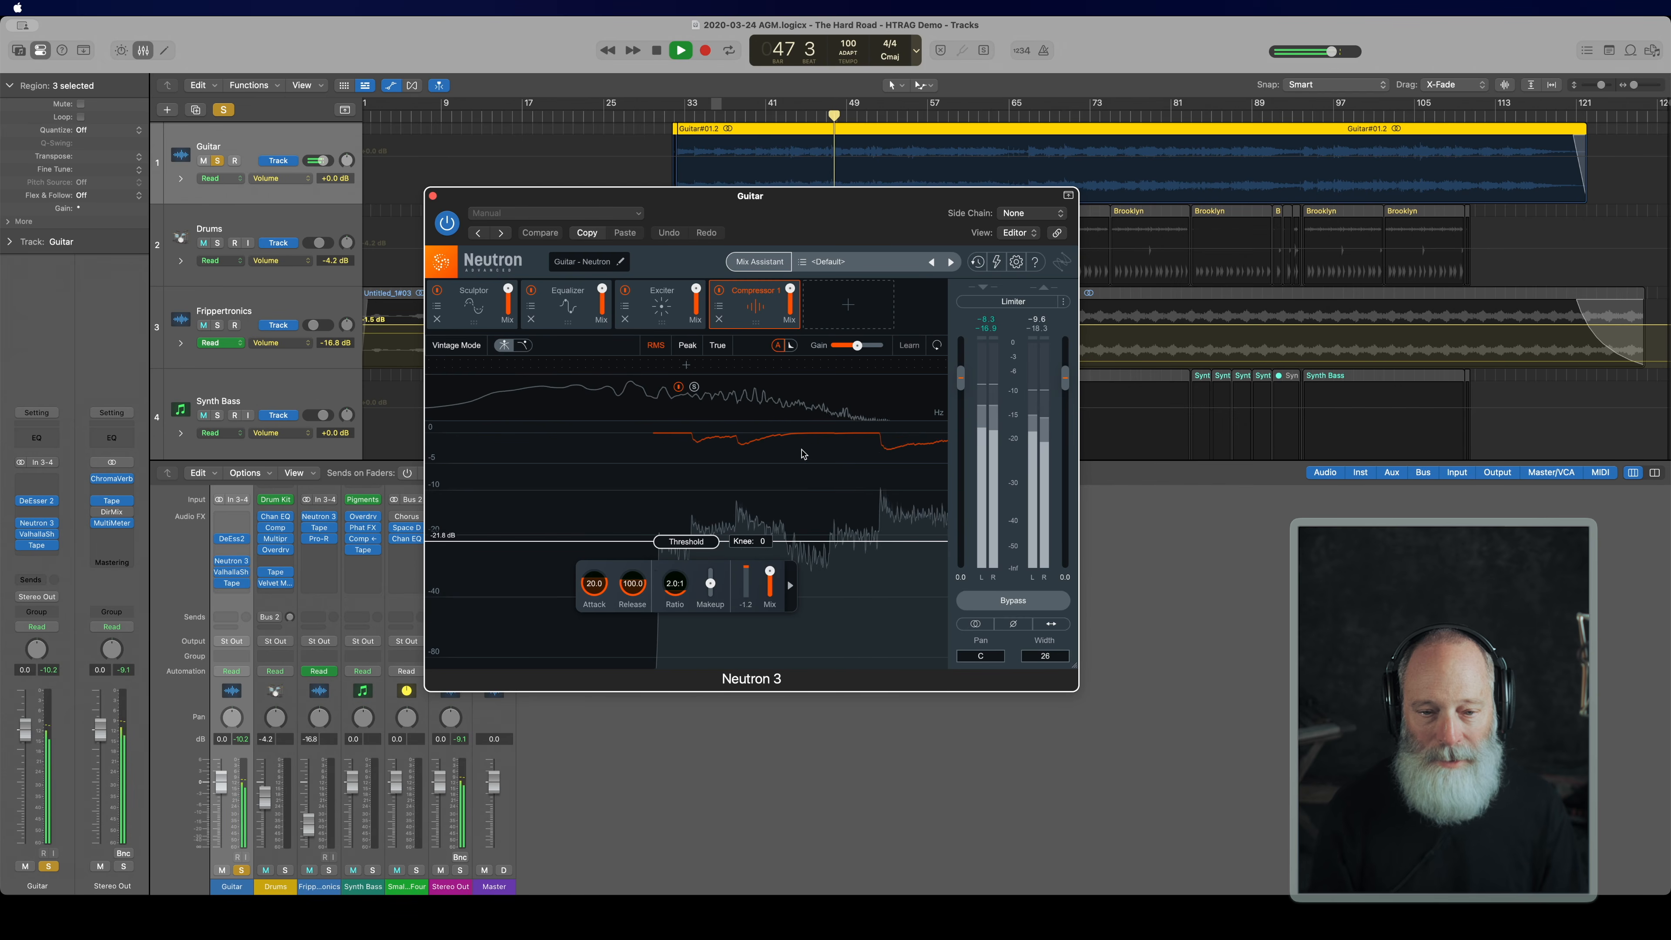
pyautogui.click(579, 314)
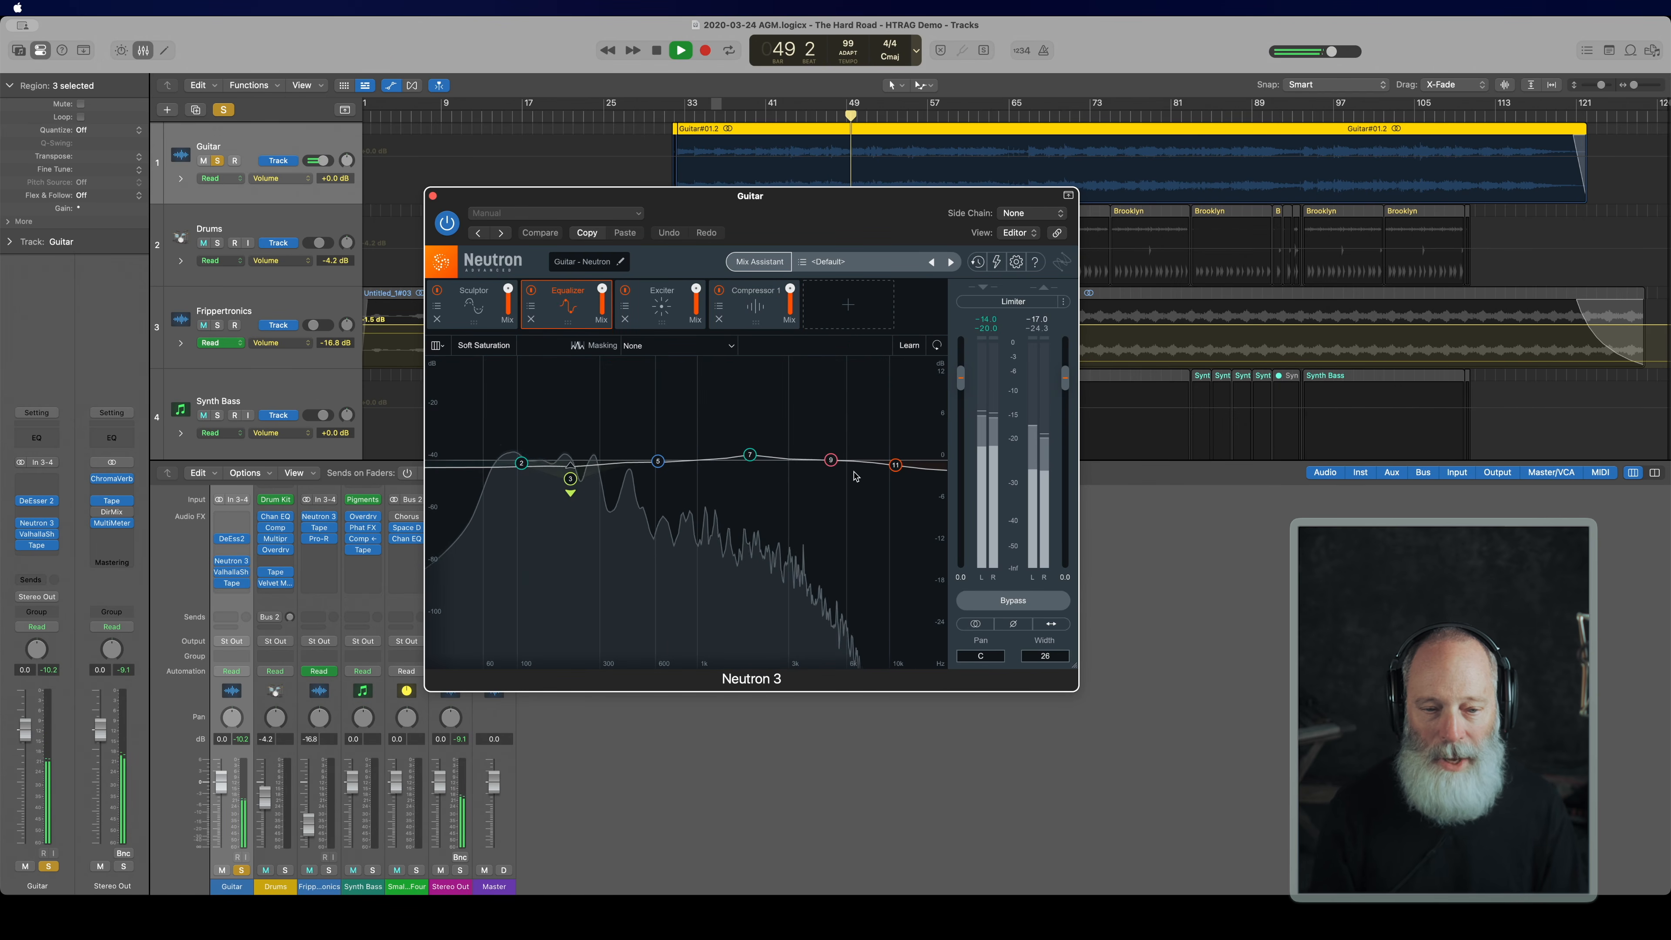
pyautogui.click(478, 309)
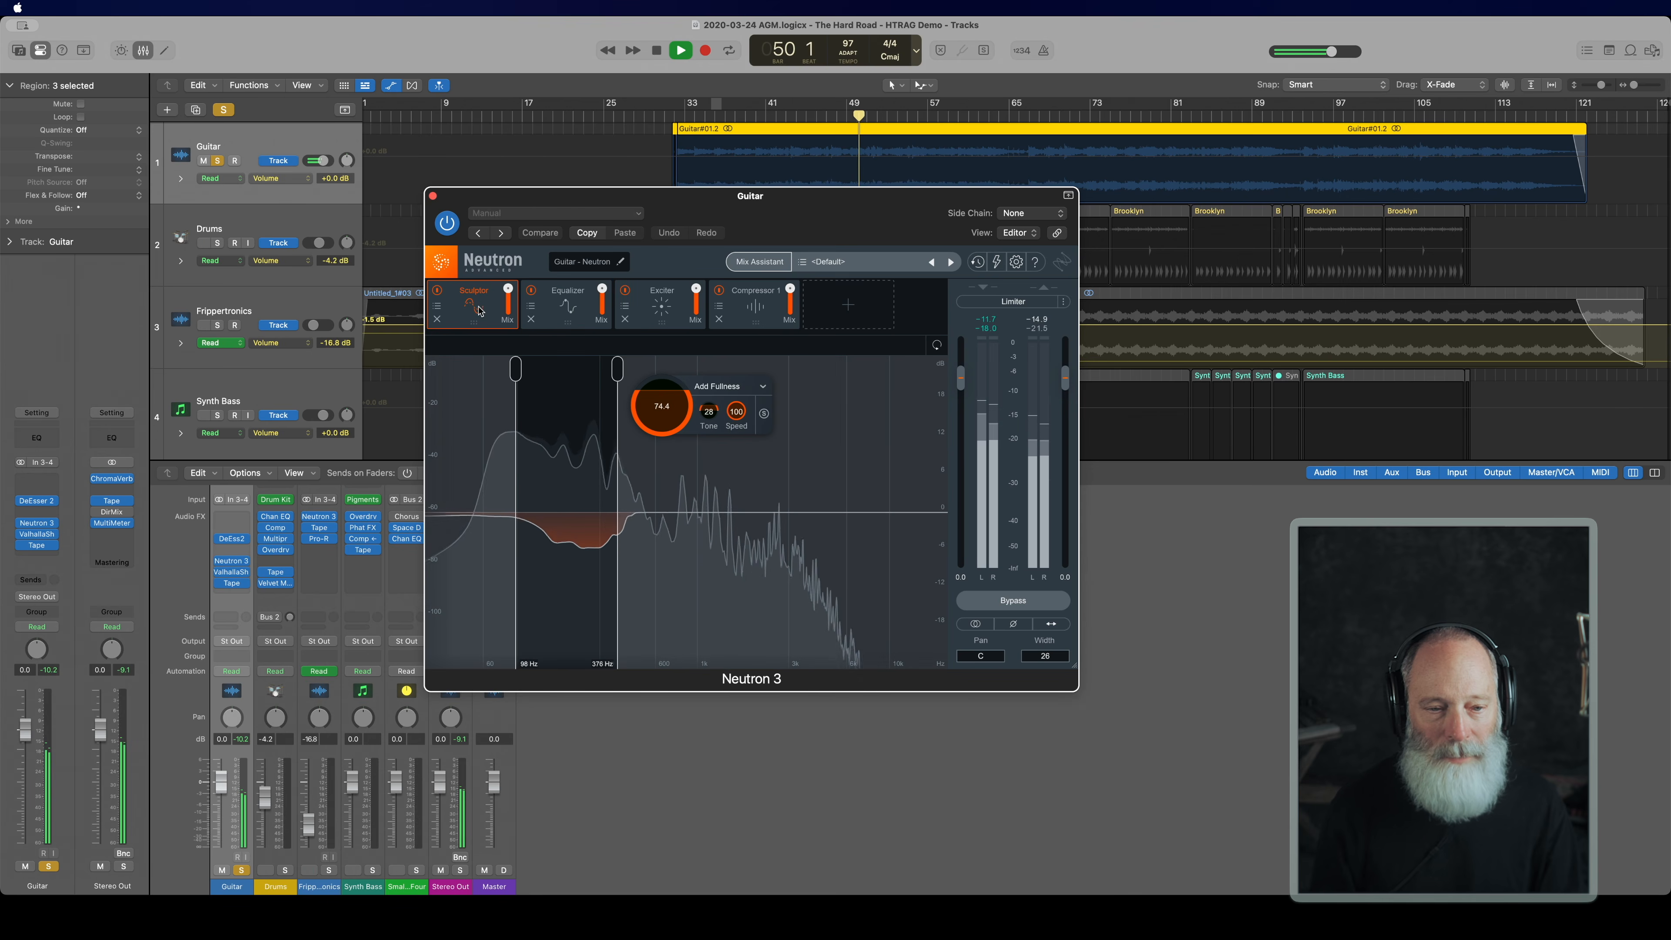
pyautogui.press('space')
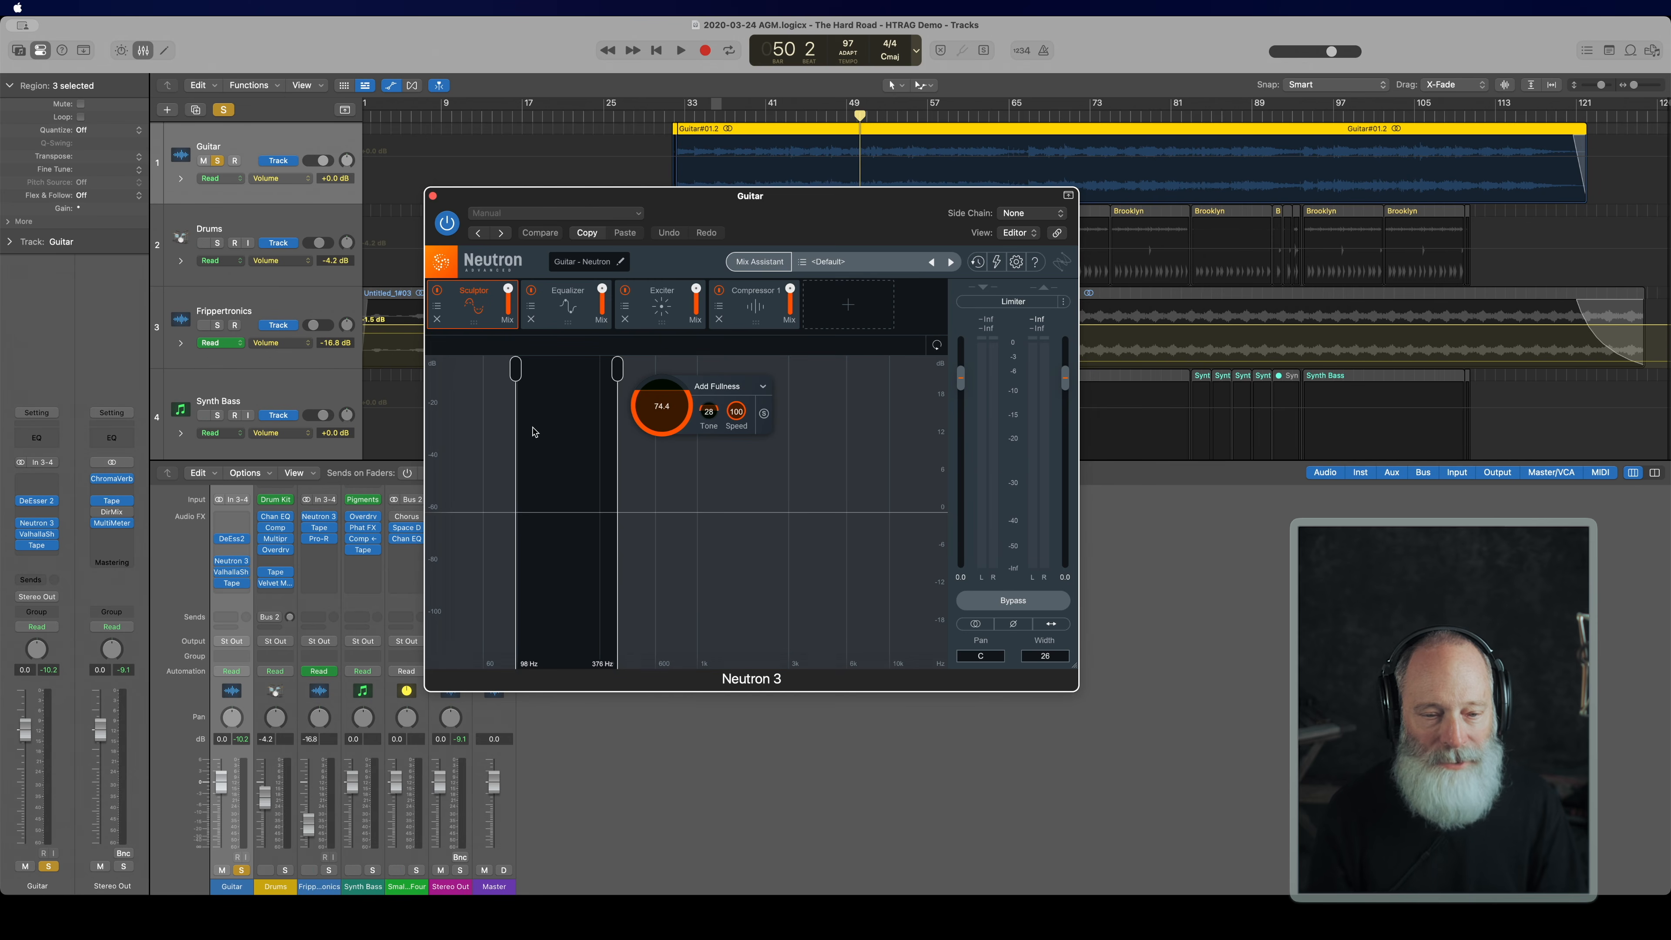
pyautogui.click(433, 197)
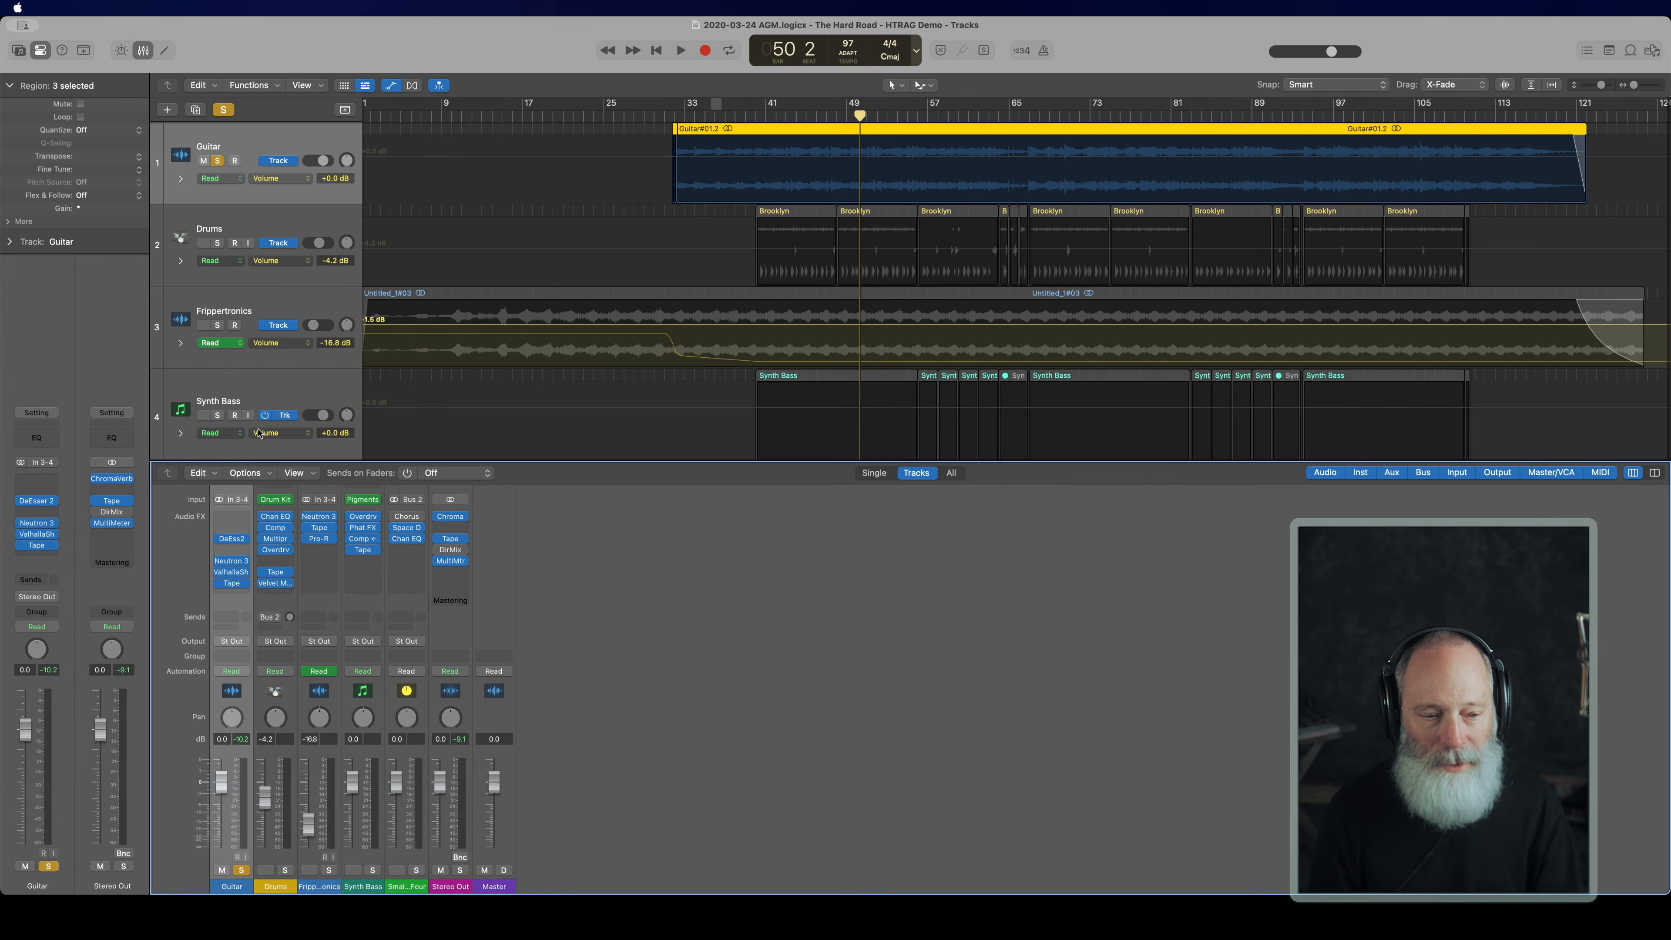
# Step: Review the Guitar track's ValhallaShimmer and Tape plug-ins, and play the soloed guitar from bar 39
pyautogui.click(232, 572)
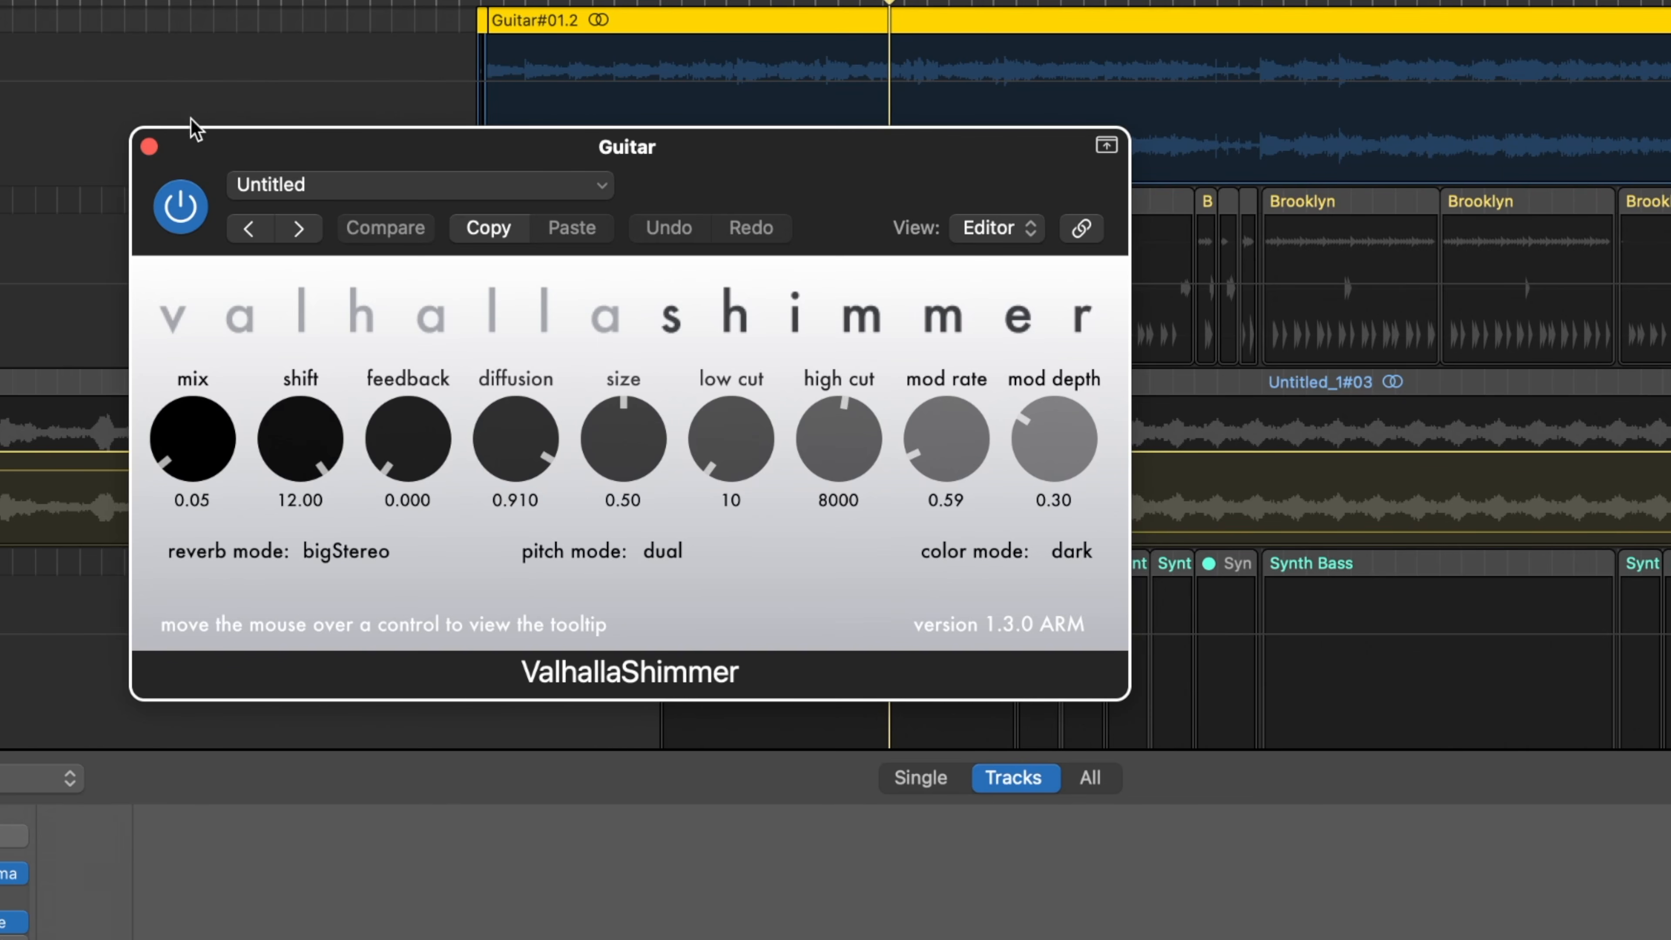
pyautogui.click(149, 146)
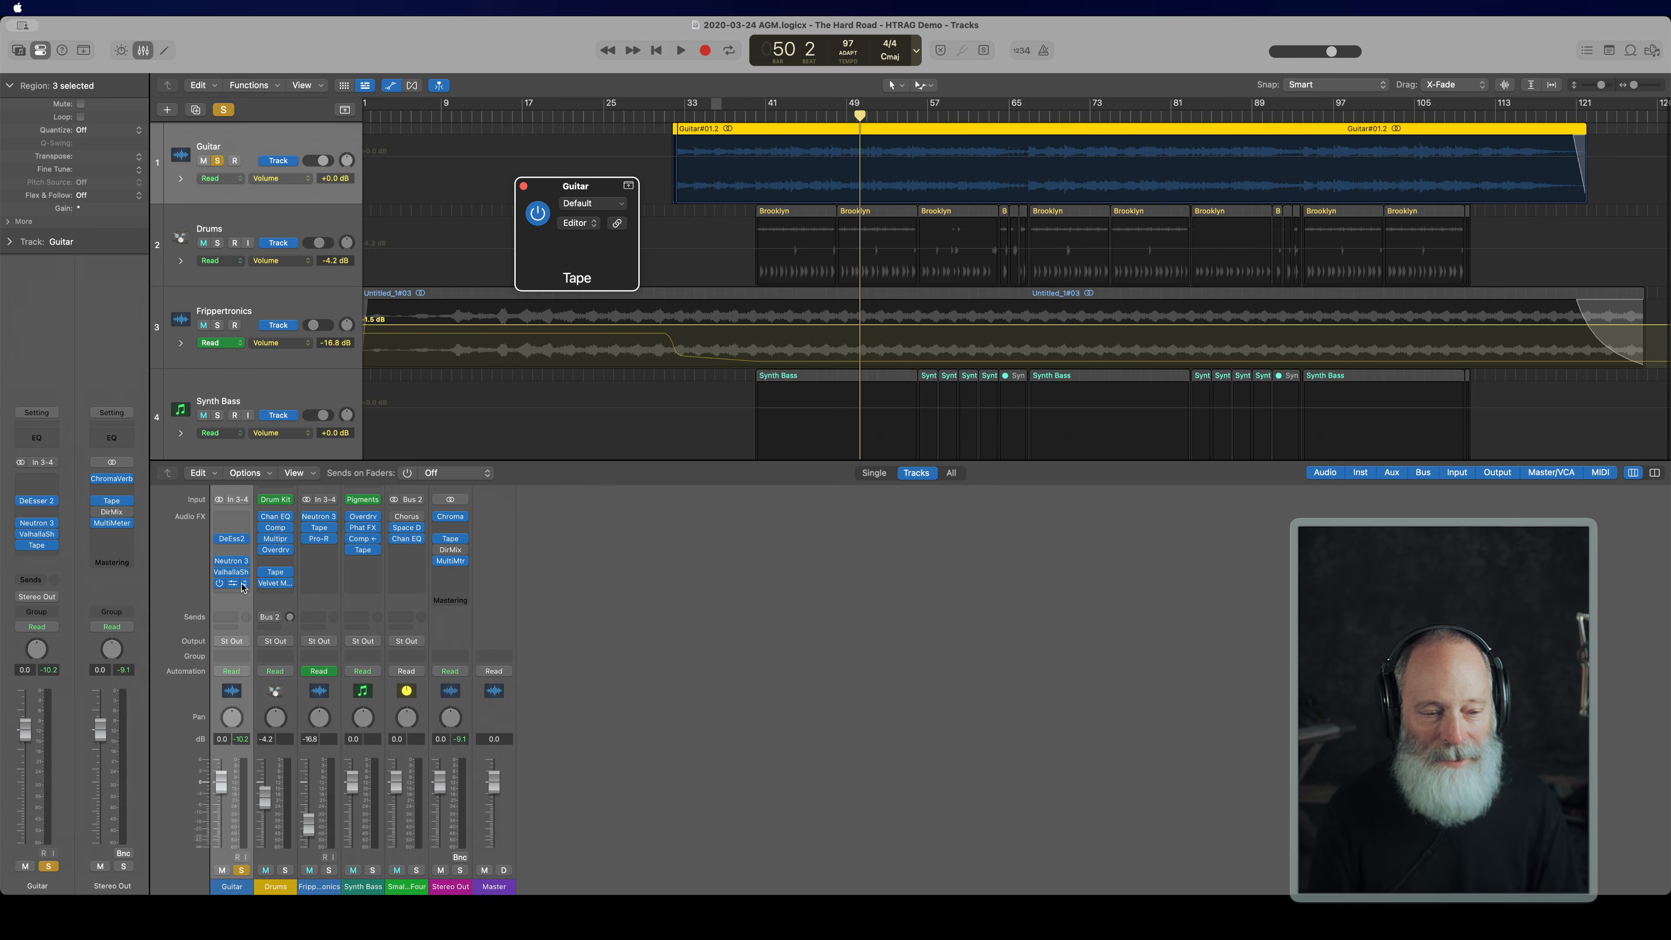
pyautogui.moveTo(672, 193); pyautogui.dragTo(711, 247)
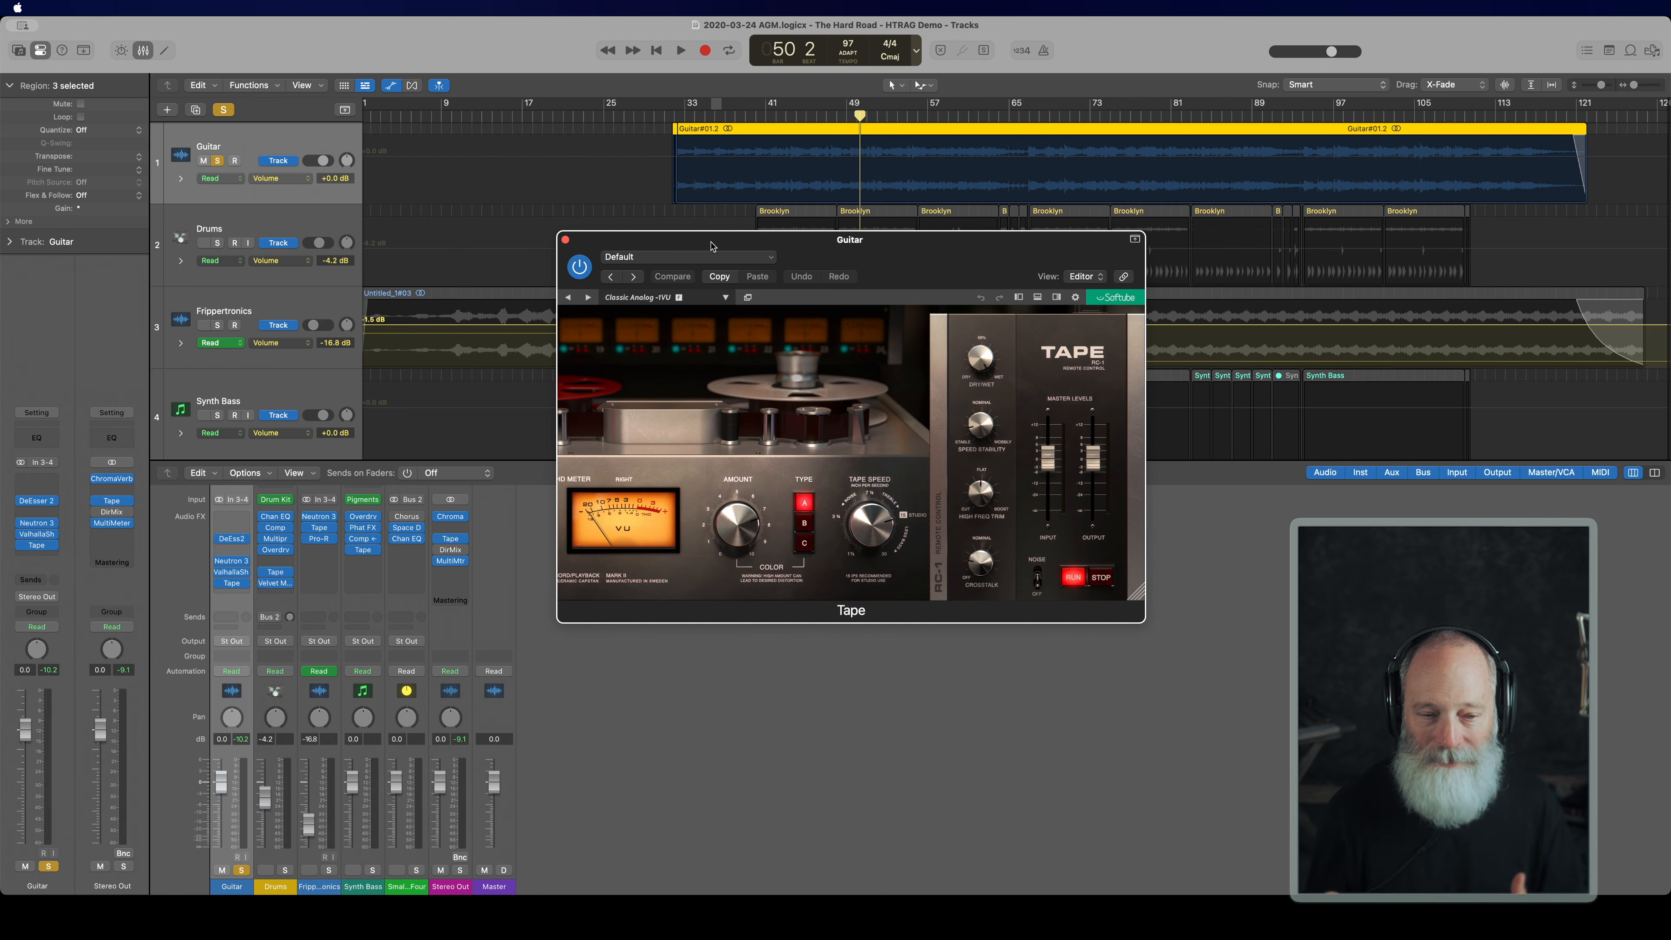
pyautogui.click(747, 117)
pyautogui.press('space')
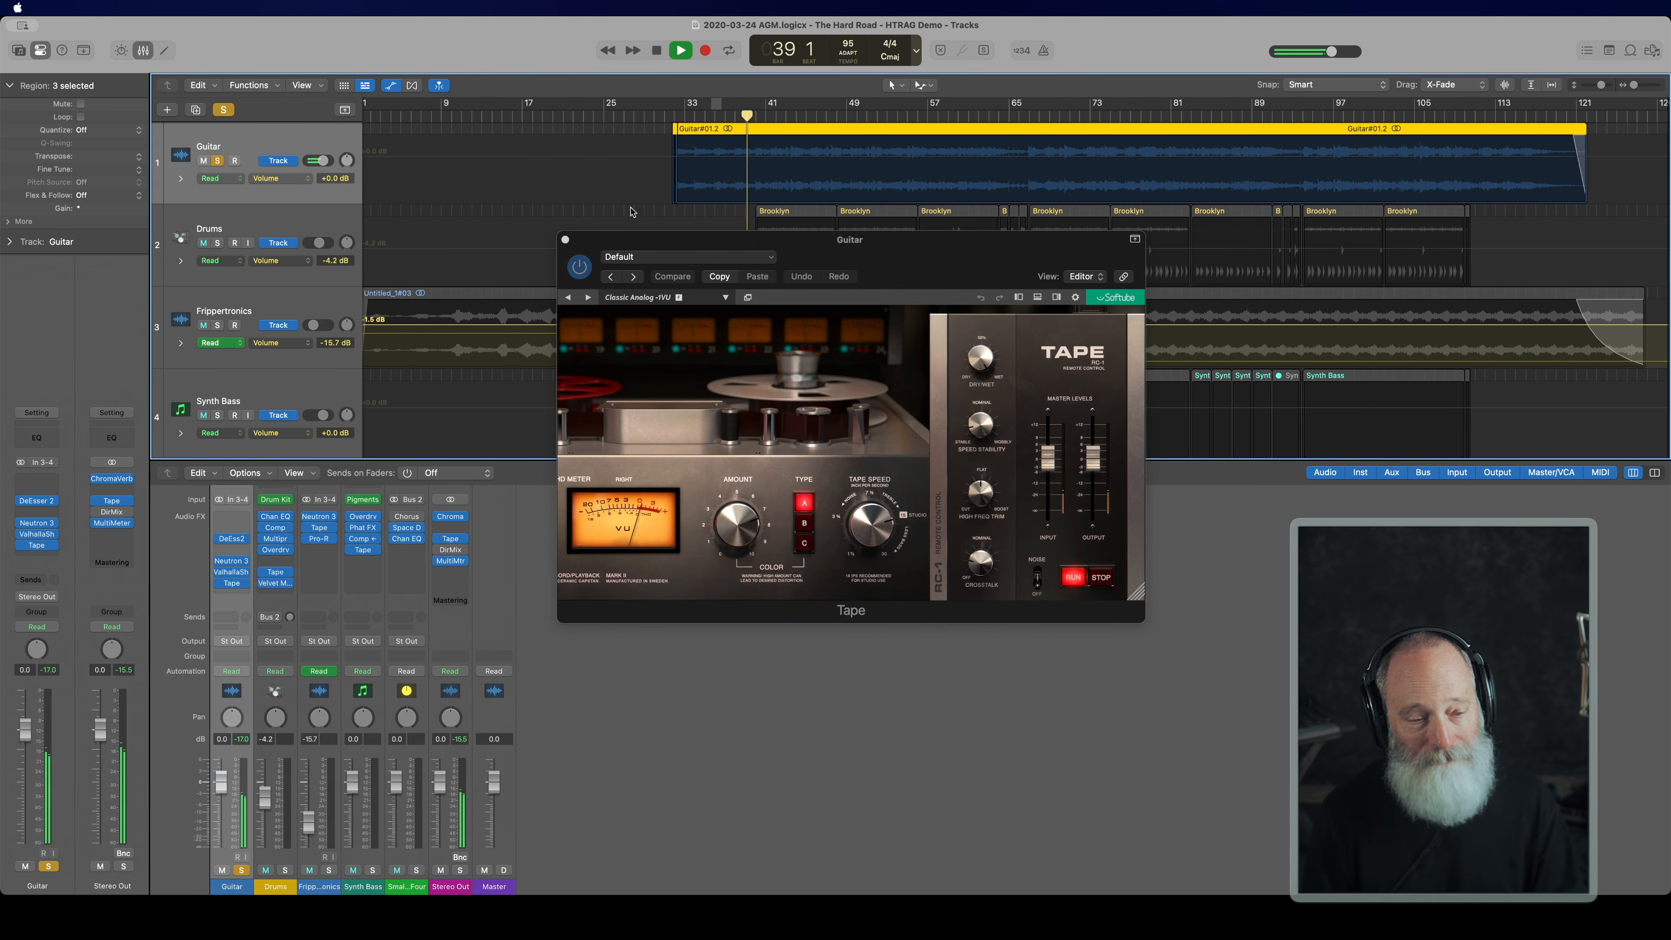
pyautogui.click(565, 240)
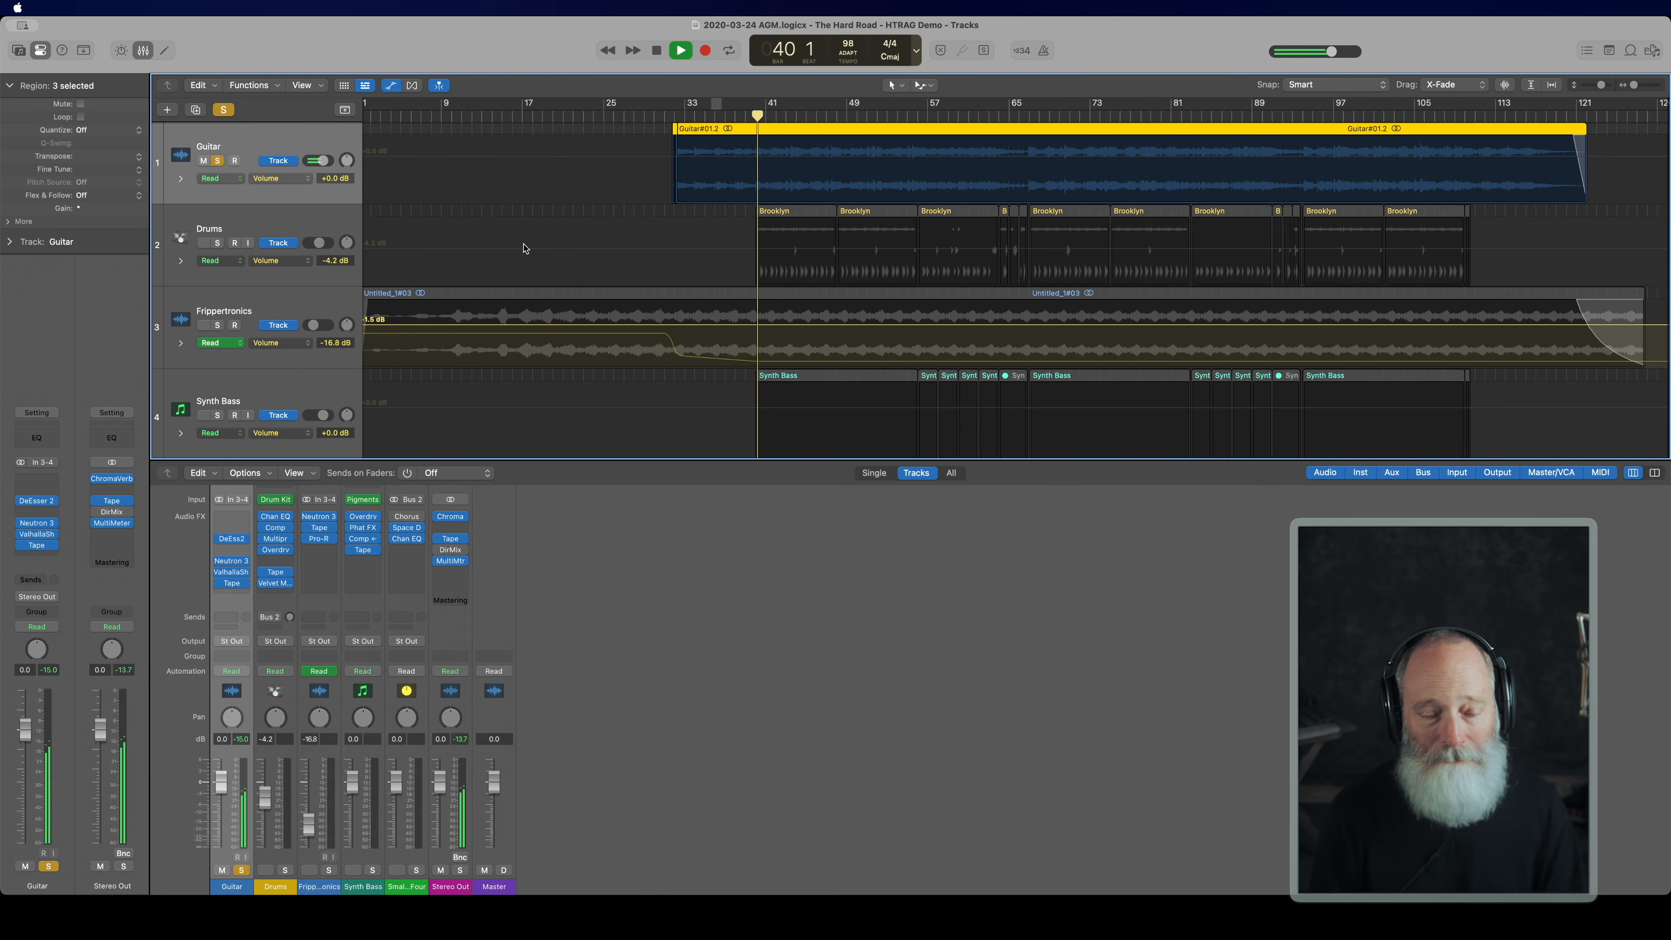
pyautogui.press('space')
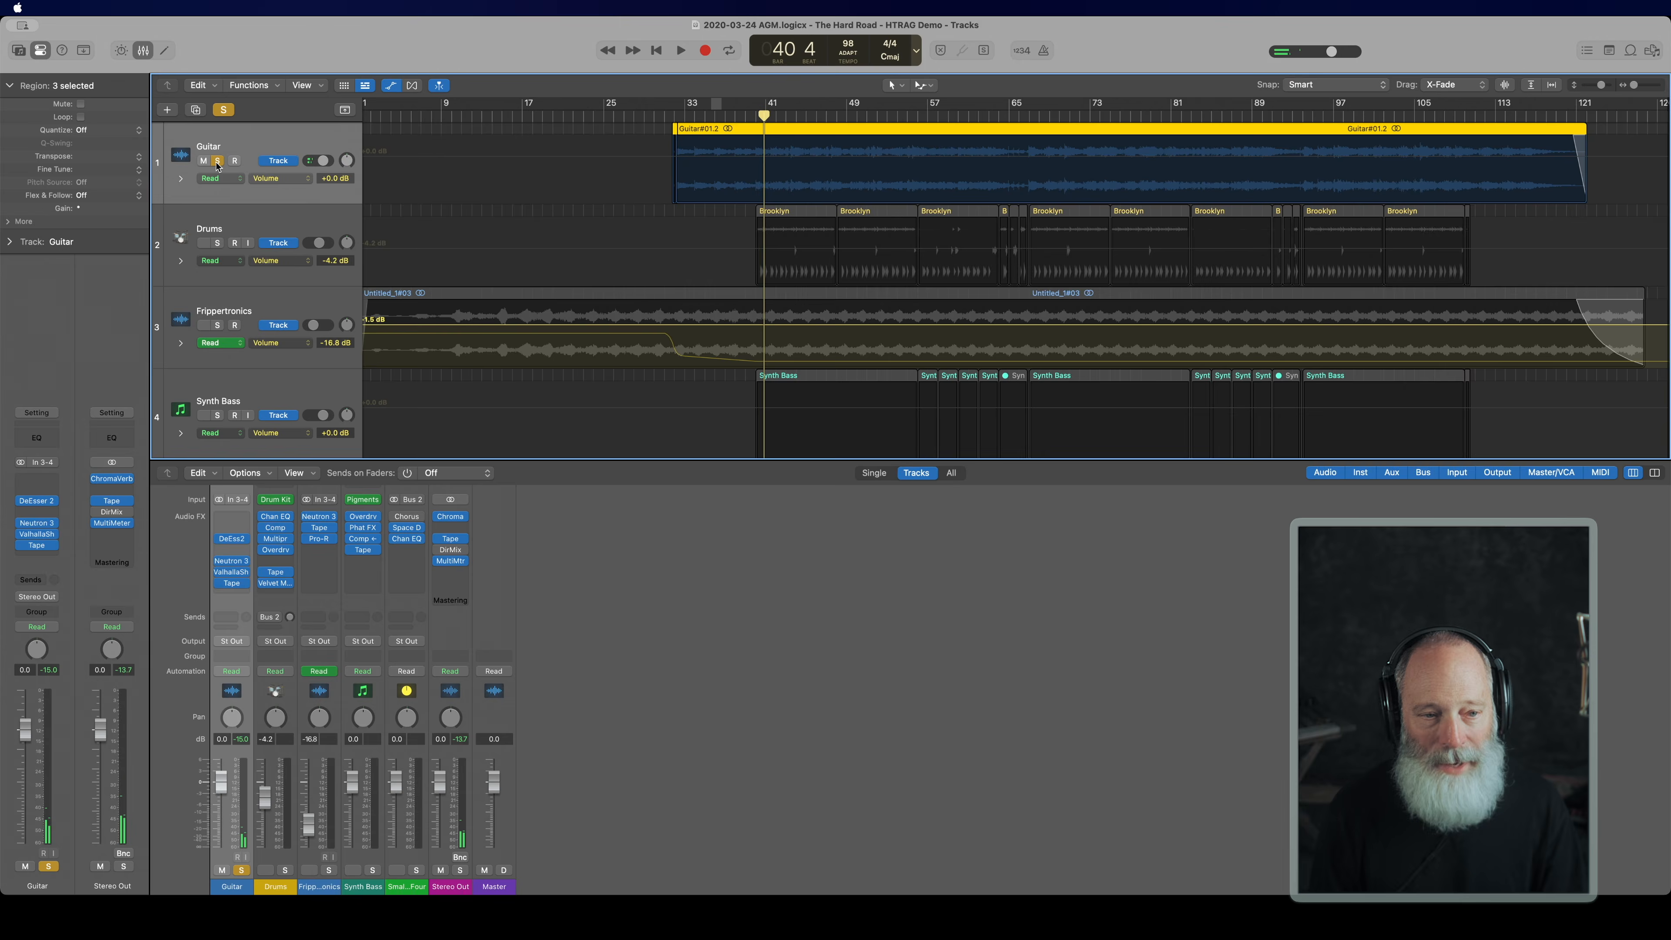
# Step: Turn off the Guitar solo, solo the Frippertronics track instead and select it
pyautogui.click(217, 161)
pyautogui.click(217, 325)
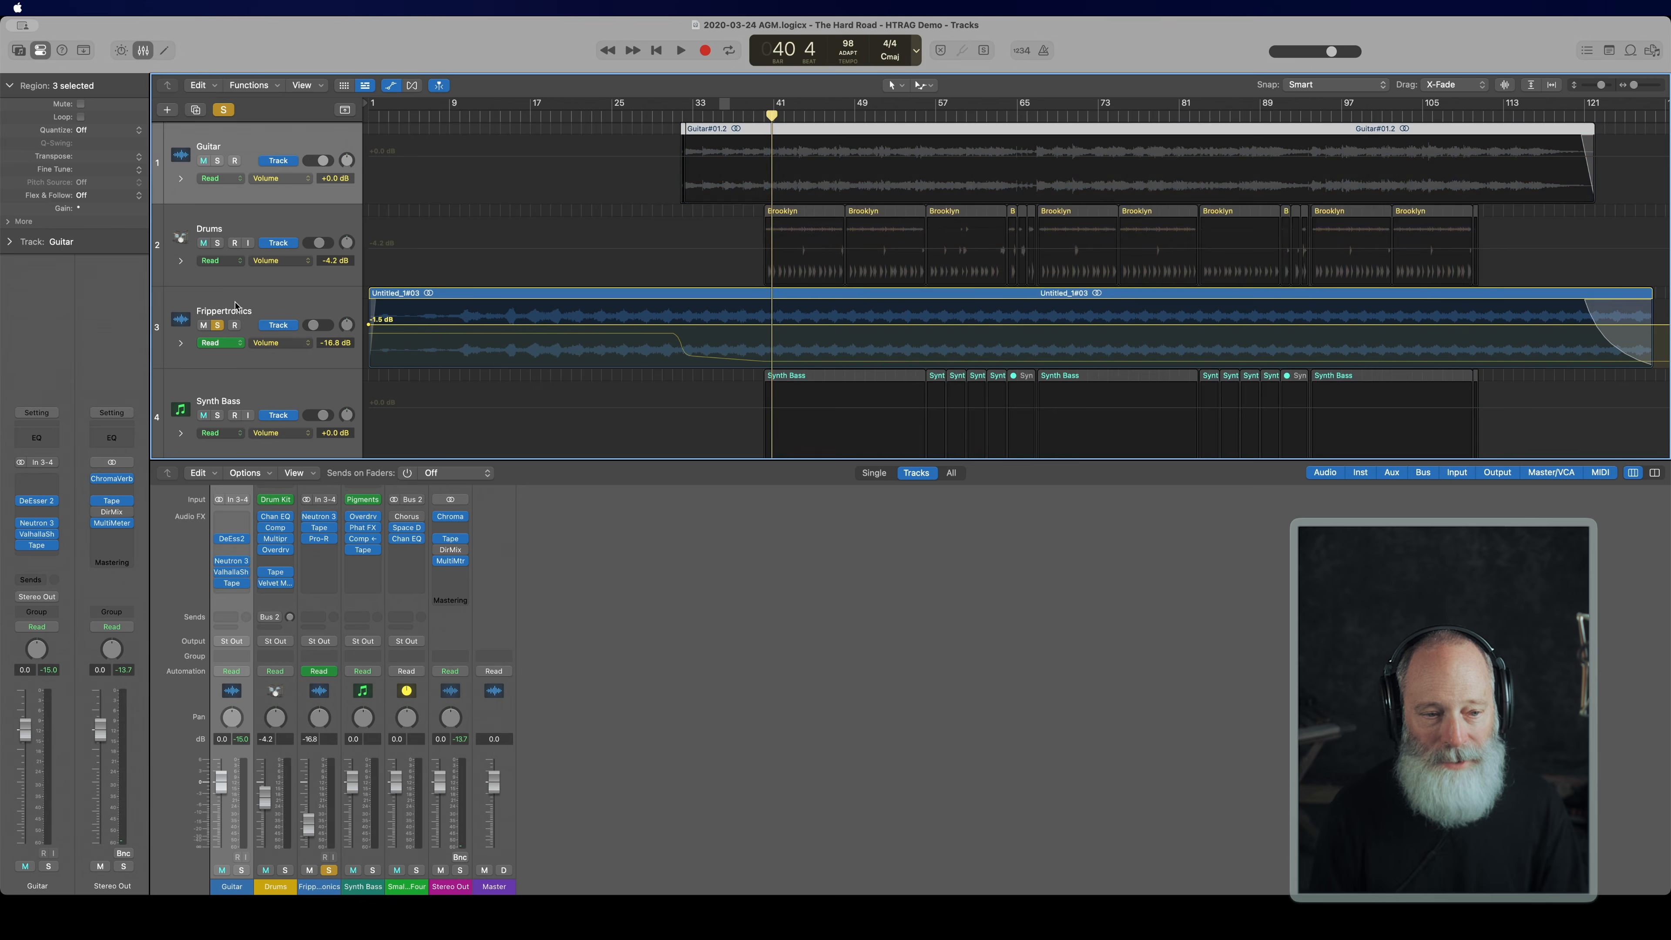
pyautogui.click(239, 311)
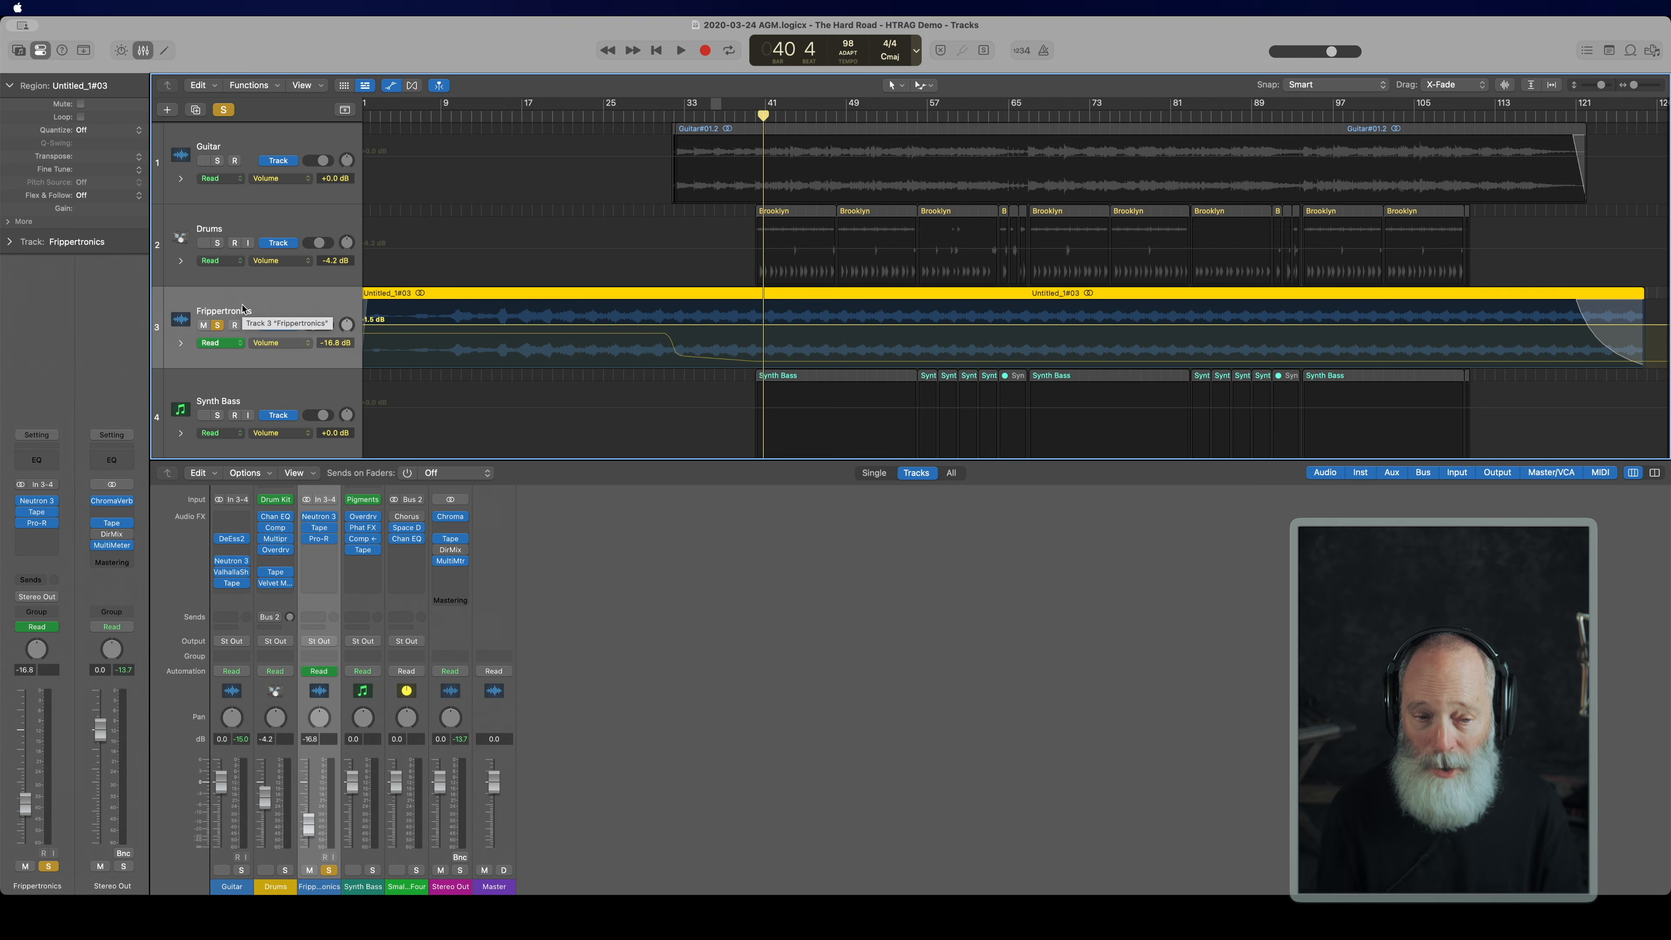
# Step: Open Neutron 3 on Frippertronics and play from bar 13, comparing the sound with its Equalizer module bypassed and re-enabled
pyautogui.click(319, 519)
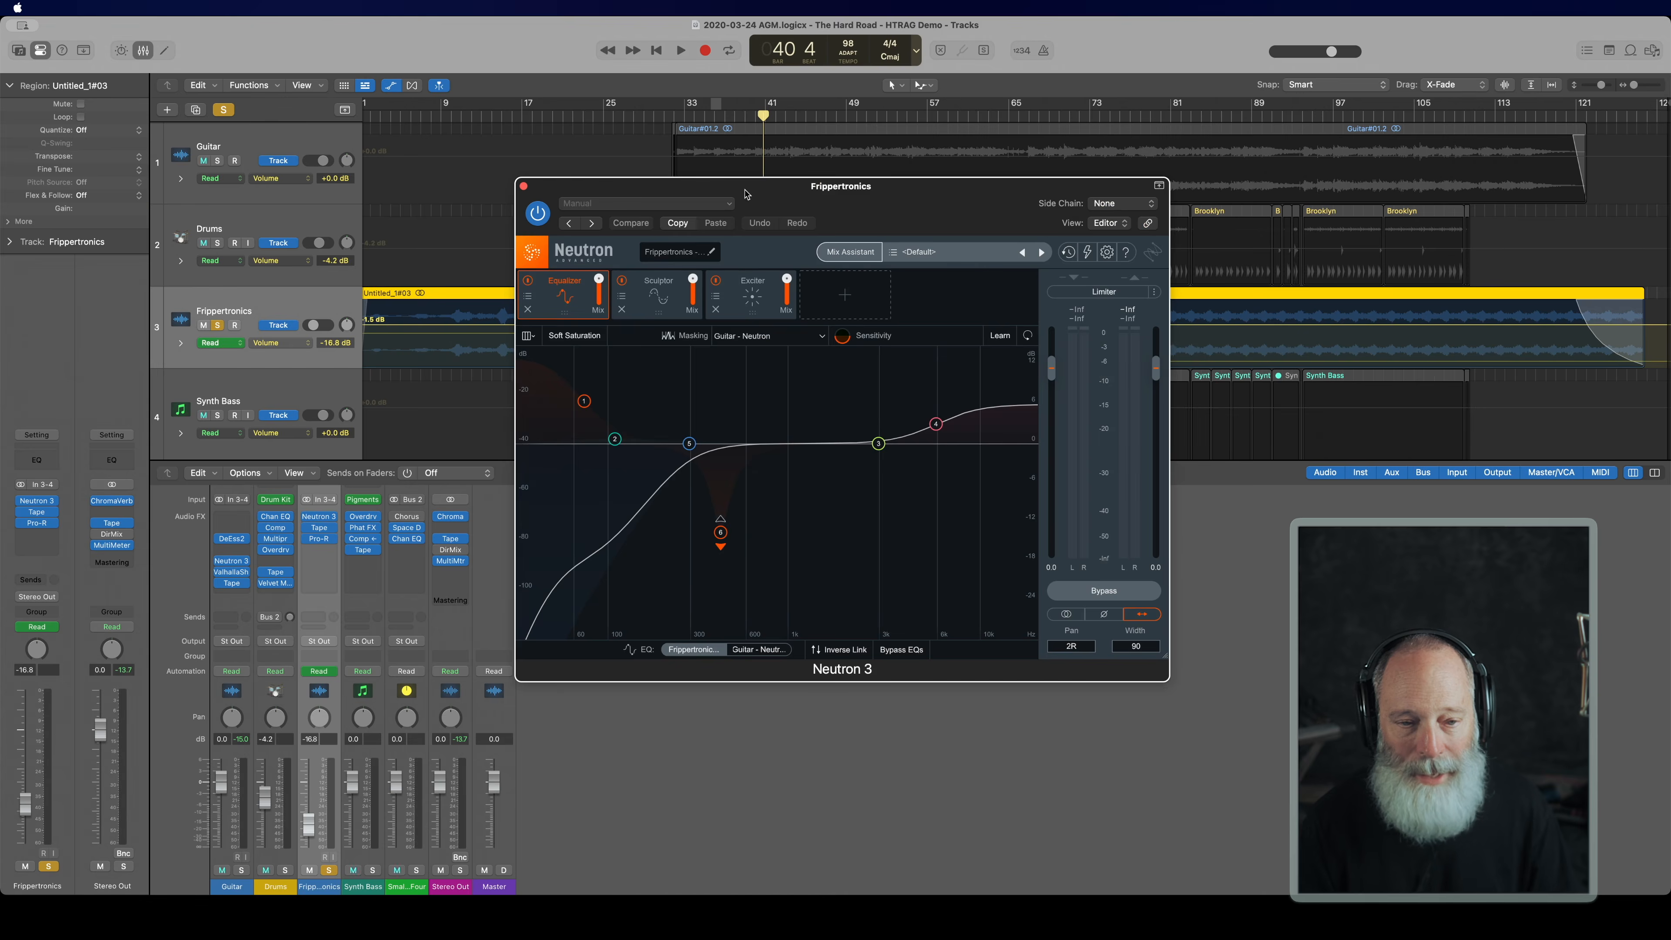
pyautogui.moveTo(738, 191); pyautogui.dragTo(787, 275)
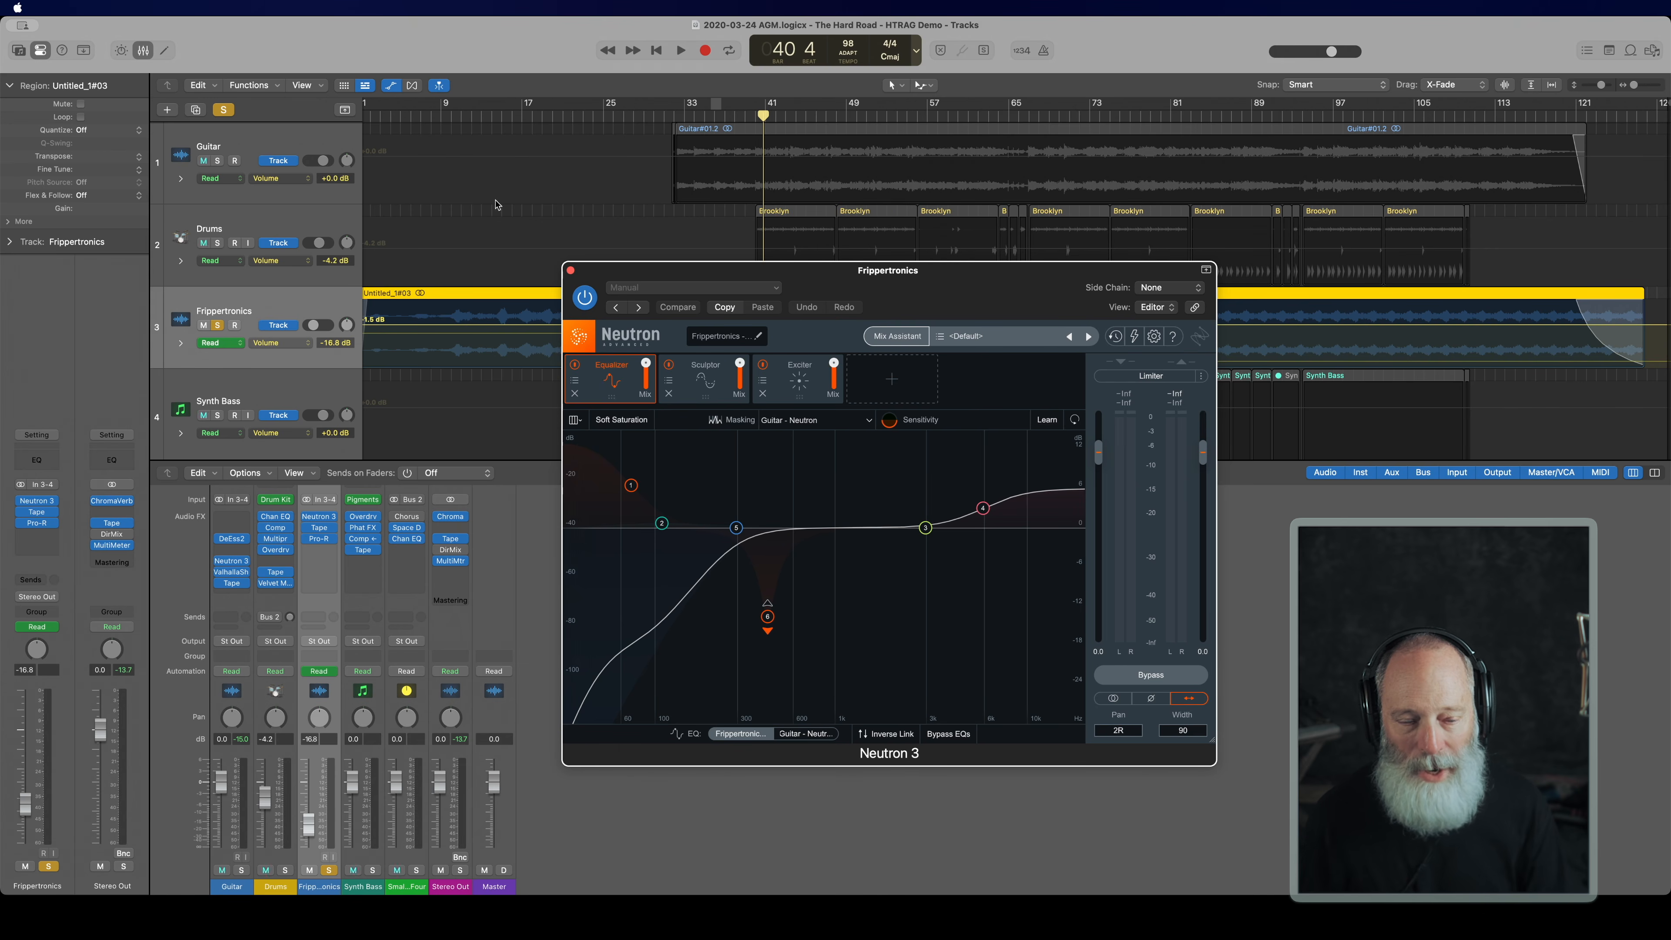
pyautogui.click(481, 117)
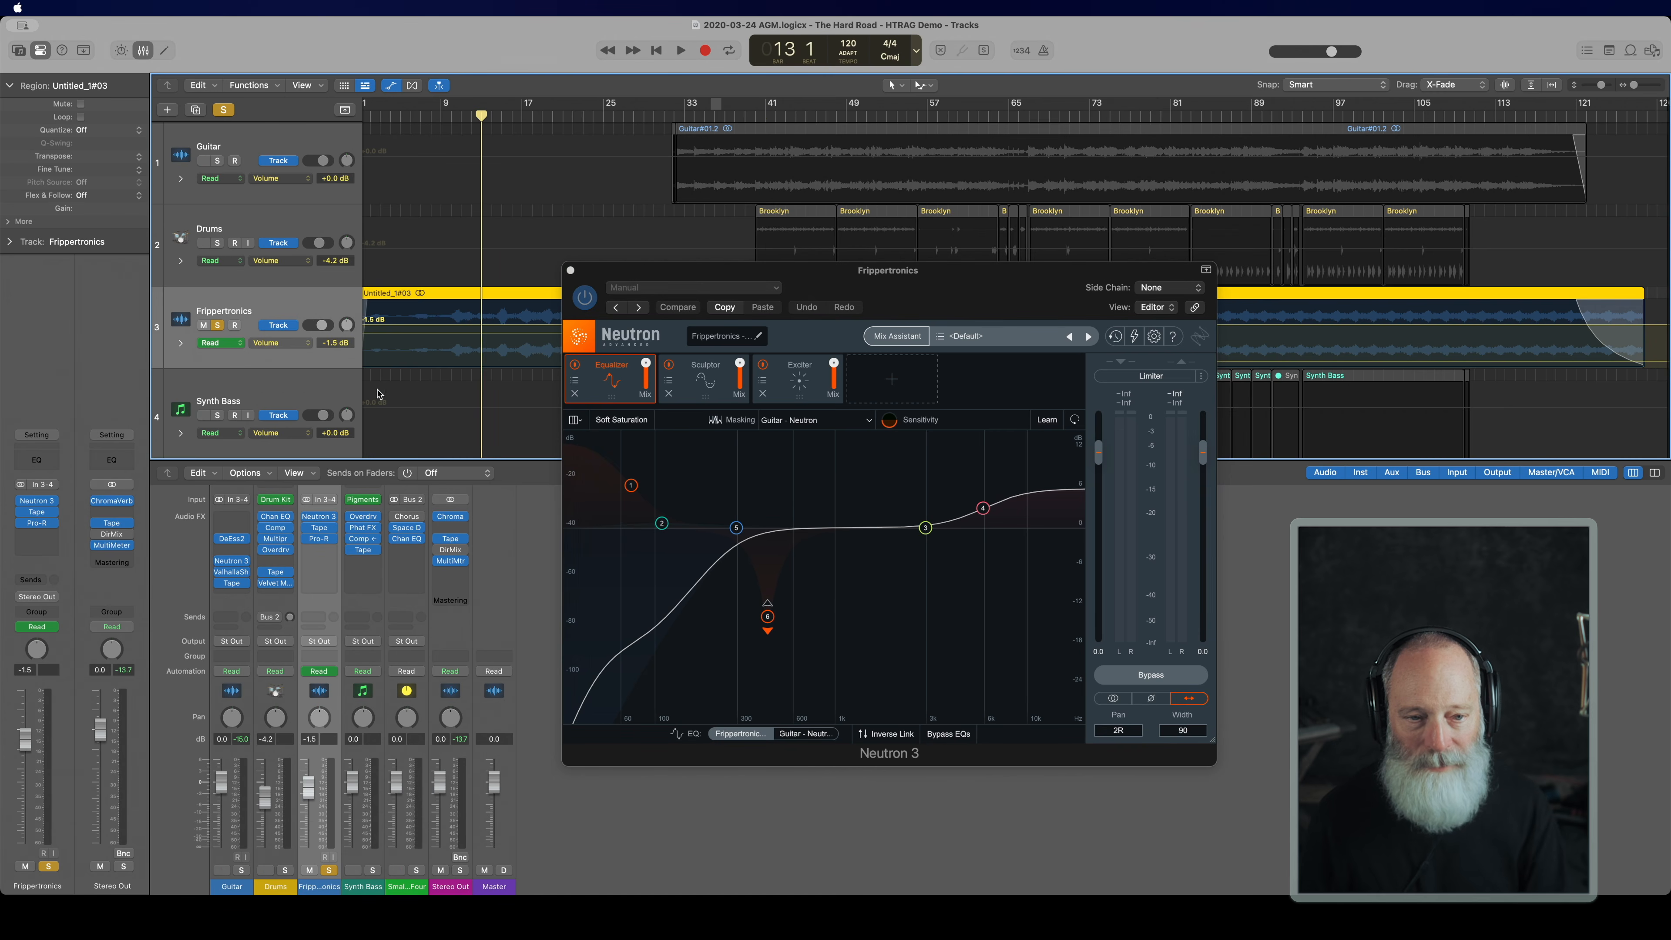
pyautogui.press('space')
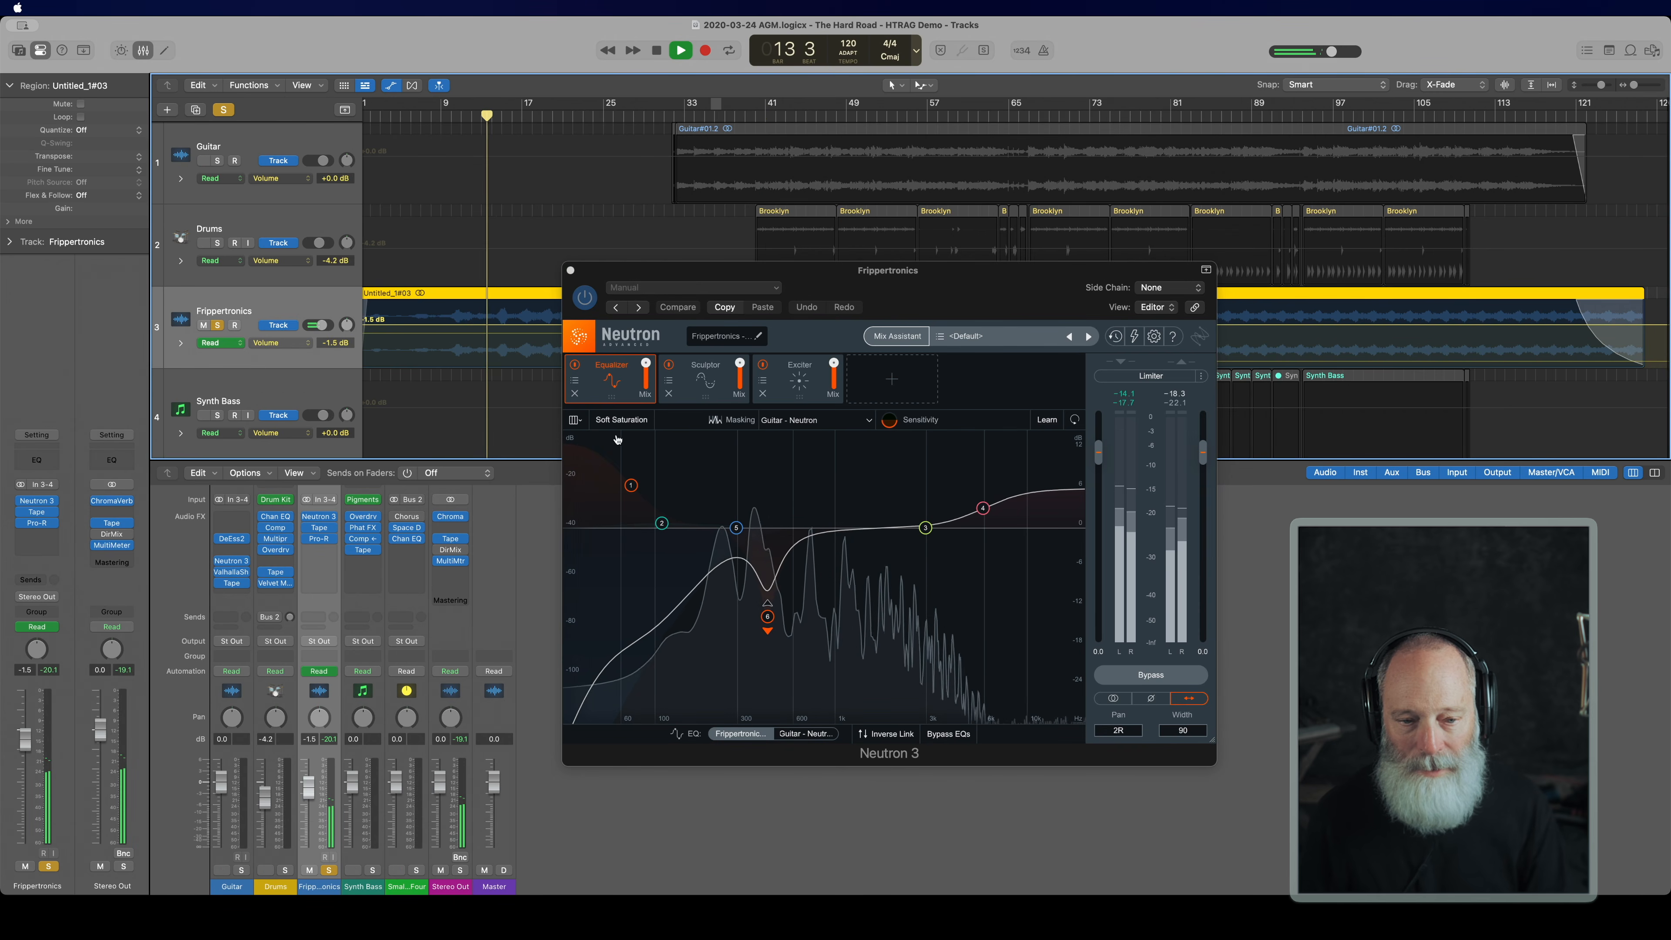
pyautogui.click(574, 365)
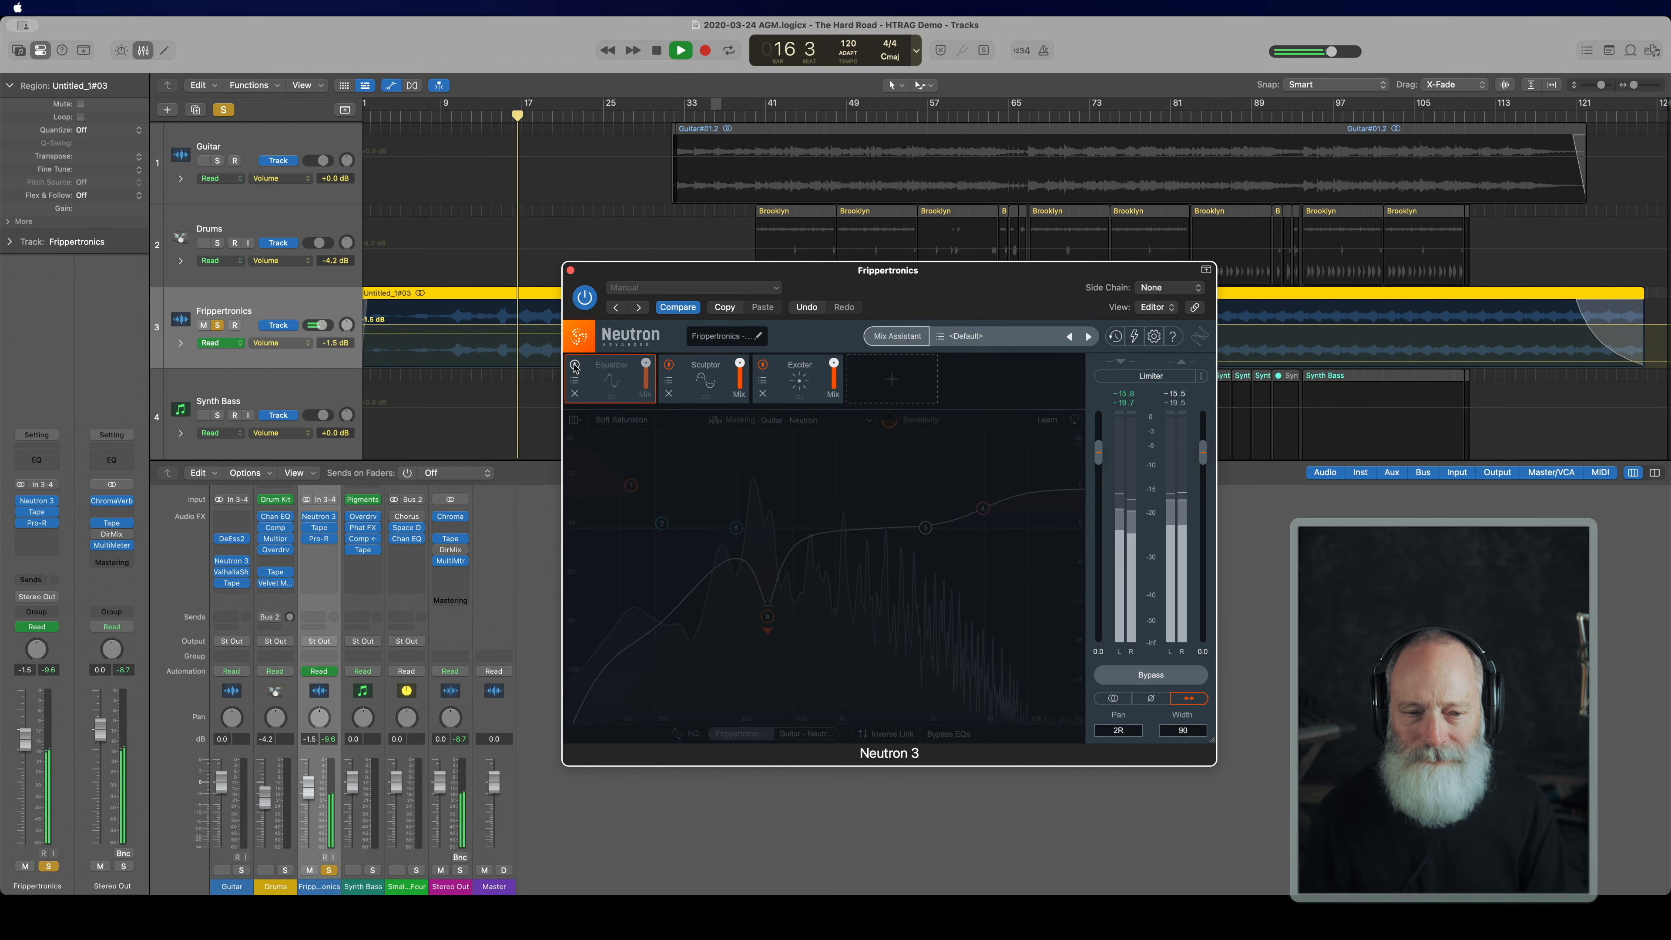
pyautogui.click(574, 365)
pyautogui.press('space')
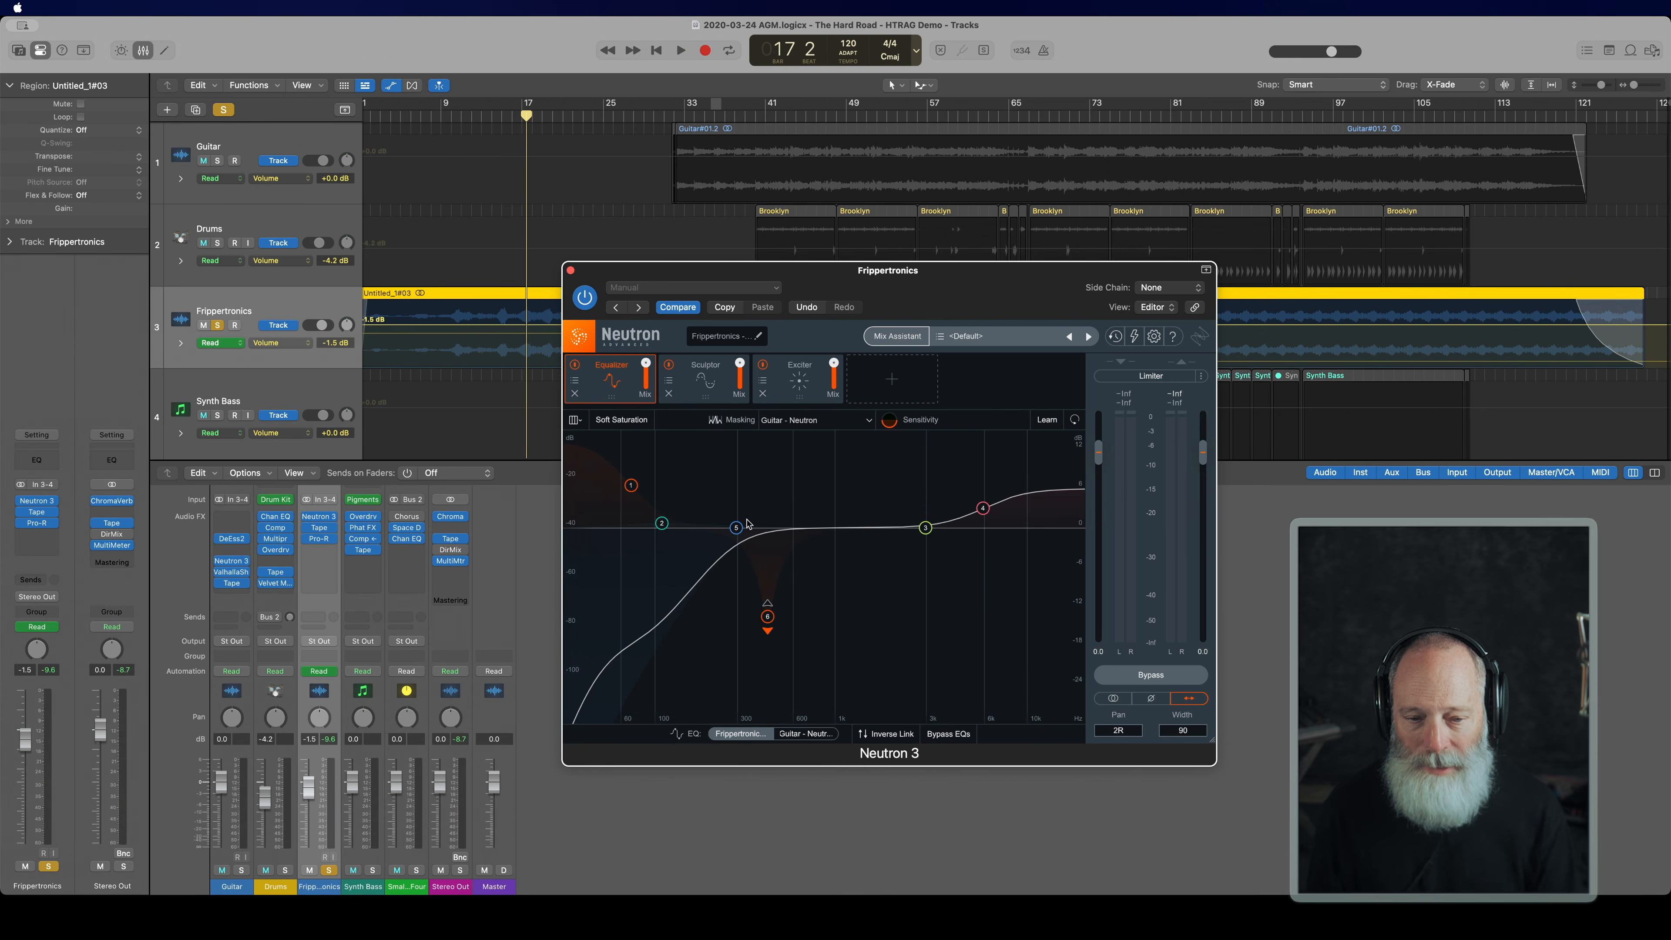
# Step: Show Neutron 3's Sculptor module on Frippertronics, play the soloed track to watch it act, and close the plug-in
pyautogui.click(699, 380)
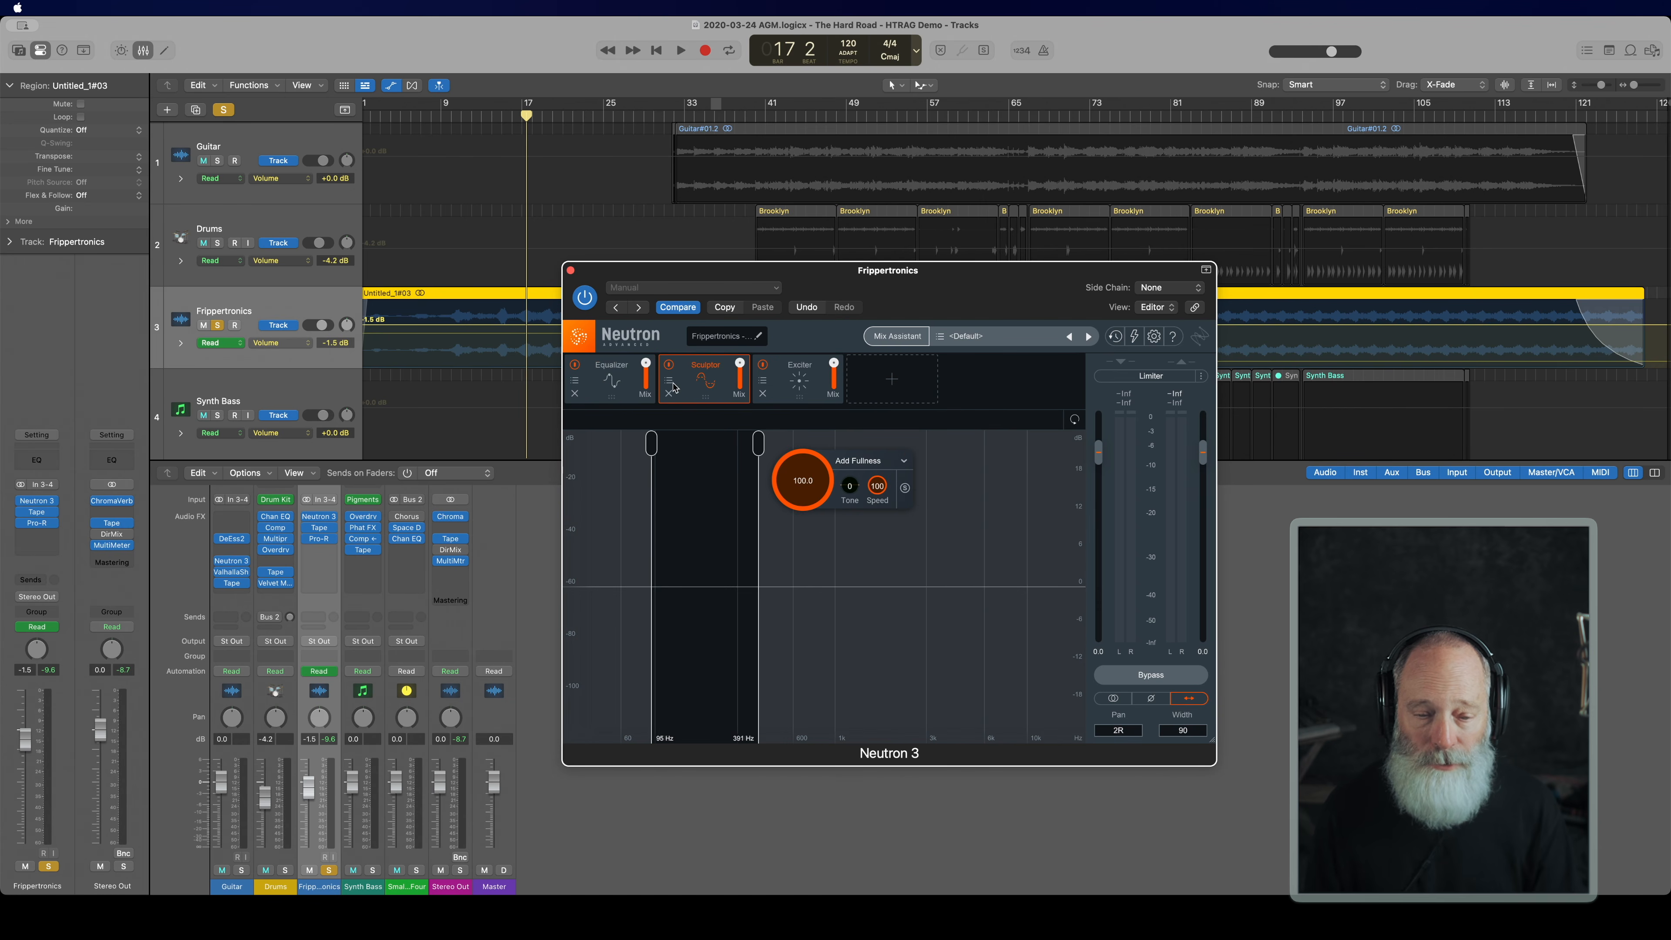
pyautogui.press('space')
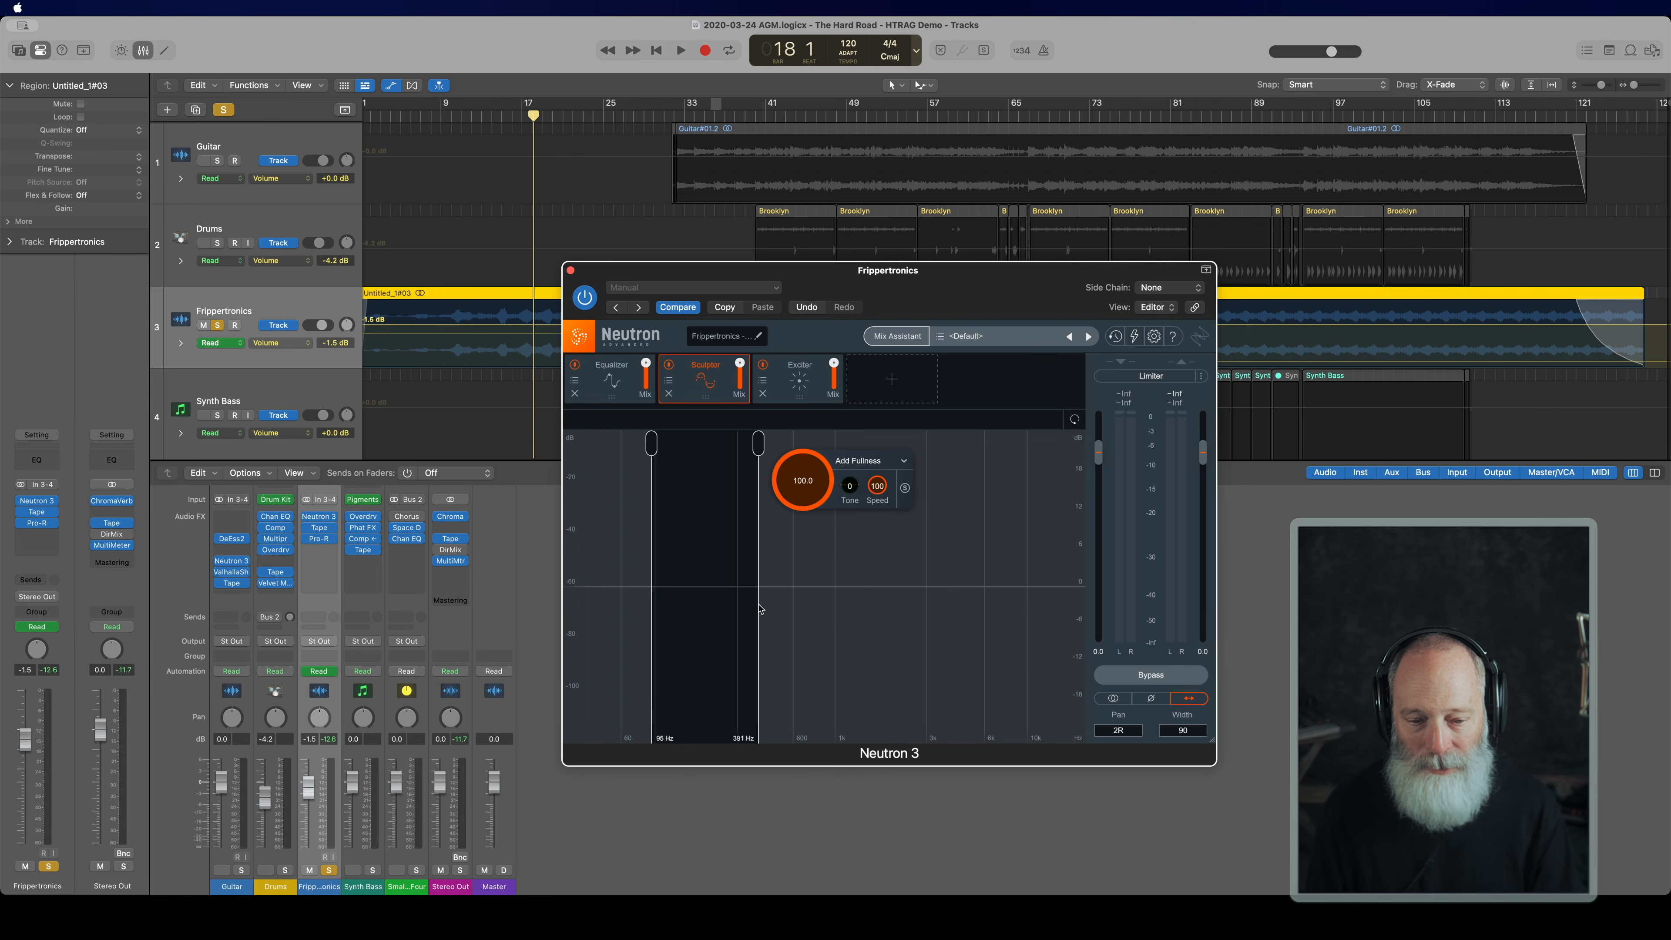
pyautogui.press('space')
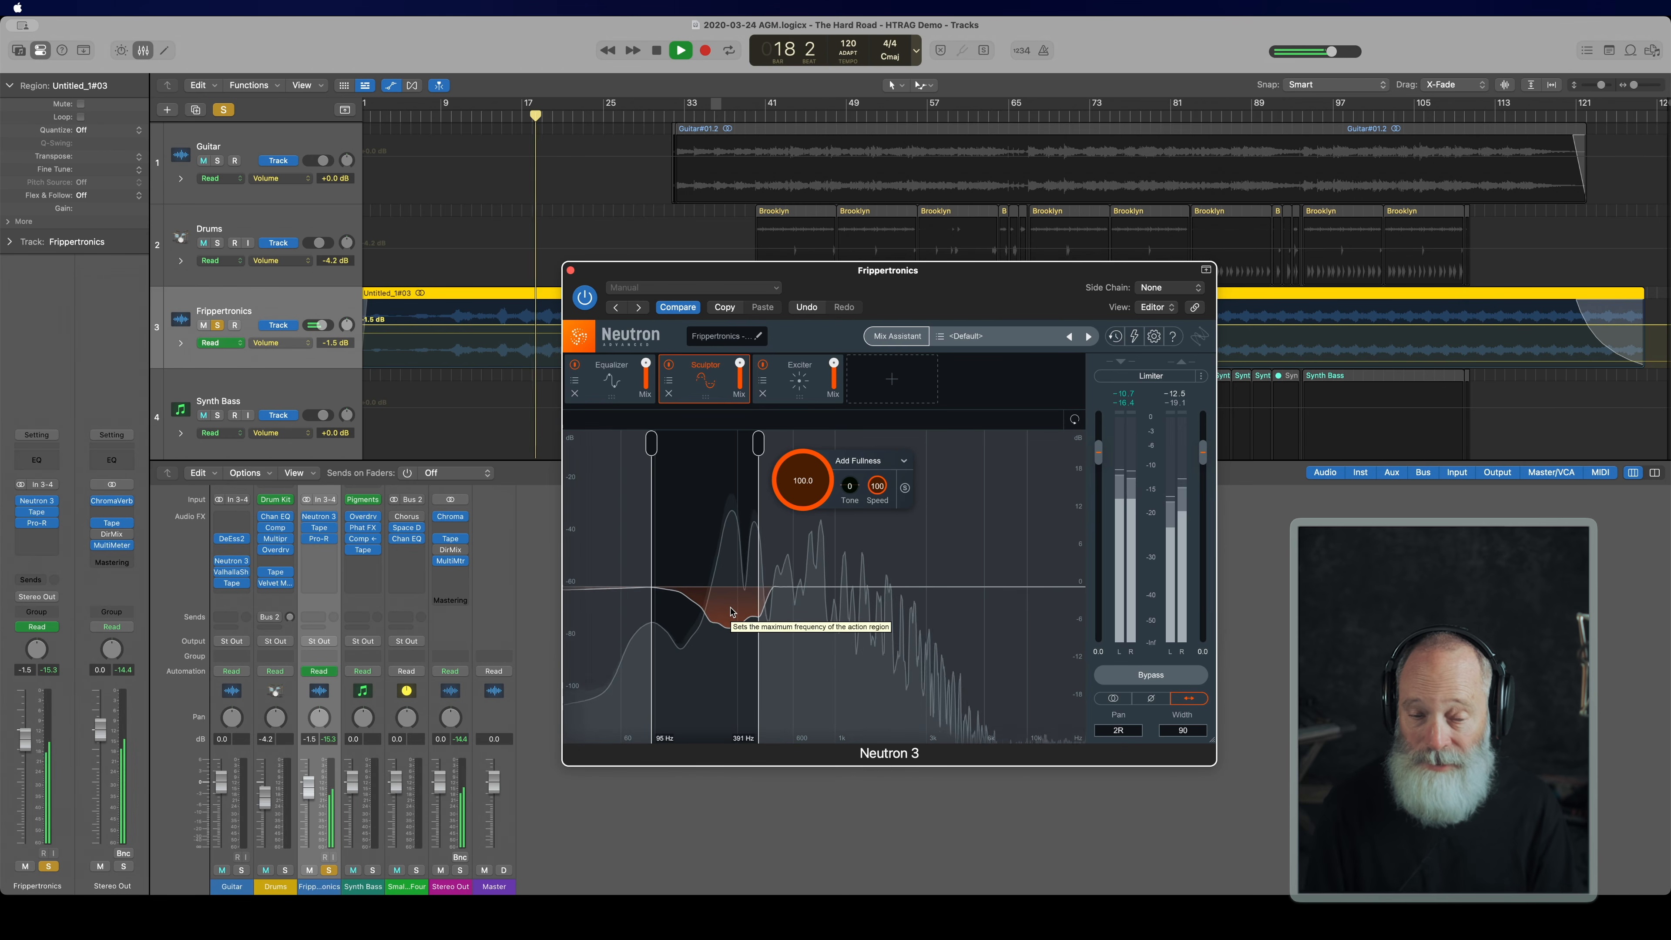
pyautogui.press('space')
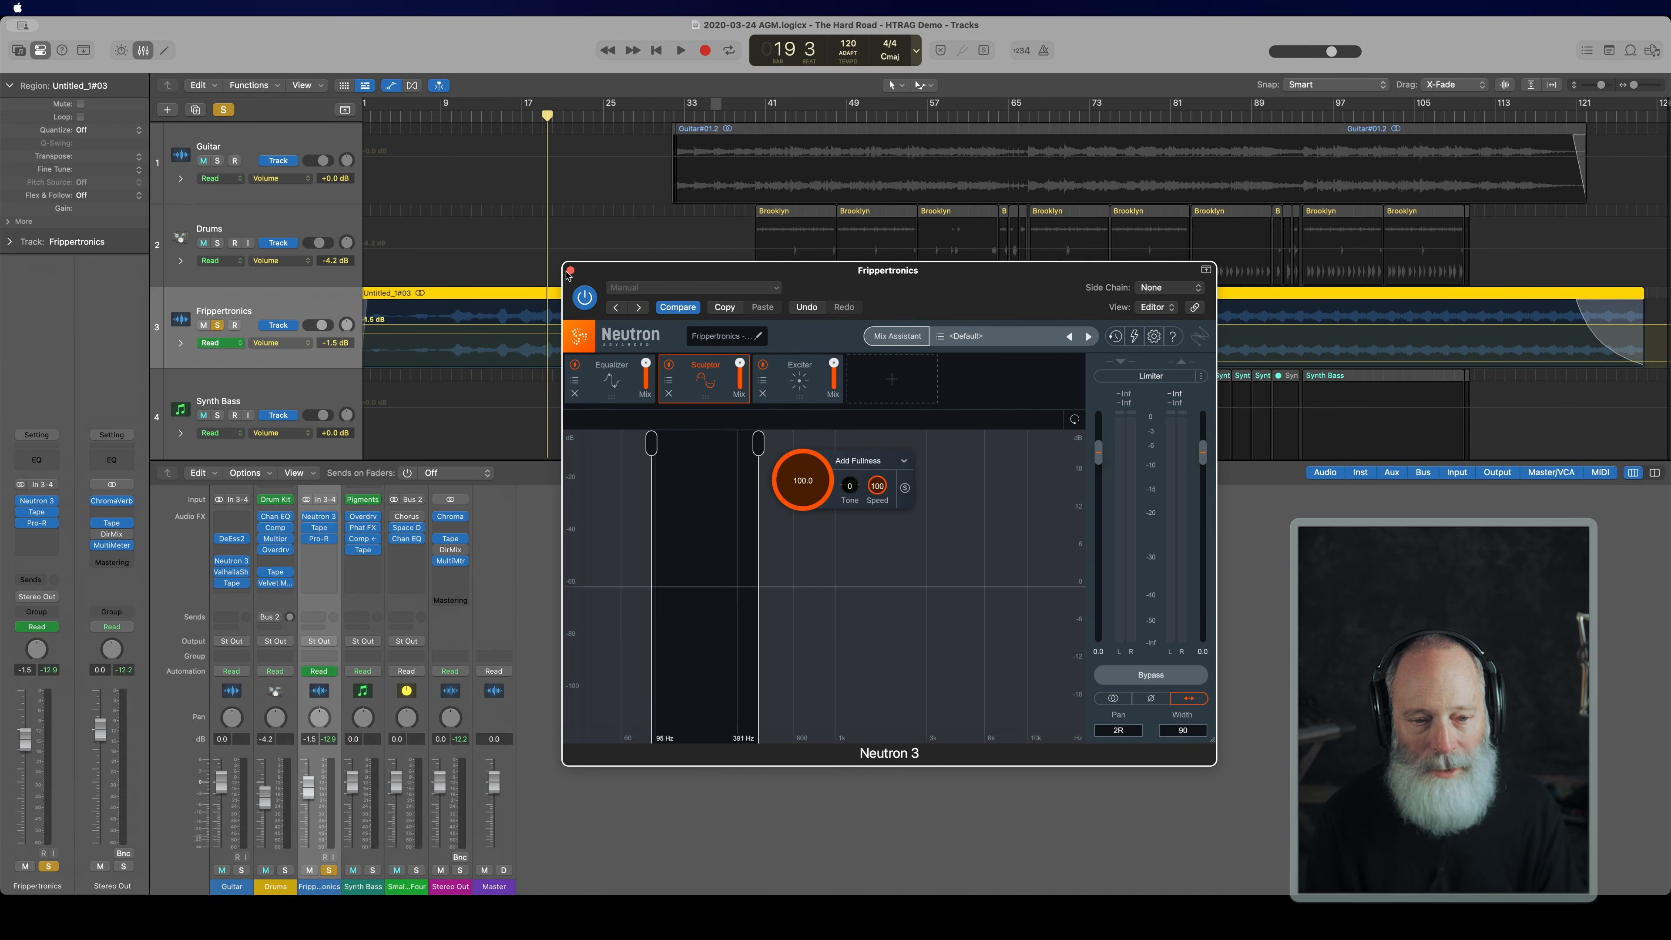
pyautogui.click(571, 270)
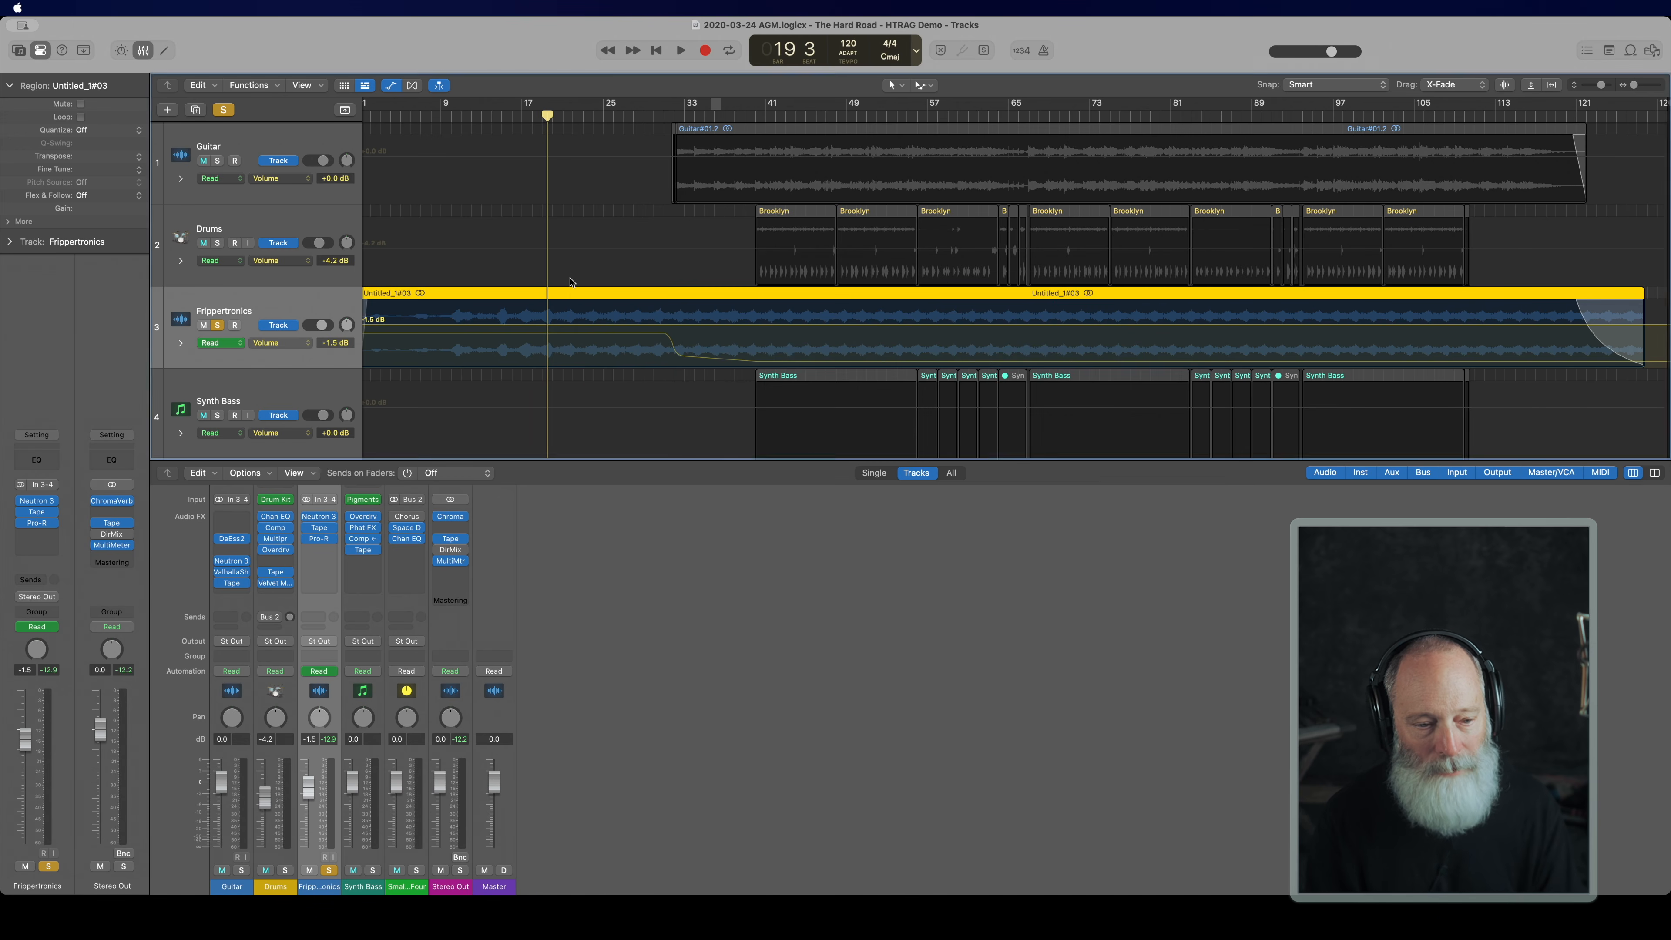
# Step: Review the Frippertronics track's Tape and Pro-R plug-ins, and play the soloed track from bar 14
pyautogui.click(319, 528)
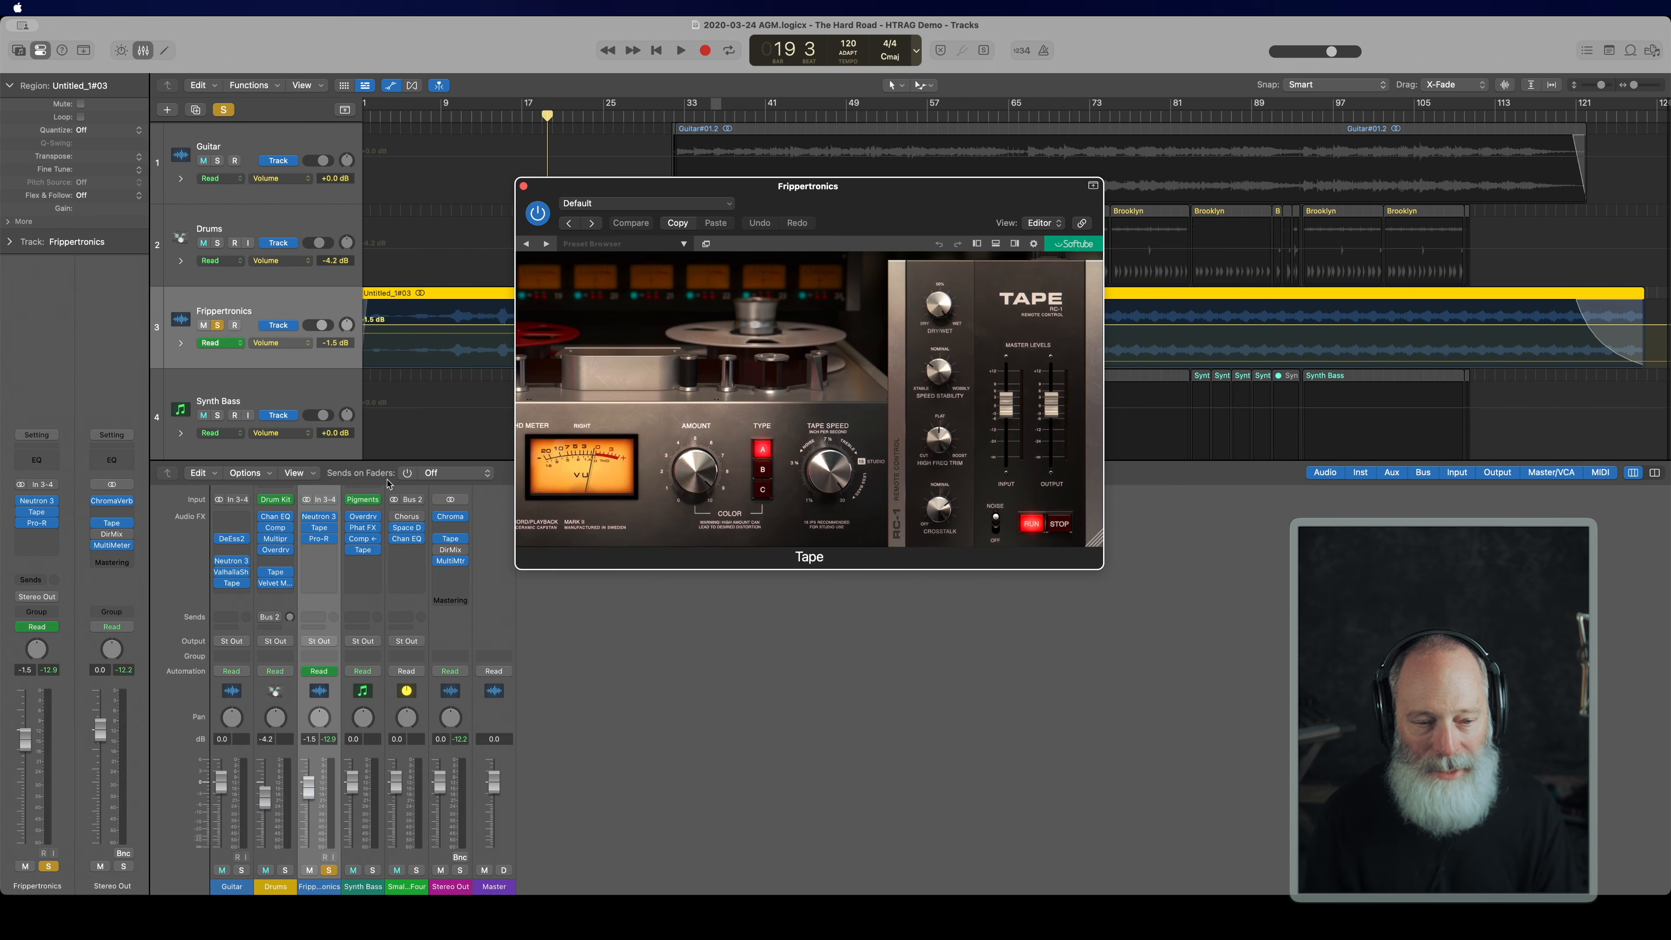
pyautogui.click(524, 187)
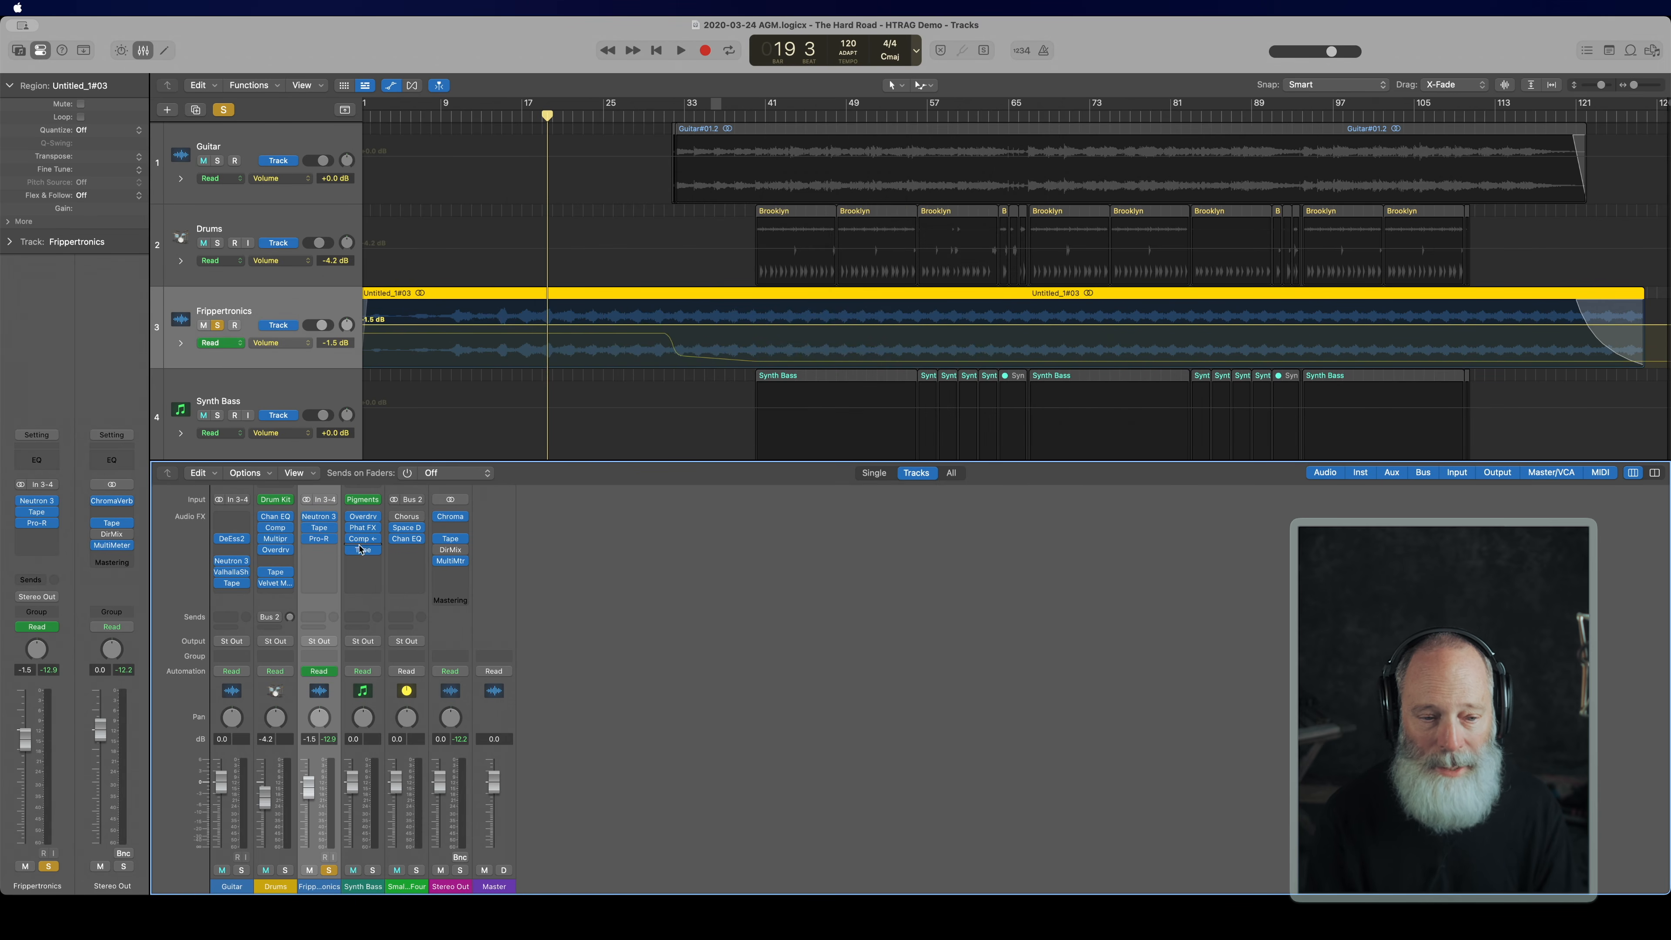
pyautogui.click(320, 538)
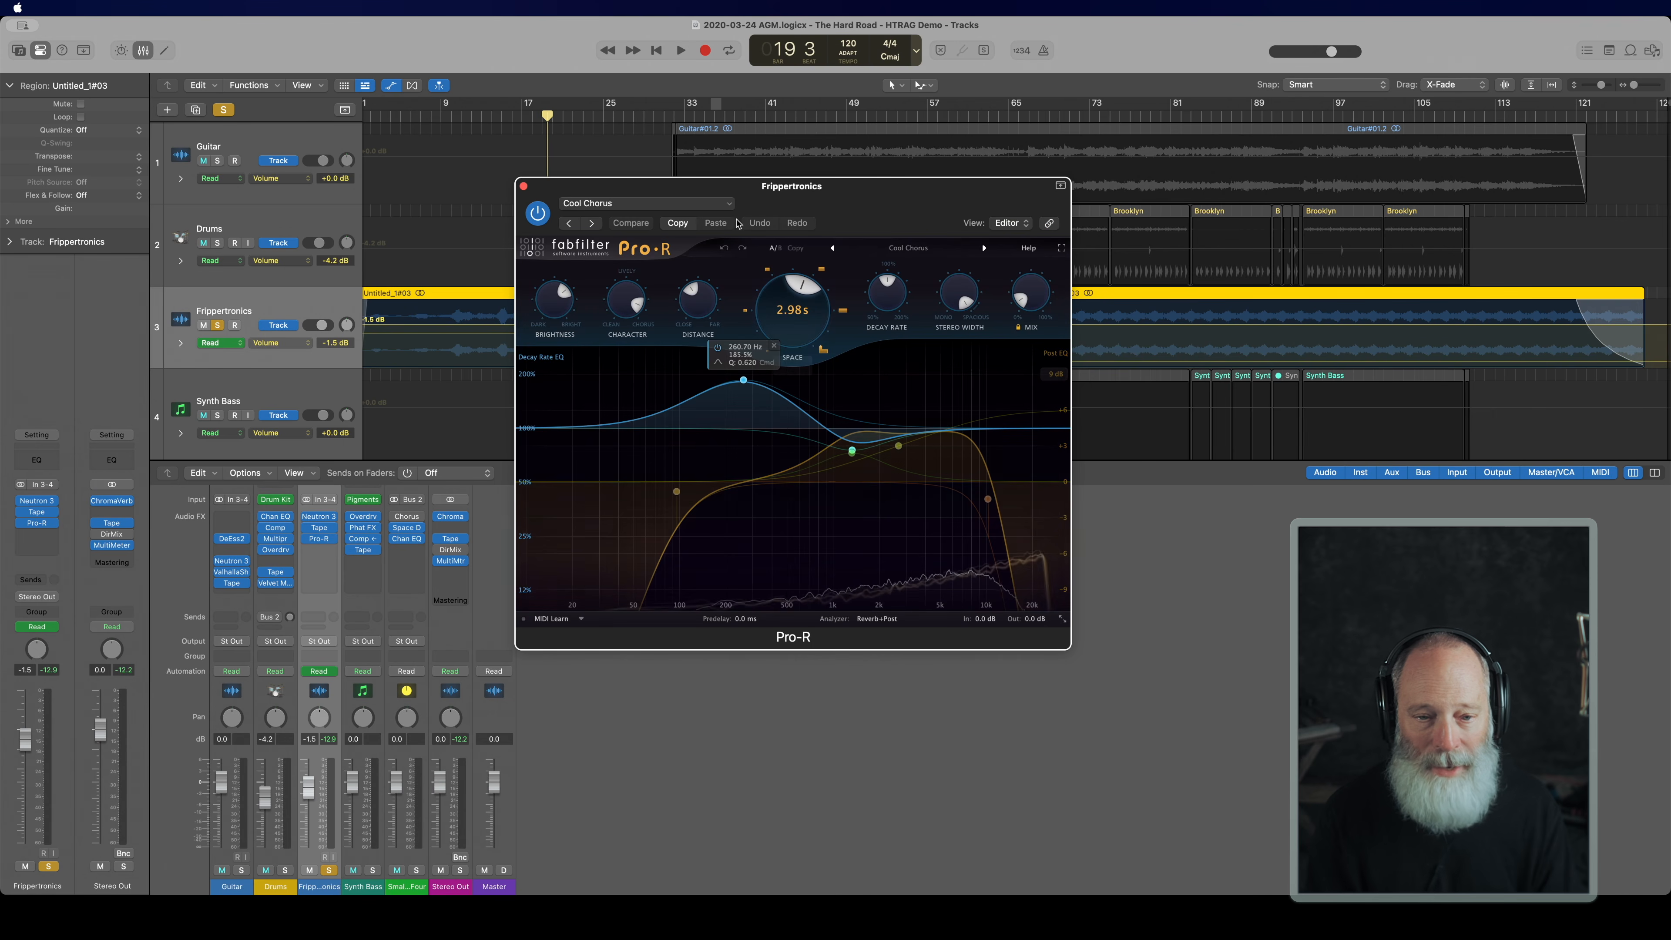
pyautogui.moveTo(1029, 301)
pyautogui.click(495, 115)
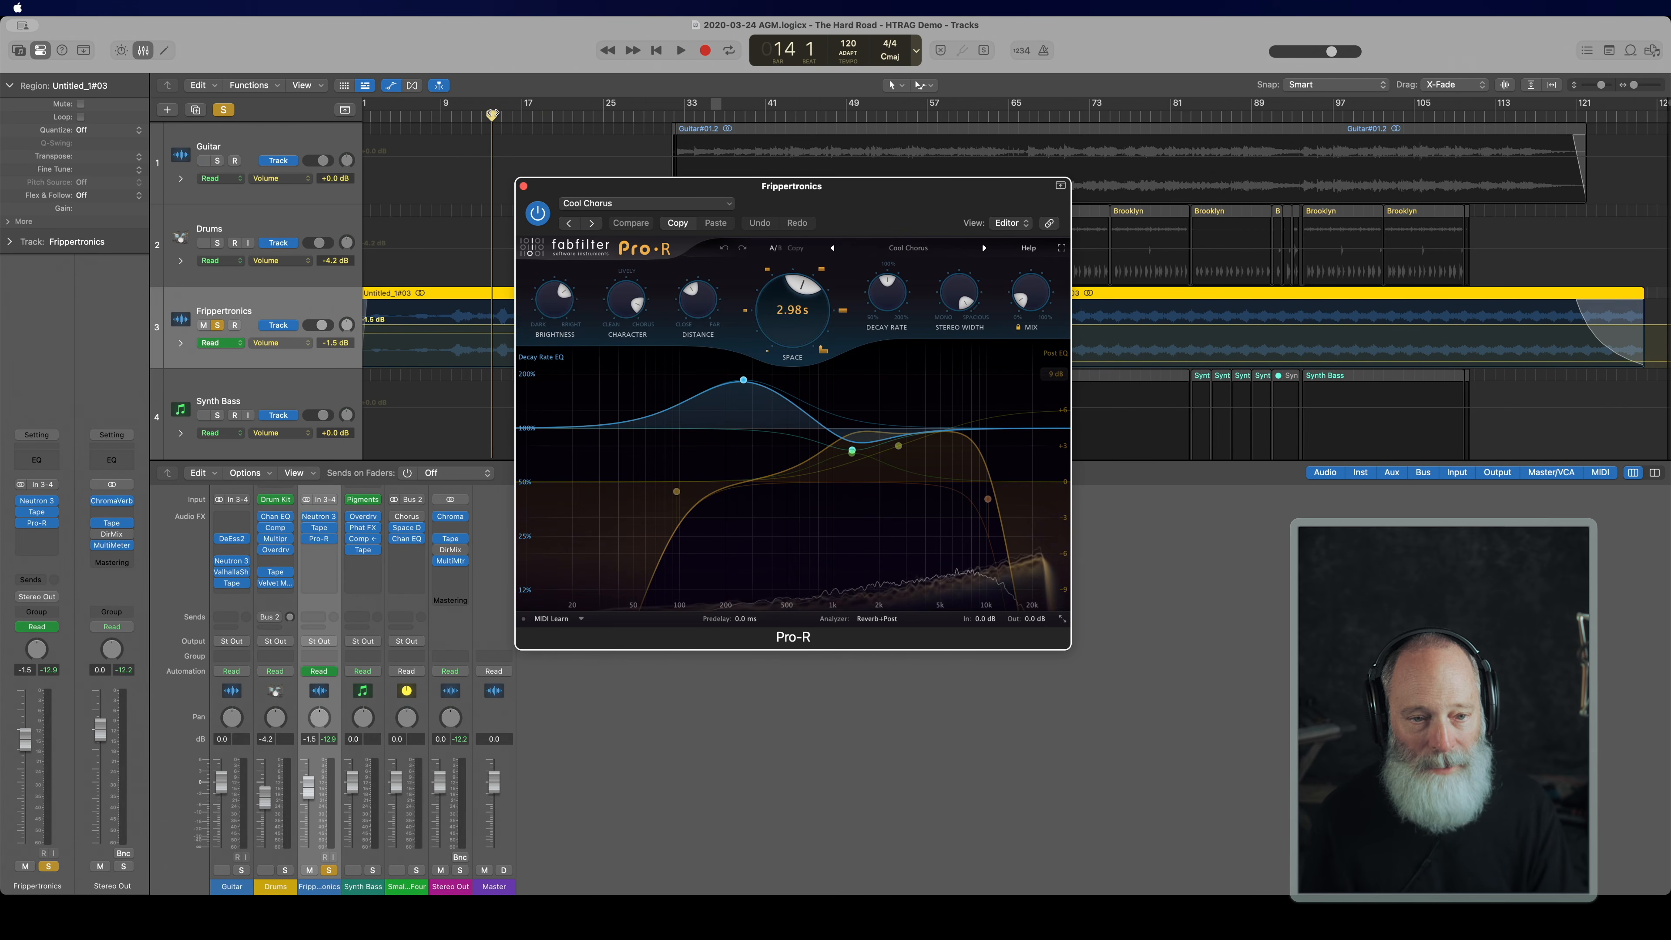
pyautogui.press('space')
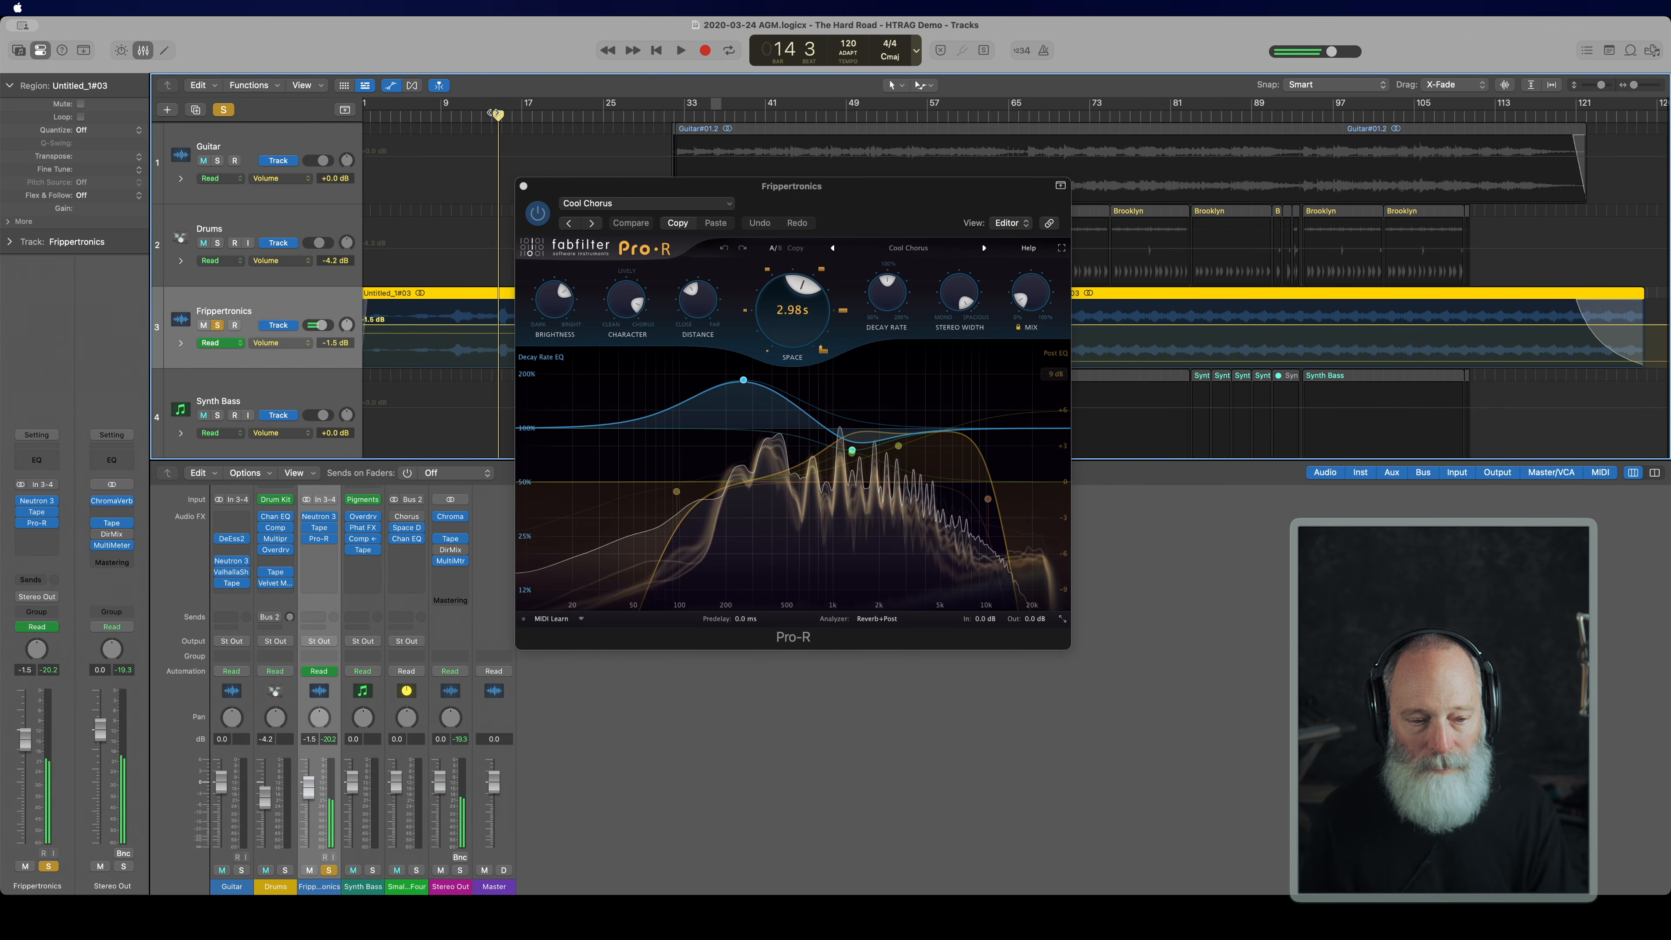
pyautogui.press('space')
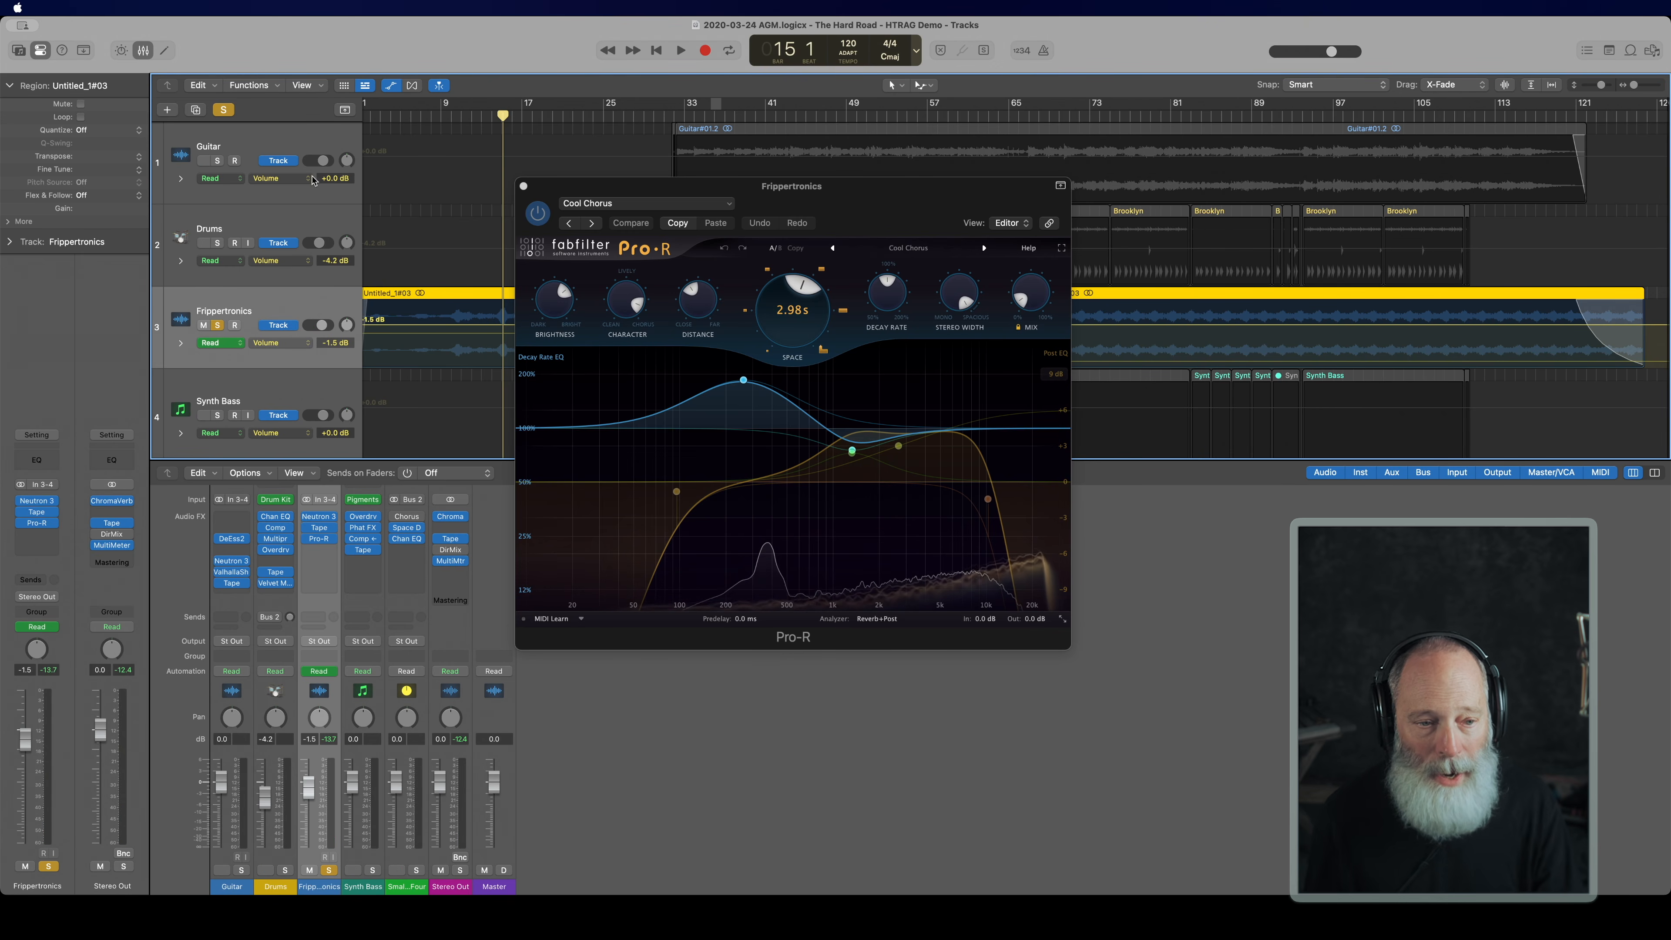
# Step: Solo the Guitar track along with Frippertronics, close Pro-R, and play the two together from bar 35
pyautogui.click(215, 159)
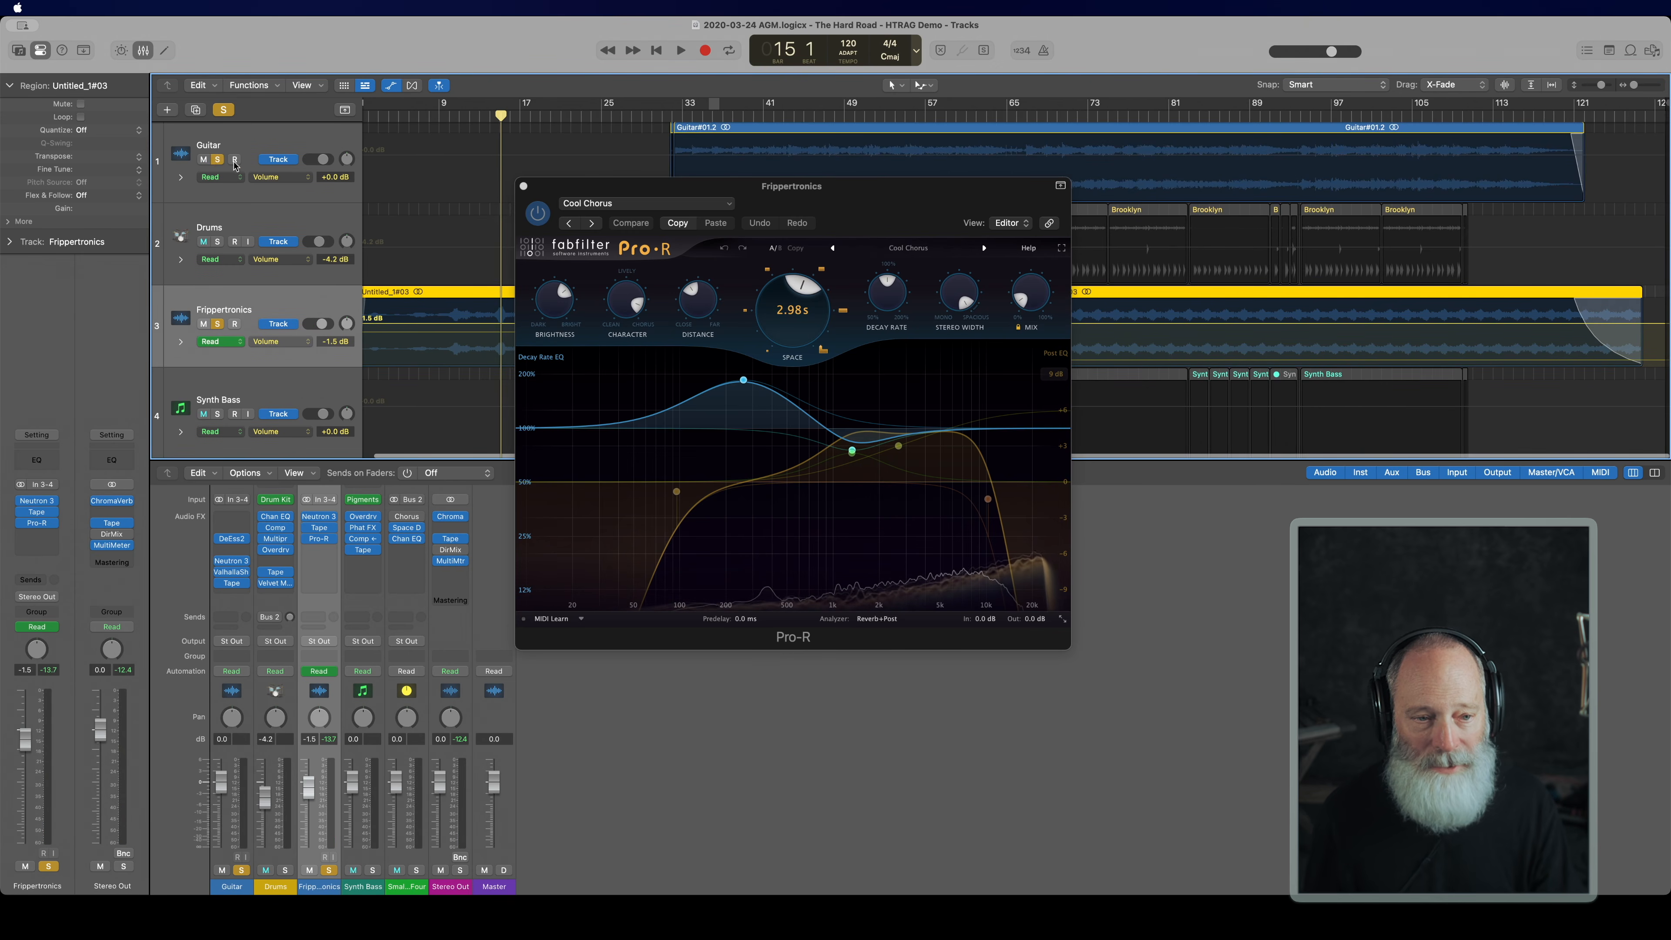
pyautogui.click(708, 115)
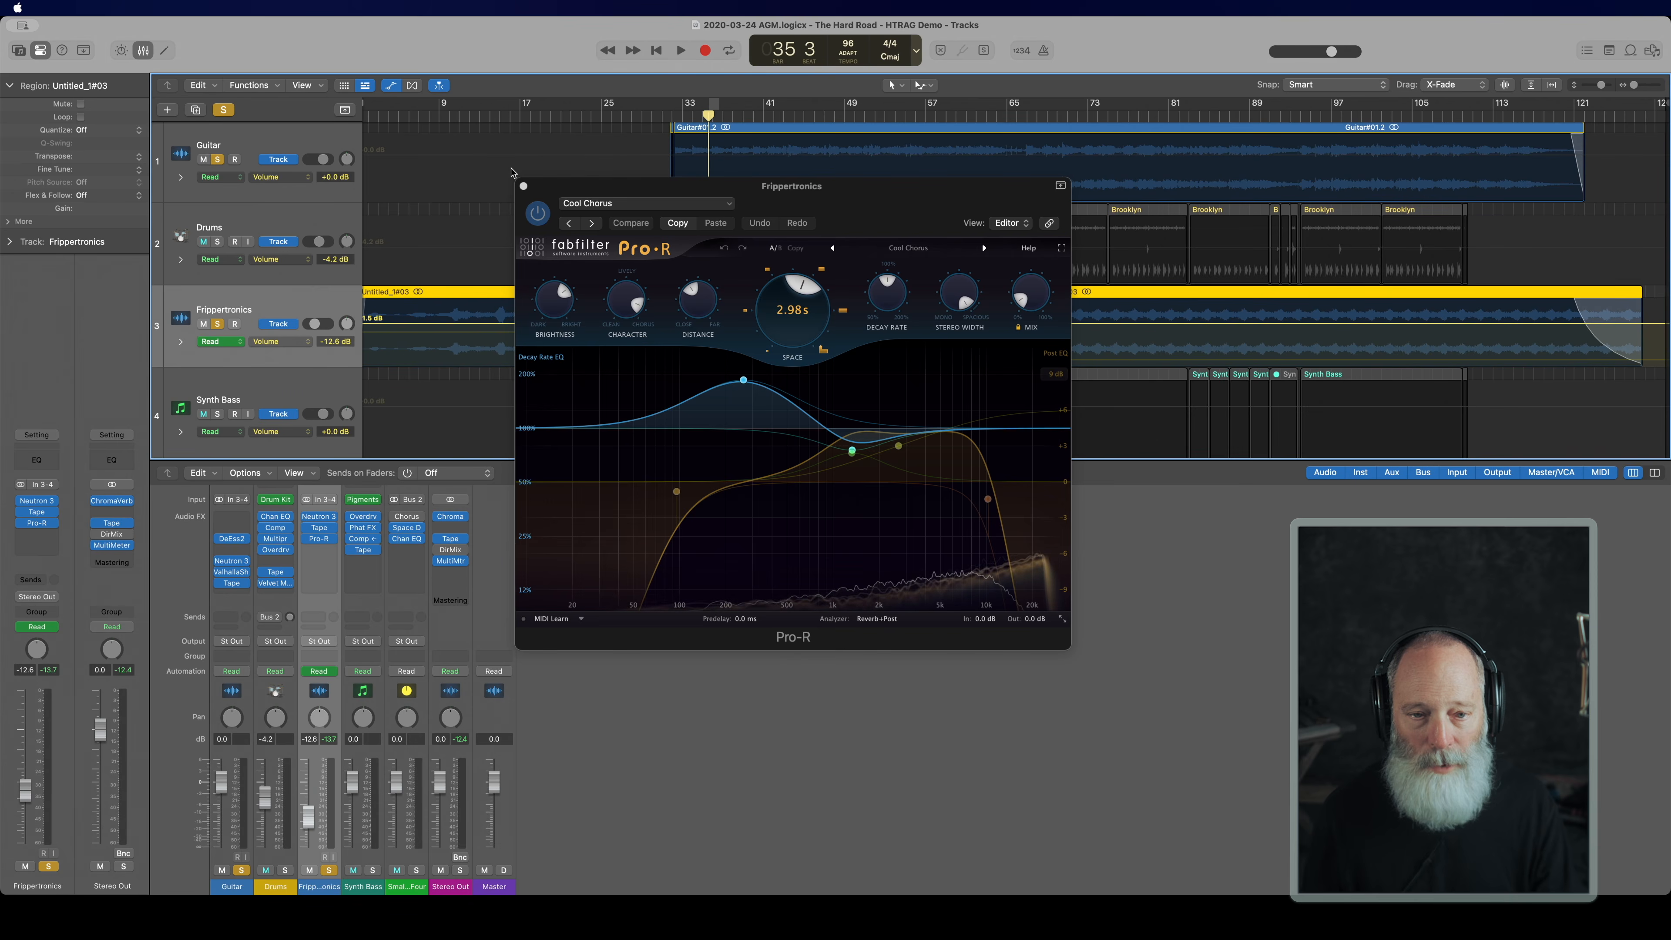
pyautogui.click(524, 187)
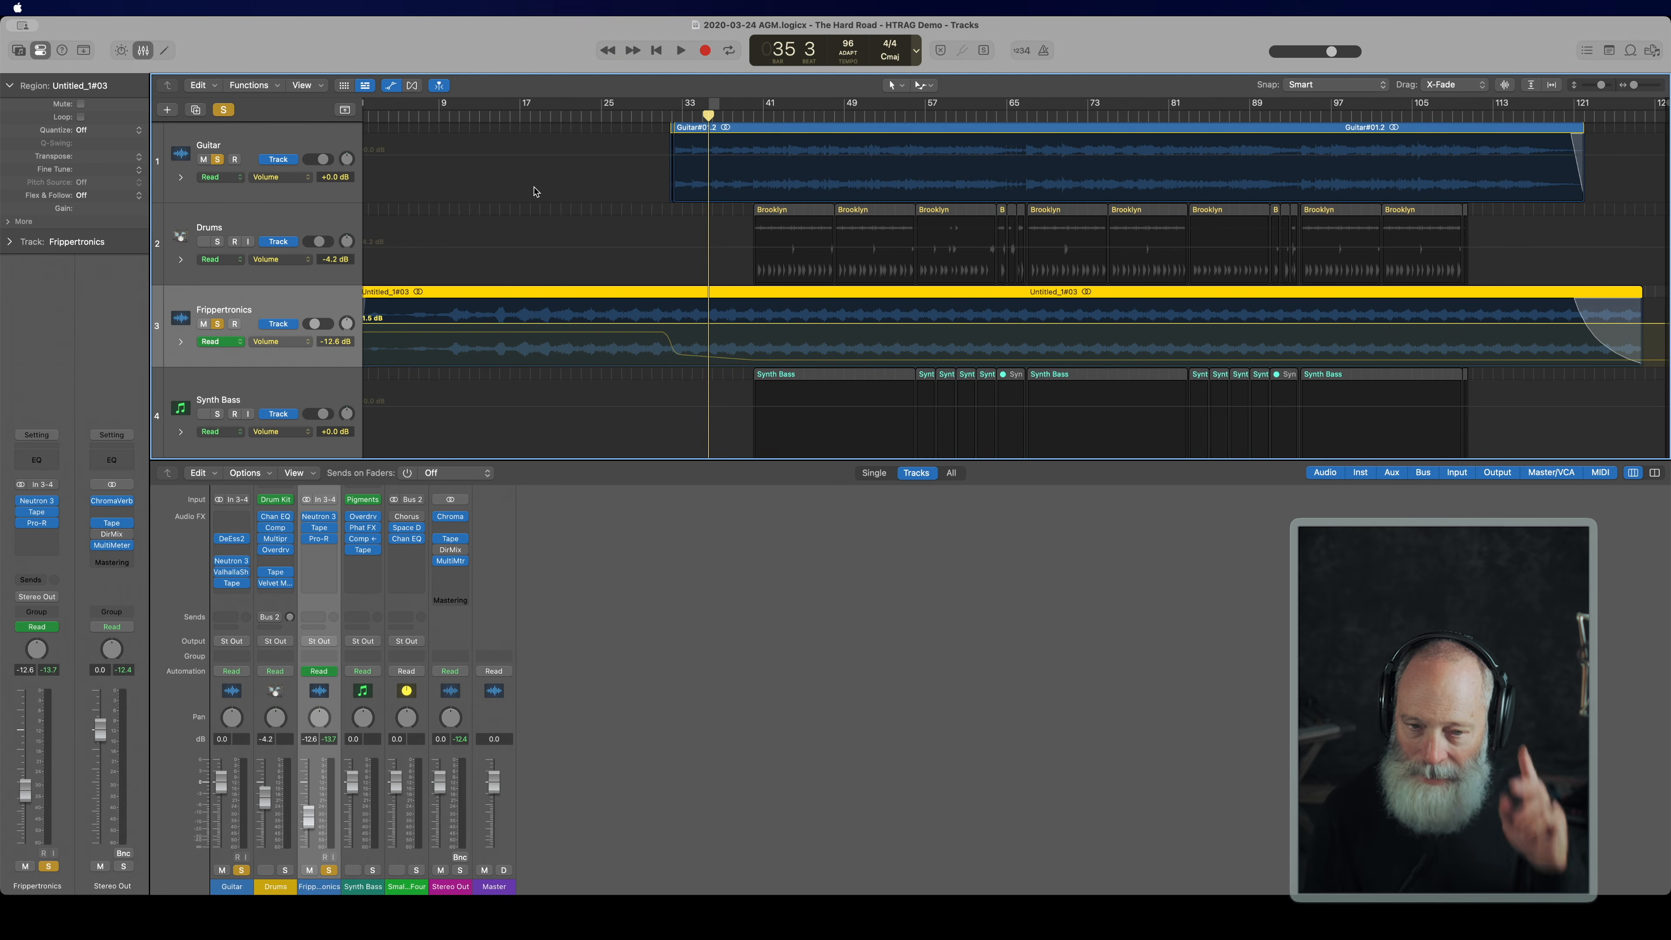
pyautogui.press('space')
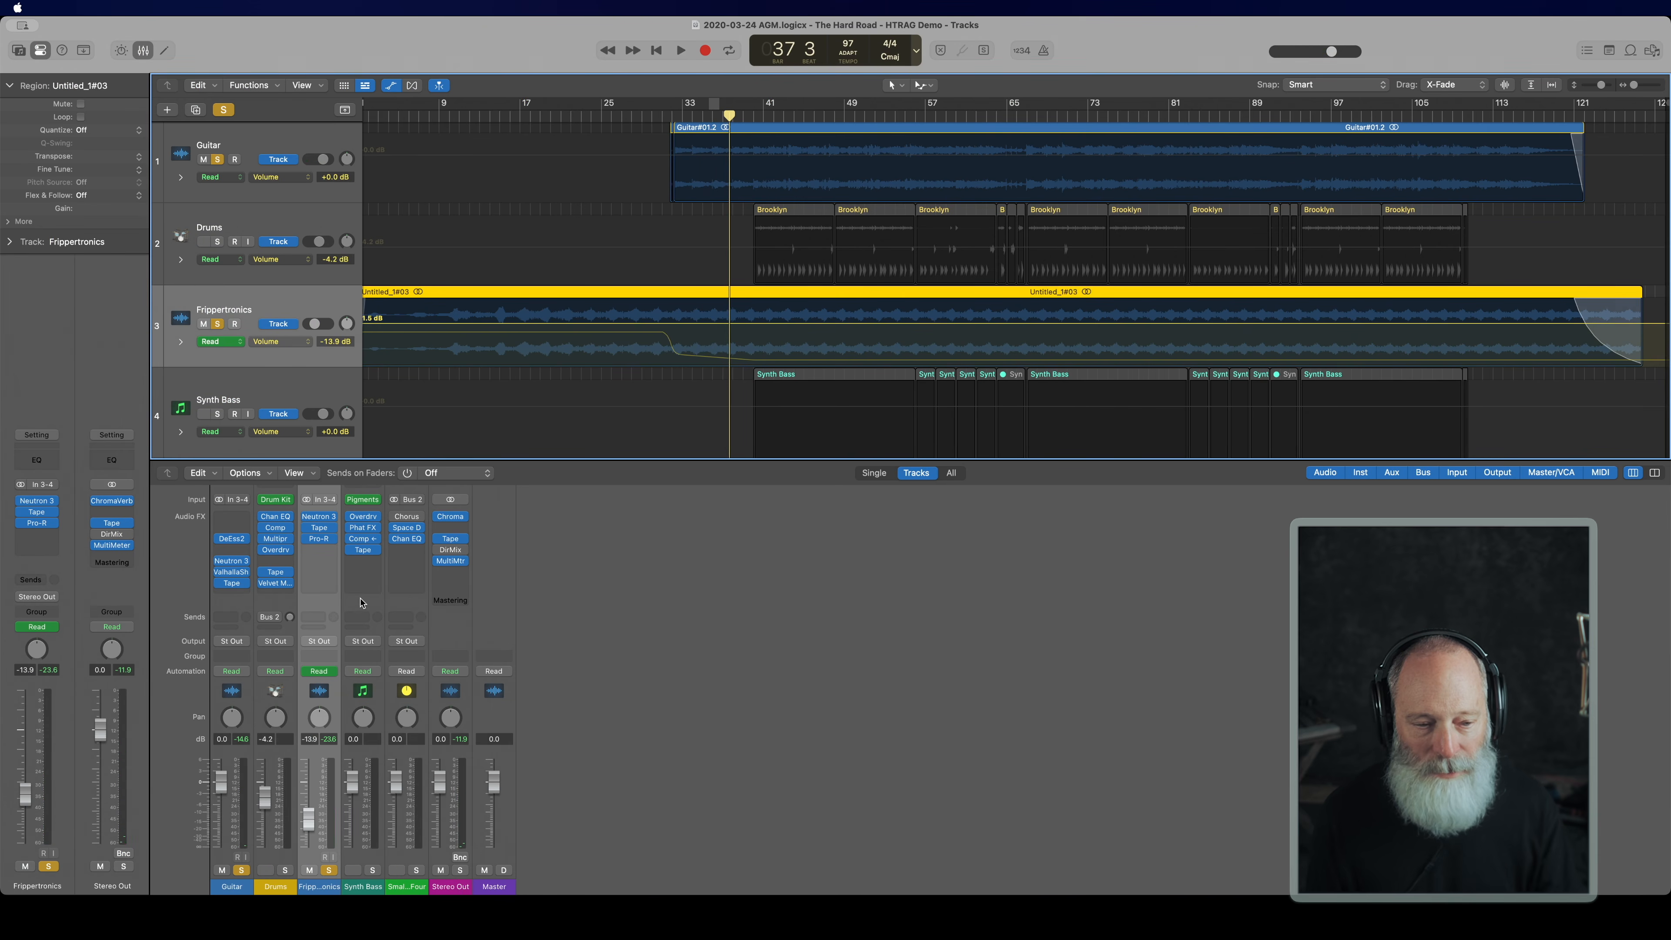
# Step: Select the Synth Bass track, turn off the Guitar and Frippertronics solos, and solo Synth Bass instead
pyautogui.click(361, 603)
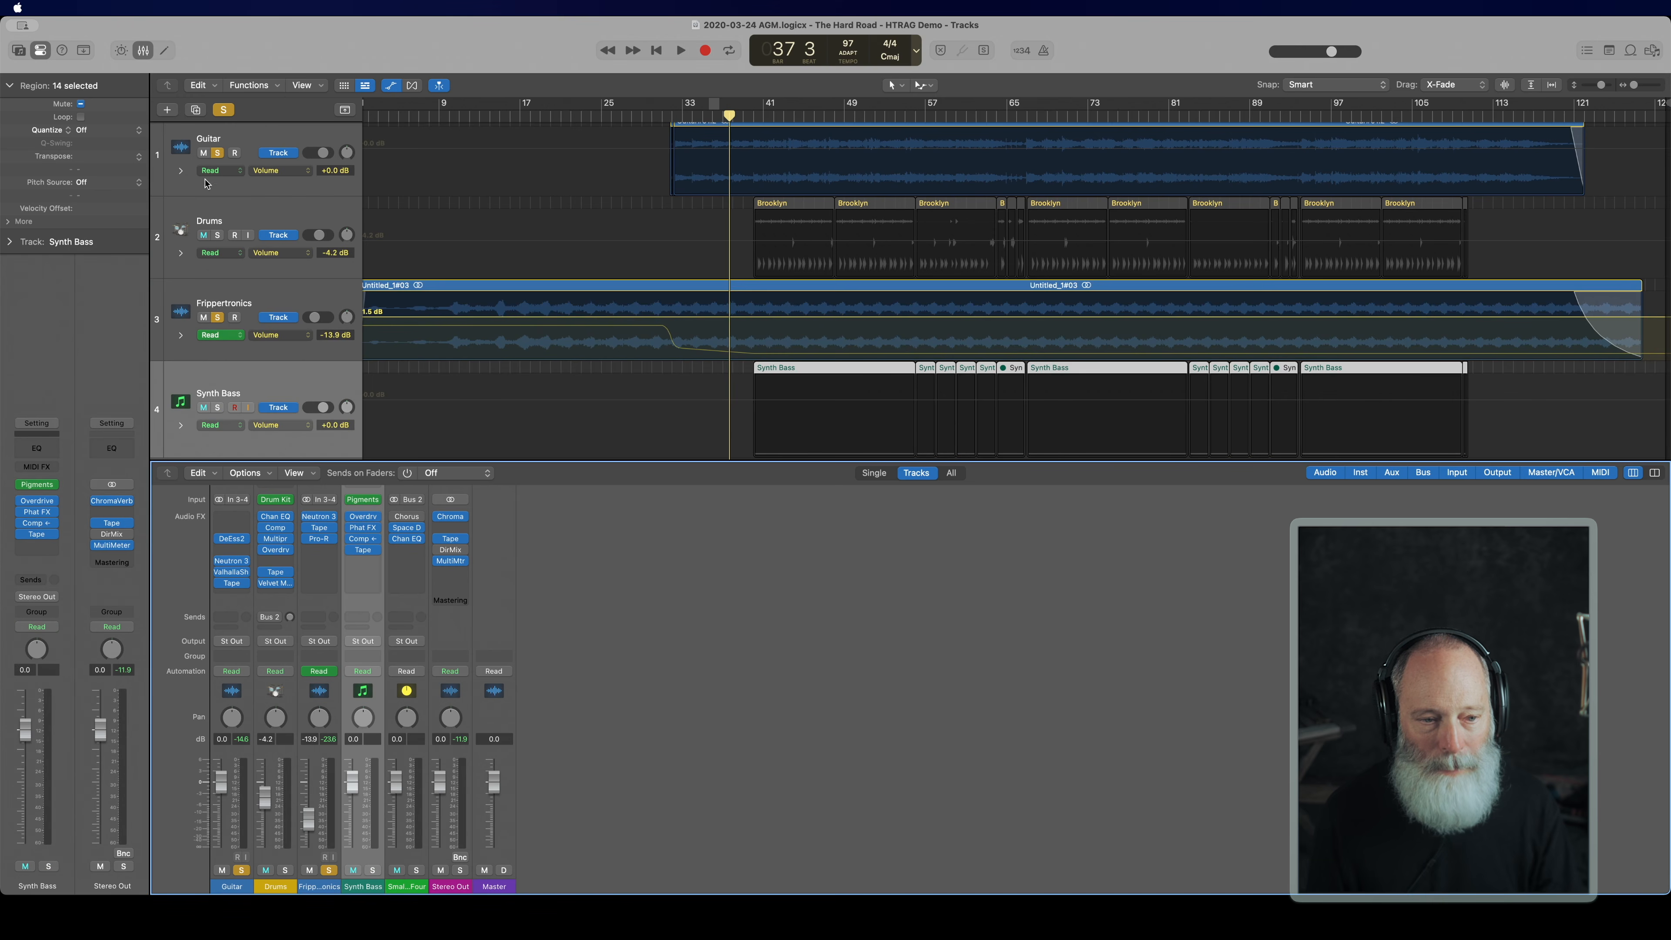
pyautogui.click(217, 152)
pyautogui.click(217, 319)
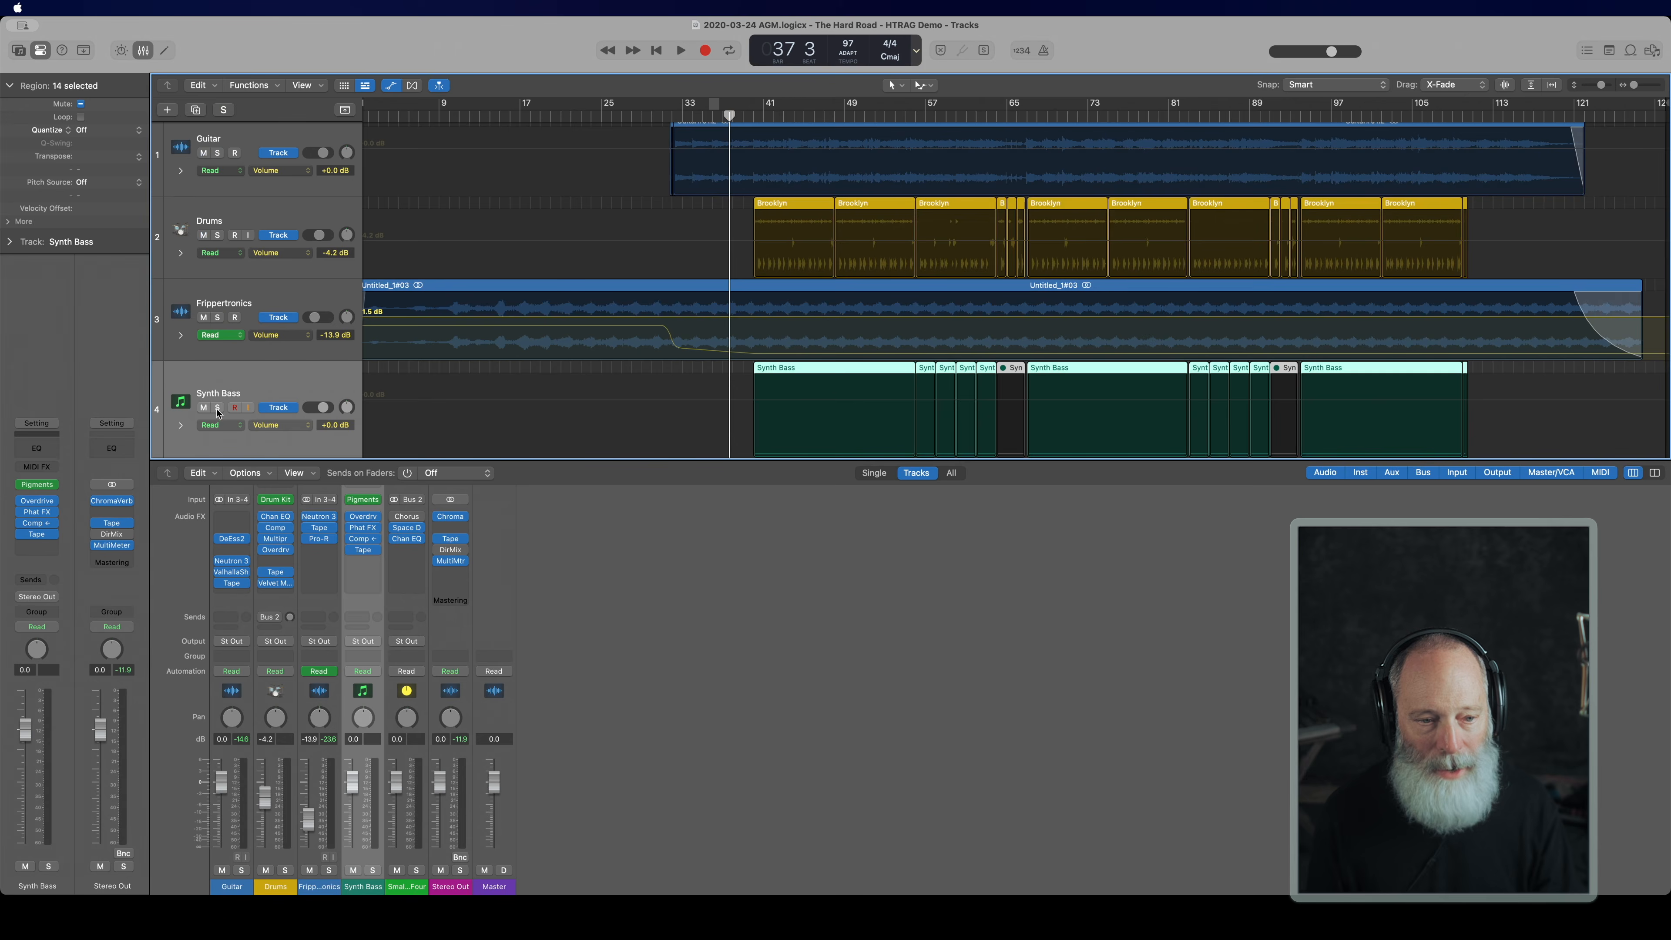
pyautogui.click(218, 408)
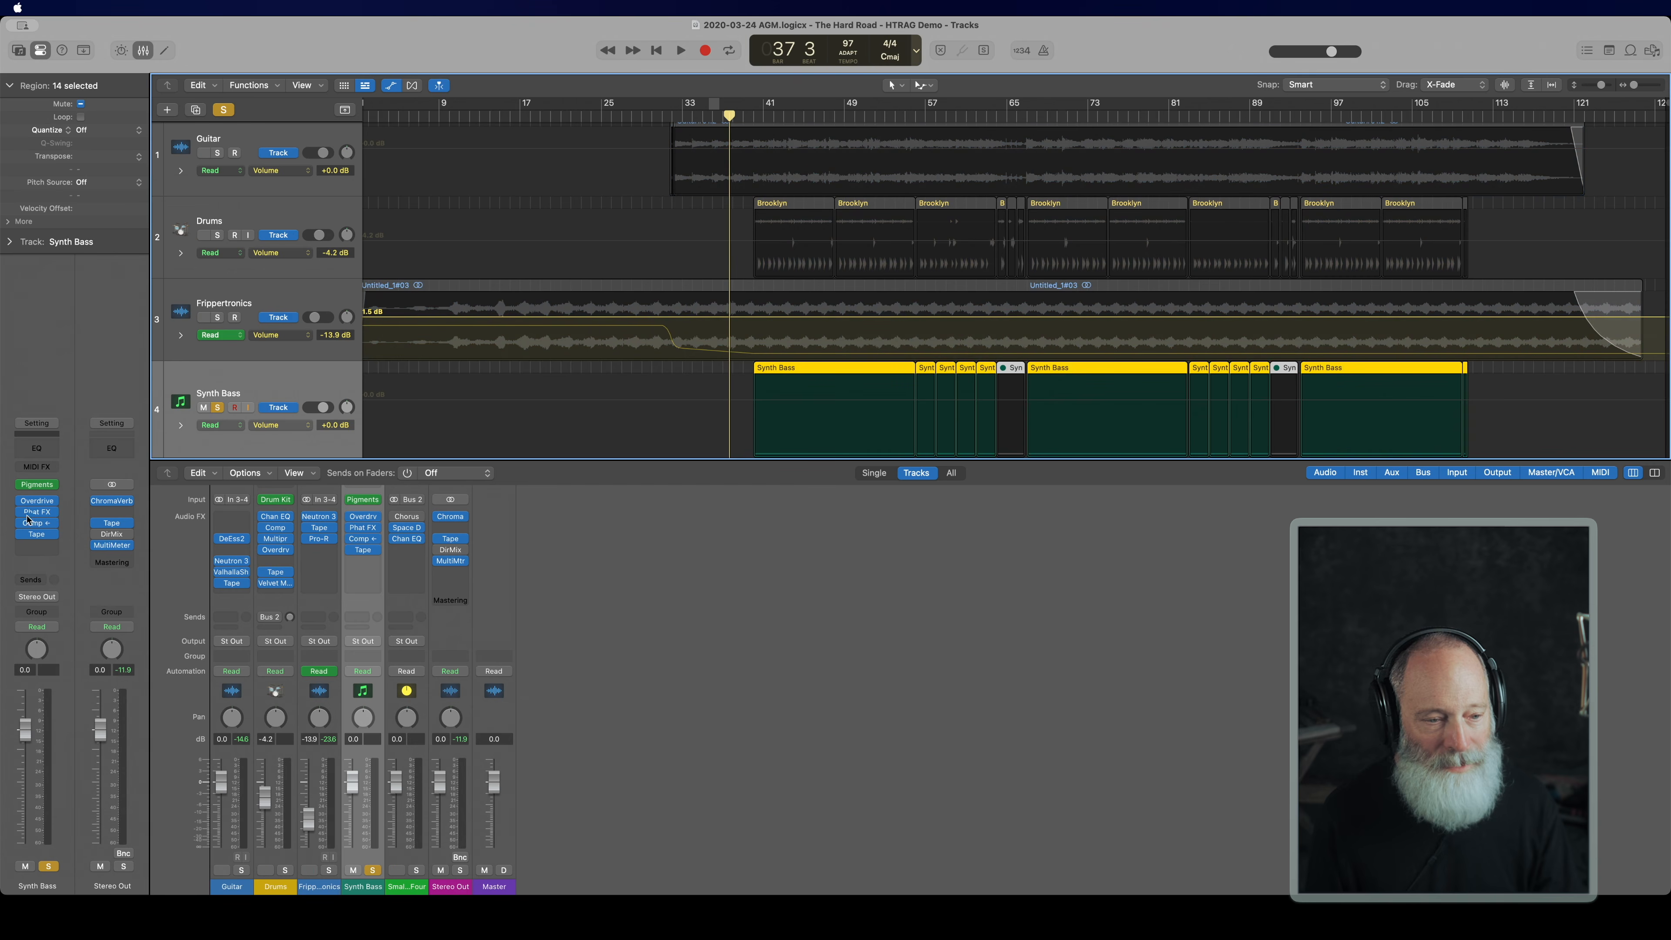
# Step: View the Pigments instrument behind the Synth Bass track and close its window
pyautogui.click(36, 486)
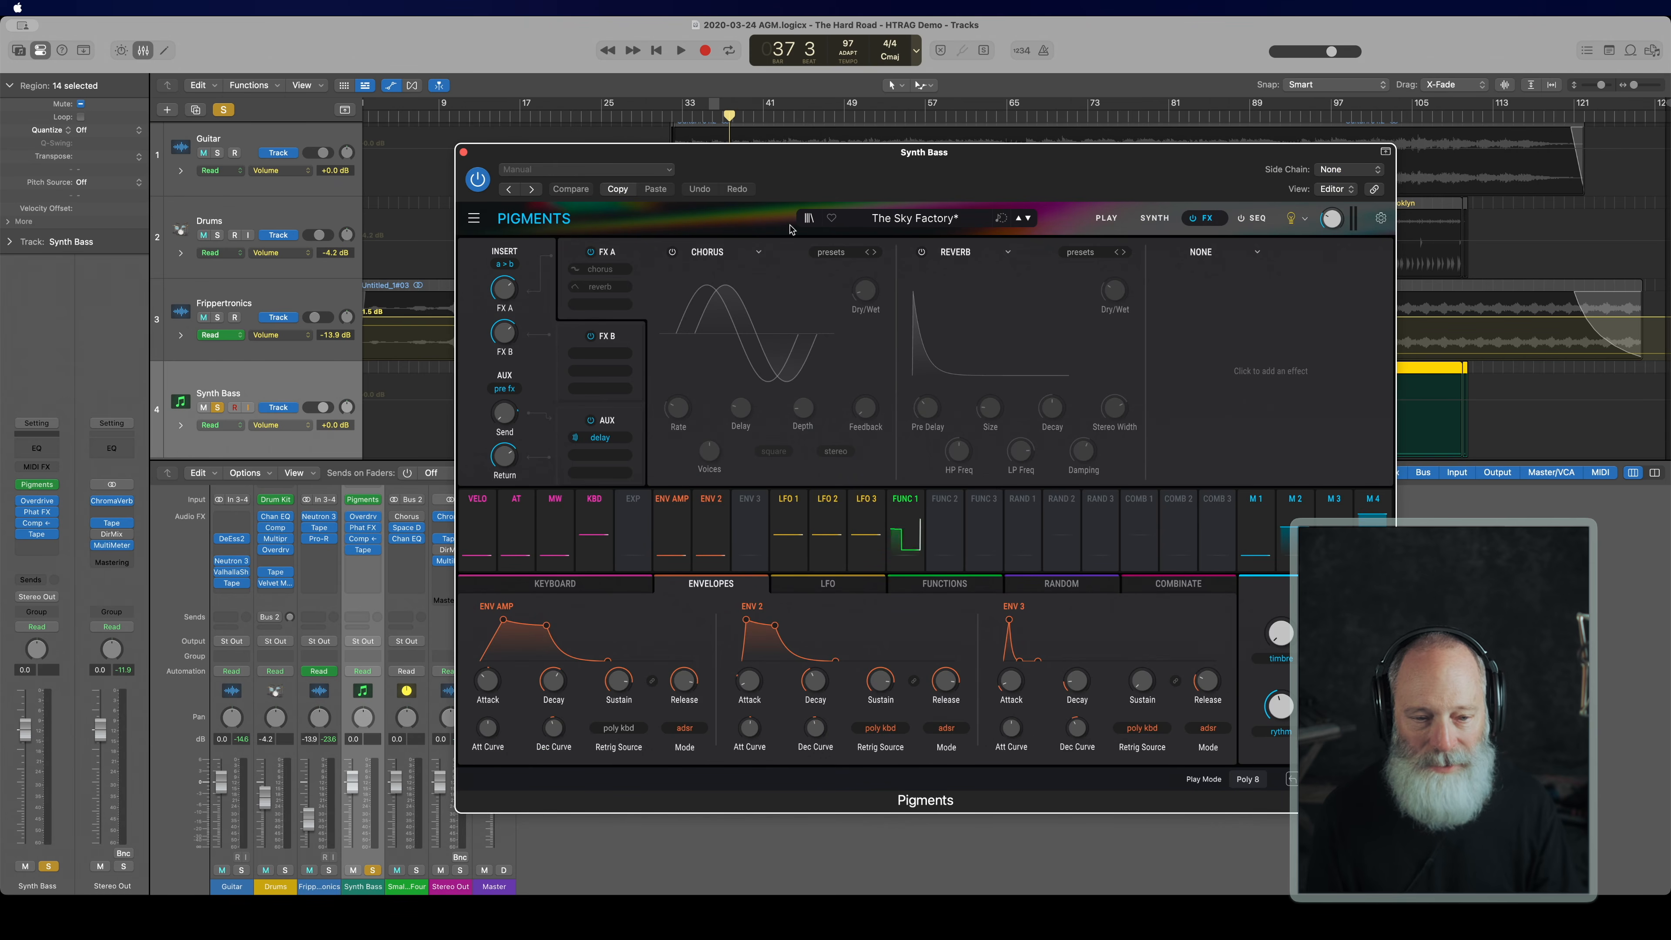
pyautogui.moveTo(729, 152); pyautogui.dragTo(694, 161)
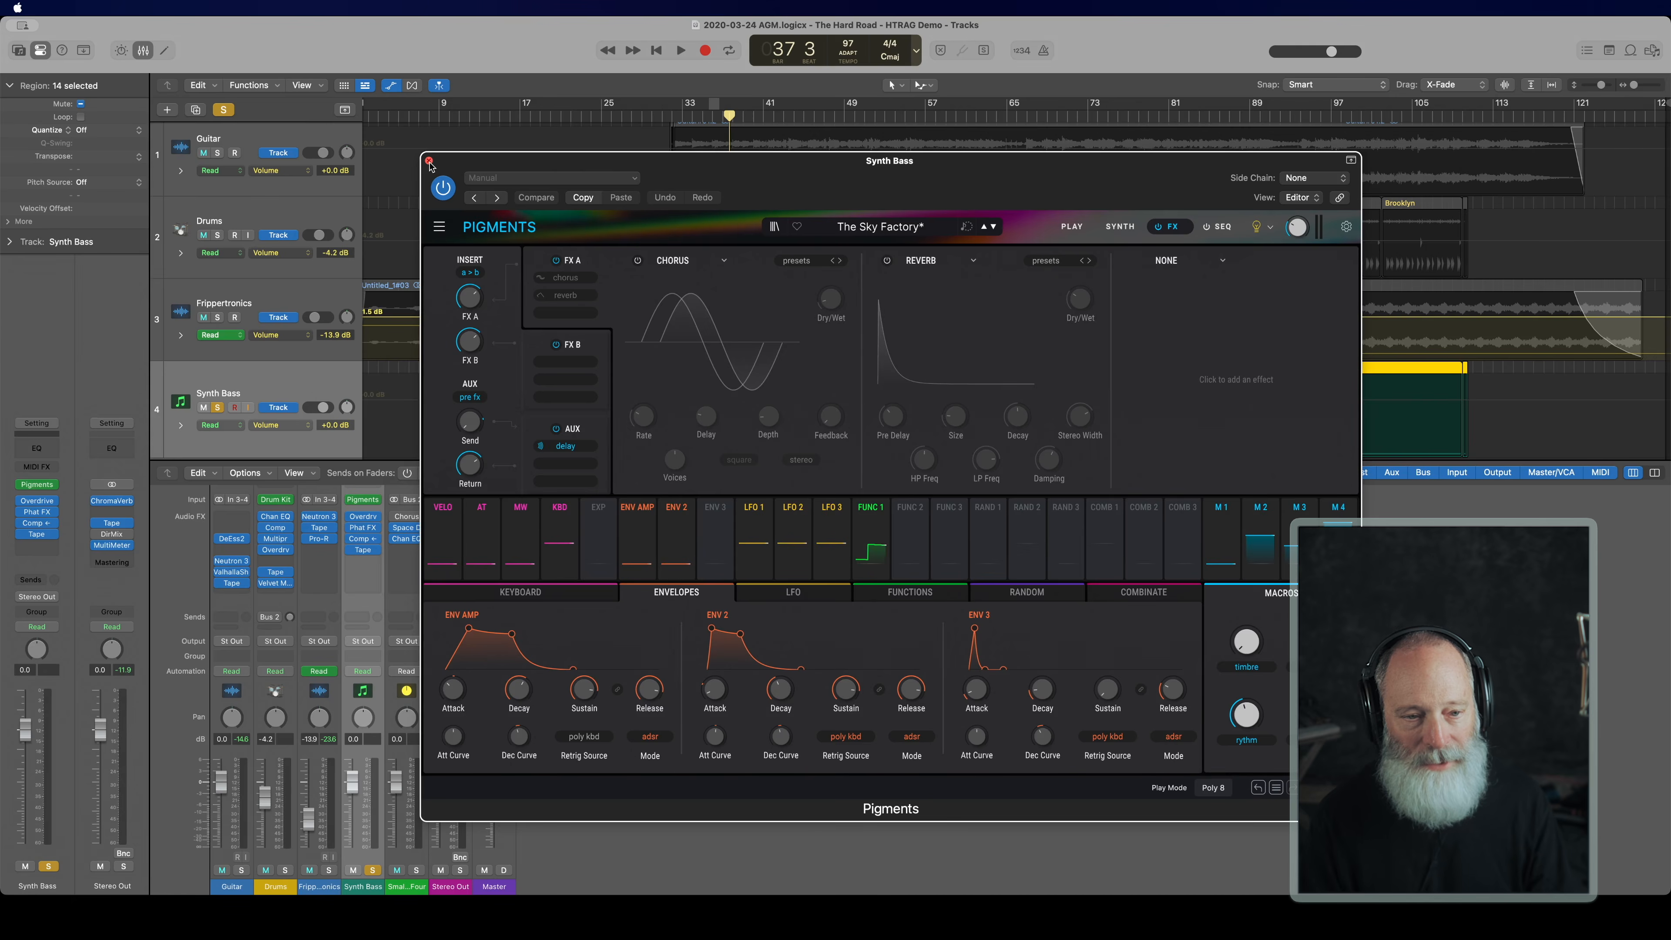
pyautogui.click(428, 161)
# Step: Move the playhead to the start of the first Synth Bass region at bar 40 and play the soloed track
pyautogui.press('space')
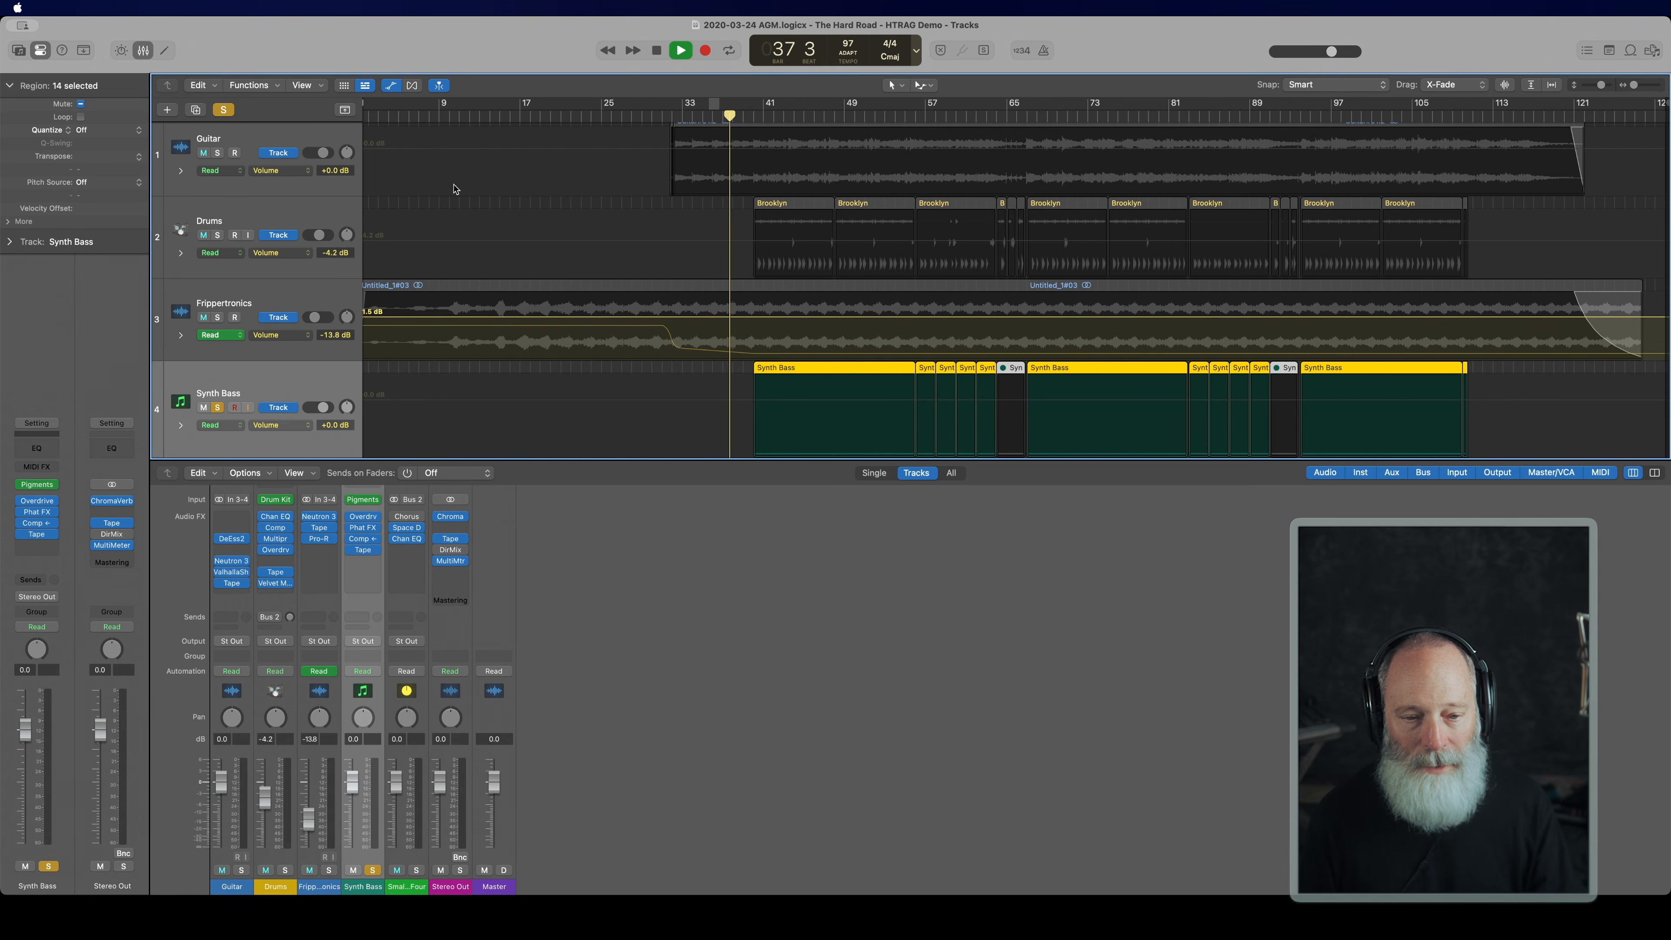
pyautogui.press('space')
pyautogui.moveTo(737, 116); pyautogui.dragTo(752, 117)
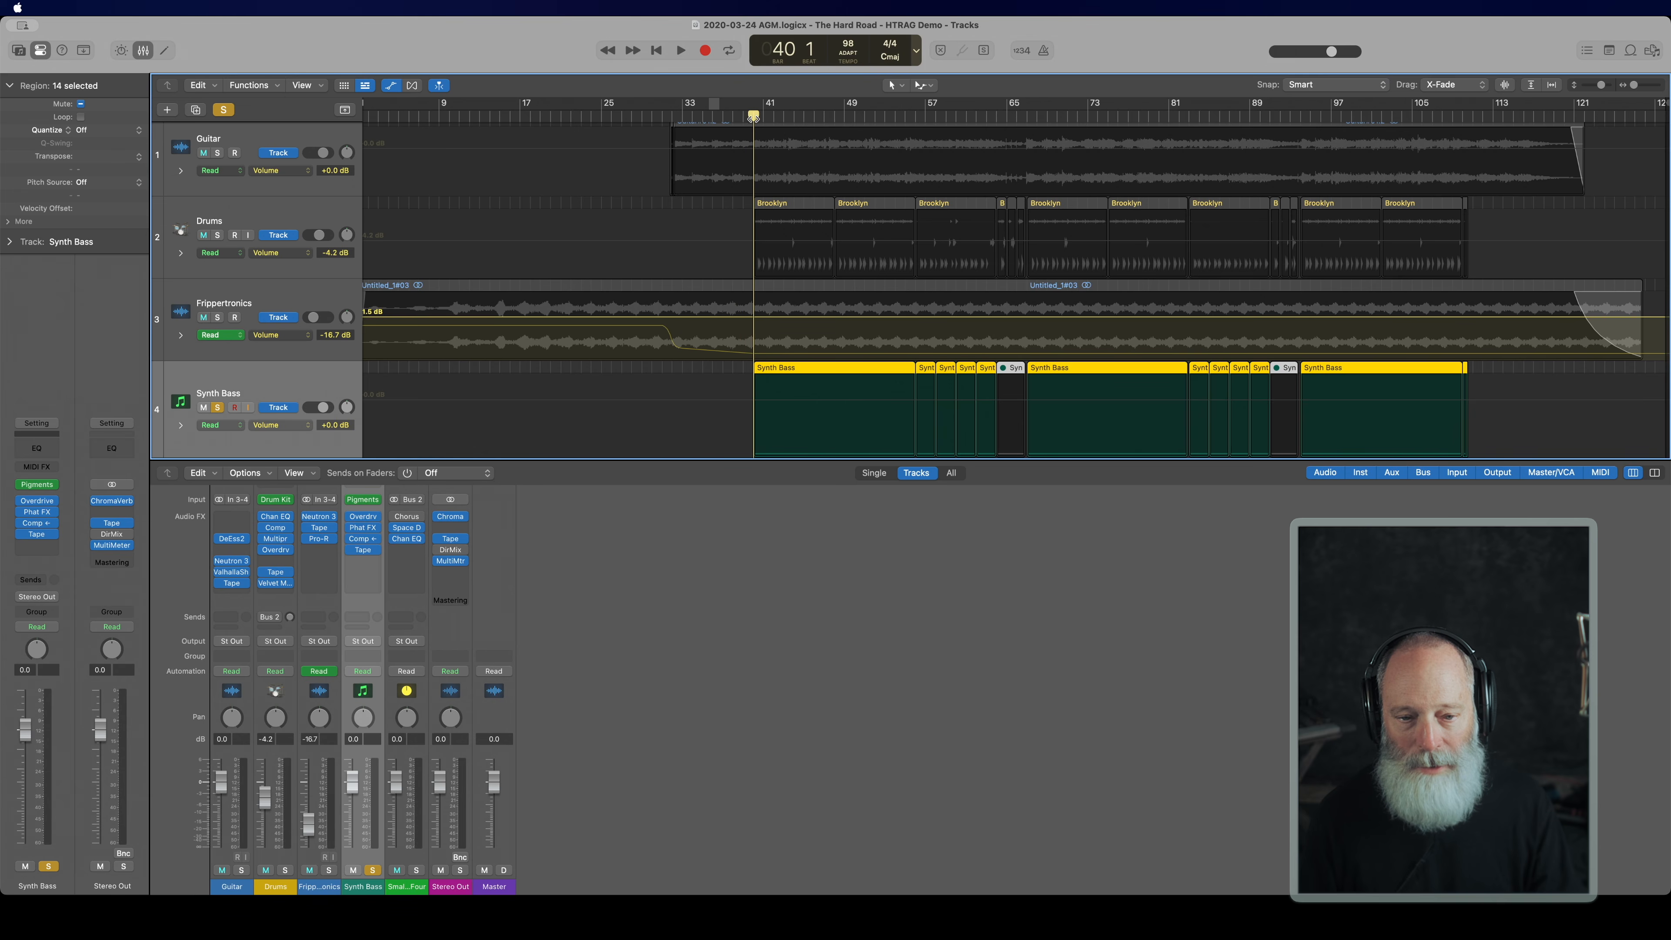
pyautogui.press('space')
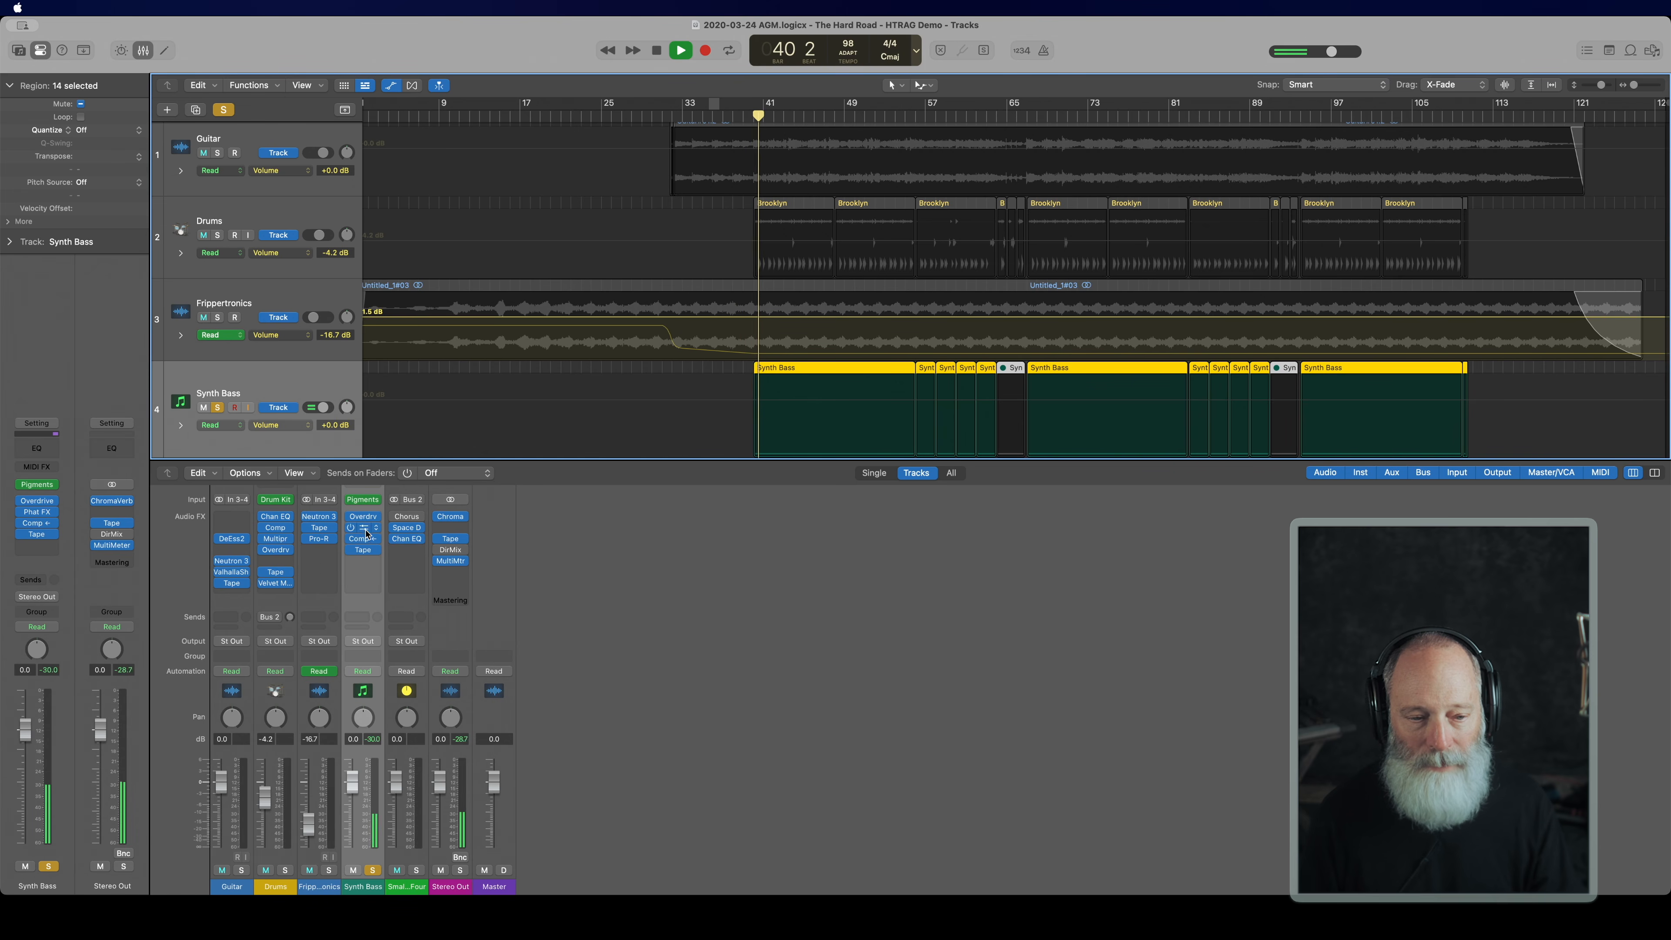
pyautogui.press('space')
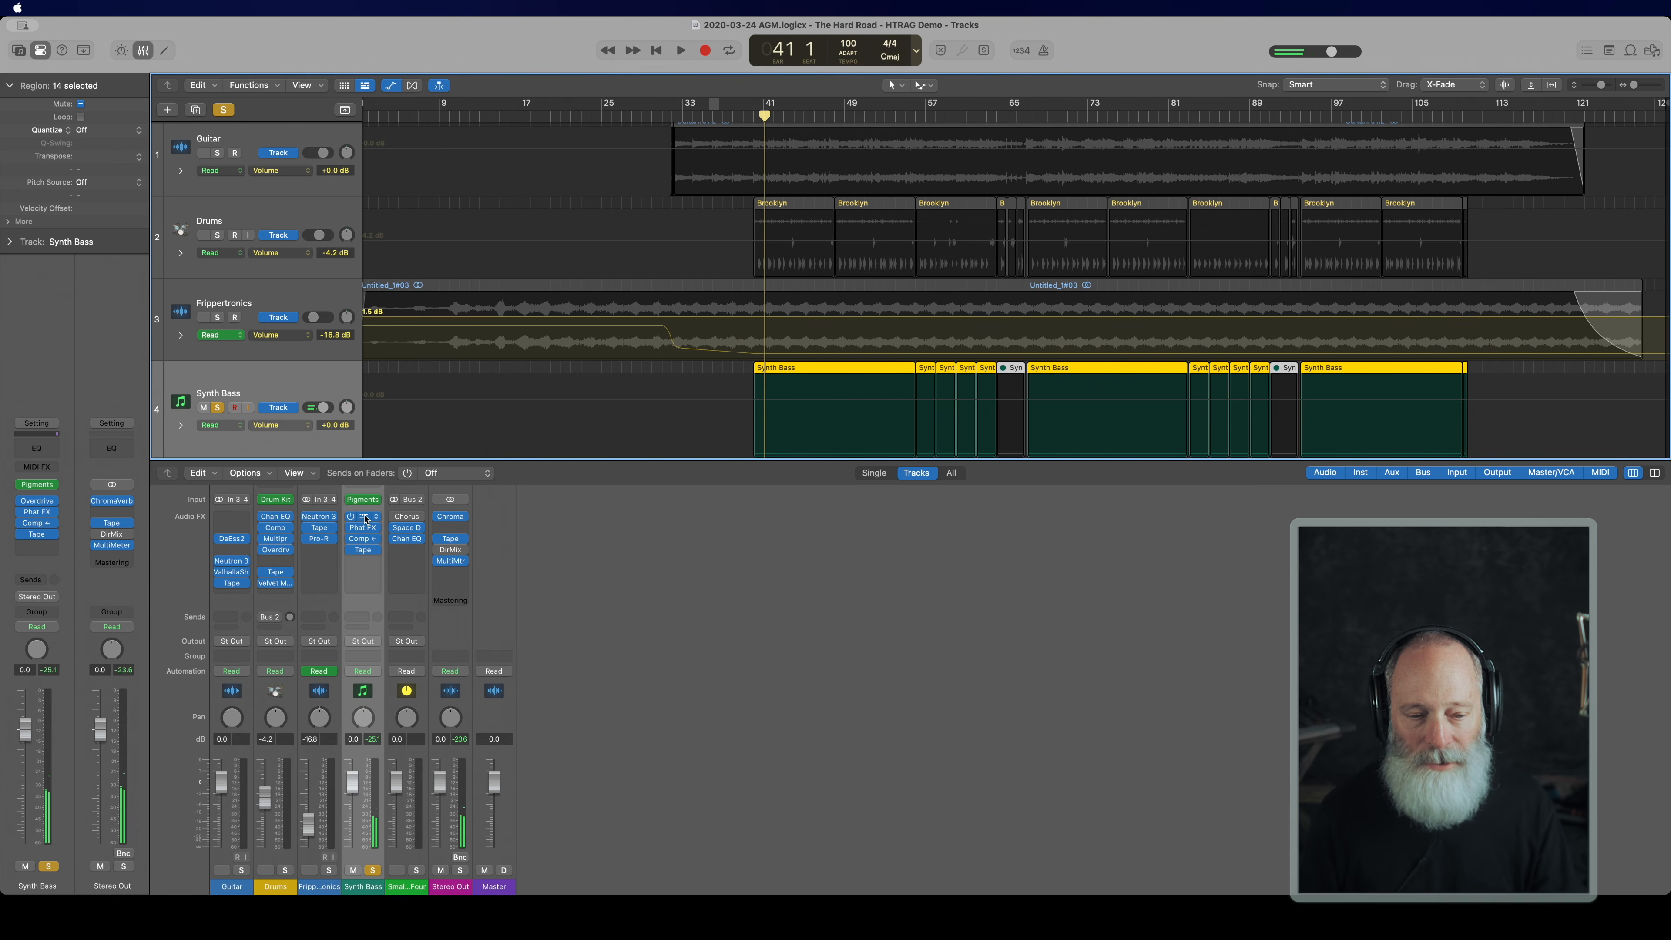
# Step: Open Overdrive on Synth Bass, compare the playing sound with the plug-in bypassed and enabled, leave it enabled and close it
pyautogui.click(365, 518)
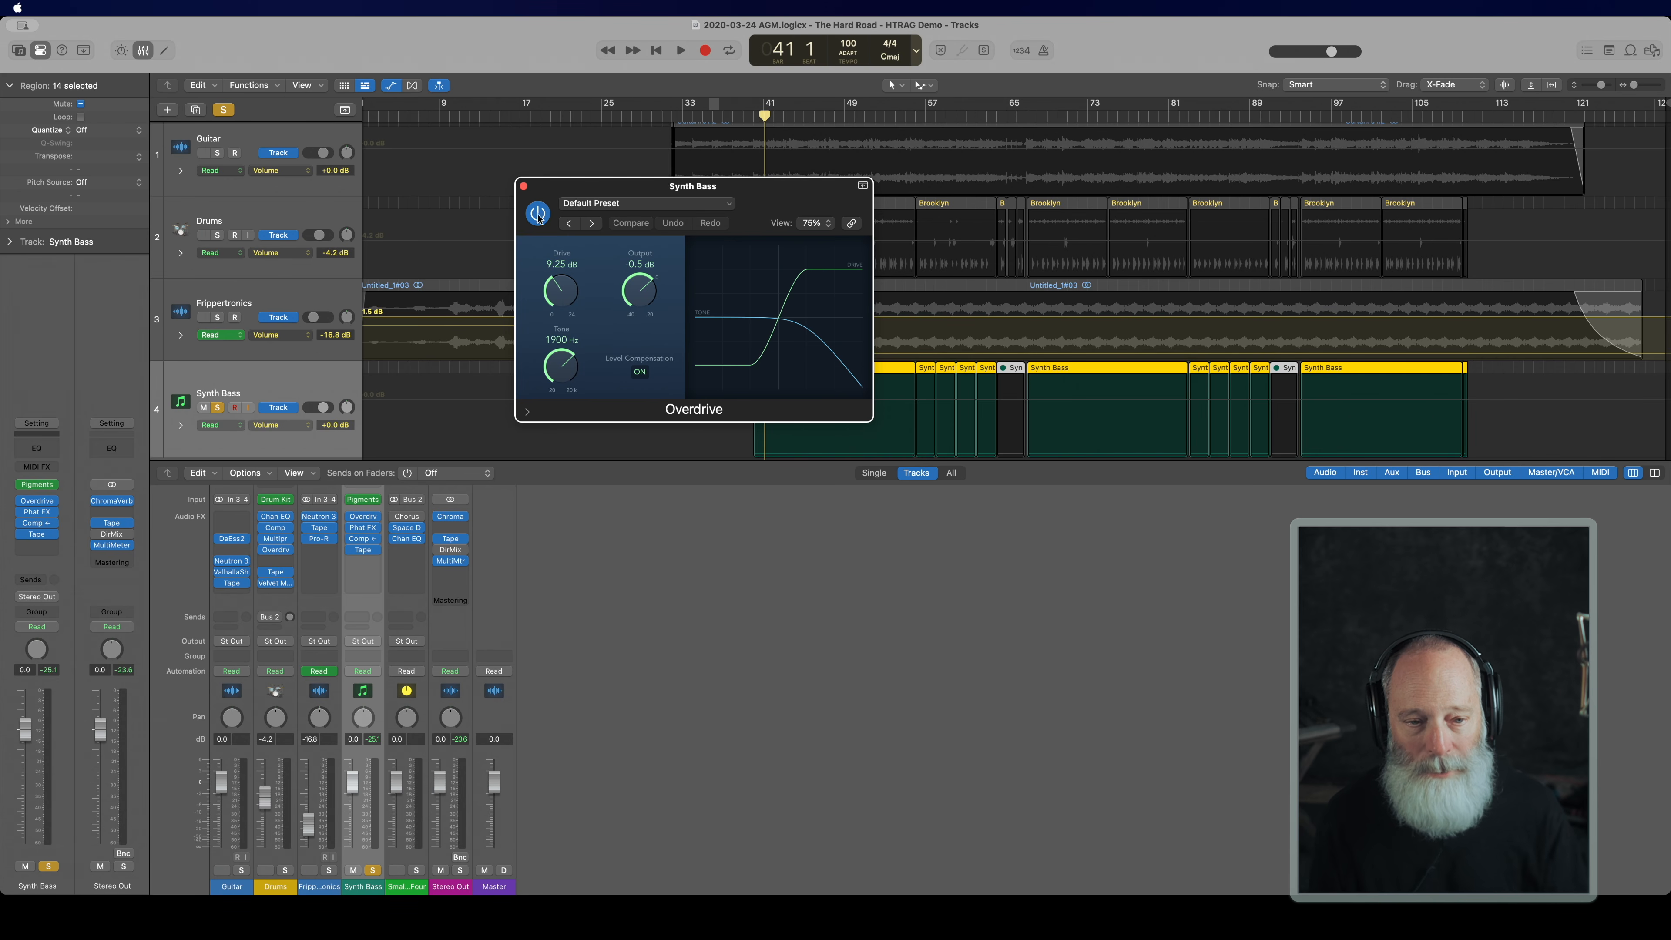
pyautogui.press('space')
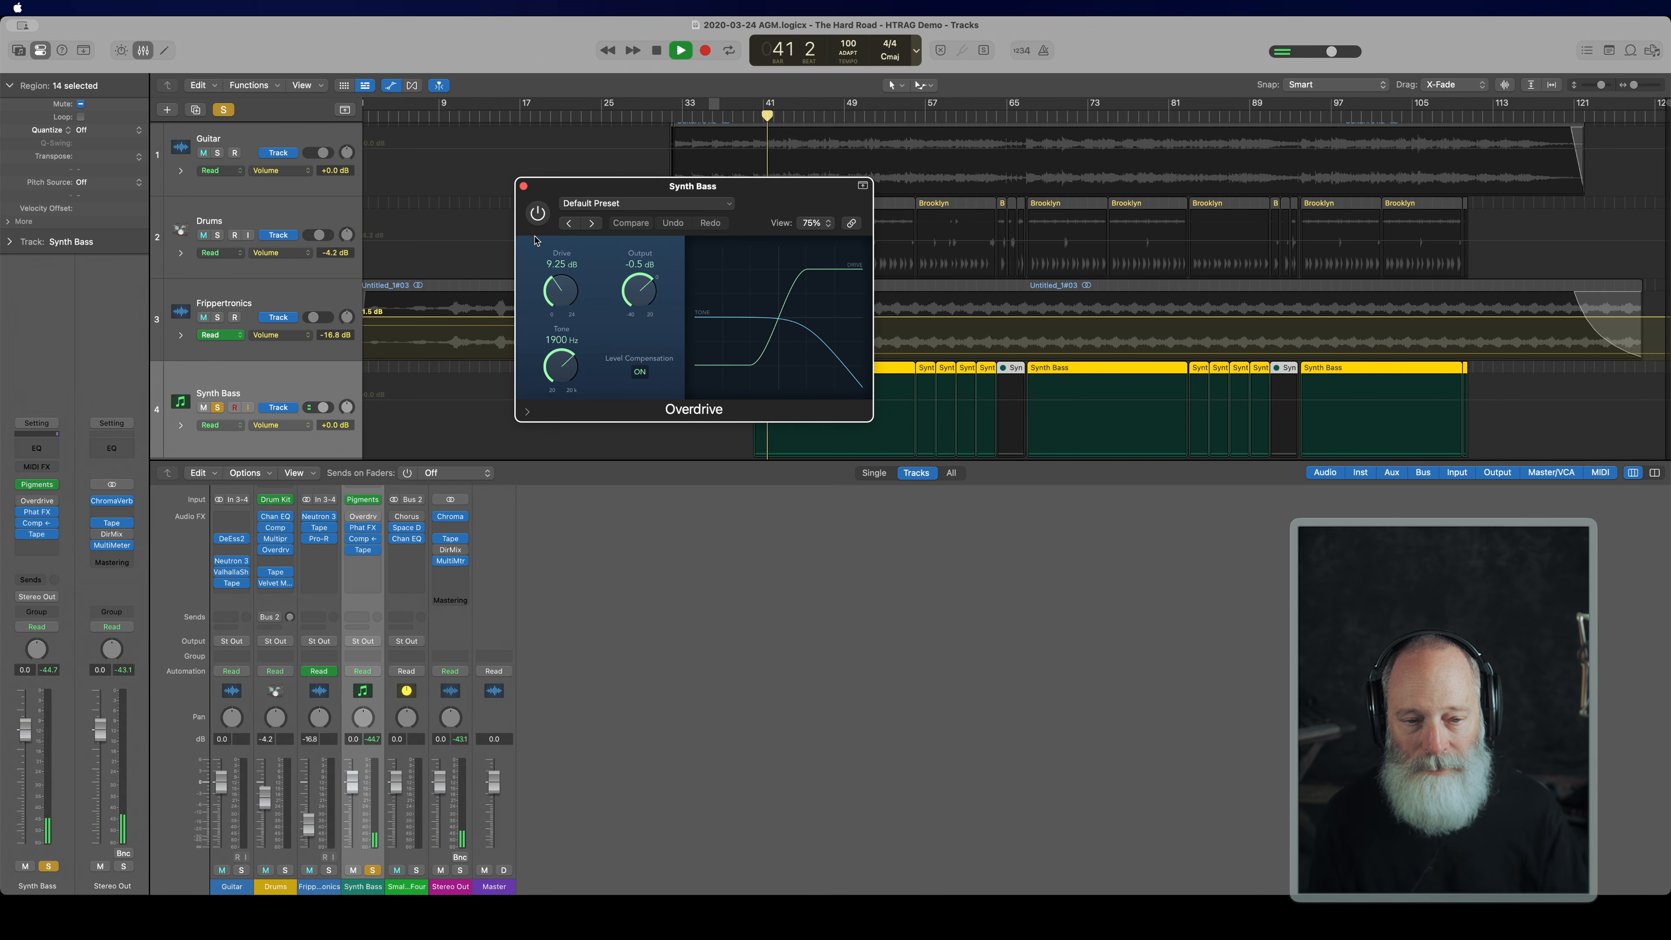
pyautogui.click(539, 213)
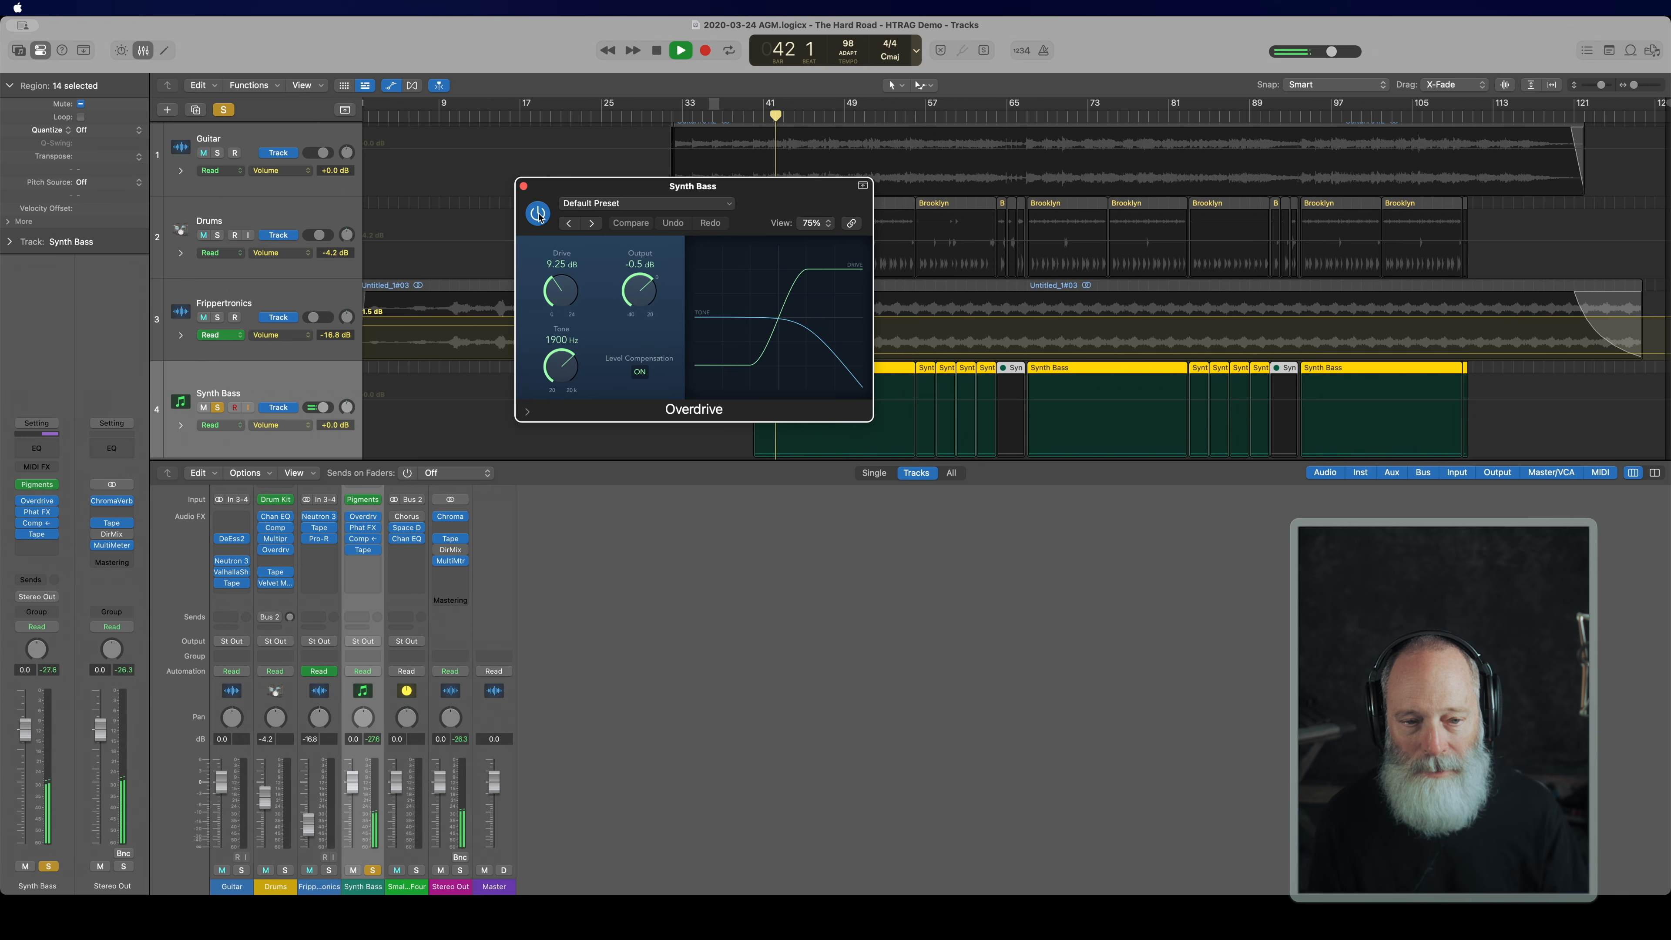
pyautogui.click(538, 214)
pyautogui.click(538, 215)
pyautogui.press('space')
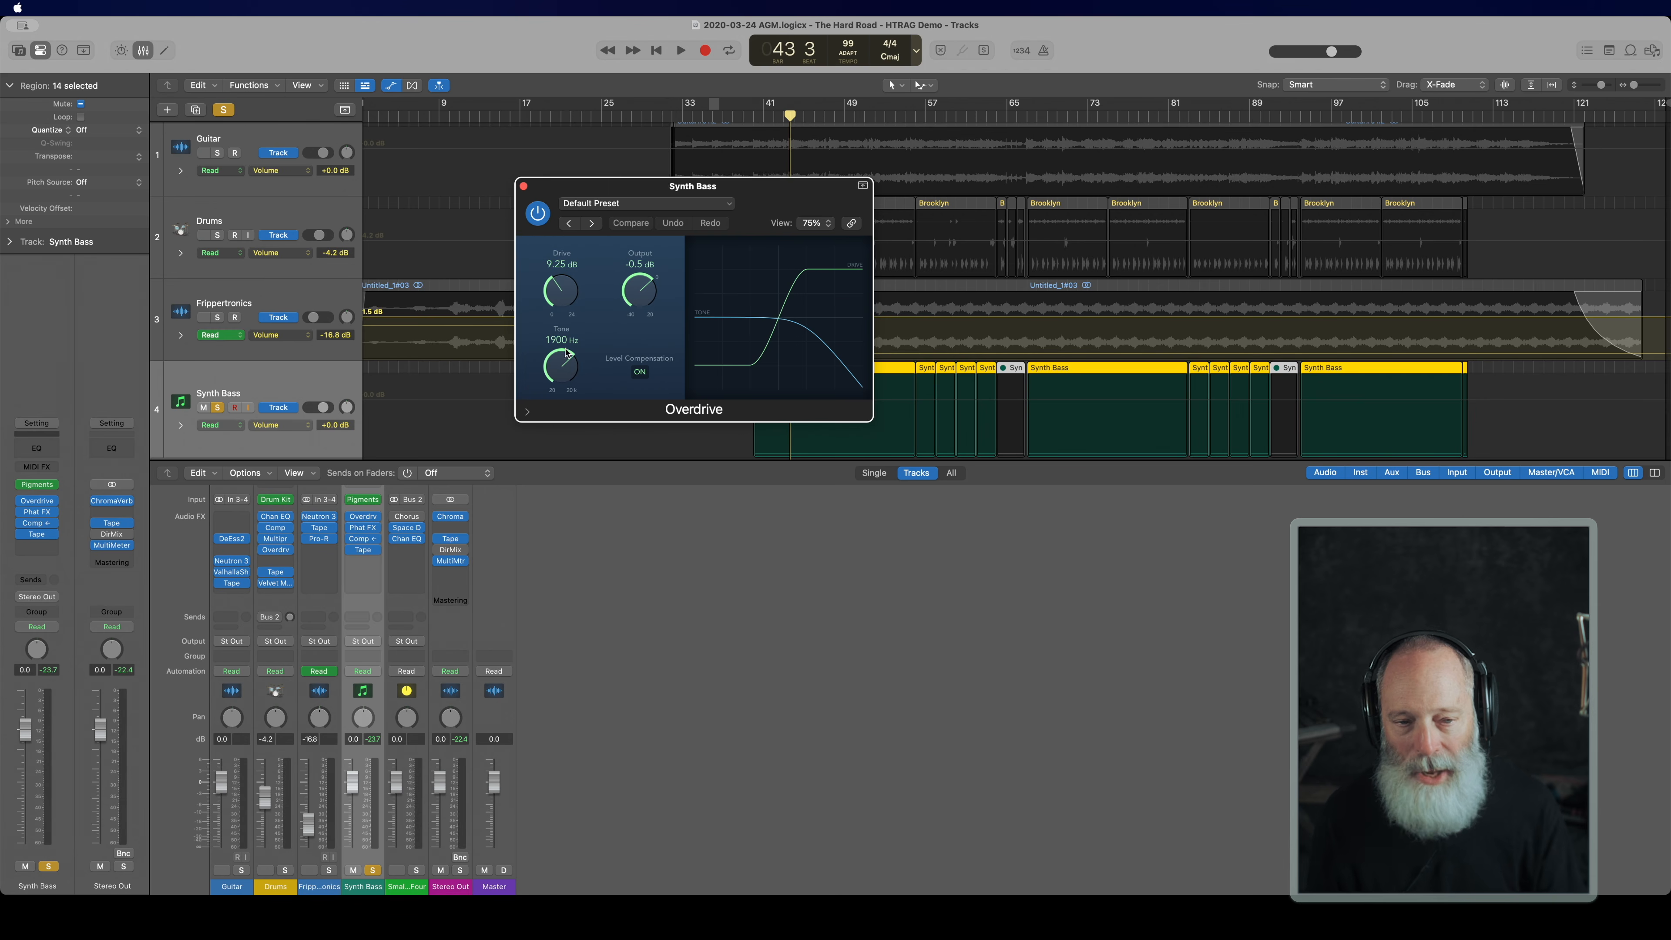
pyautogui.click(523, 186)
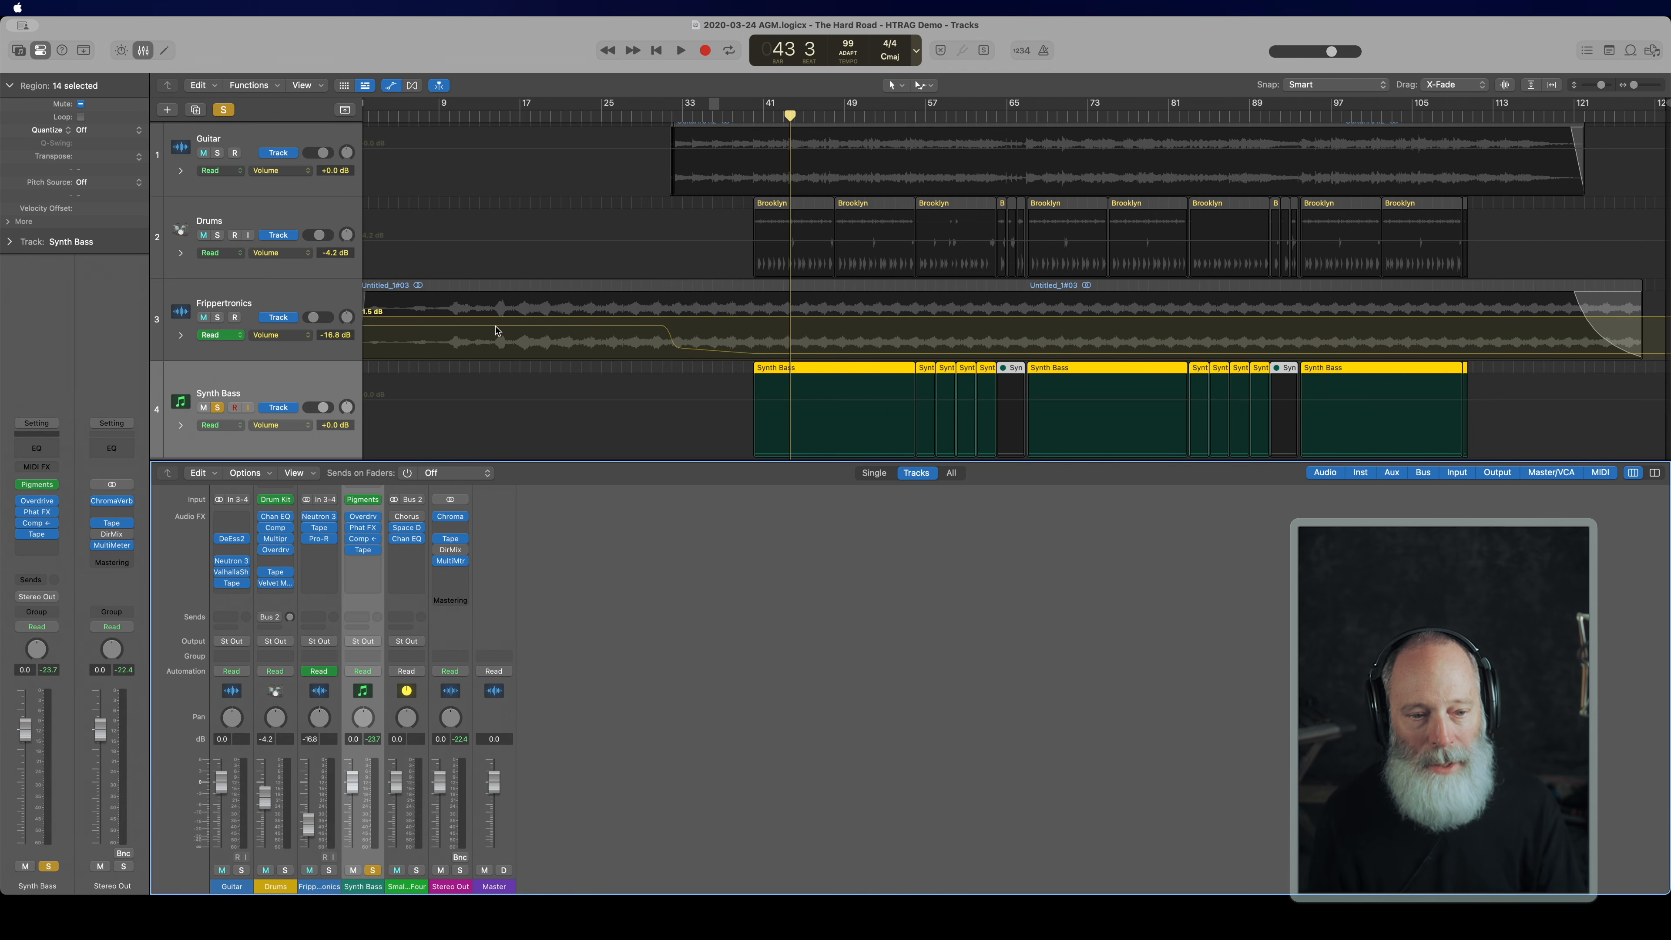
# Step: Open Phat FX on Synth Bass, examine its Bigger Bass settings and play the soloed track through it
pyautogui.click(364, 528)
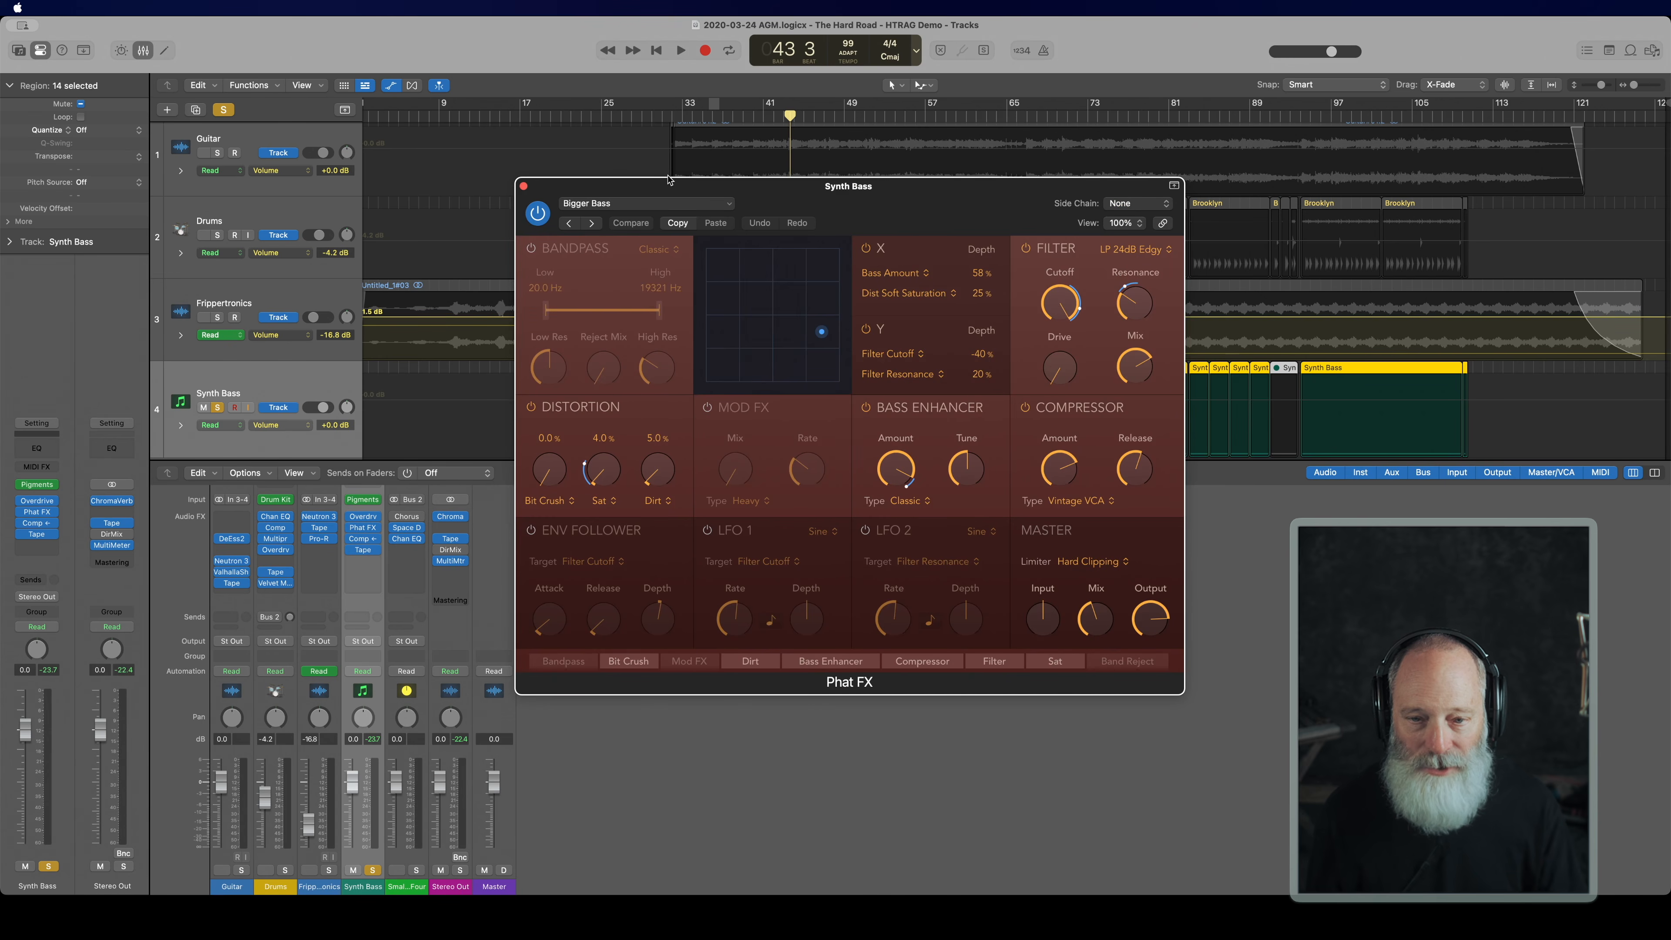
pyautogui.moveTo(658, 191)
pyautogui.mouseDown()
pyautogui.moveTo(674, 225)
pyautogui.moveTo(651, 214)
pyautogui.mouseUp()
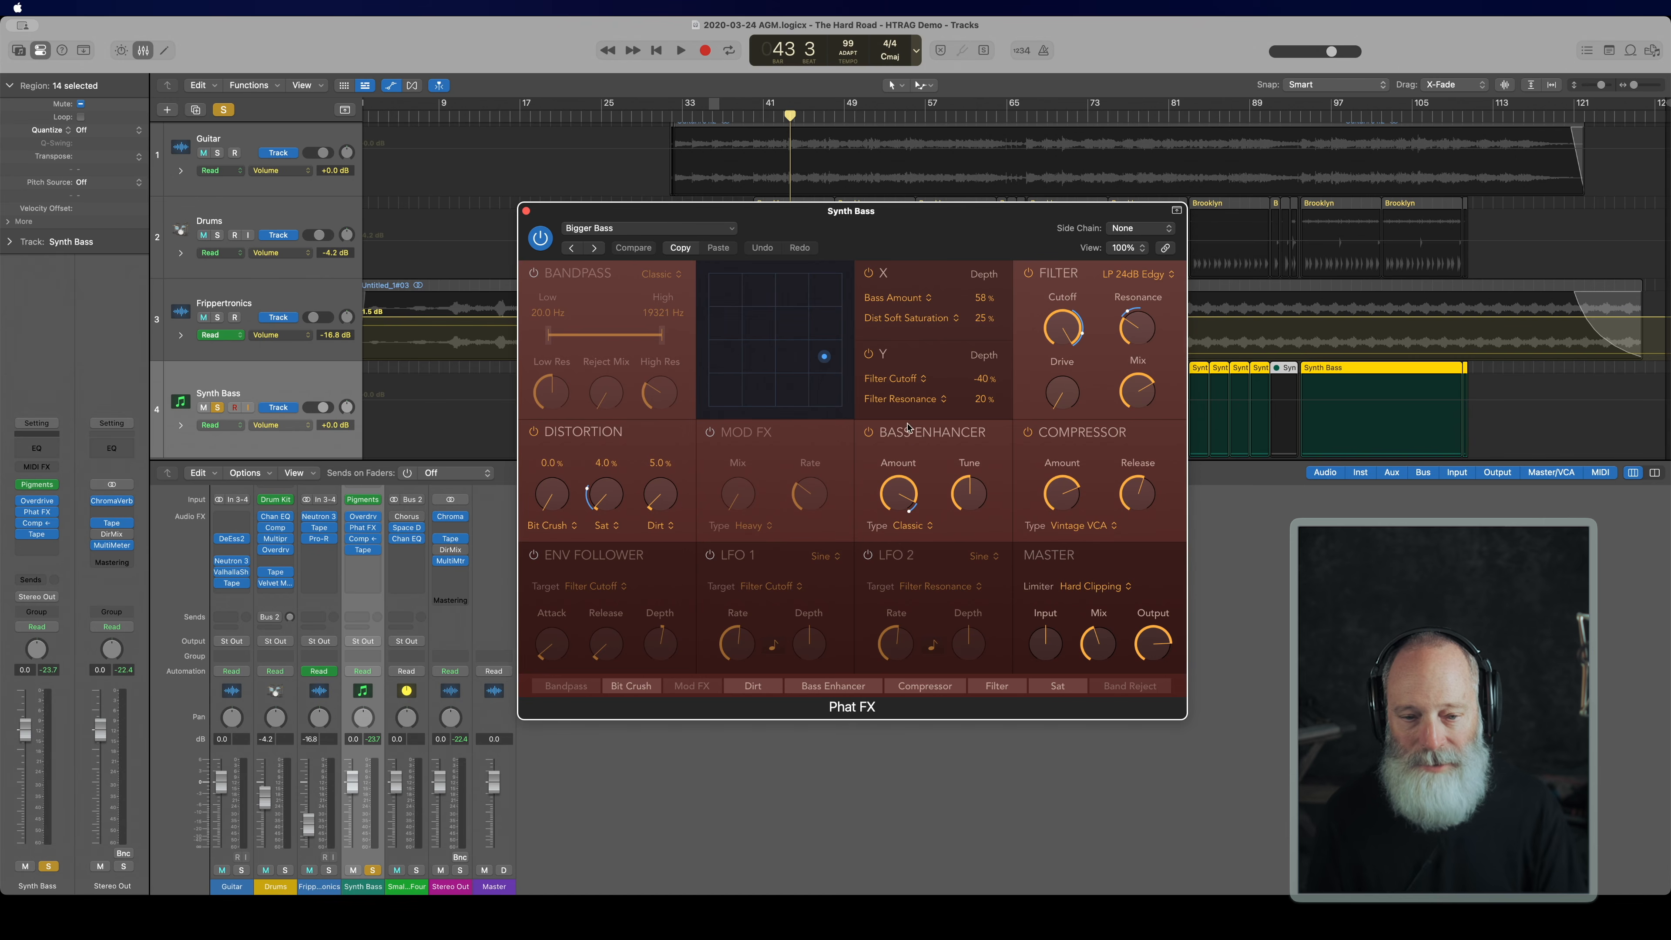
pyautogui.moveTo(1035, 471)
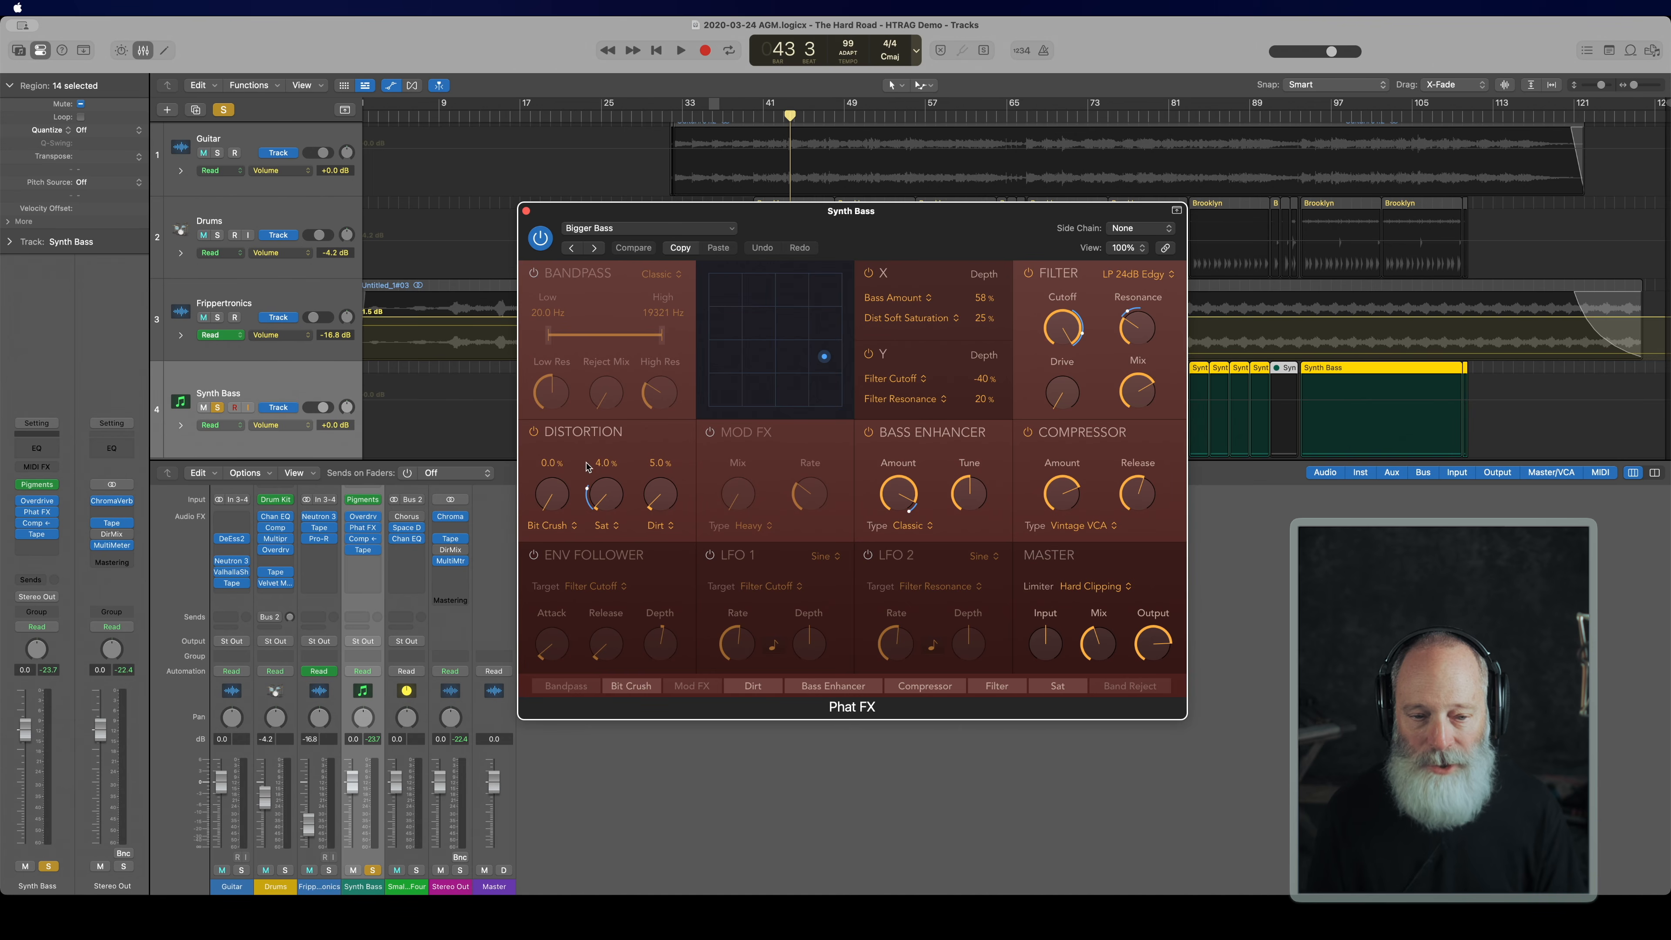
pyautogui.press('space')
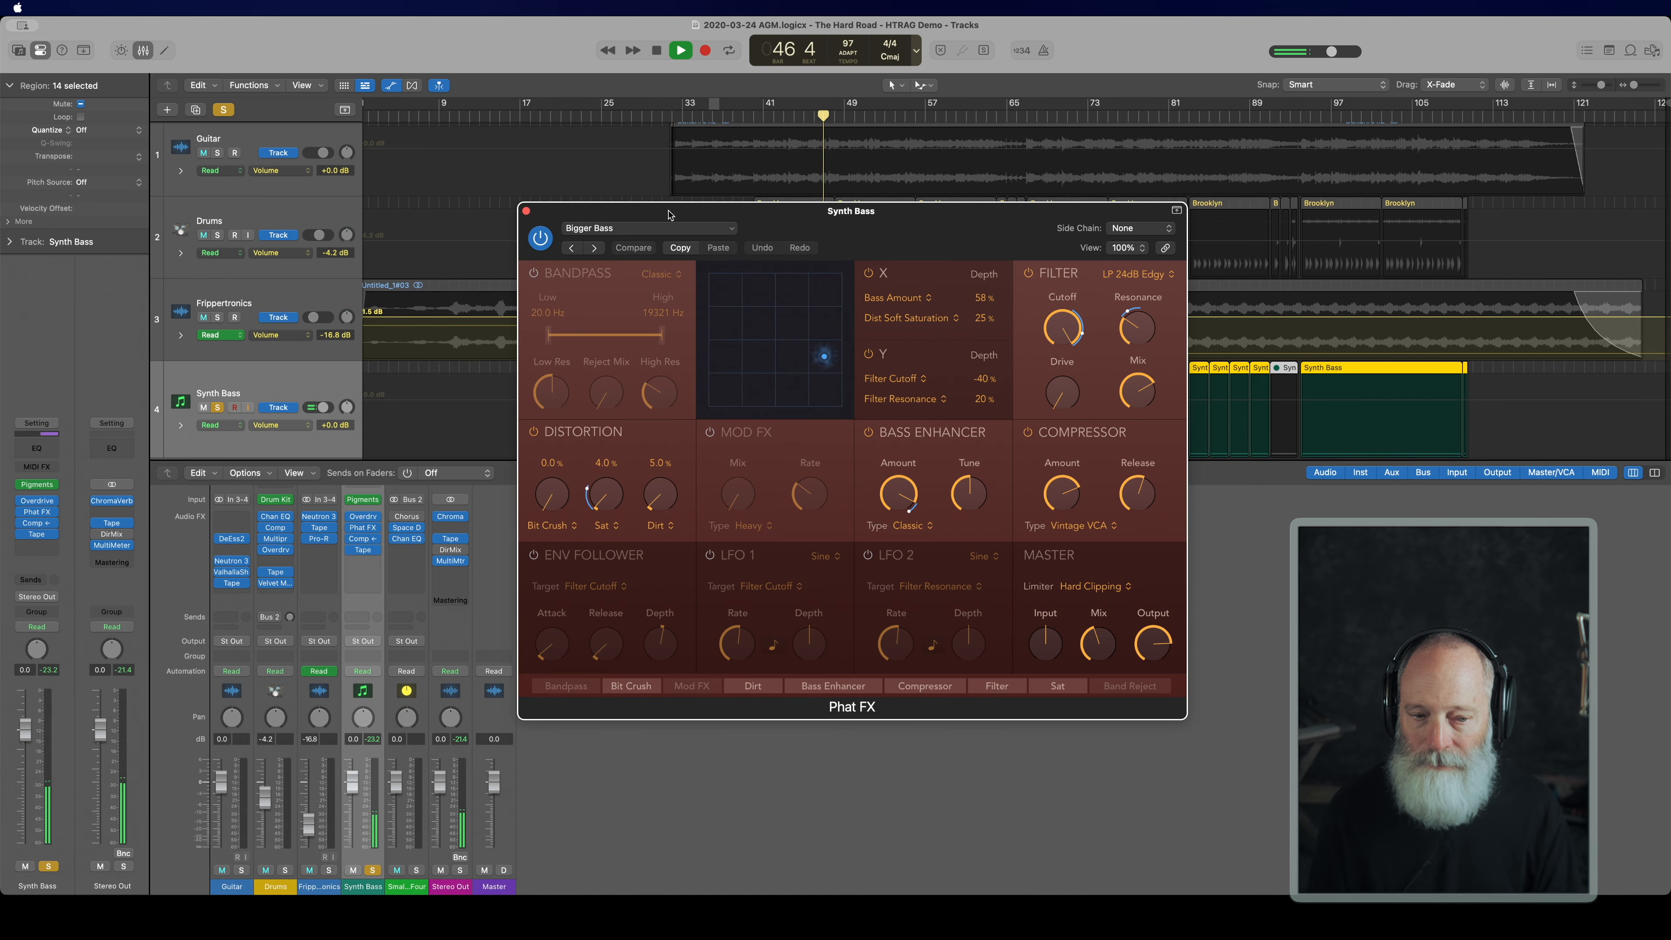
pyautogui.press('space')
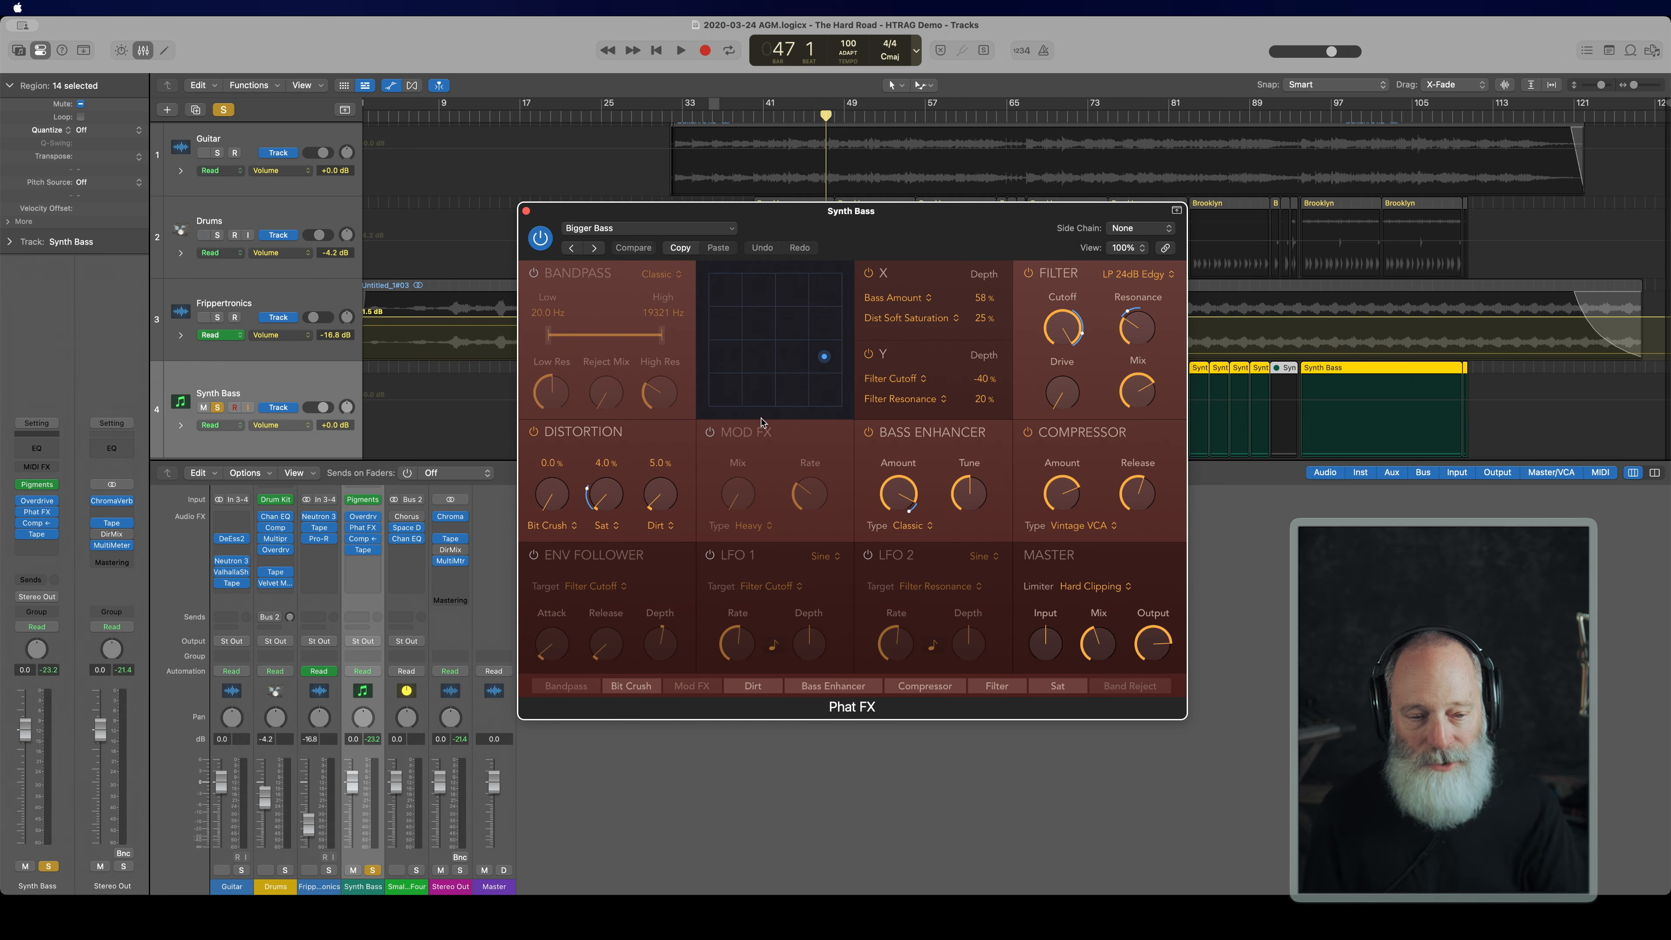
# Step: Open the Synth Bass Compressor, check which track feeds its side chain, and close both the Compressor and Phat FX
pyautogui.moveTo(361, 542)
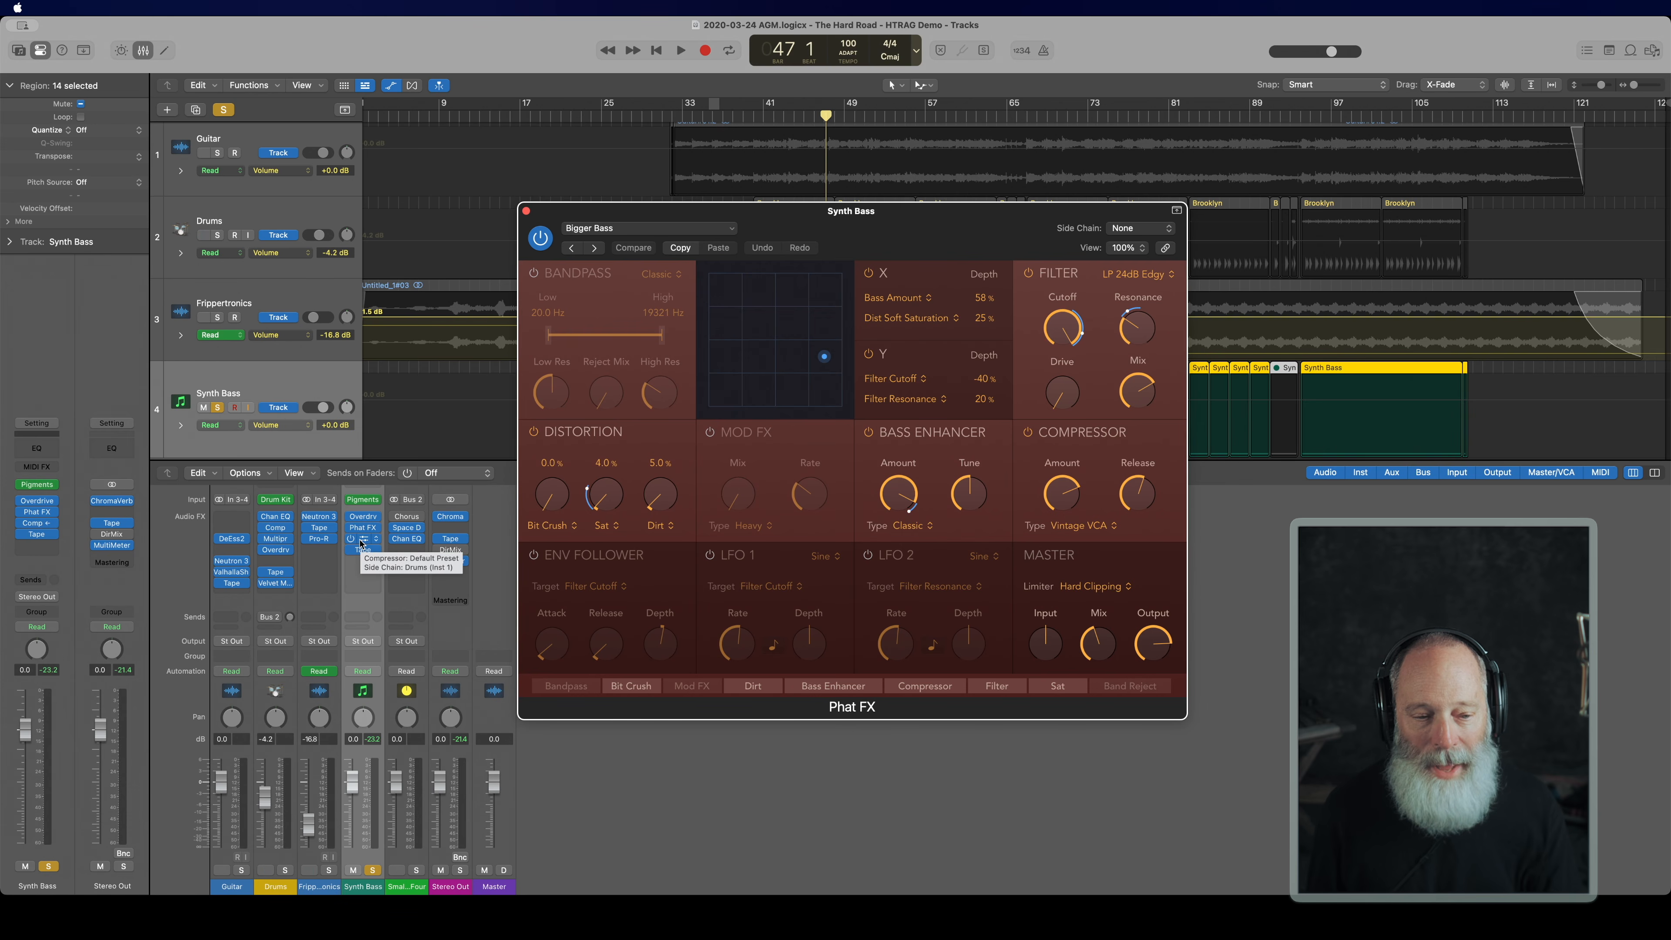
pyautogui.click(361, 542)
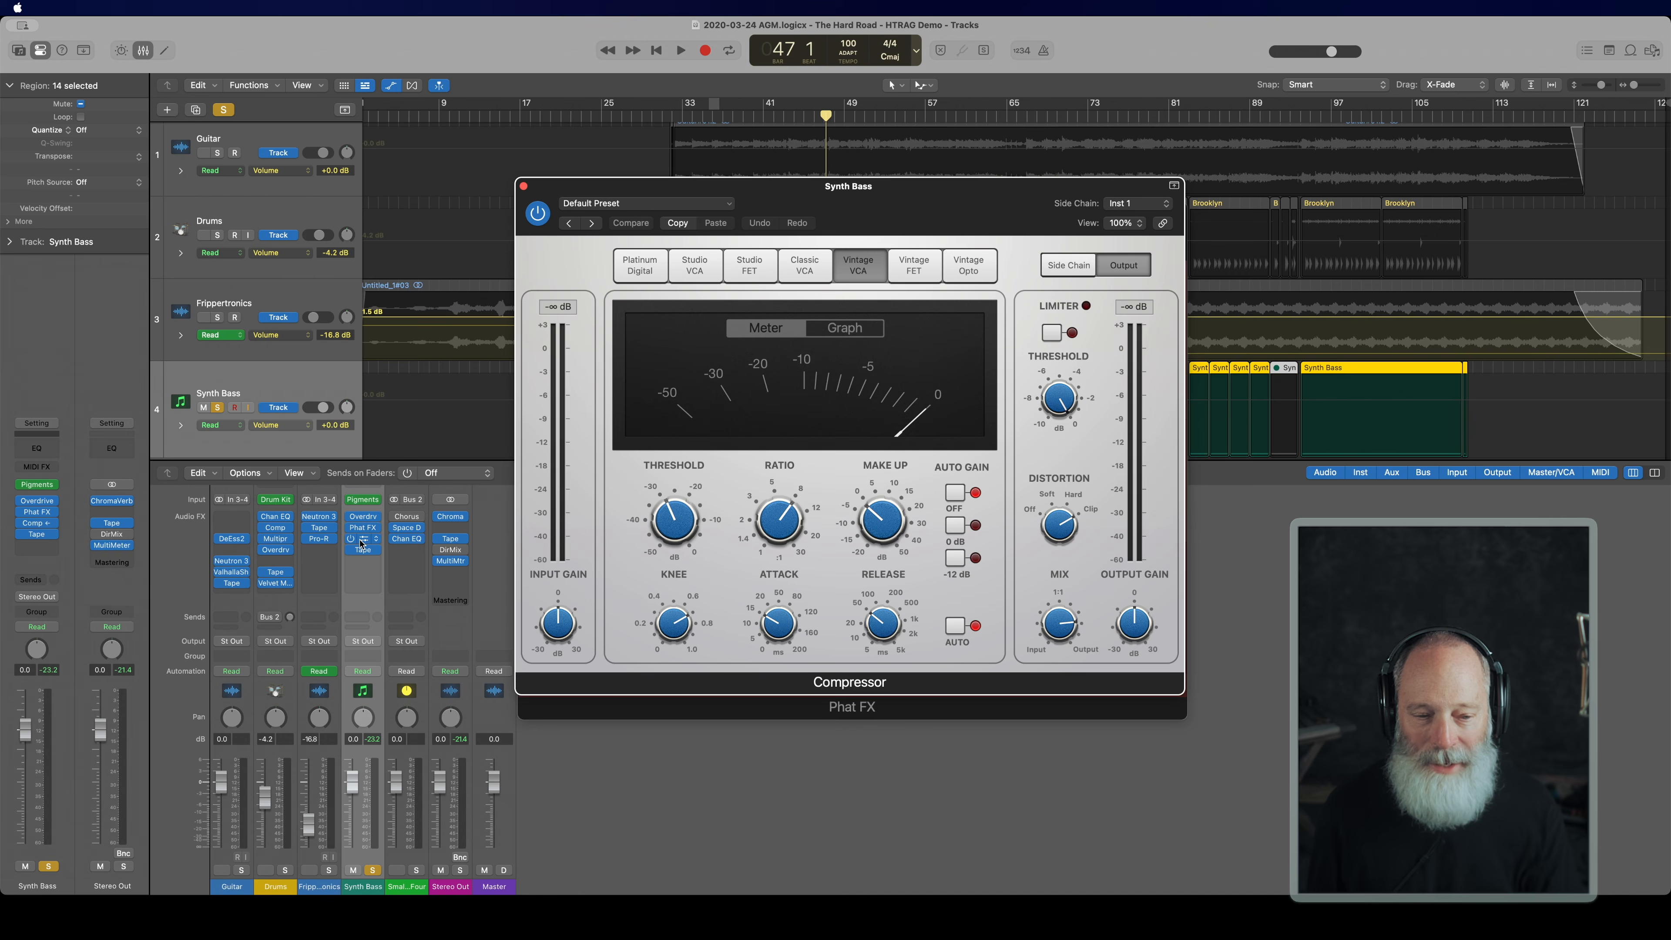
pyautogui.click(1124, 205)
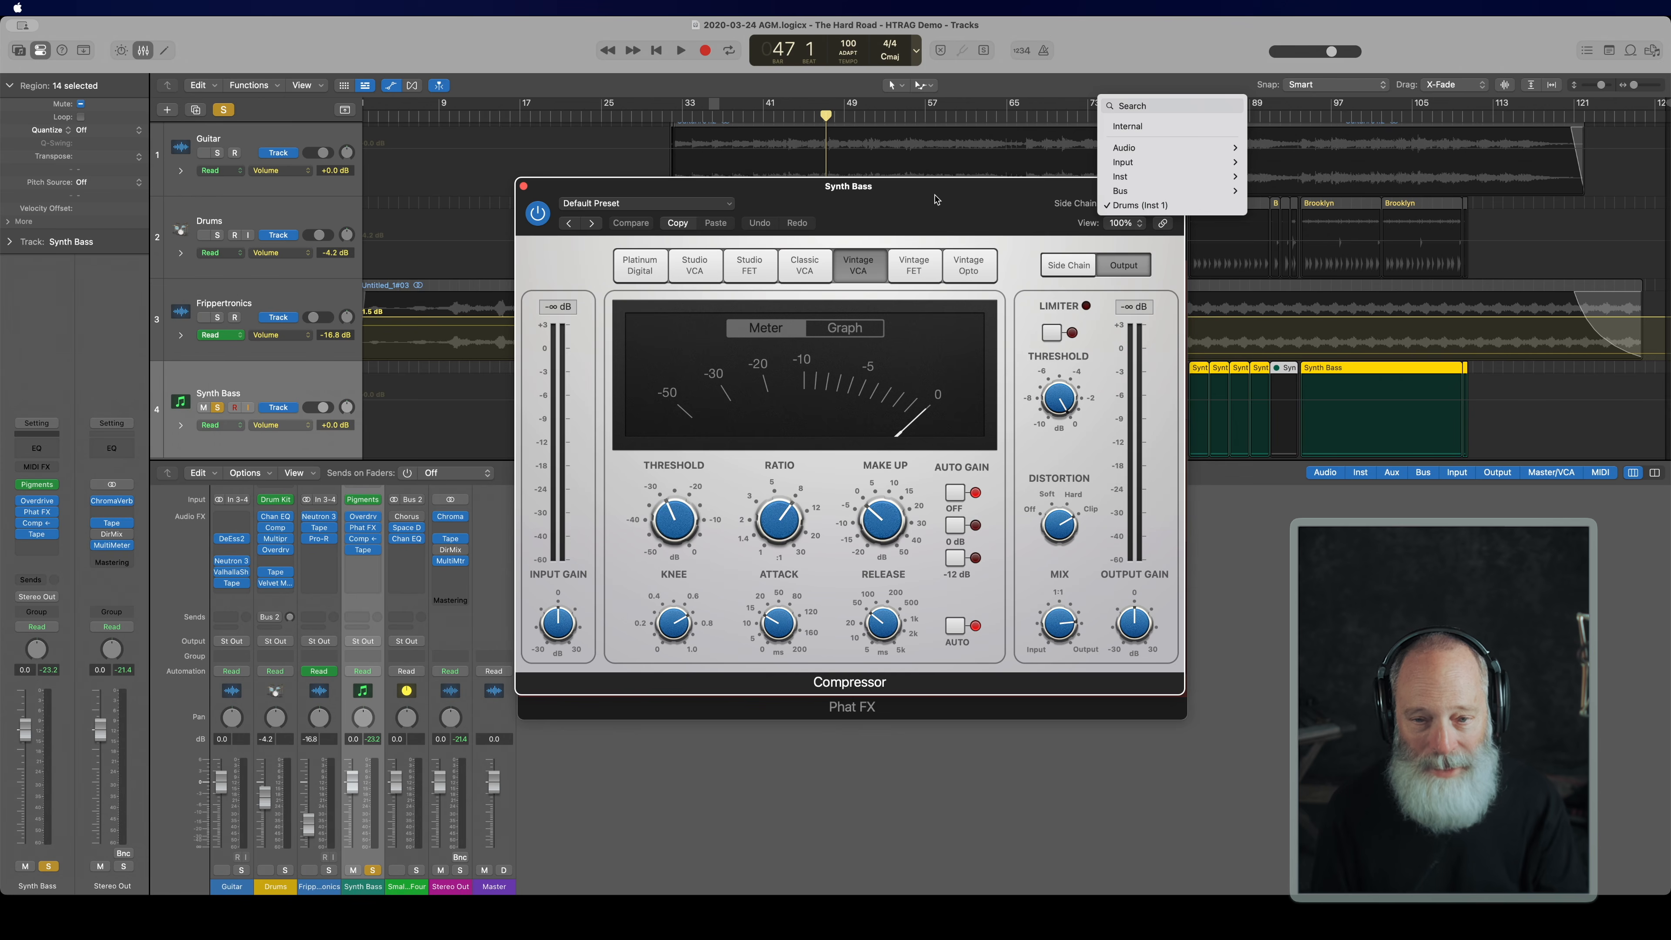
pyautogui.click(525, 189)
pyautogui.click(524, 187)
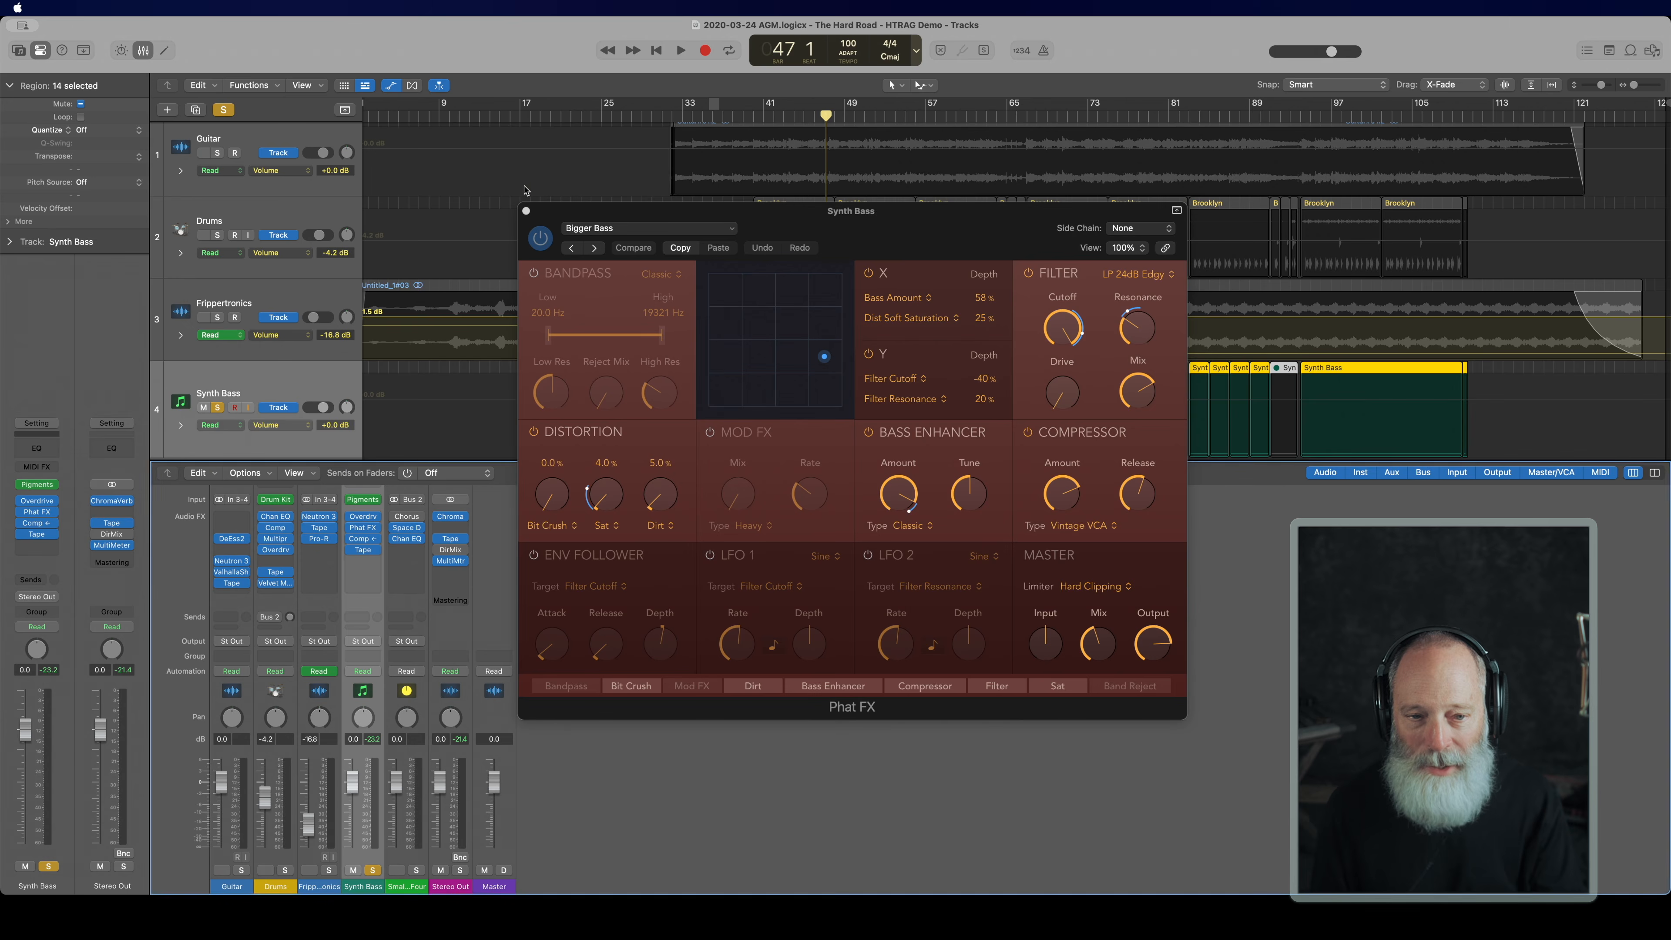
pyautogui.click(525, 211)
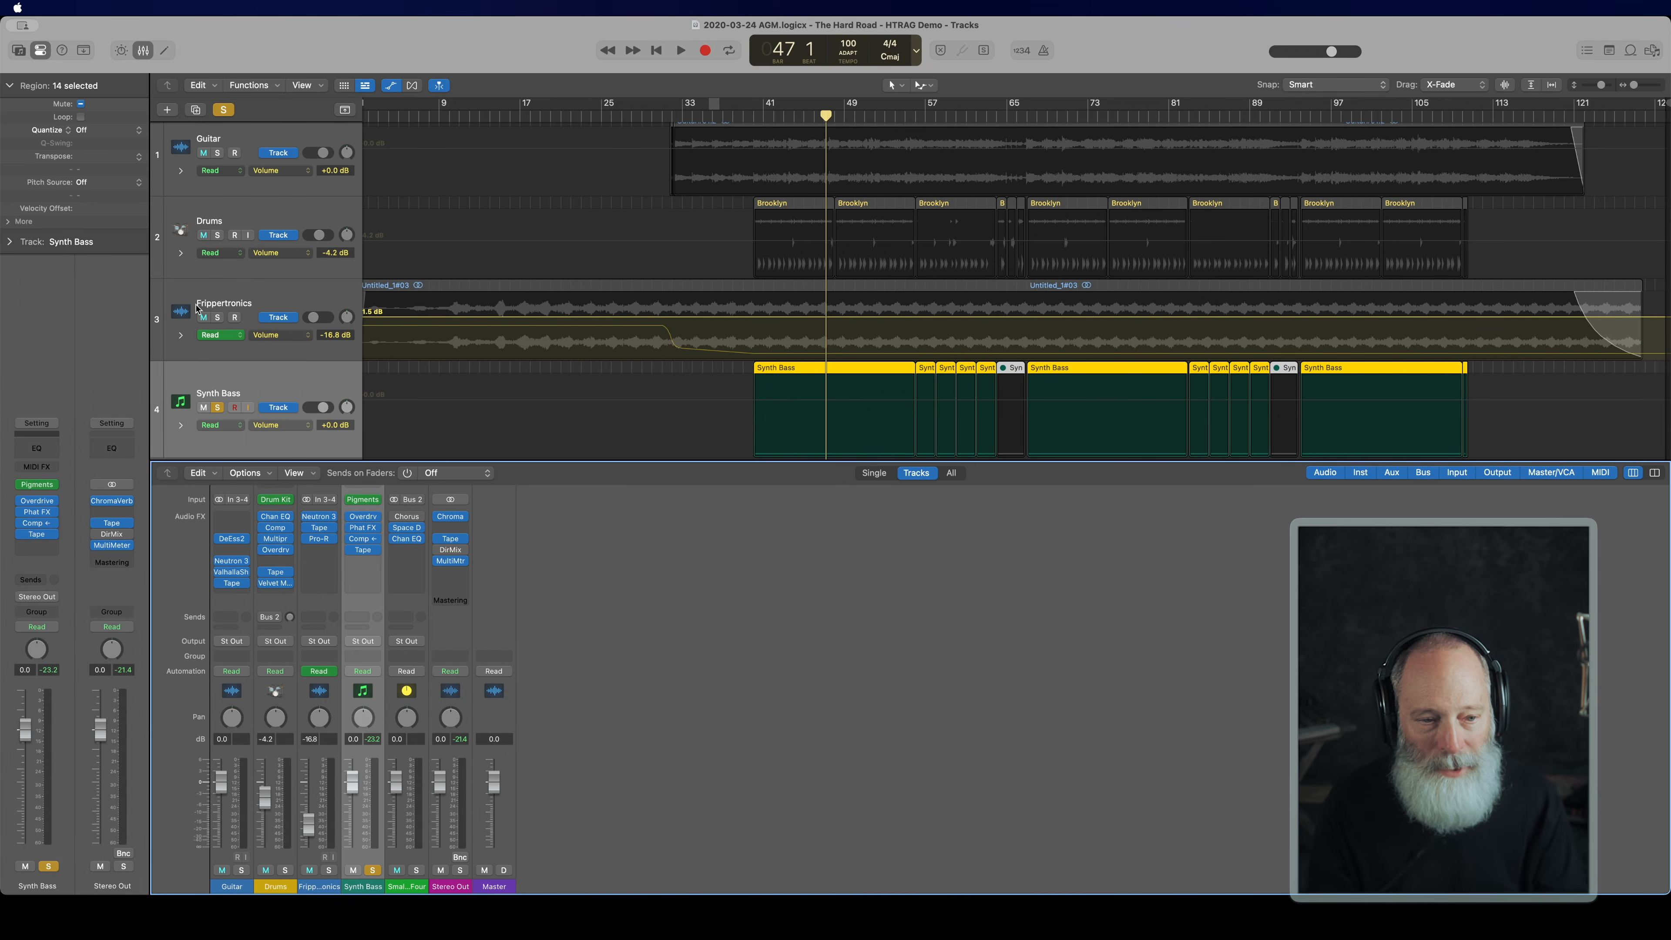
# Step: Solo Drums together with Synth Bass, play both tracks from bar 47, and take Drums back out of solo
pyautogui.click(218, 236)
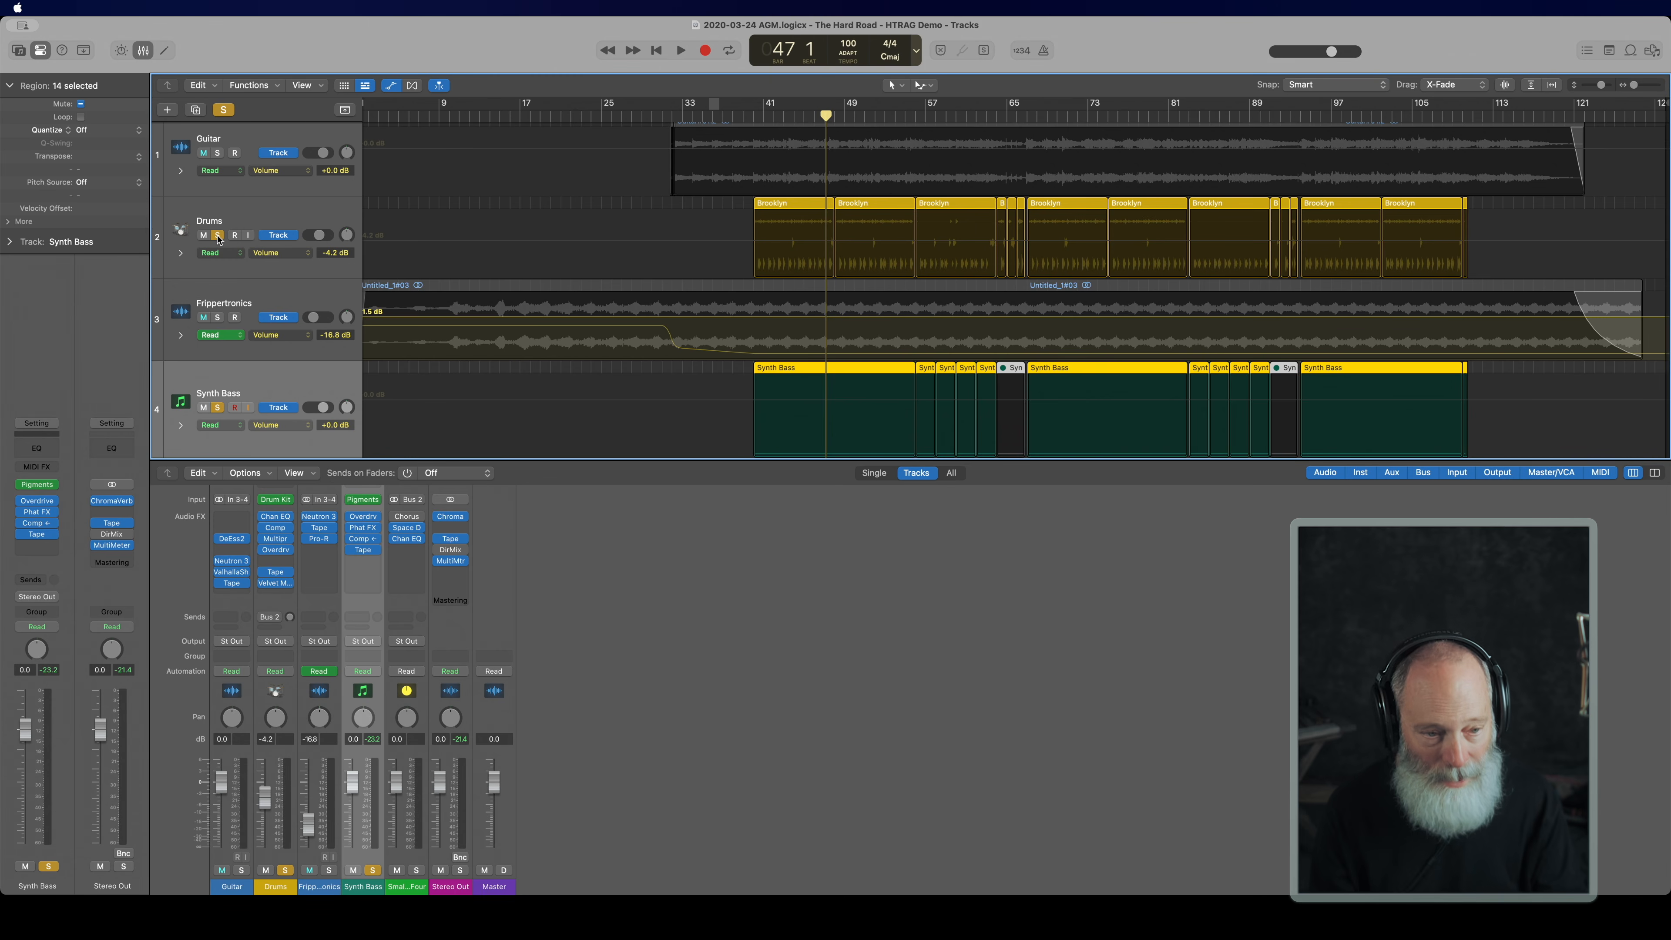
pyautogui.press('space')
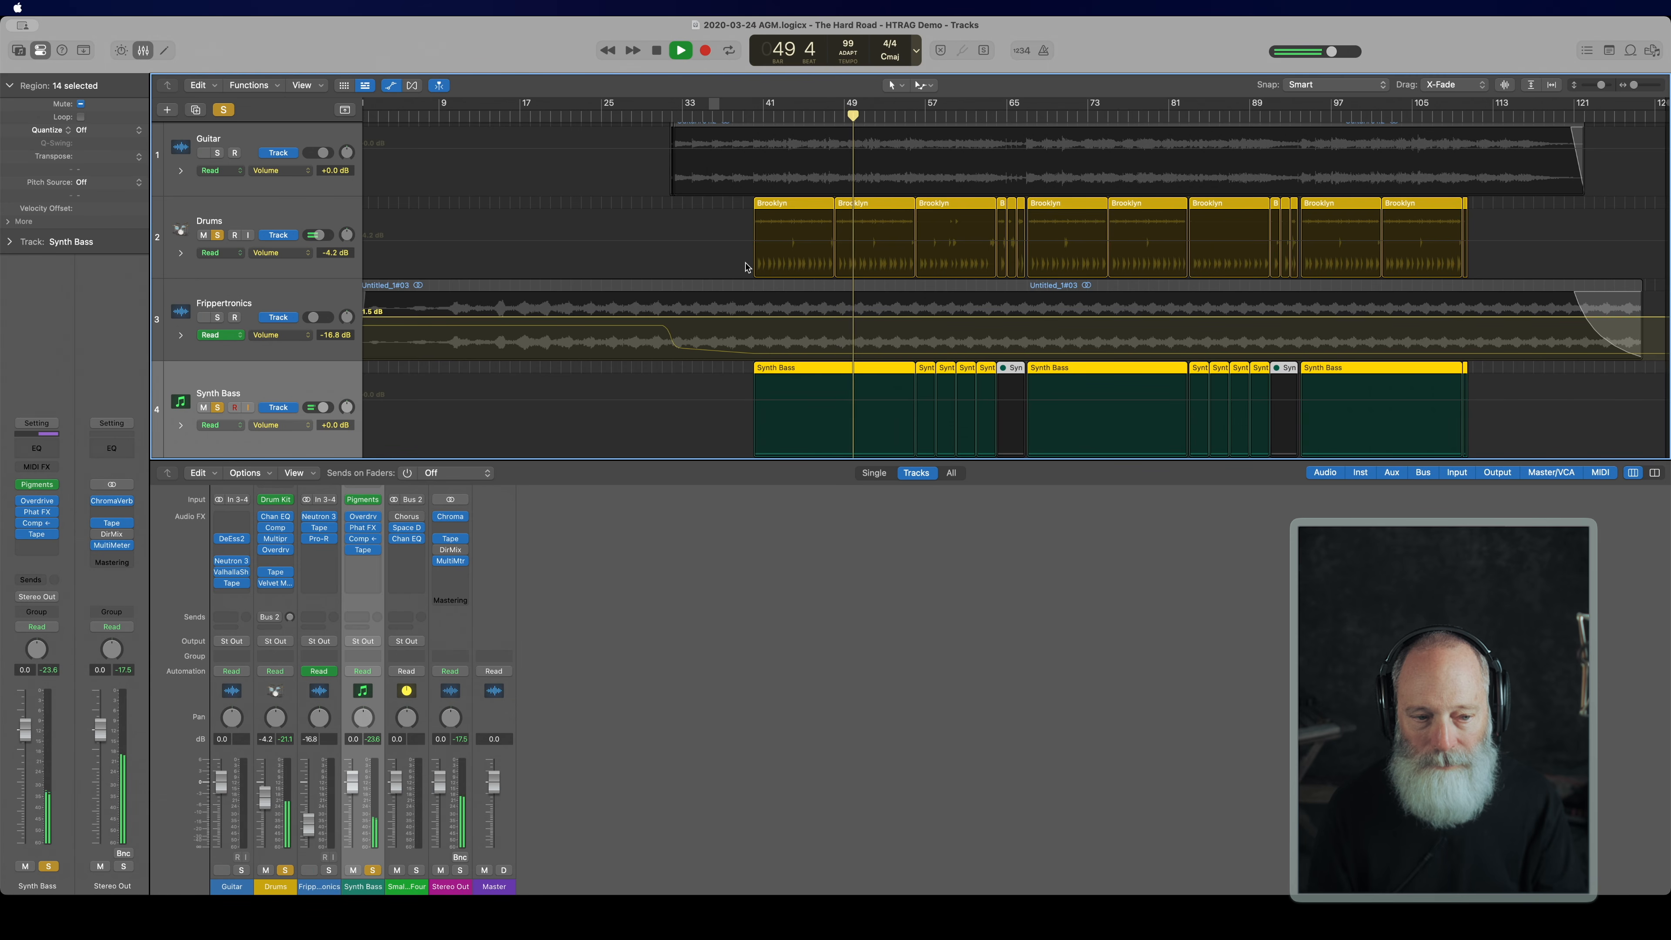
pyautogui.press('space')
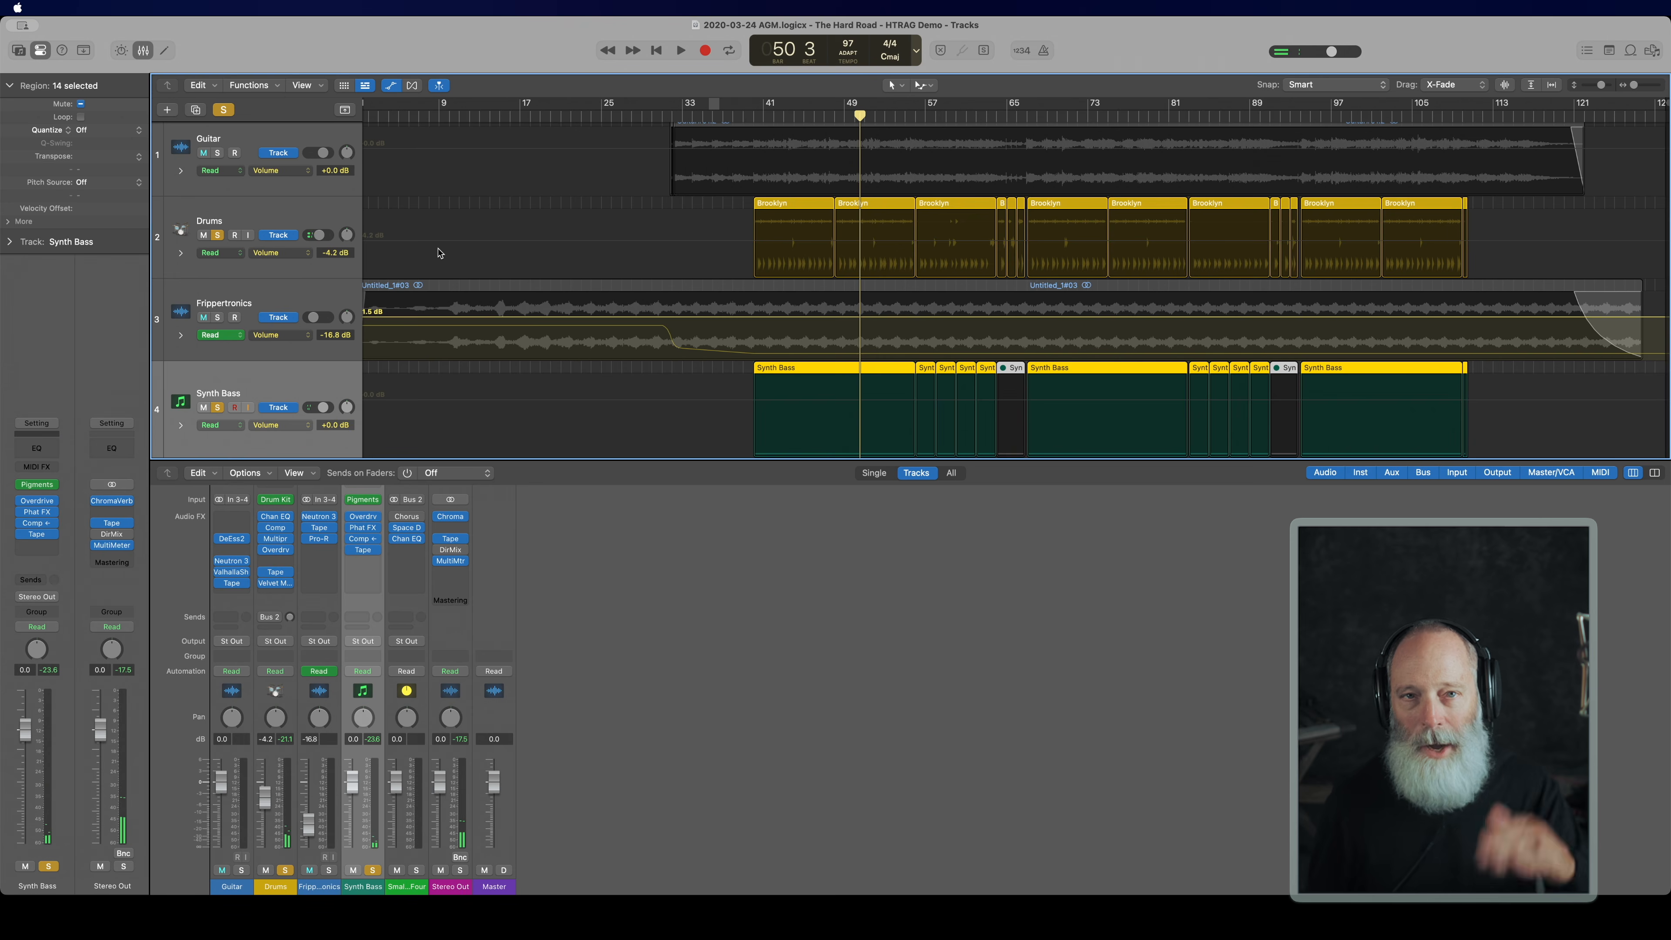
pyautogui.click(218, 236)
# Step: Play the soloed Synth Bass while watching its Compressor's gain-reduction meter respond to the side chain, then stop playback and close the plug-in
pyautogui.press('space')
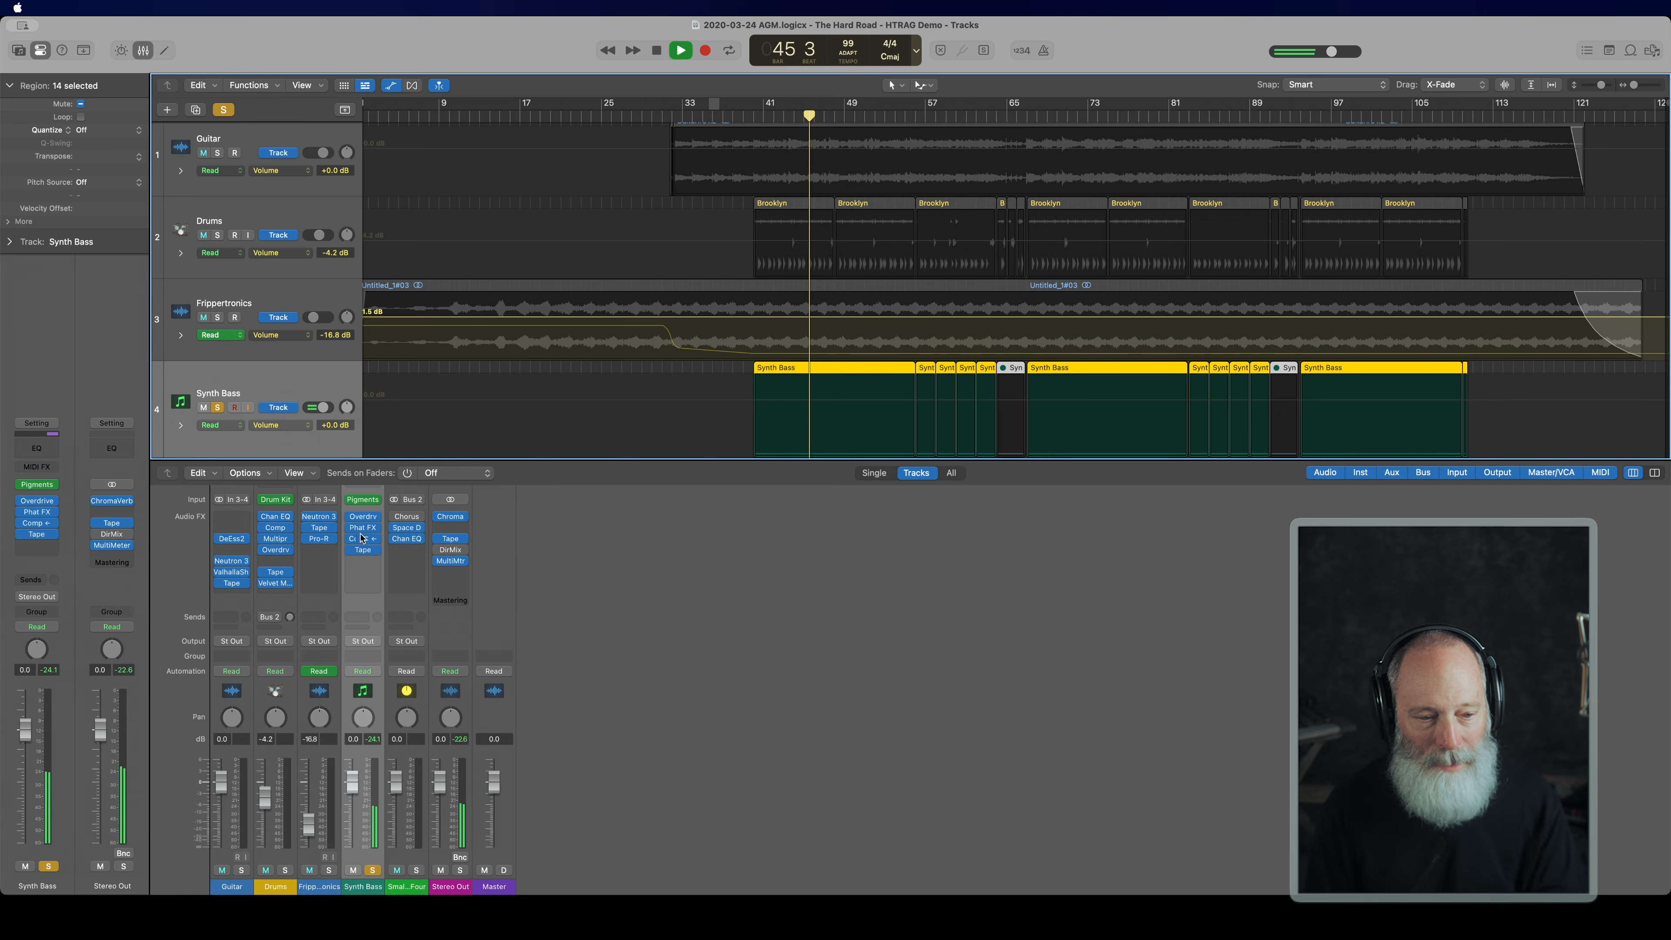
pyautogui.click(362, 538)
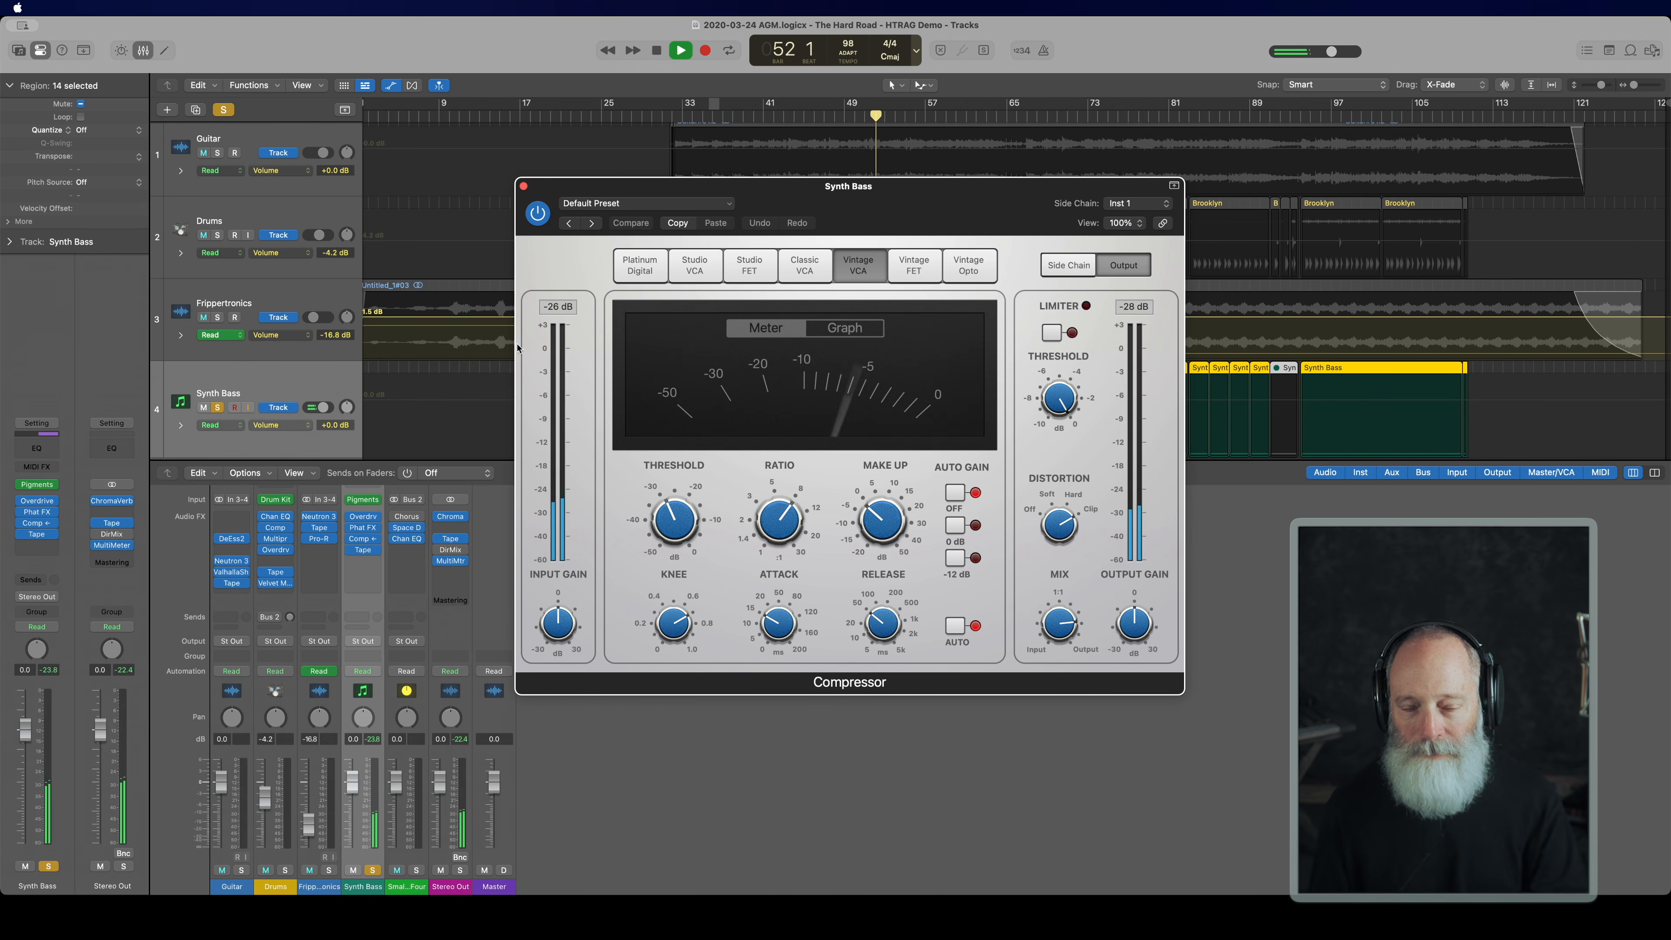
pyautogui.press('space')
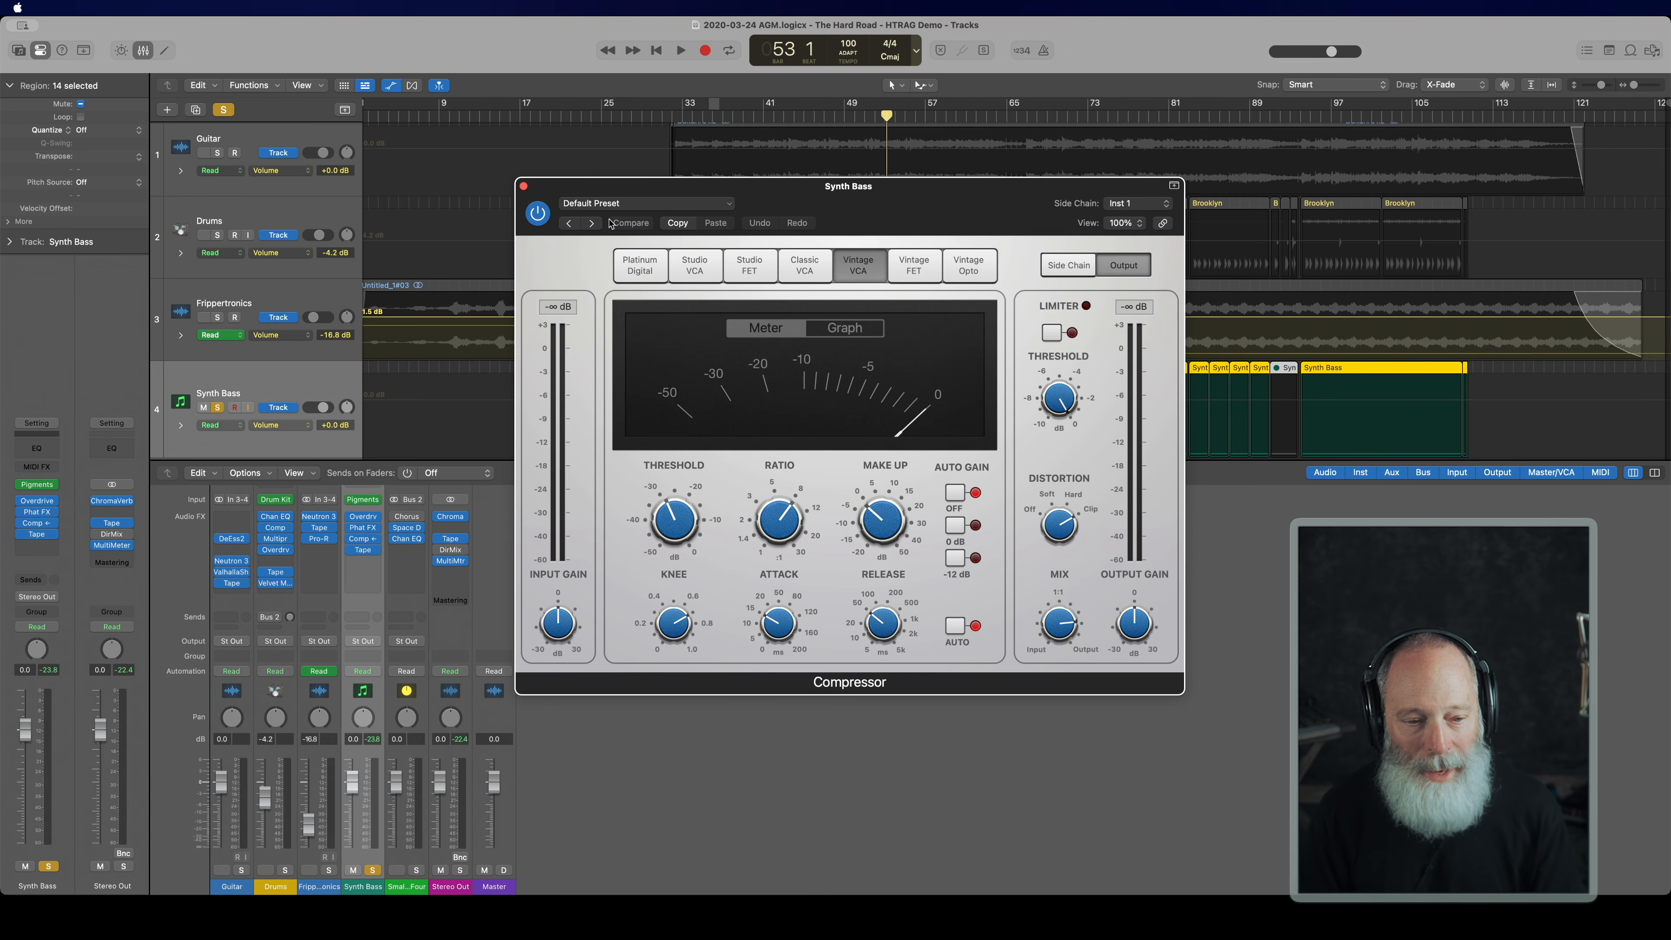
pyautogui.click(524, 188)
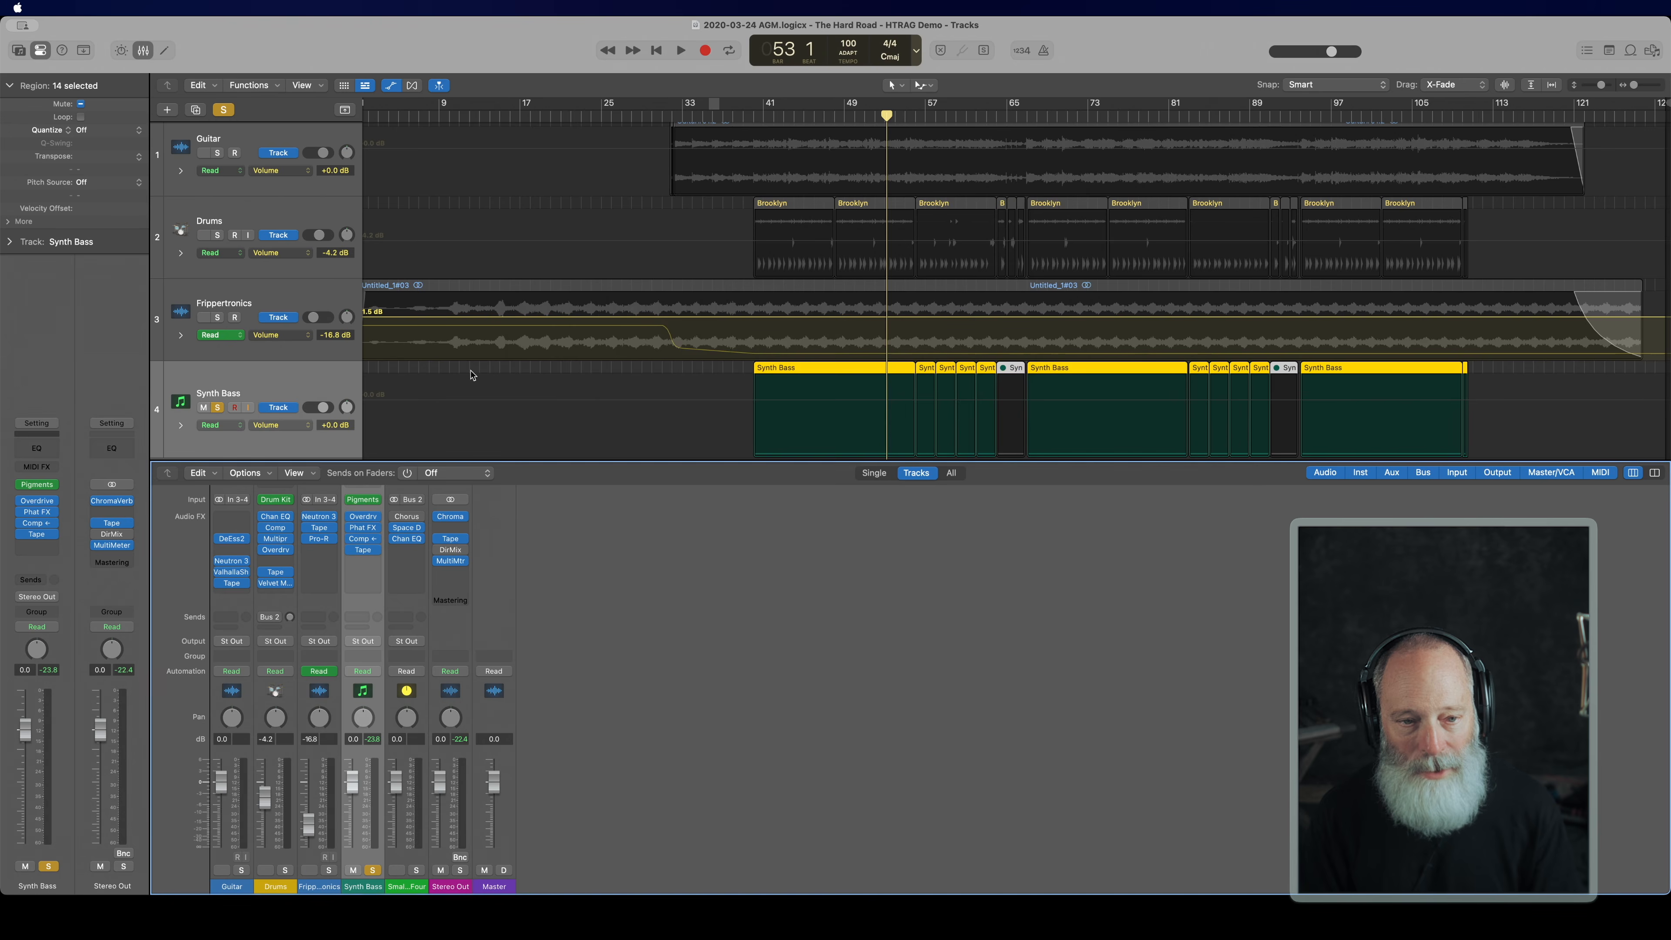
# Step: Open the Tape plug-in on Synth Bass, examine its settings and close it
pyautogui.click(363, 552)
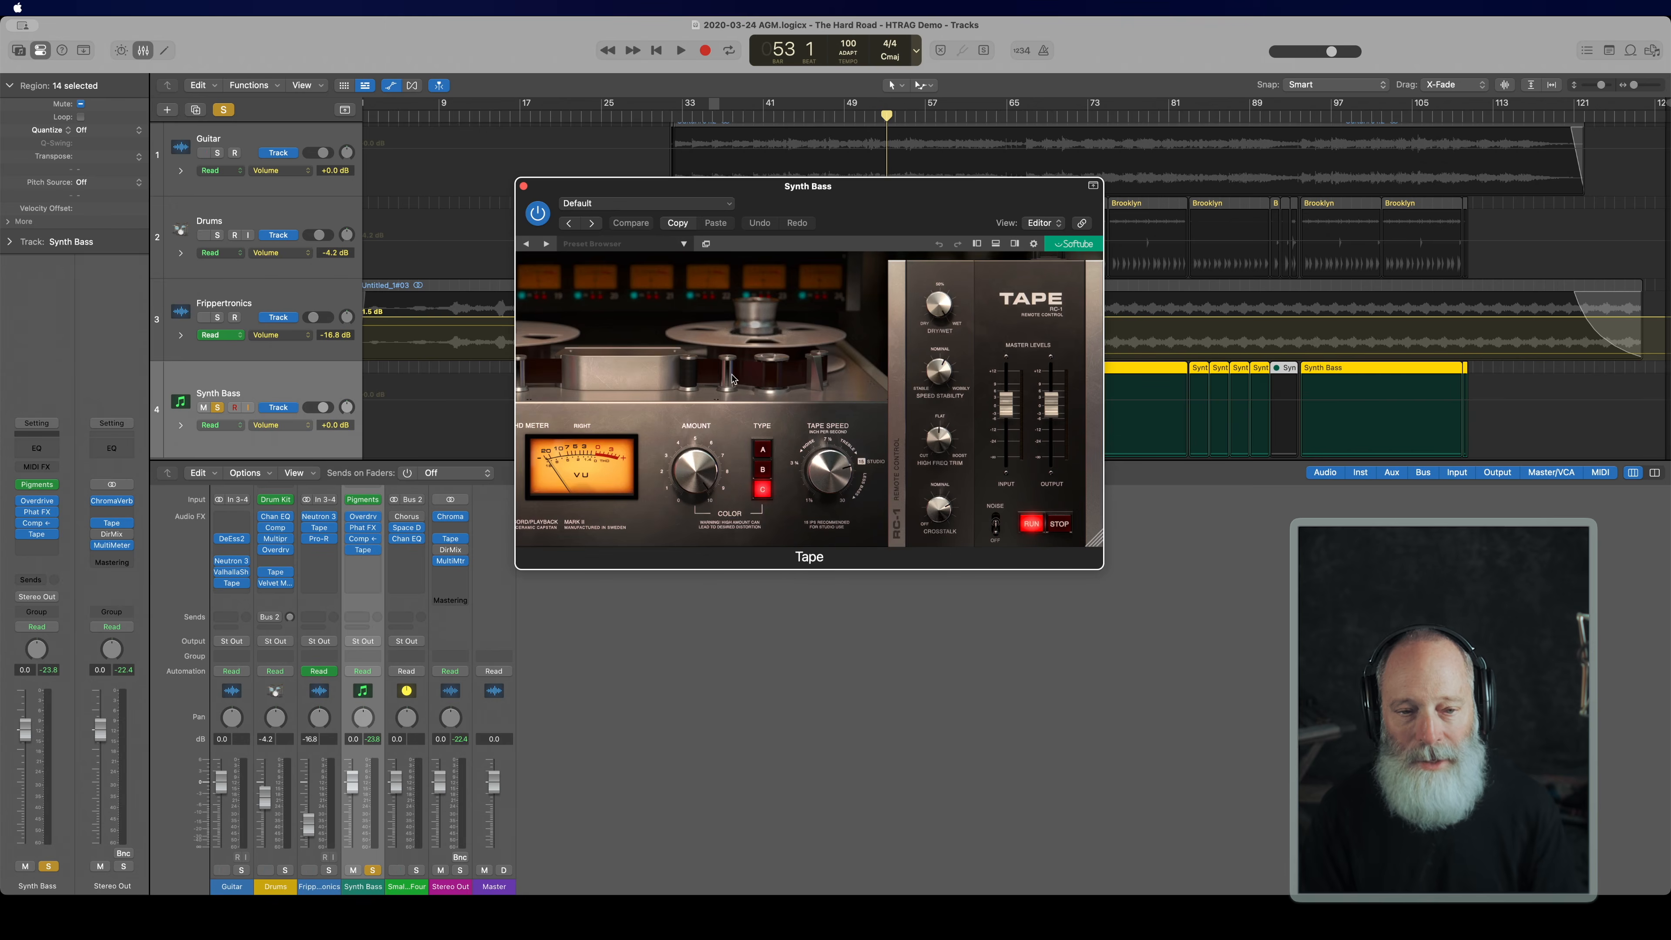
pyautogui.moveTo(645, 186); pyautogui.dragTo(734, 325)
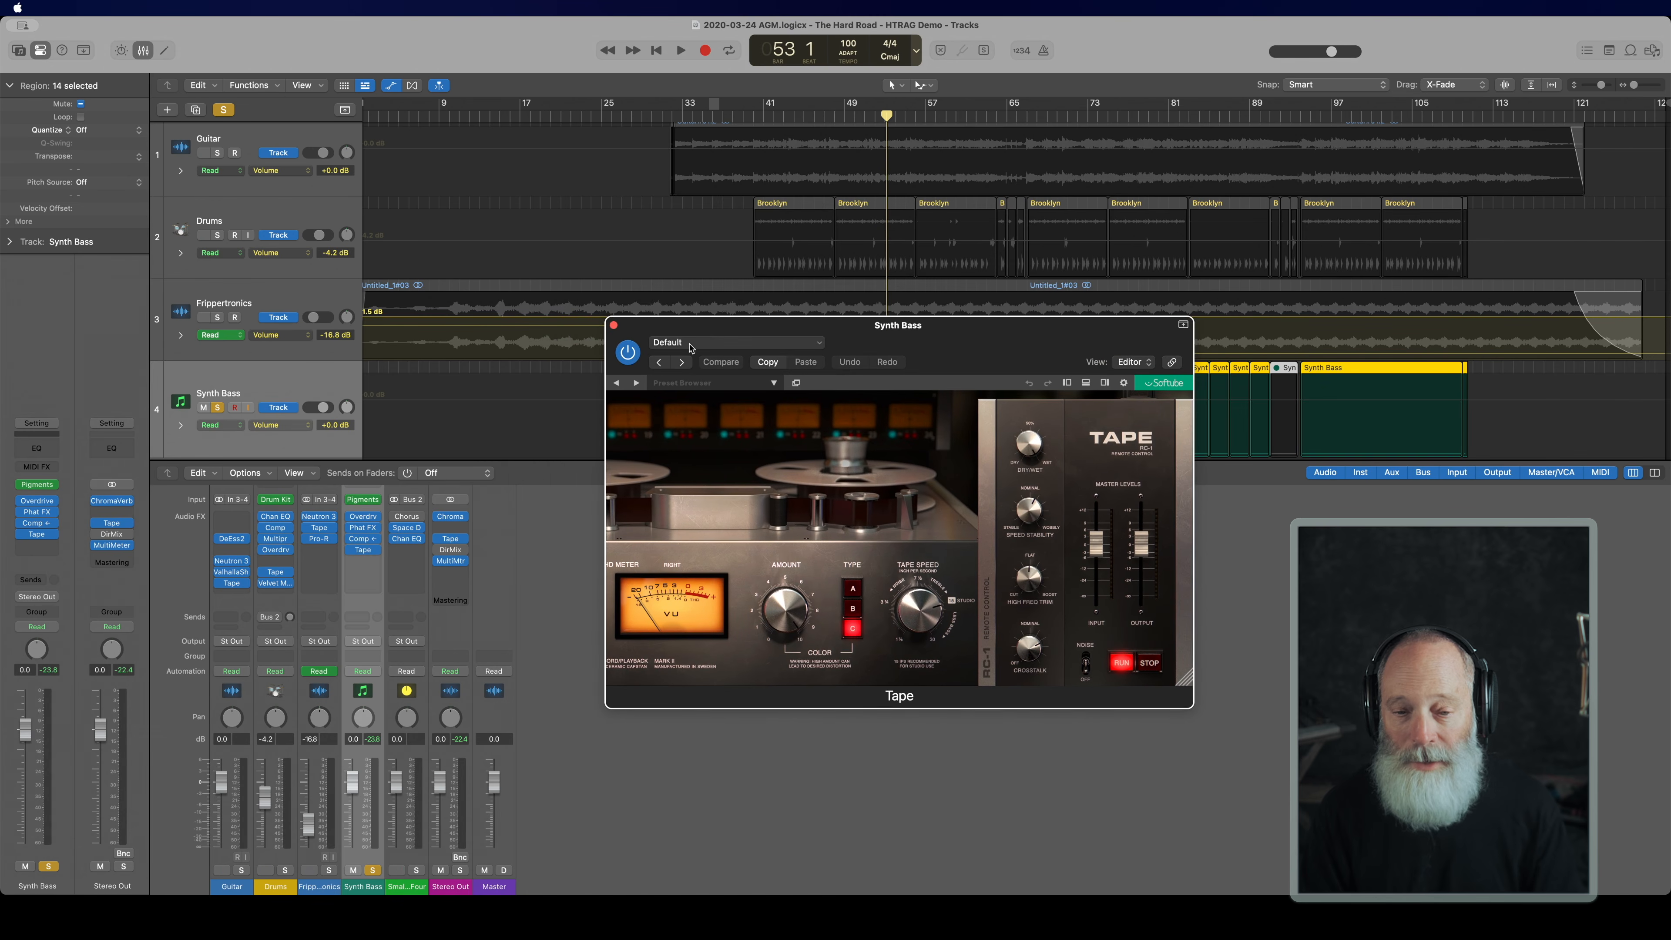
pyautogui.click(613, 325)
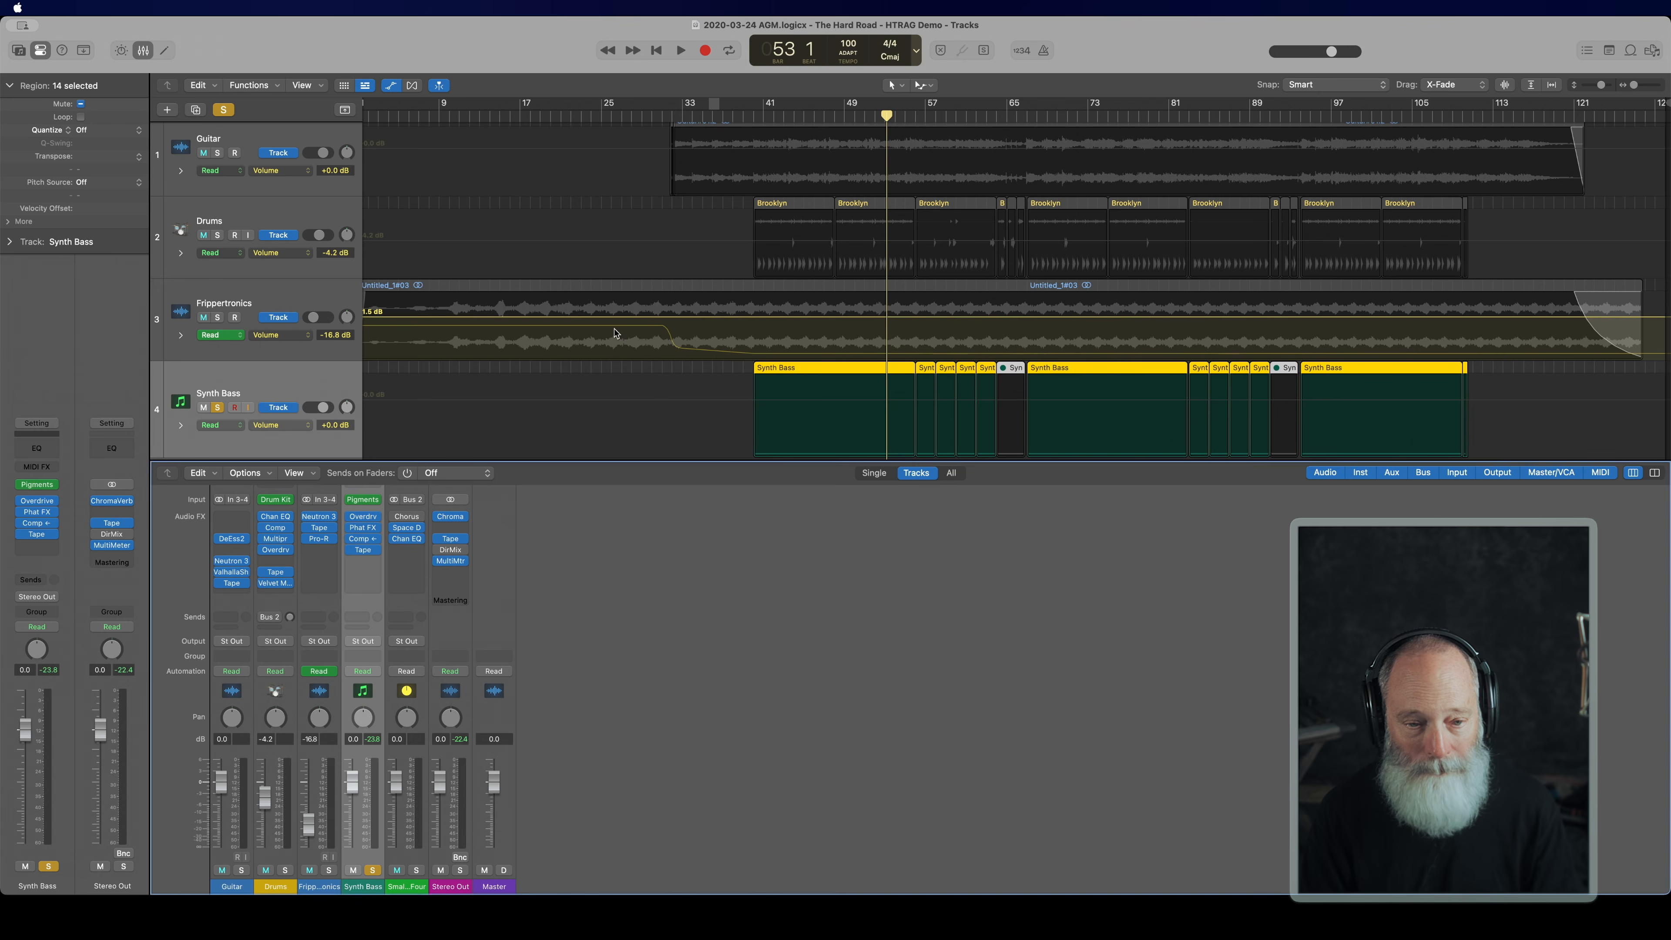
# Step: Switch the solo from Synth Bass to Drums and audition the arrangement from bar 40
pyautogui.click(218, 408)
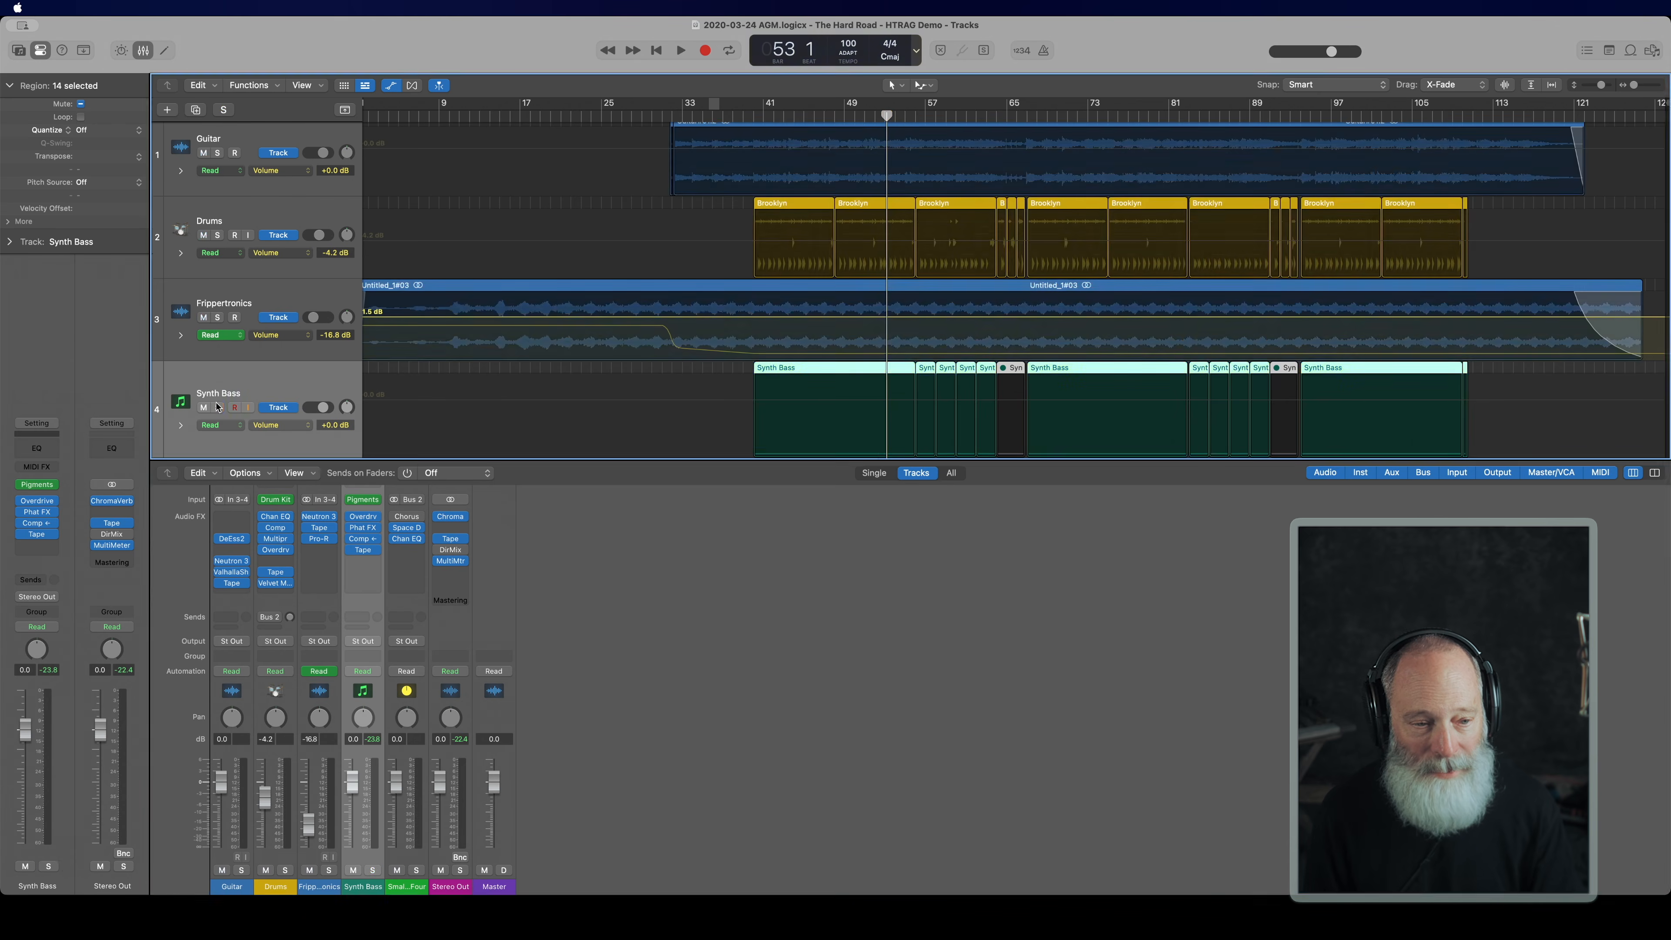
pyautogui.click(217, 235)
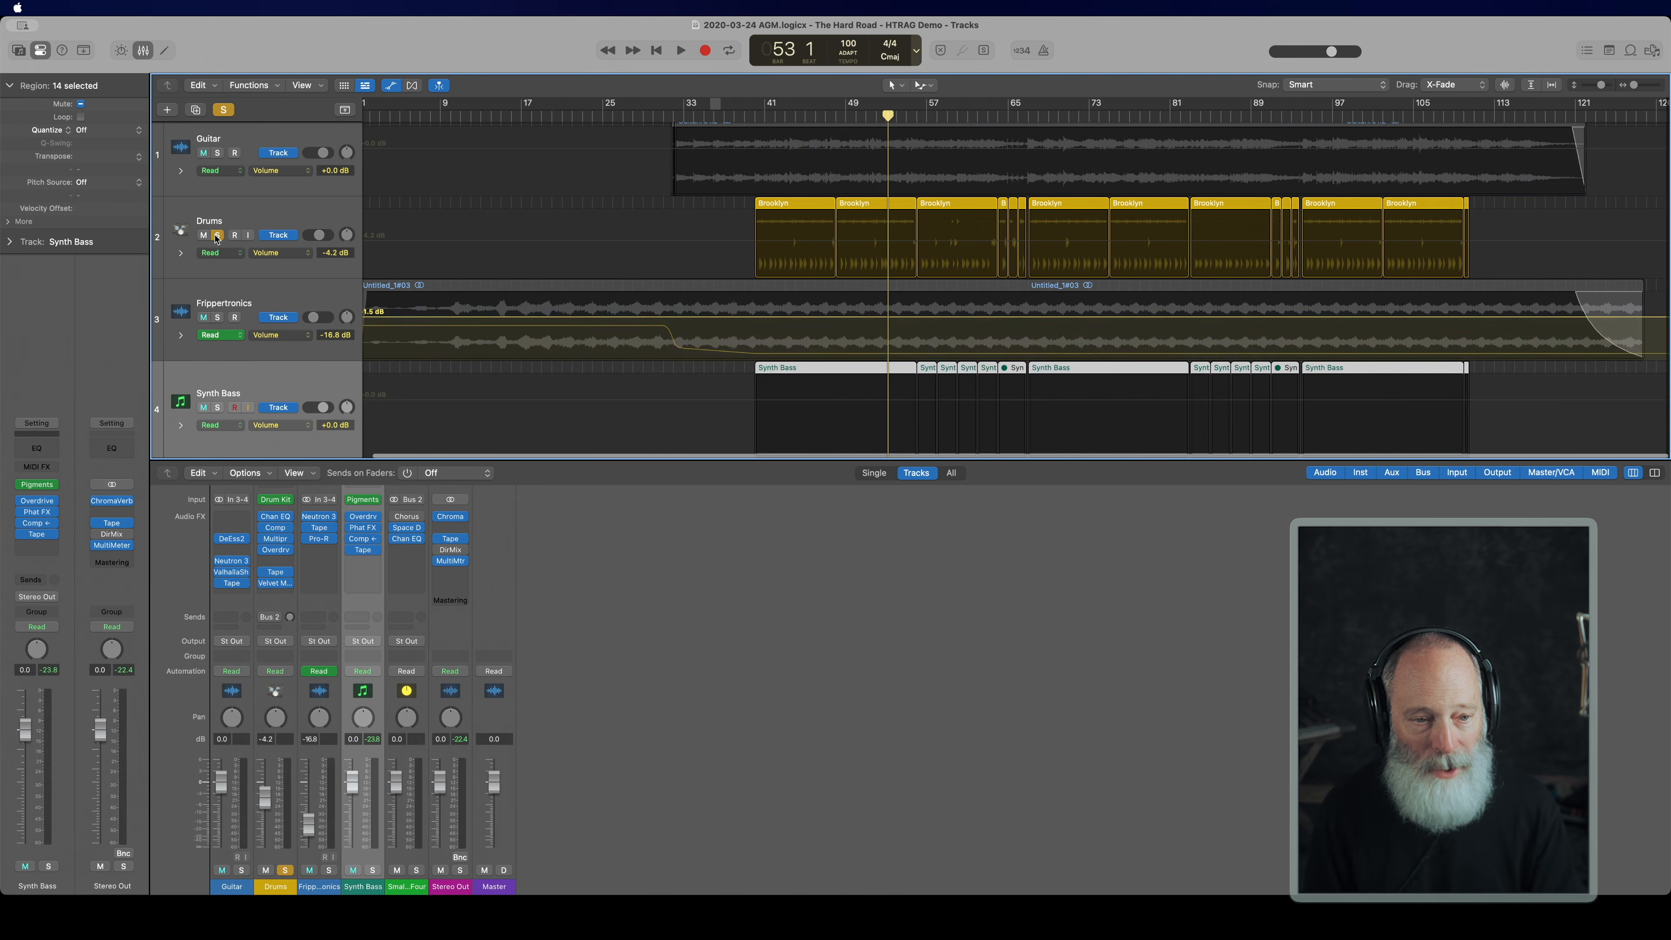
pyautogui.click(808, 117)
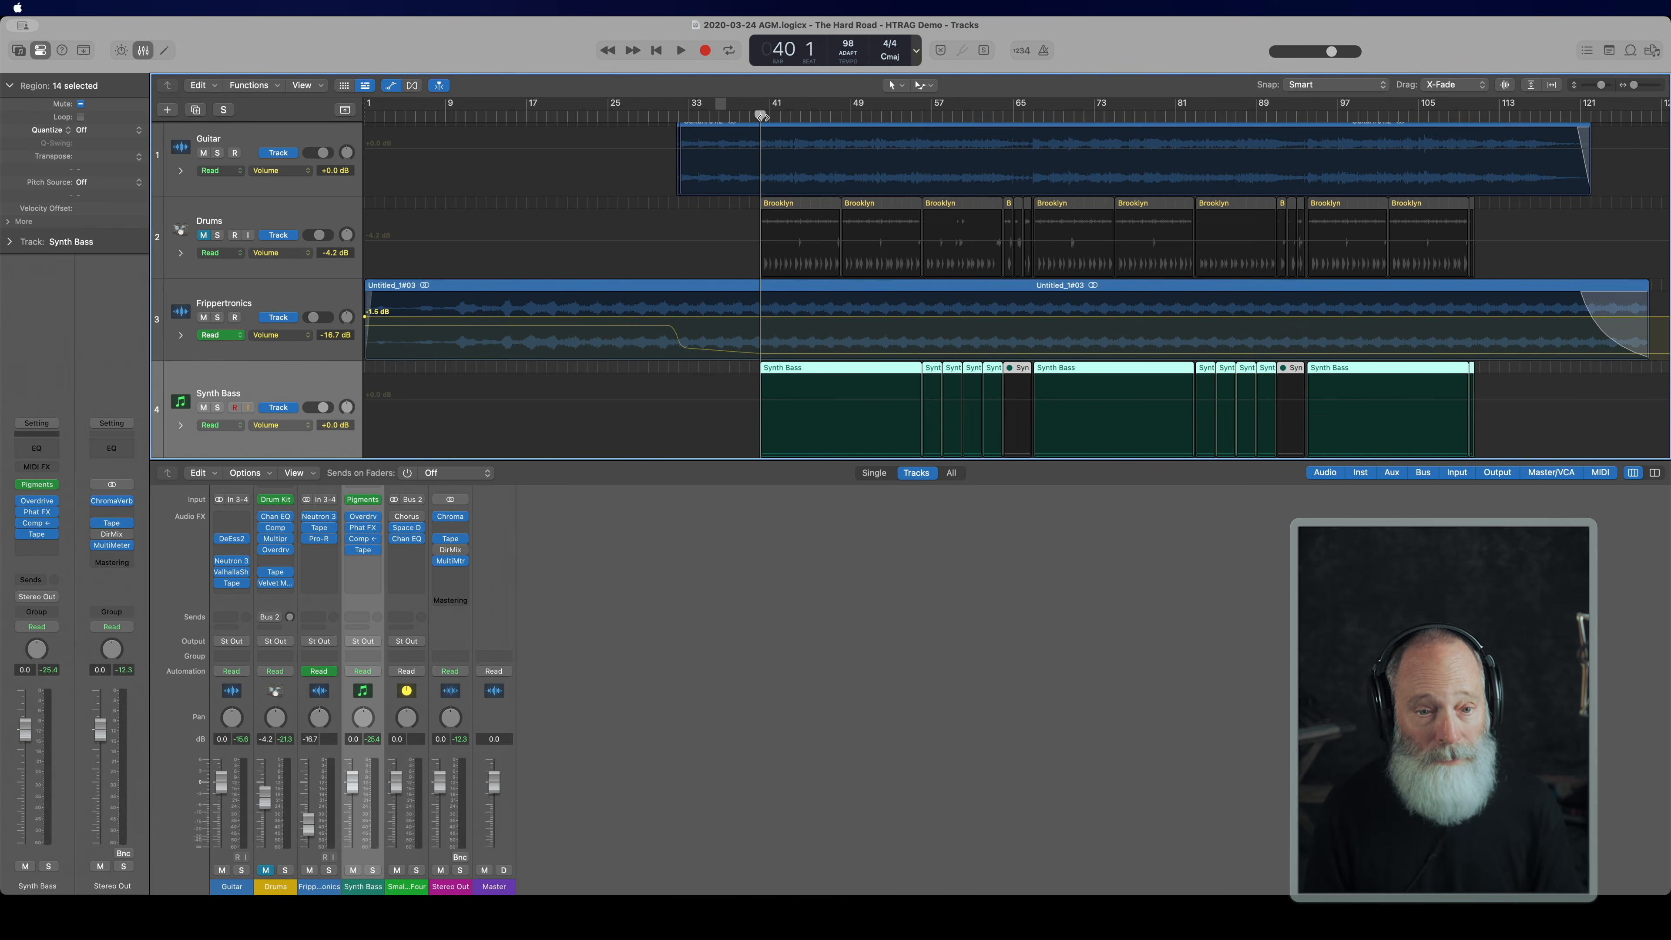
pyautogui.press('space')
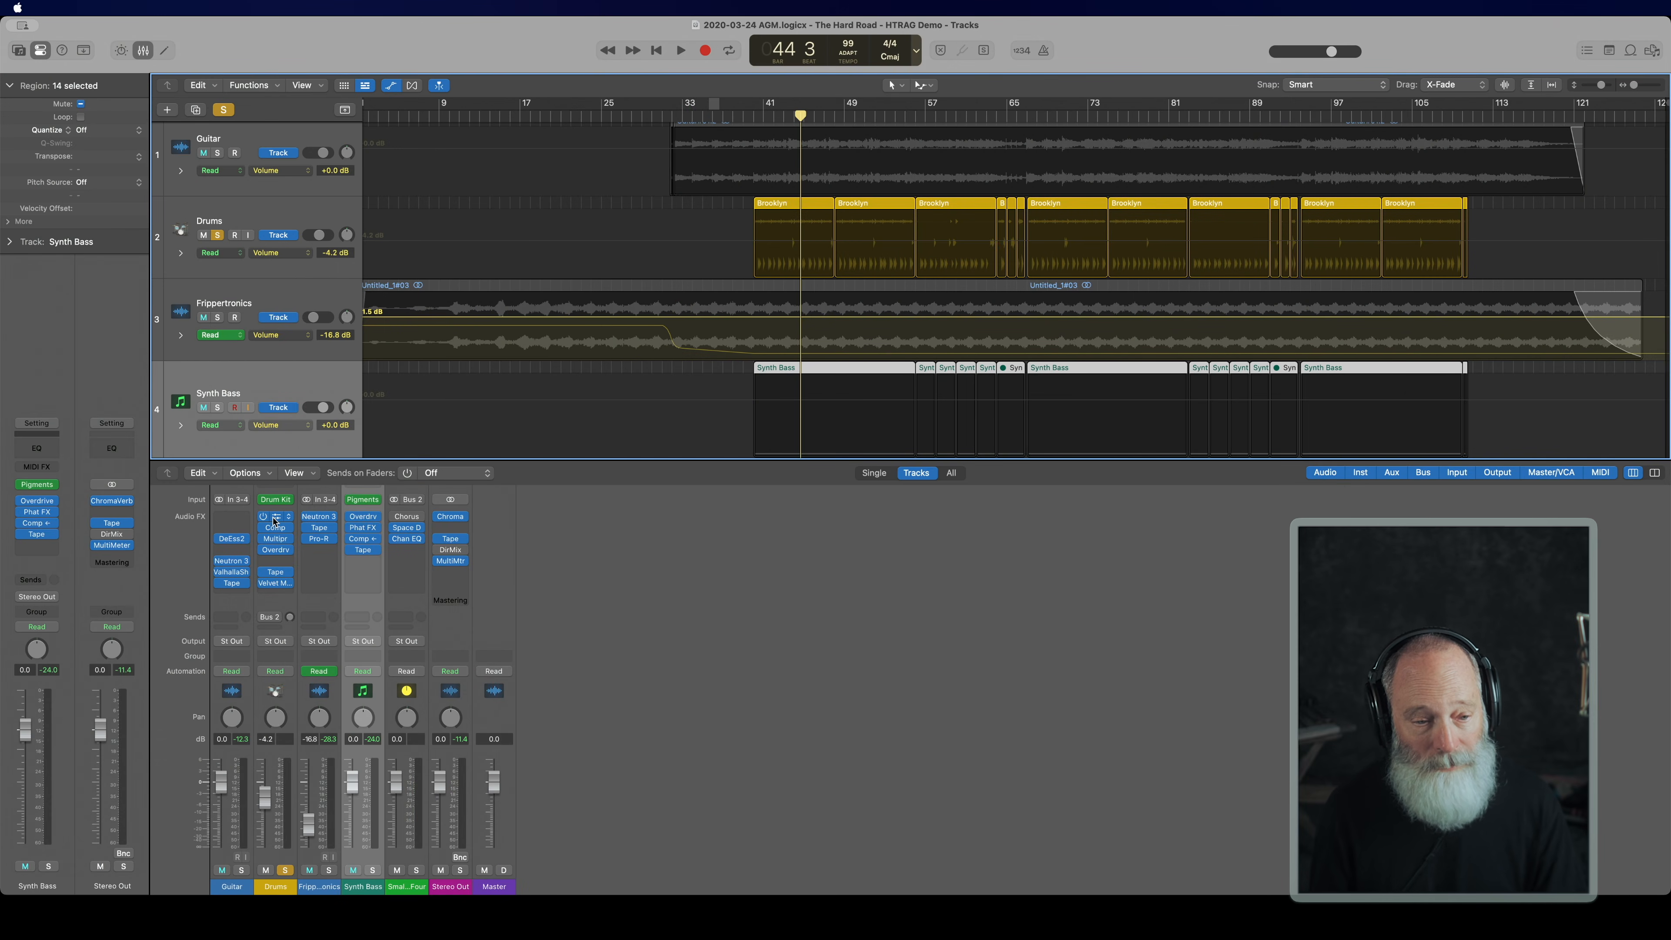
# Step: Open the Channel EQ on Drums, examine its low cut and mid-range dips while playing the soloed track, and close it
pyautogui.click(274, 520)
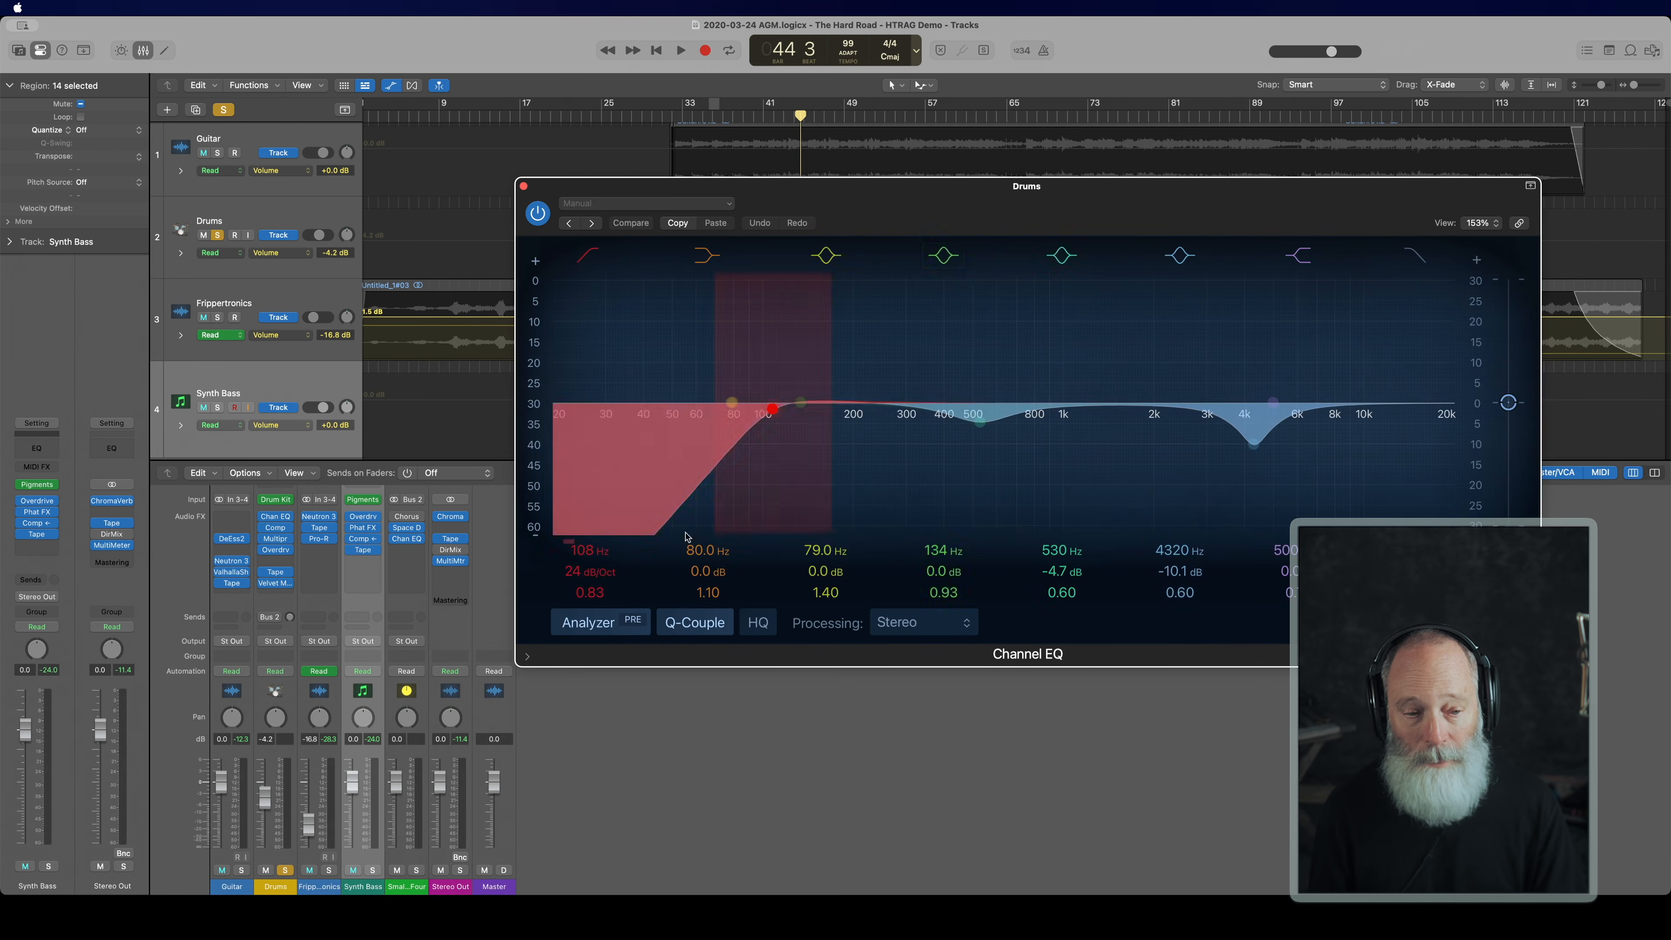
pyautogui.moveTo(889, 199); pyautogui.dragTo(811, 228)
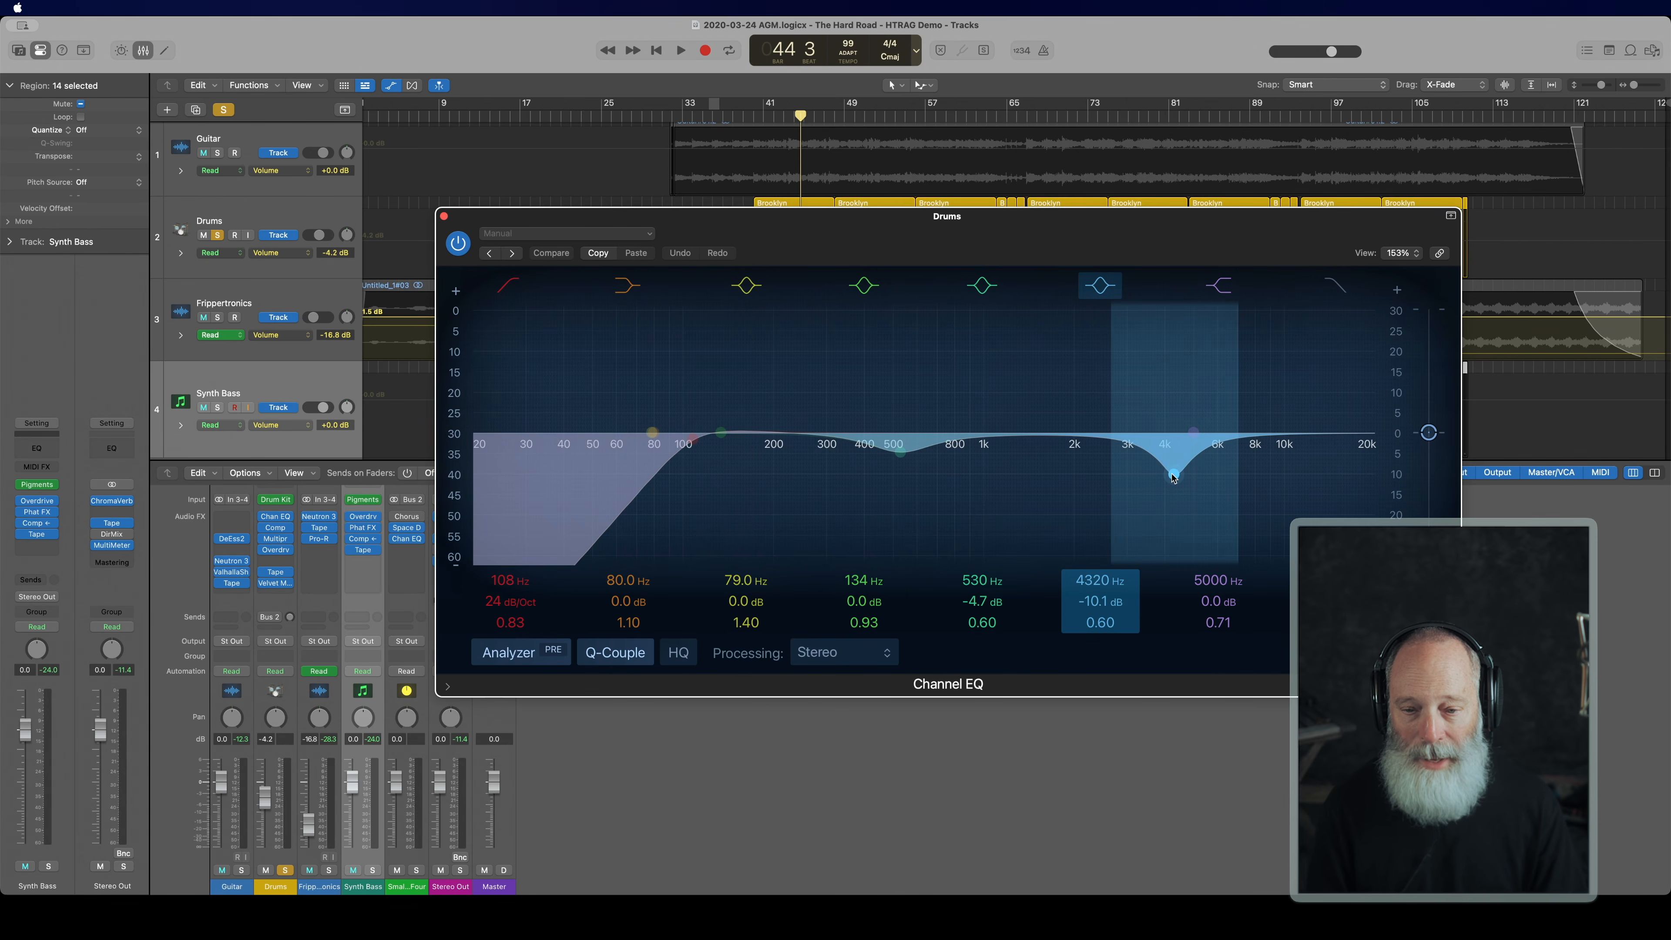
pyautogui.press('space')
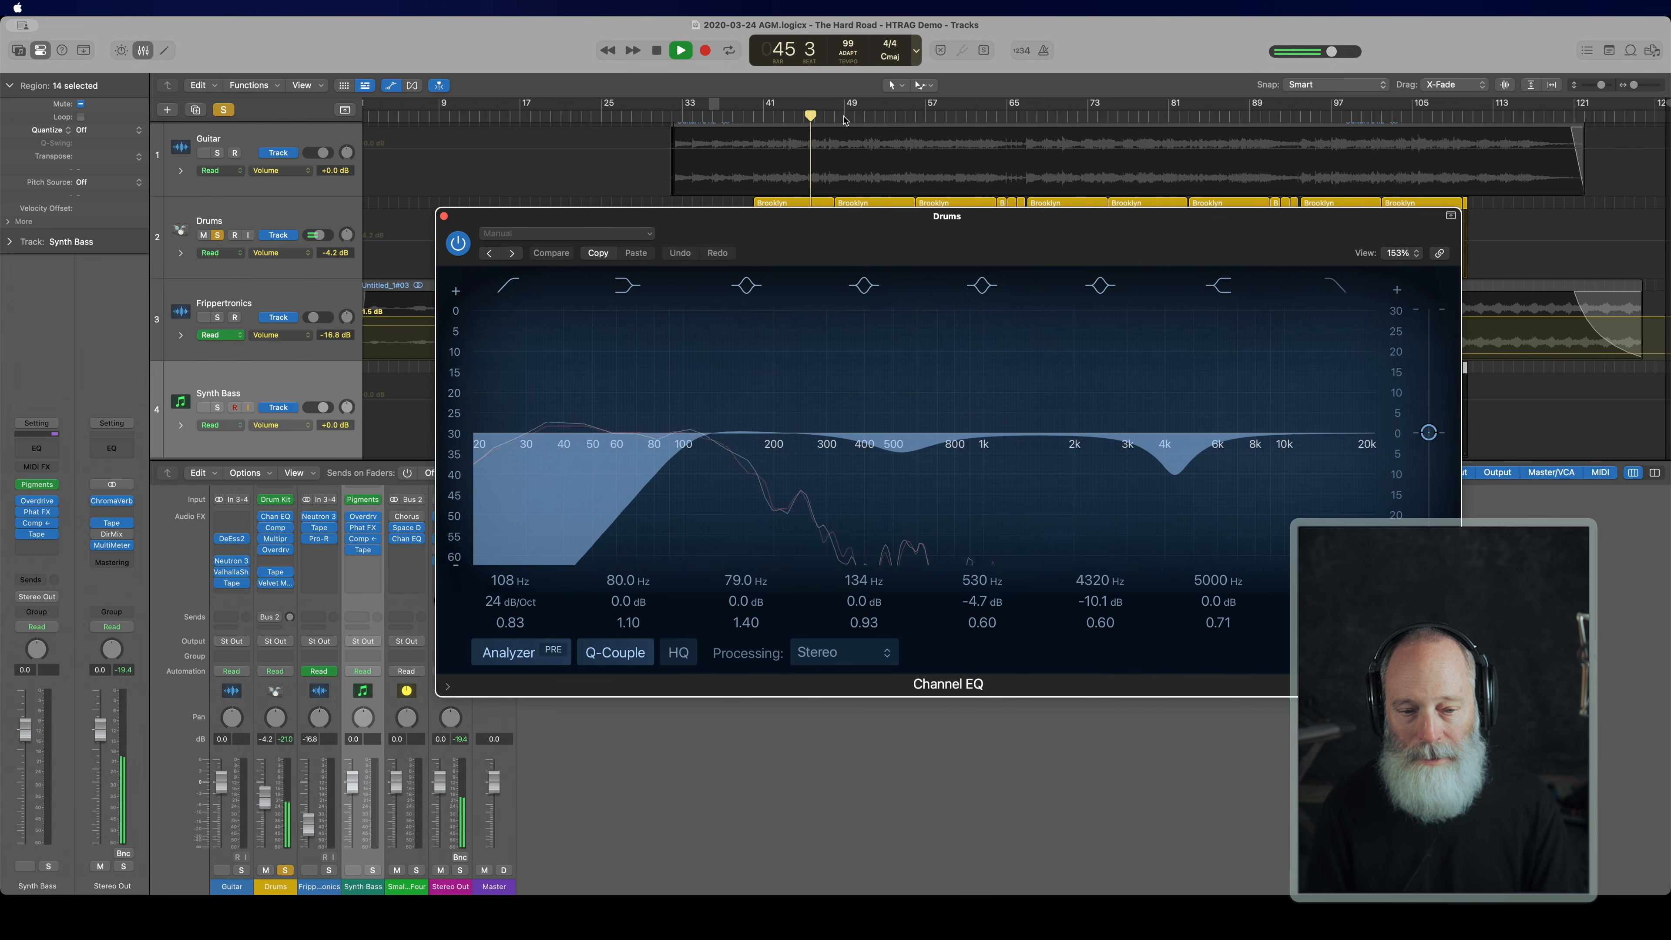
pyautogui.press('space')
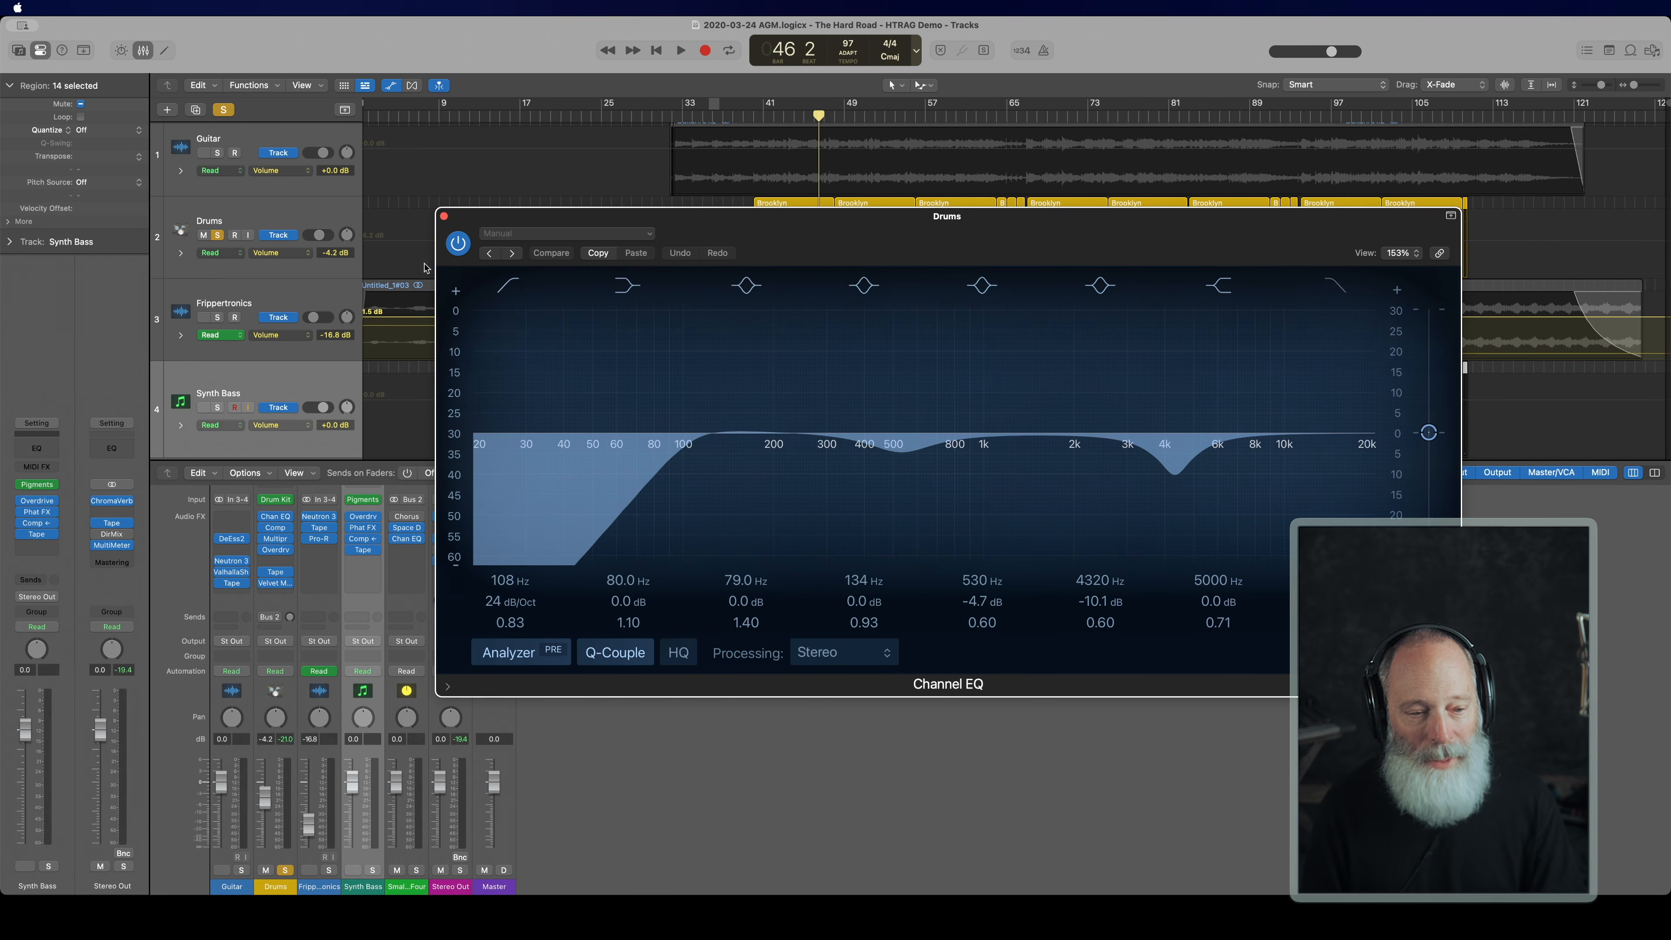
pyautogui.click(444, 216)
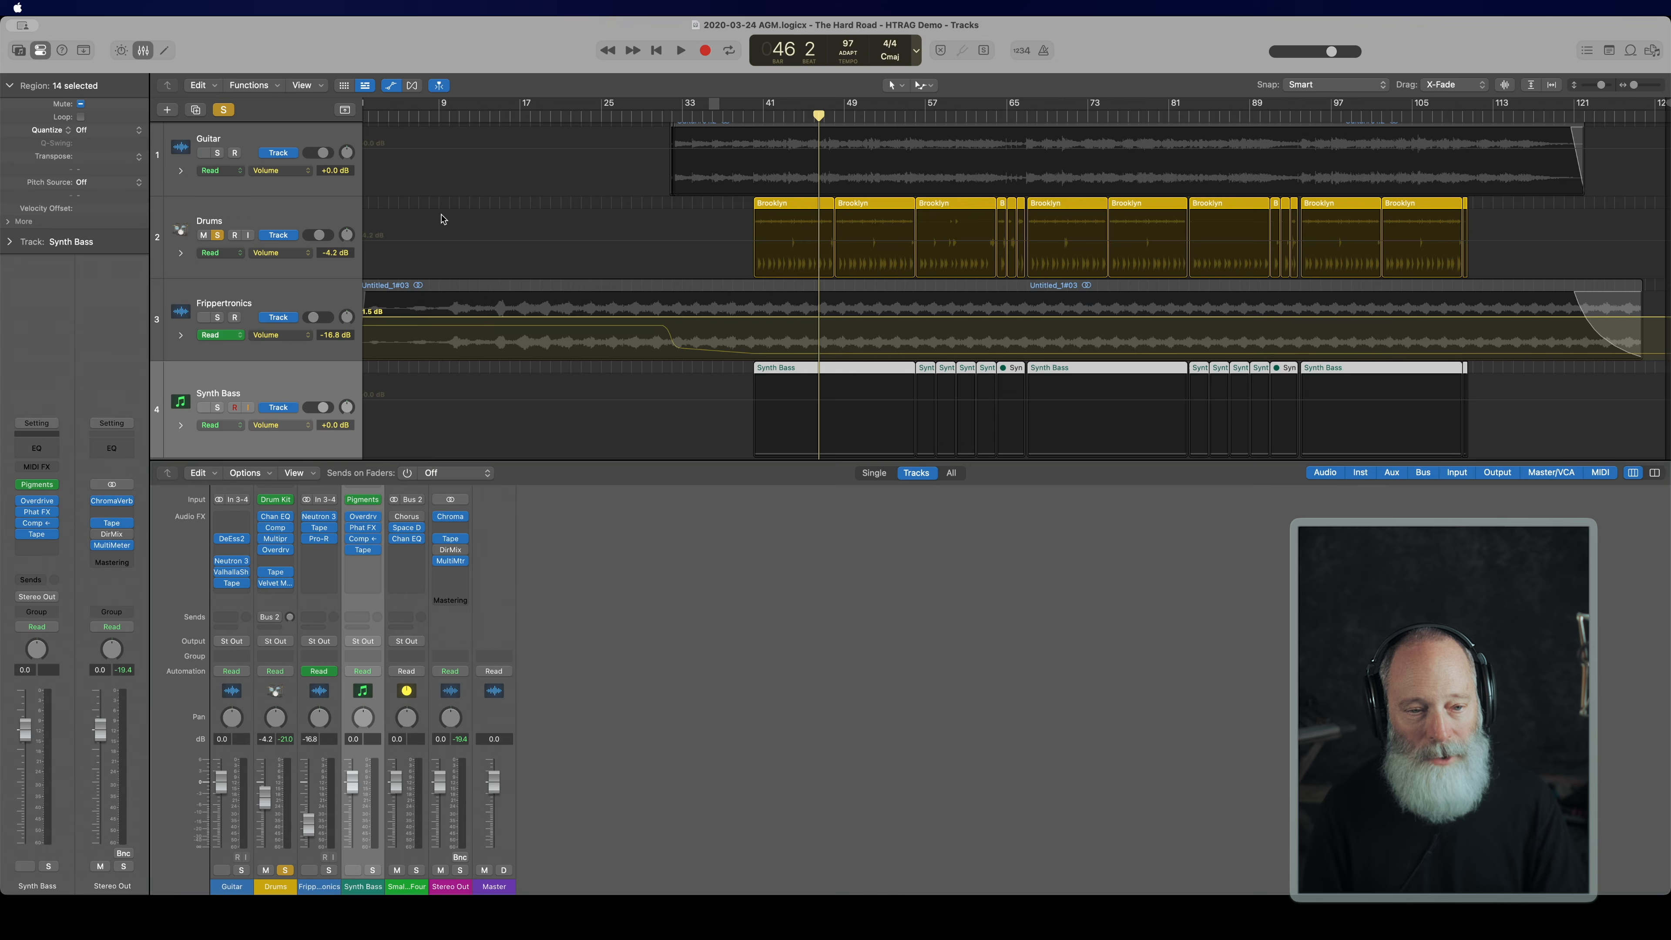
# Step: Open the Vintage FET Compressor on Drums and play the soloed track twice while watching its meters
pyautogui.click(276, 529)
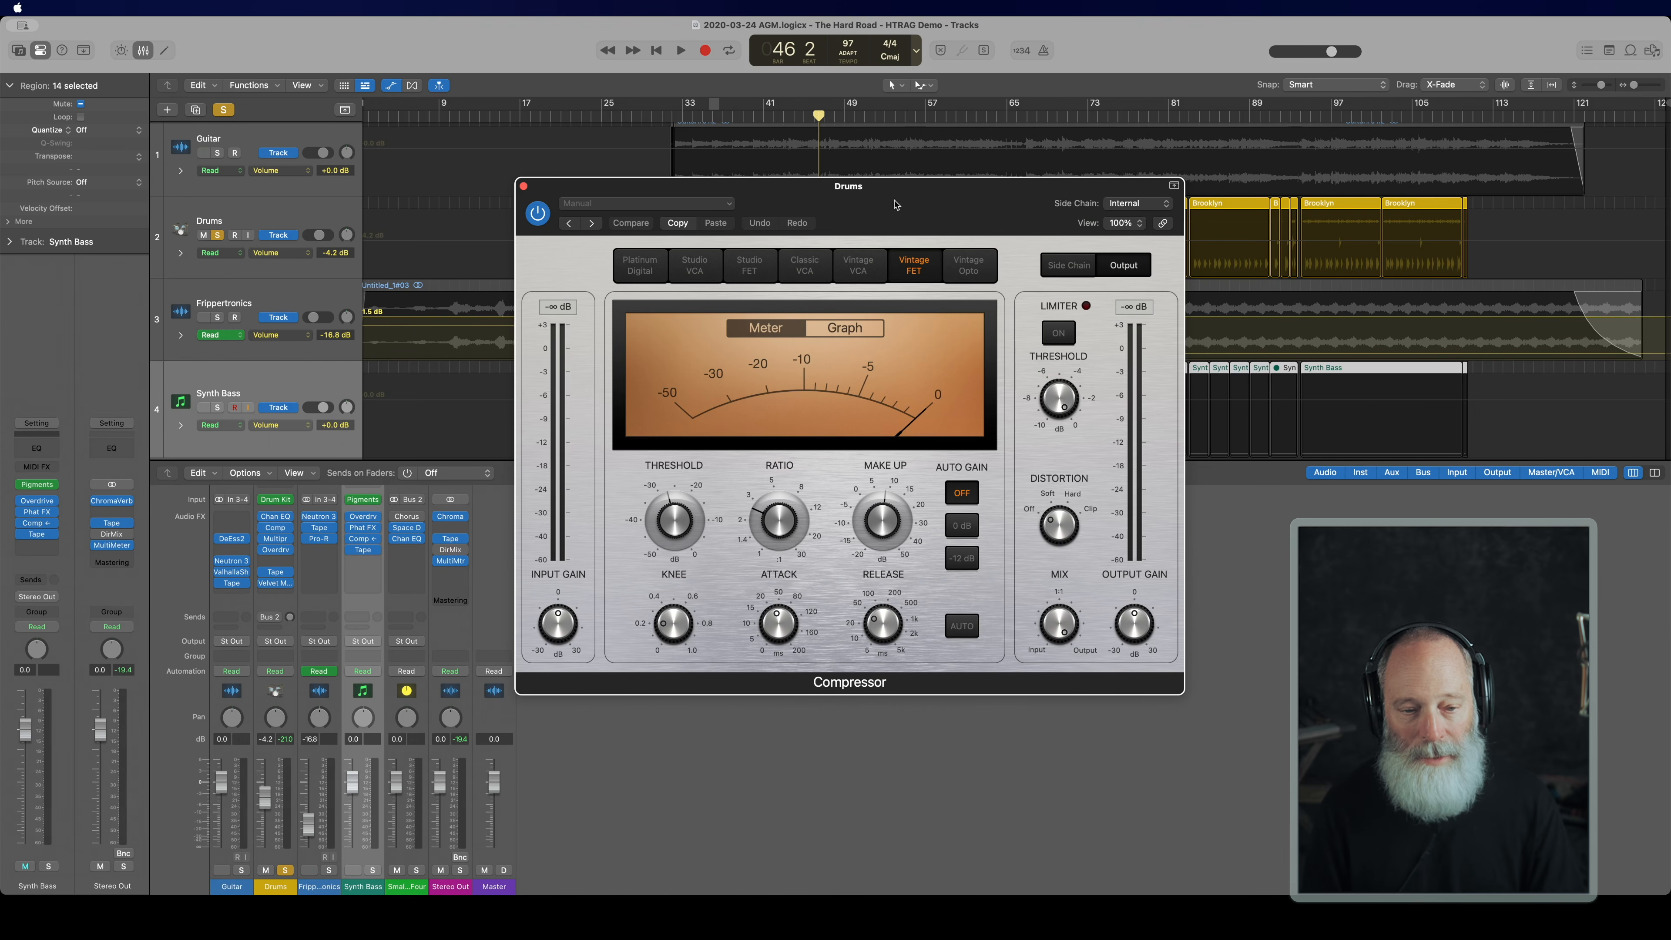
pyautogui.moveTo(803, 194); pyautogui.dragTo(851, 228)
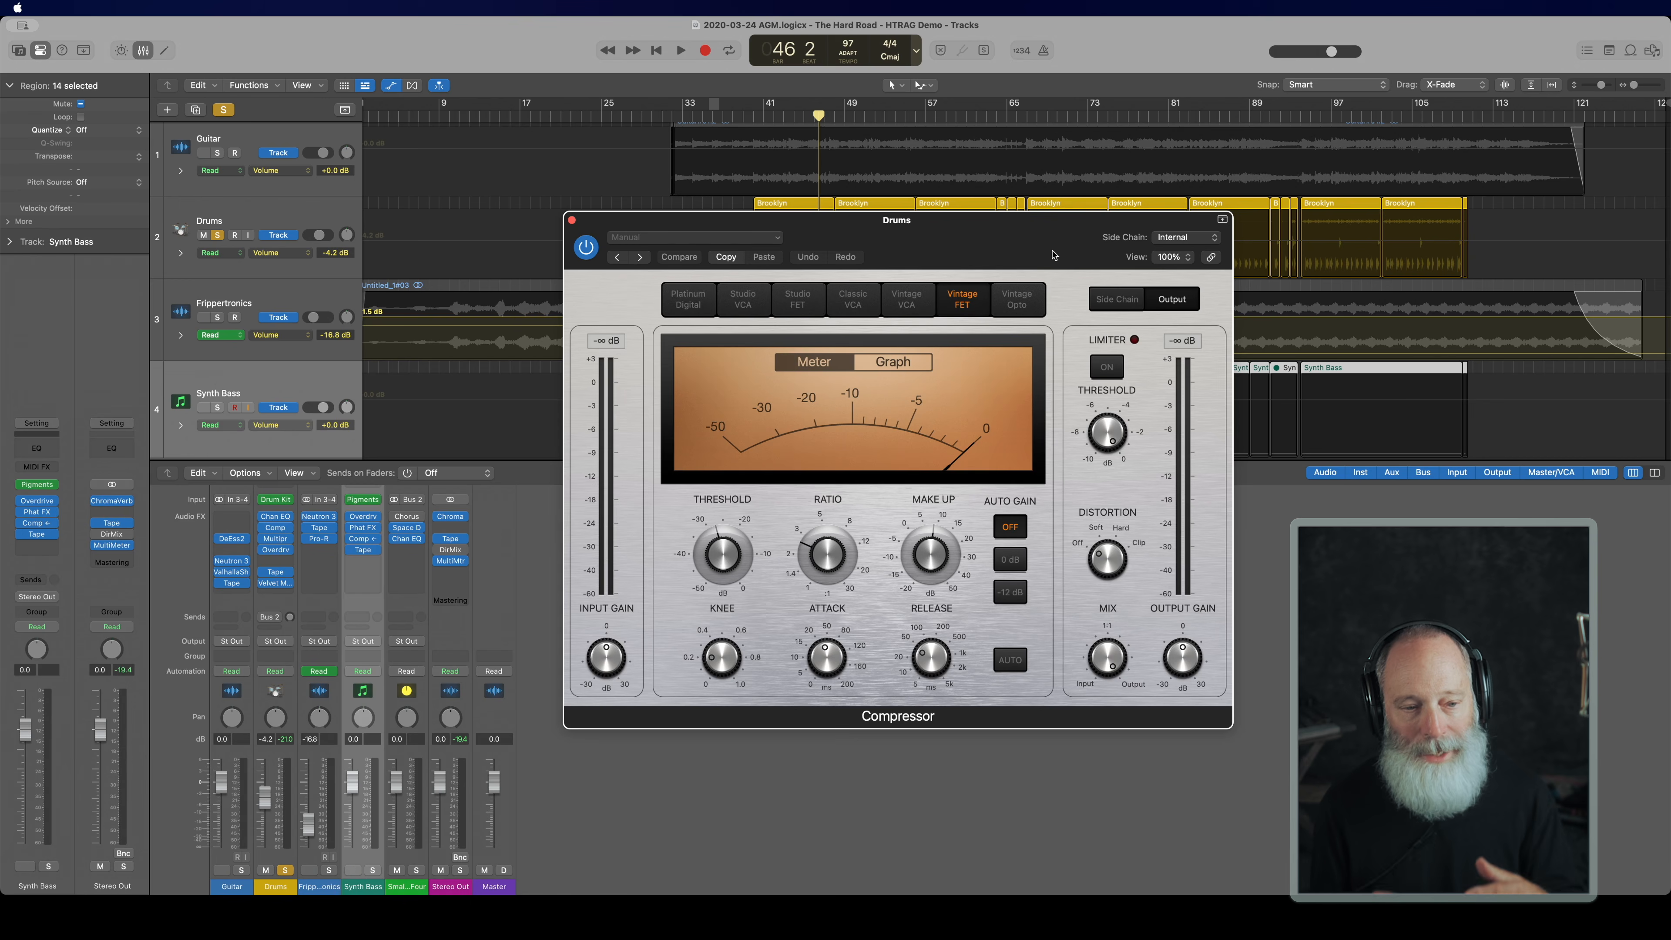
pyautogui.press('space')
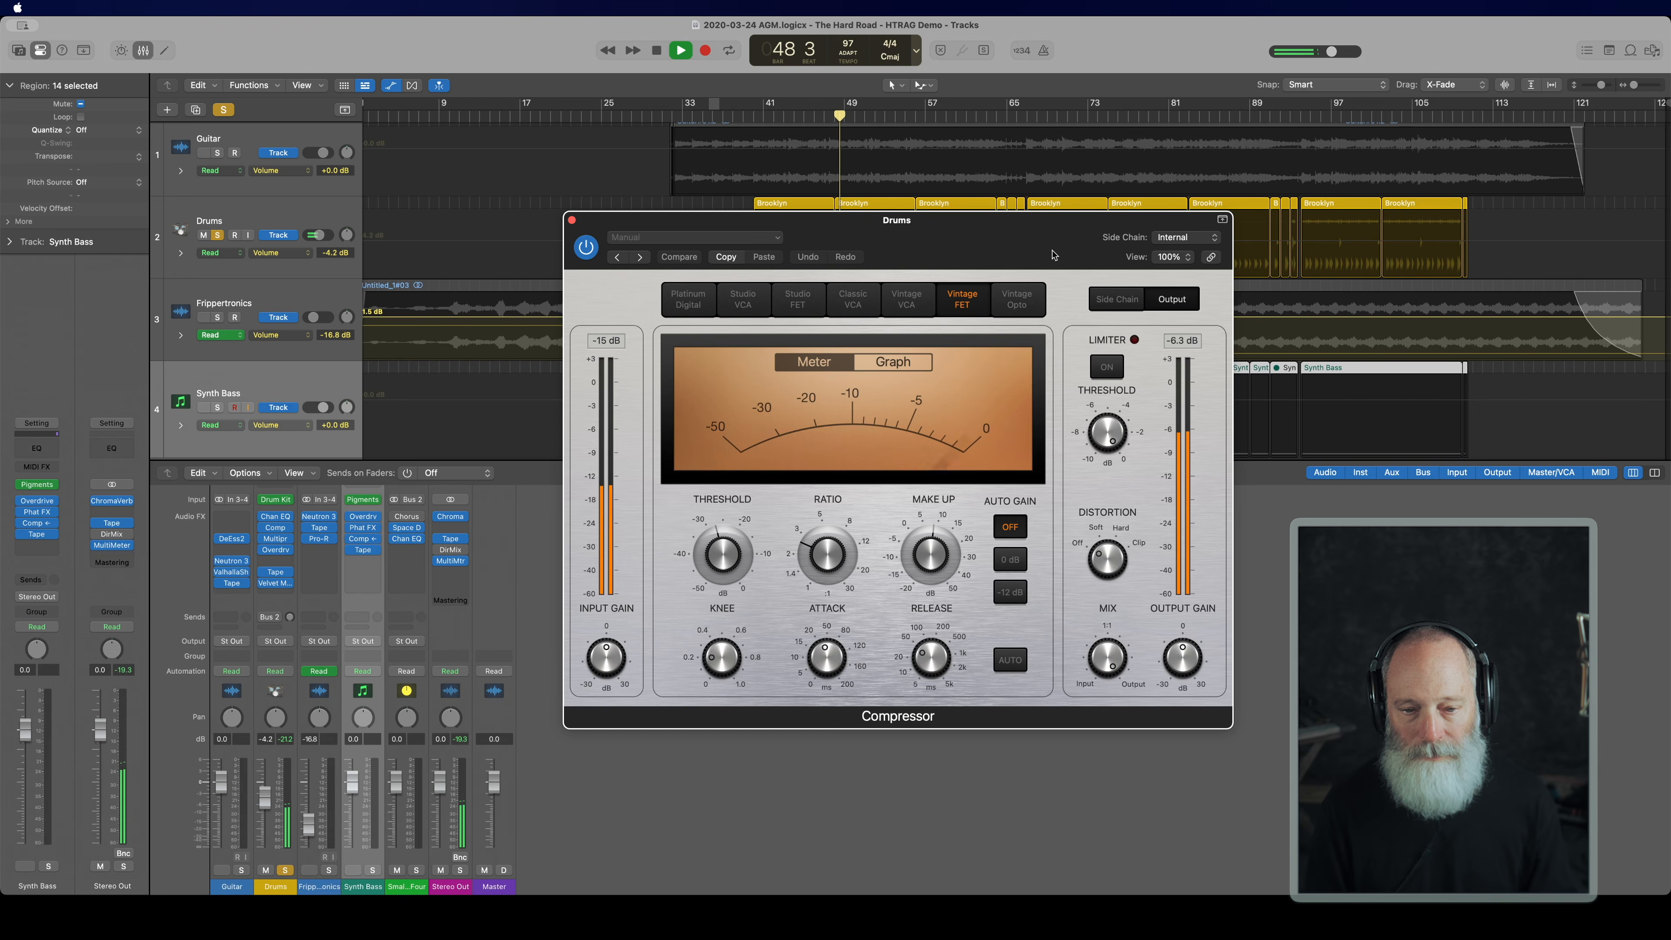
pyautogui.press('space')
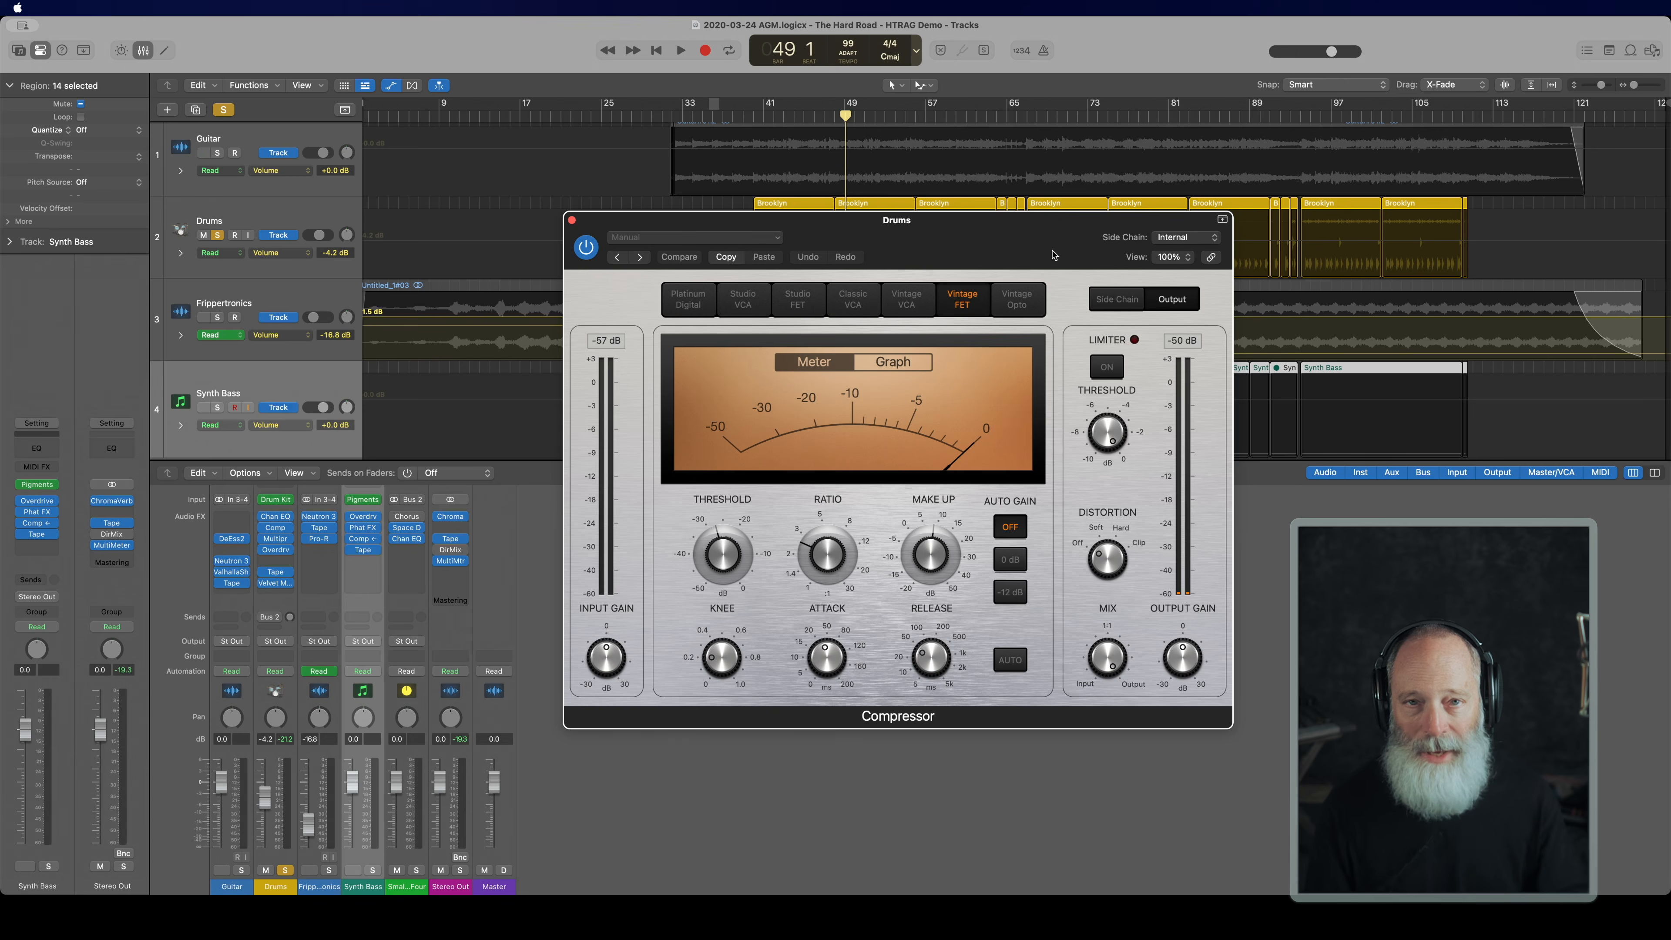
pyautogui.press('space')
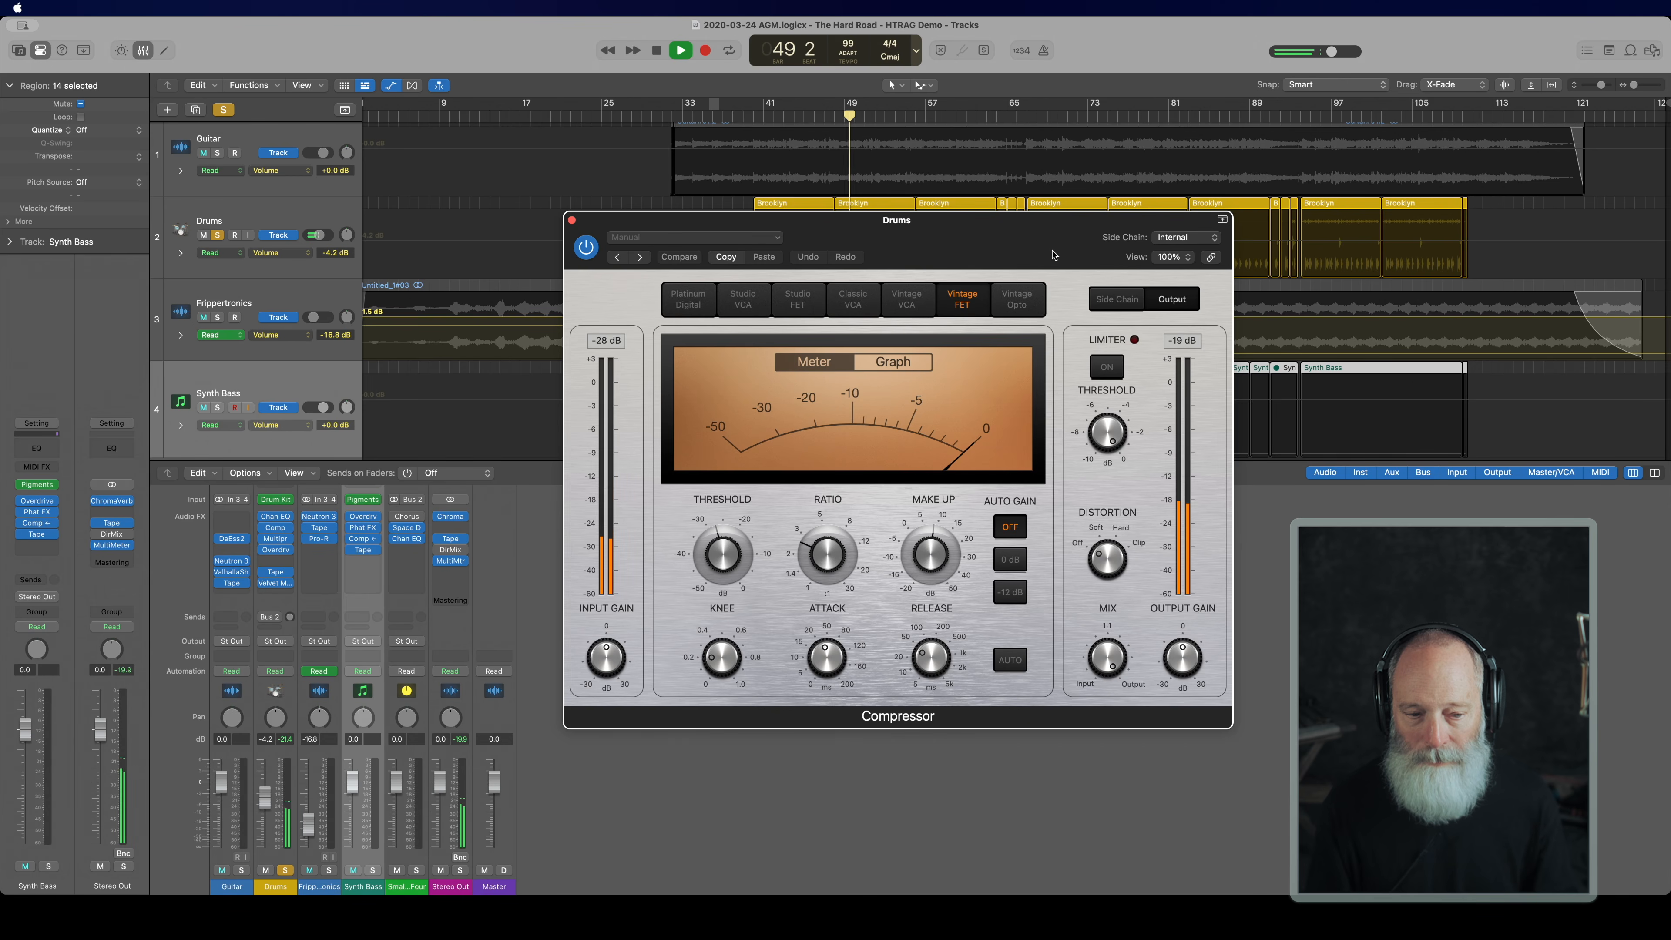
pyautogui.press('space')
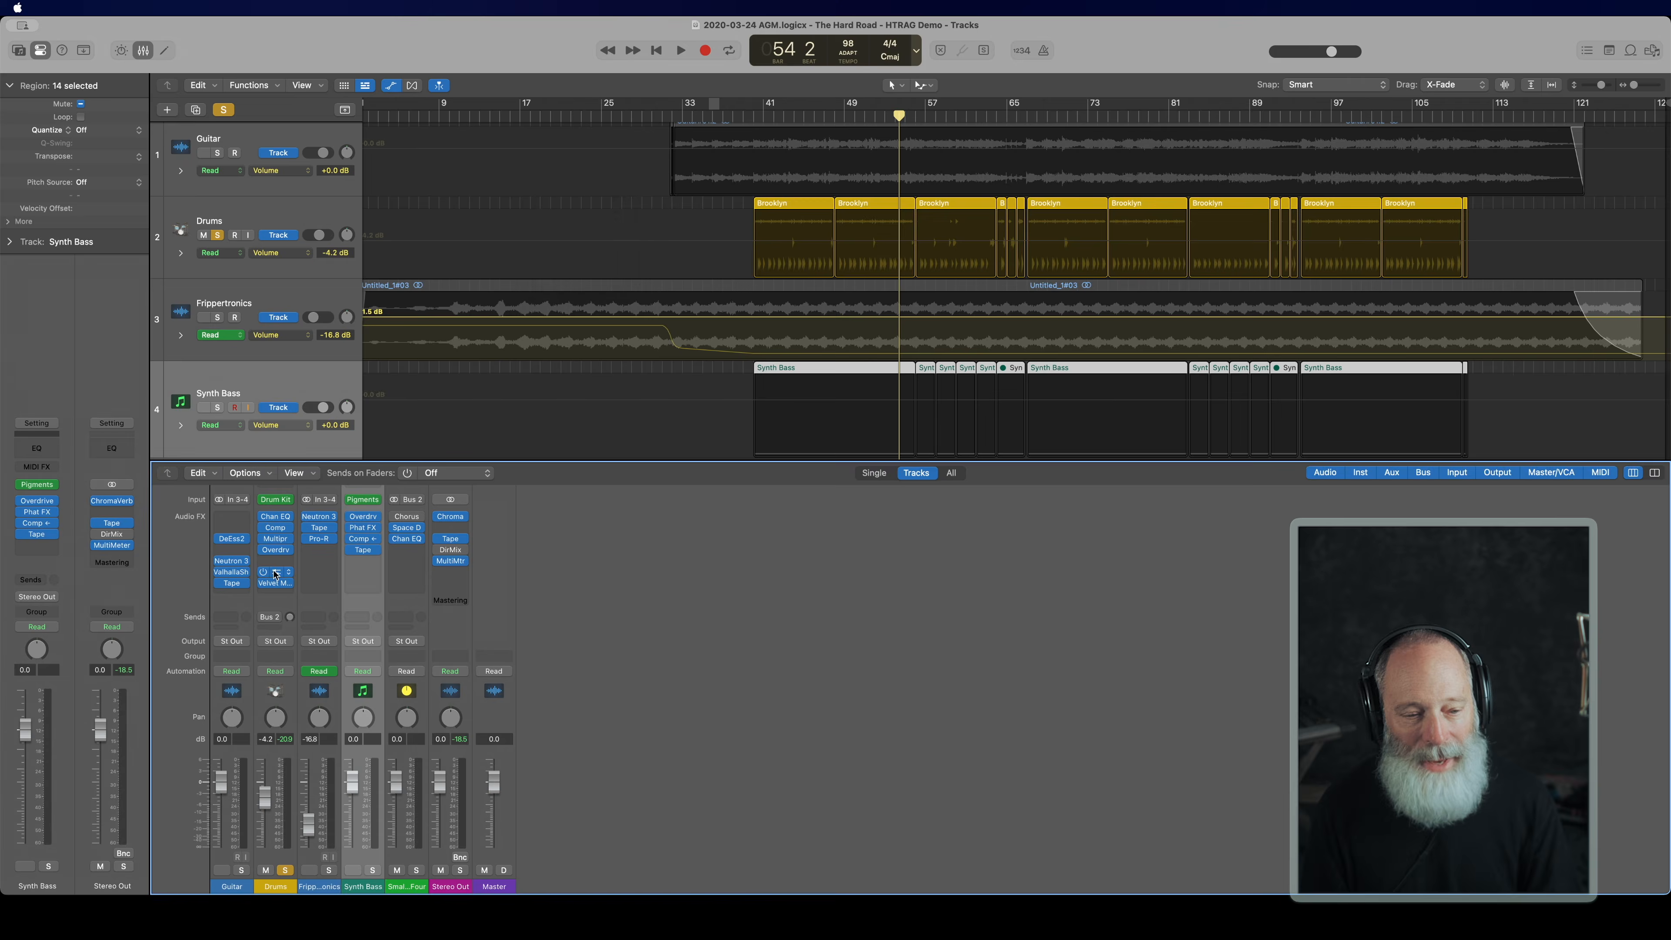
# Step: Open the Tape plug-in on Drums, examine its settings and close it
pyautogui.click(275, 573)
pyautogui.moveTo(684, 192); pyautogui.dragTo(826, 257)
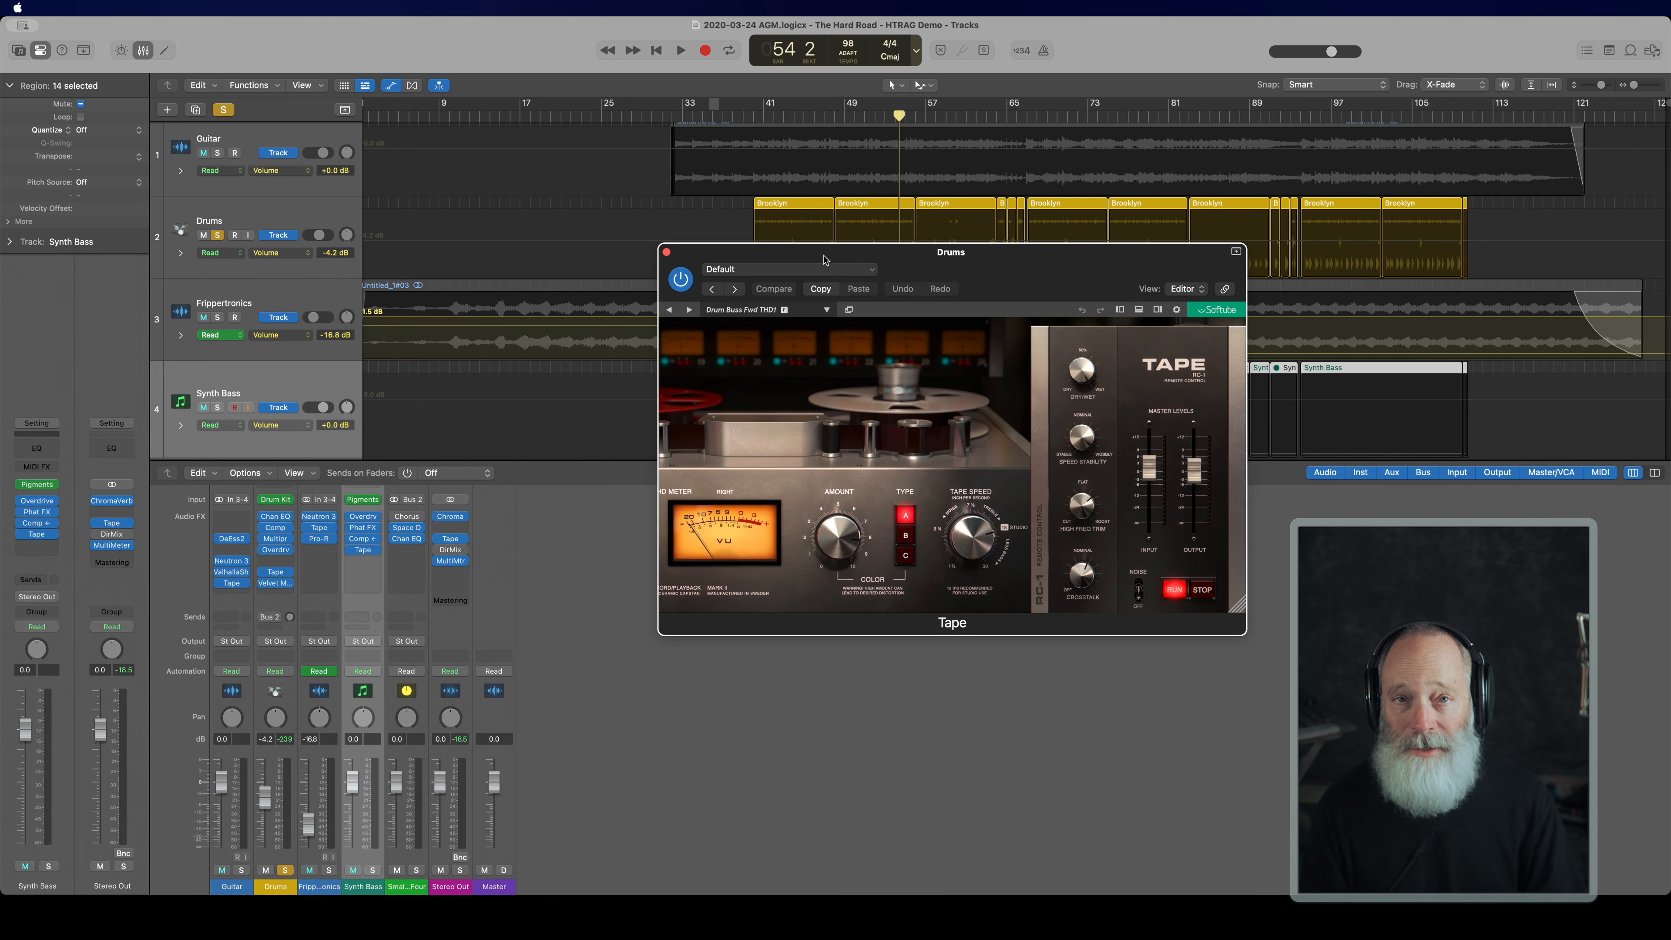
pyautogui.click(667, 252)
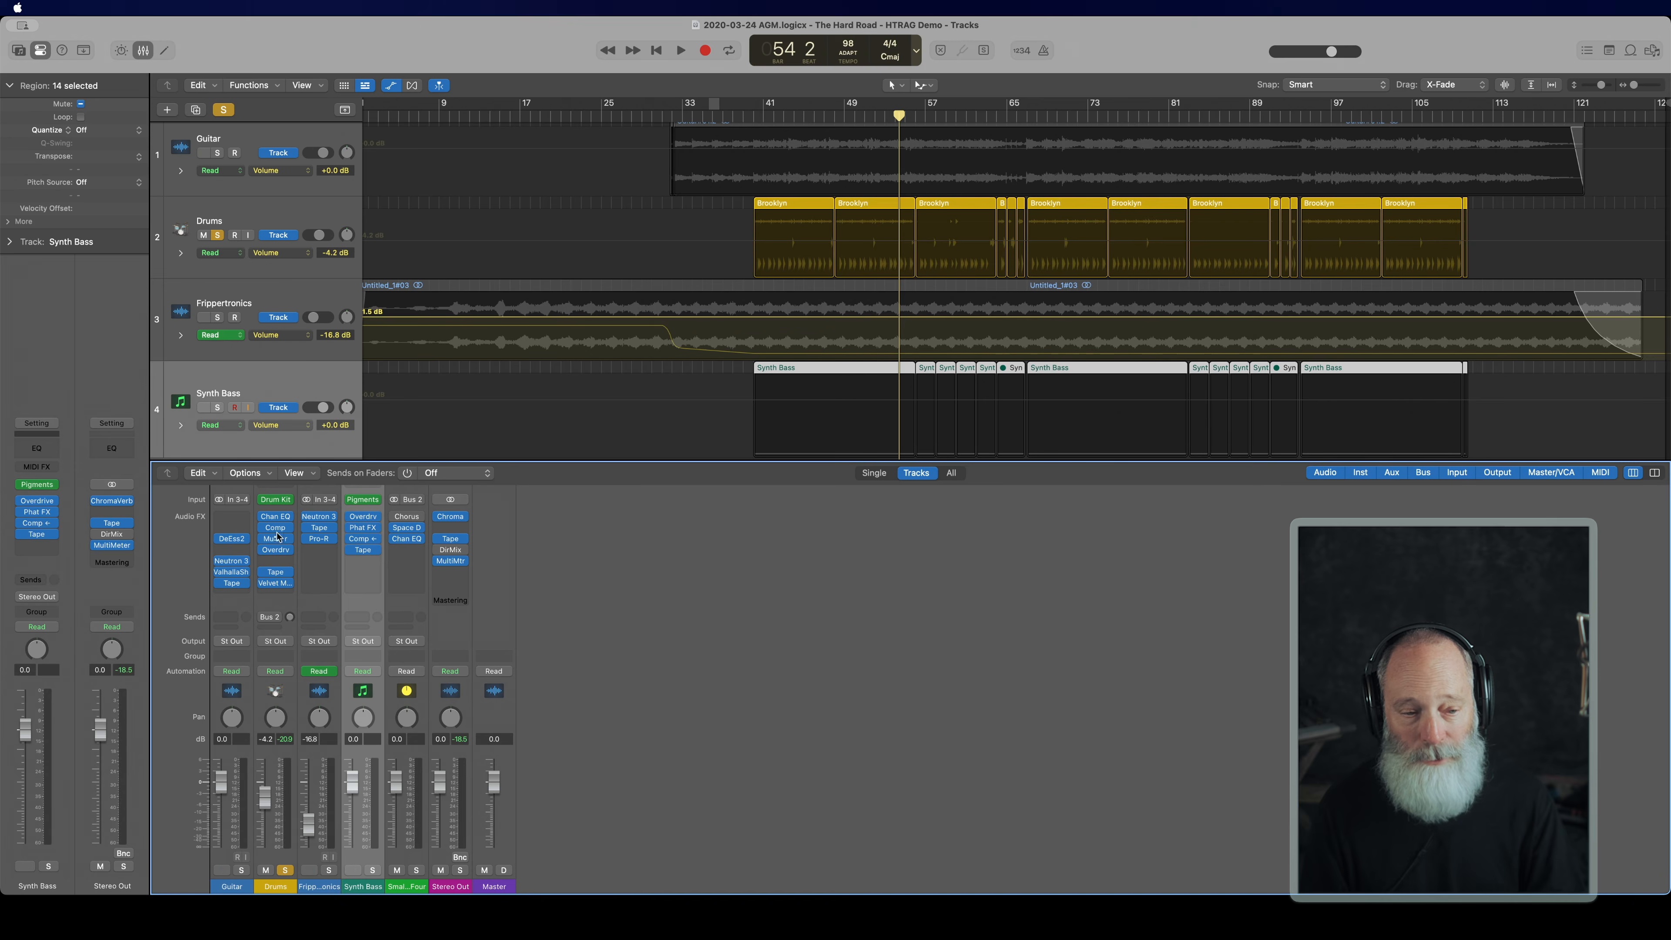
# Step: Open Velvet Machine on Drums, compare the playing sound with the plug-in bypassed and enabled, leave it enabled and close it
pyautogui.click(279, 585)
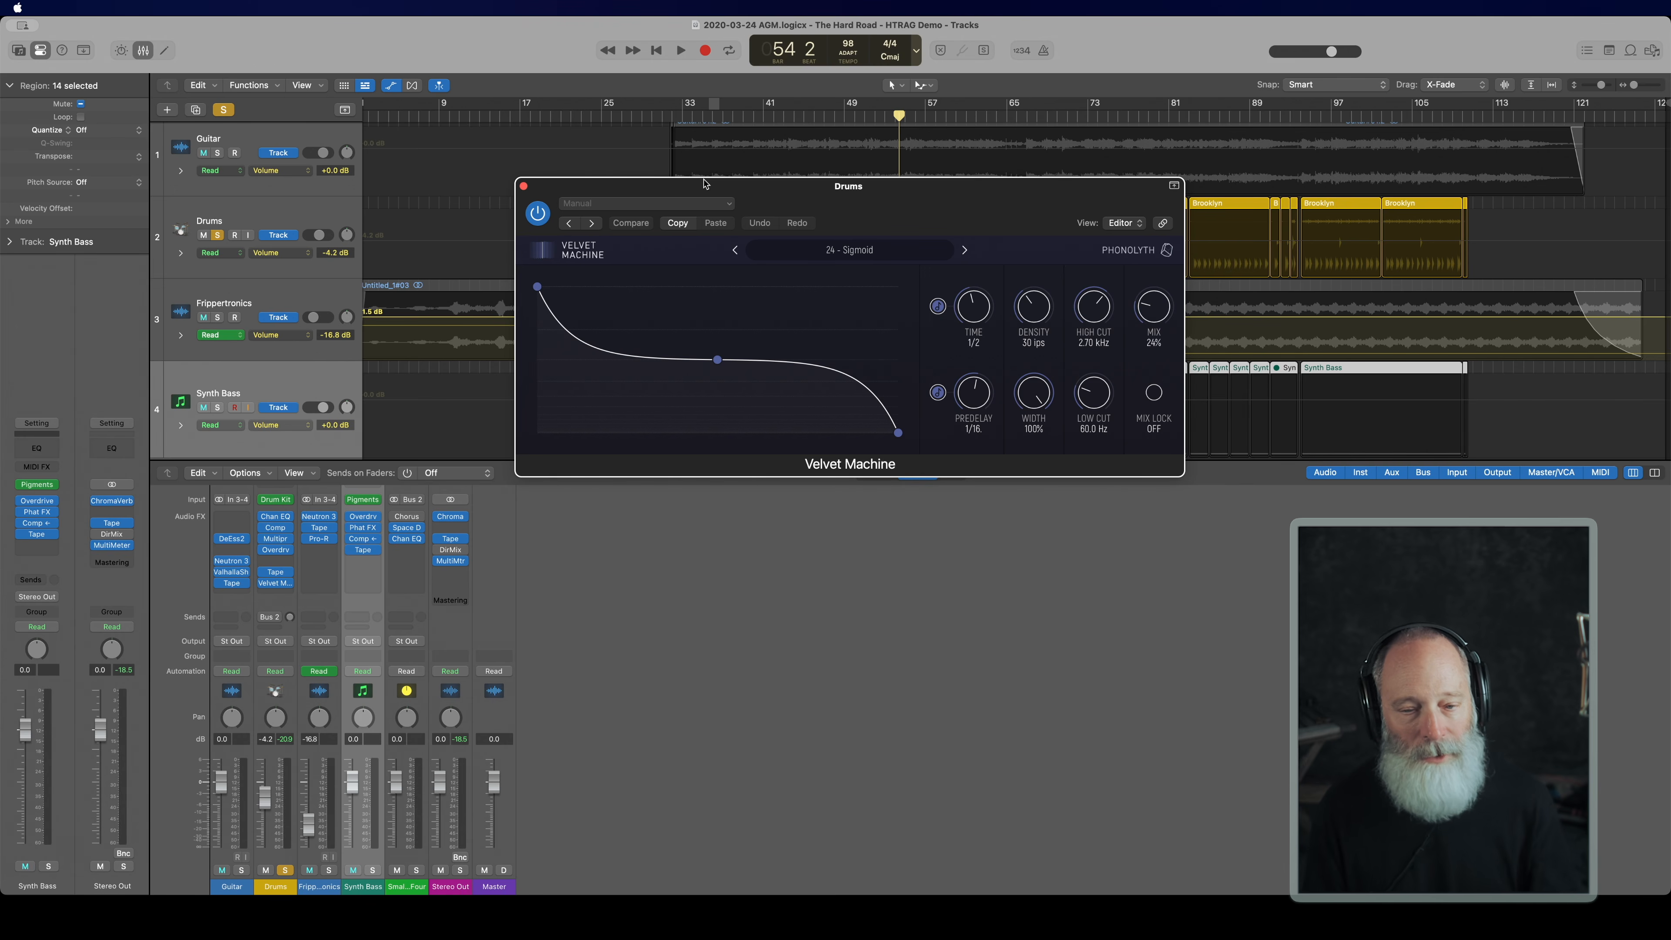
pyautogui.press('space')
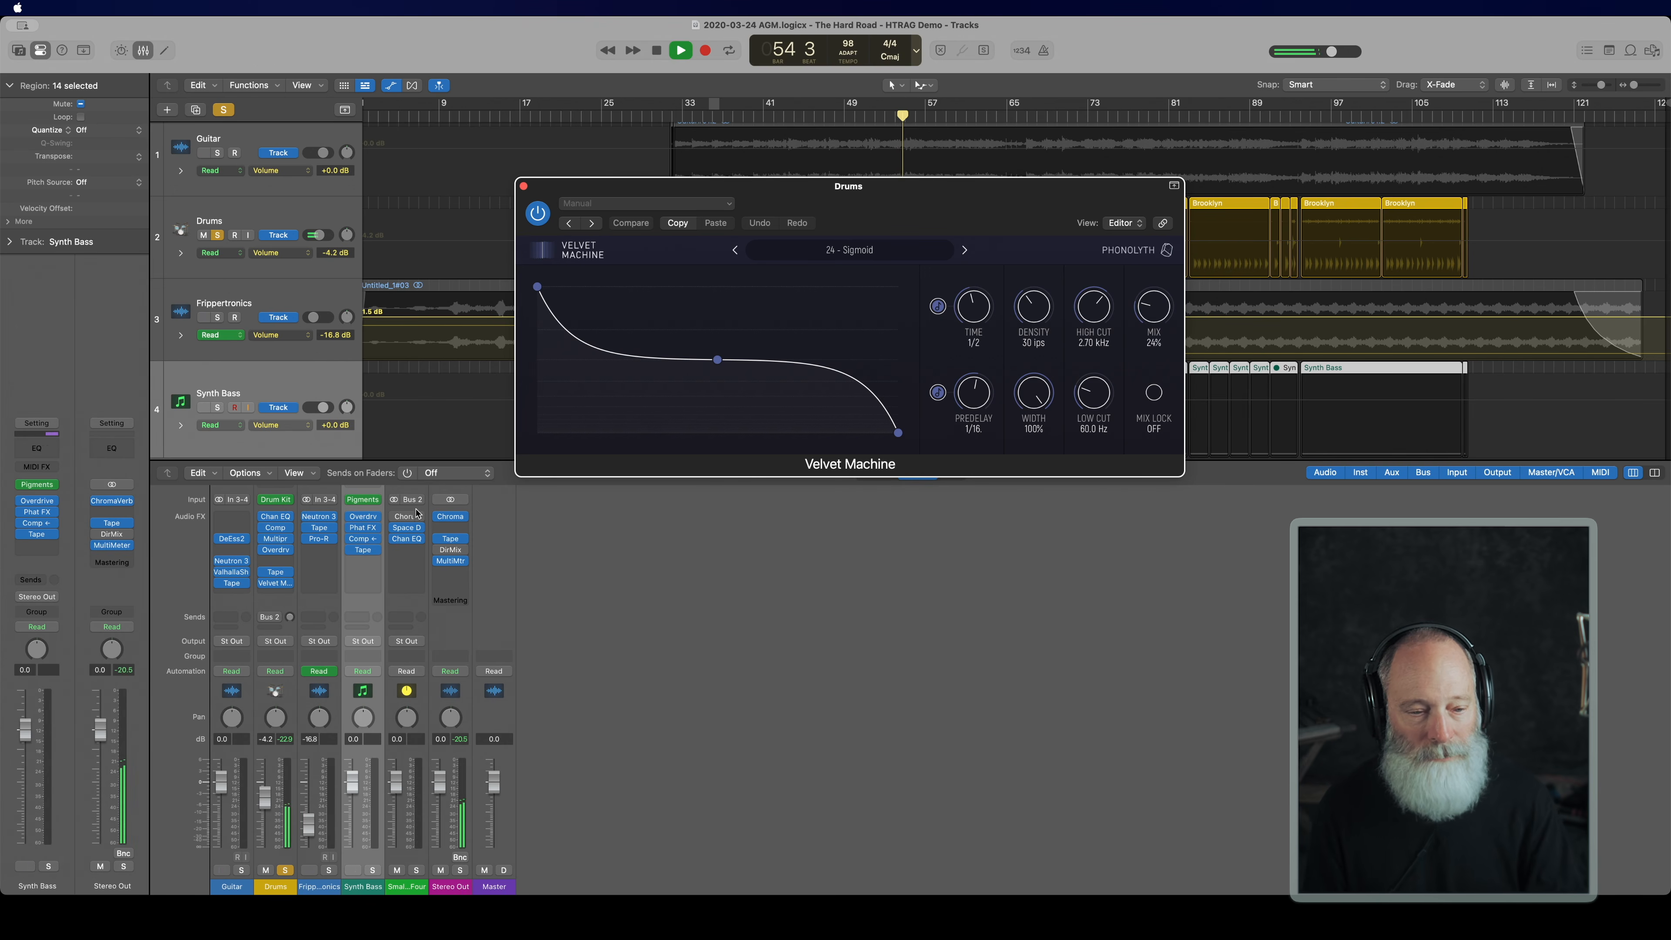
pyautogui.click(537, 214)
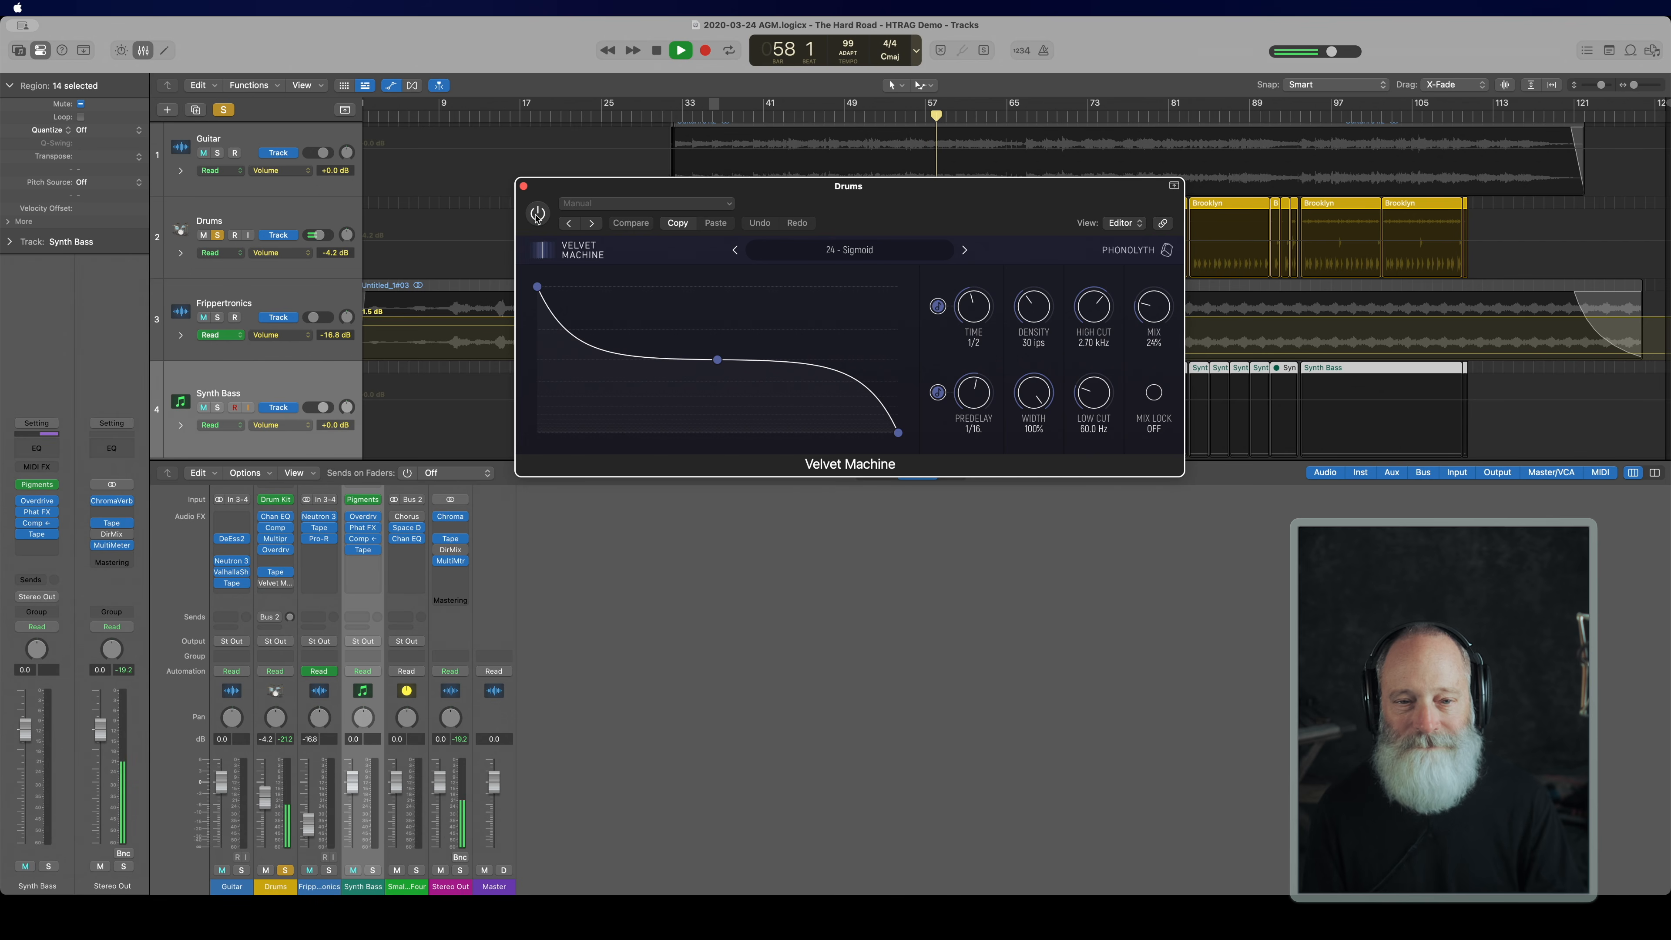
pyautogui.click(537, 214)
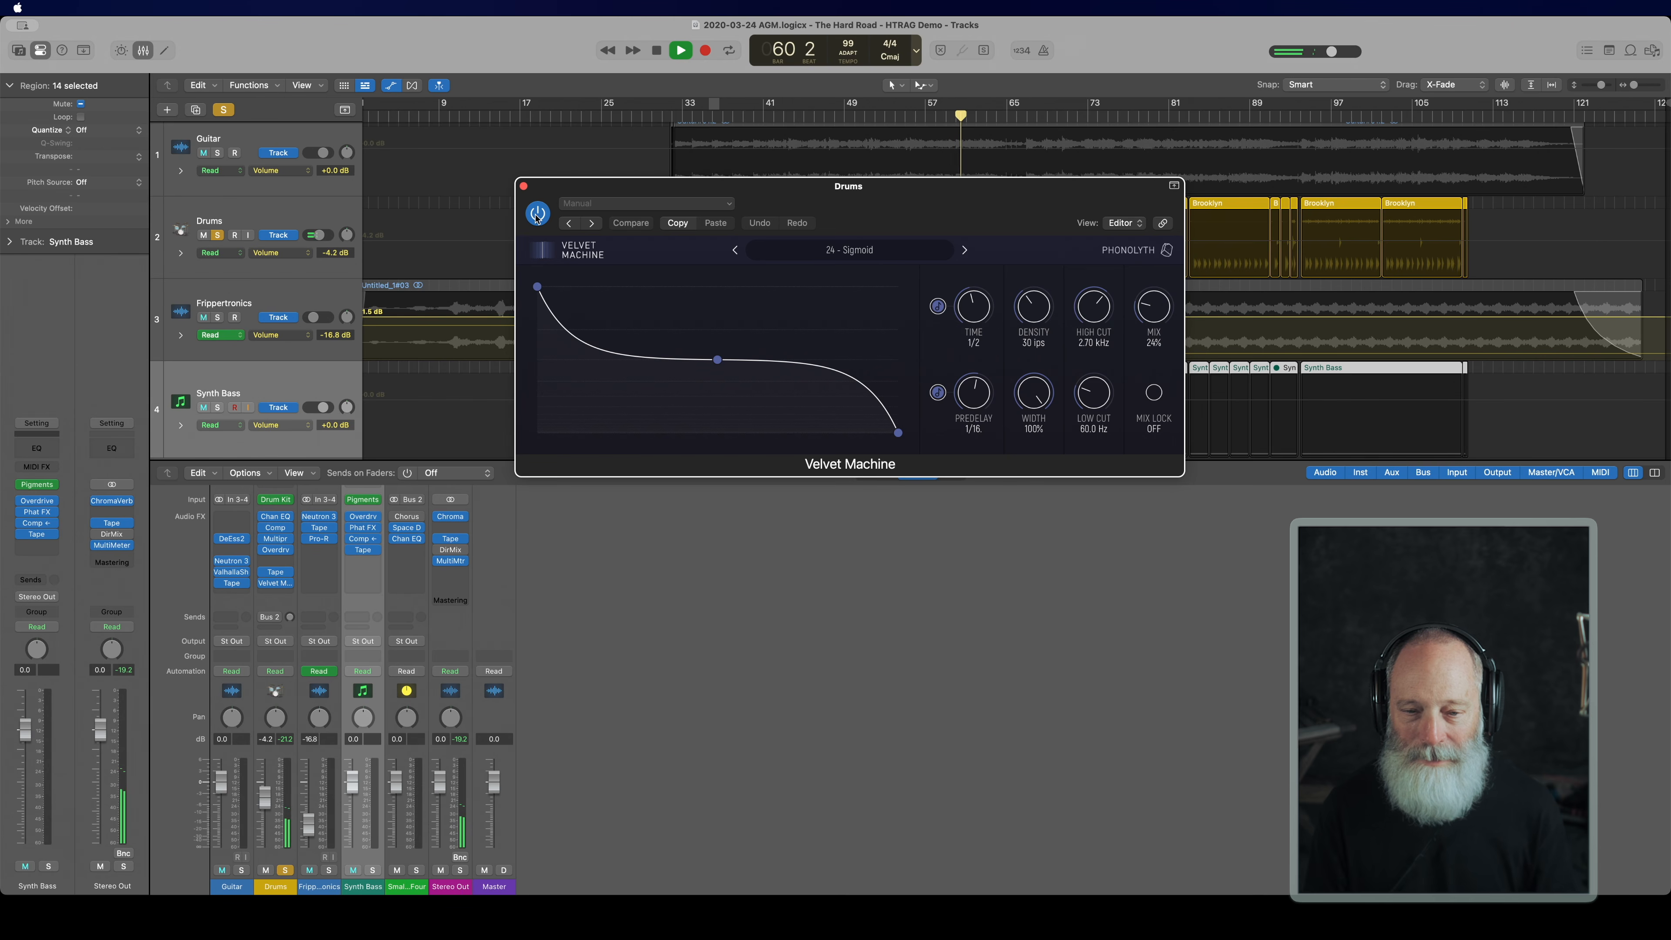
pyautogui.press('space')
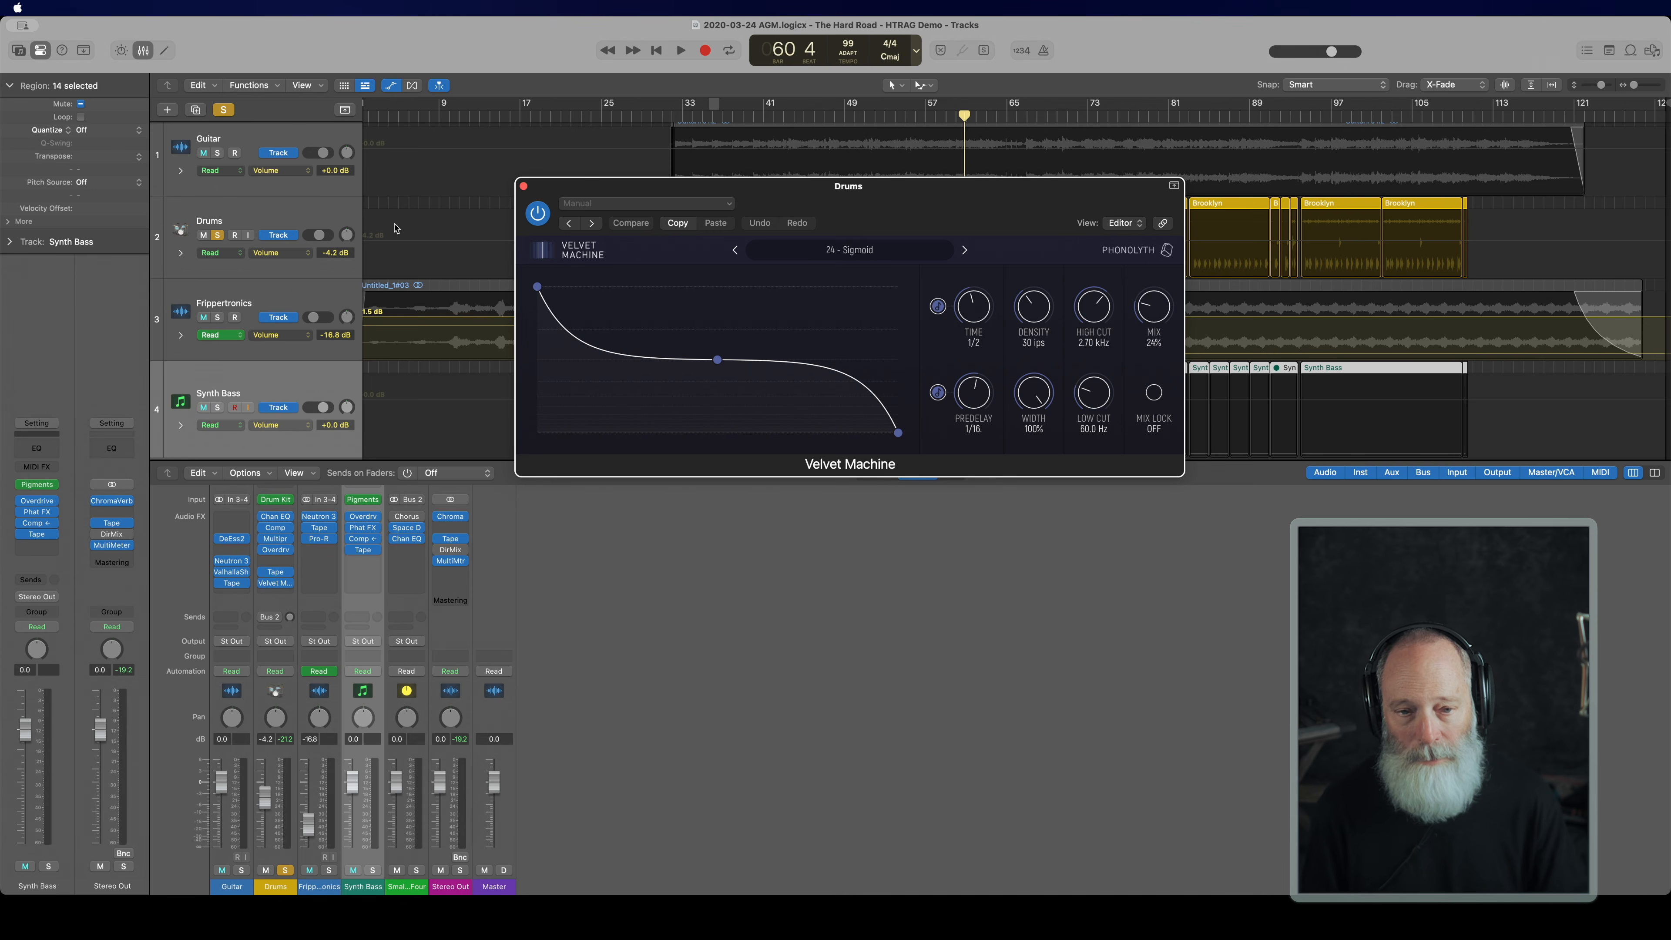
pyautogui.click(524, 186)
# Step: Play on from bar 60, comparing the full mix with Drums alone, and stop with Drums soloed
pyautogui.press('space')
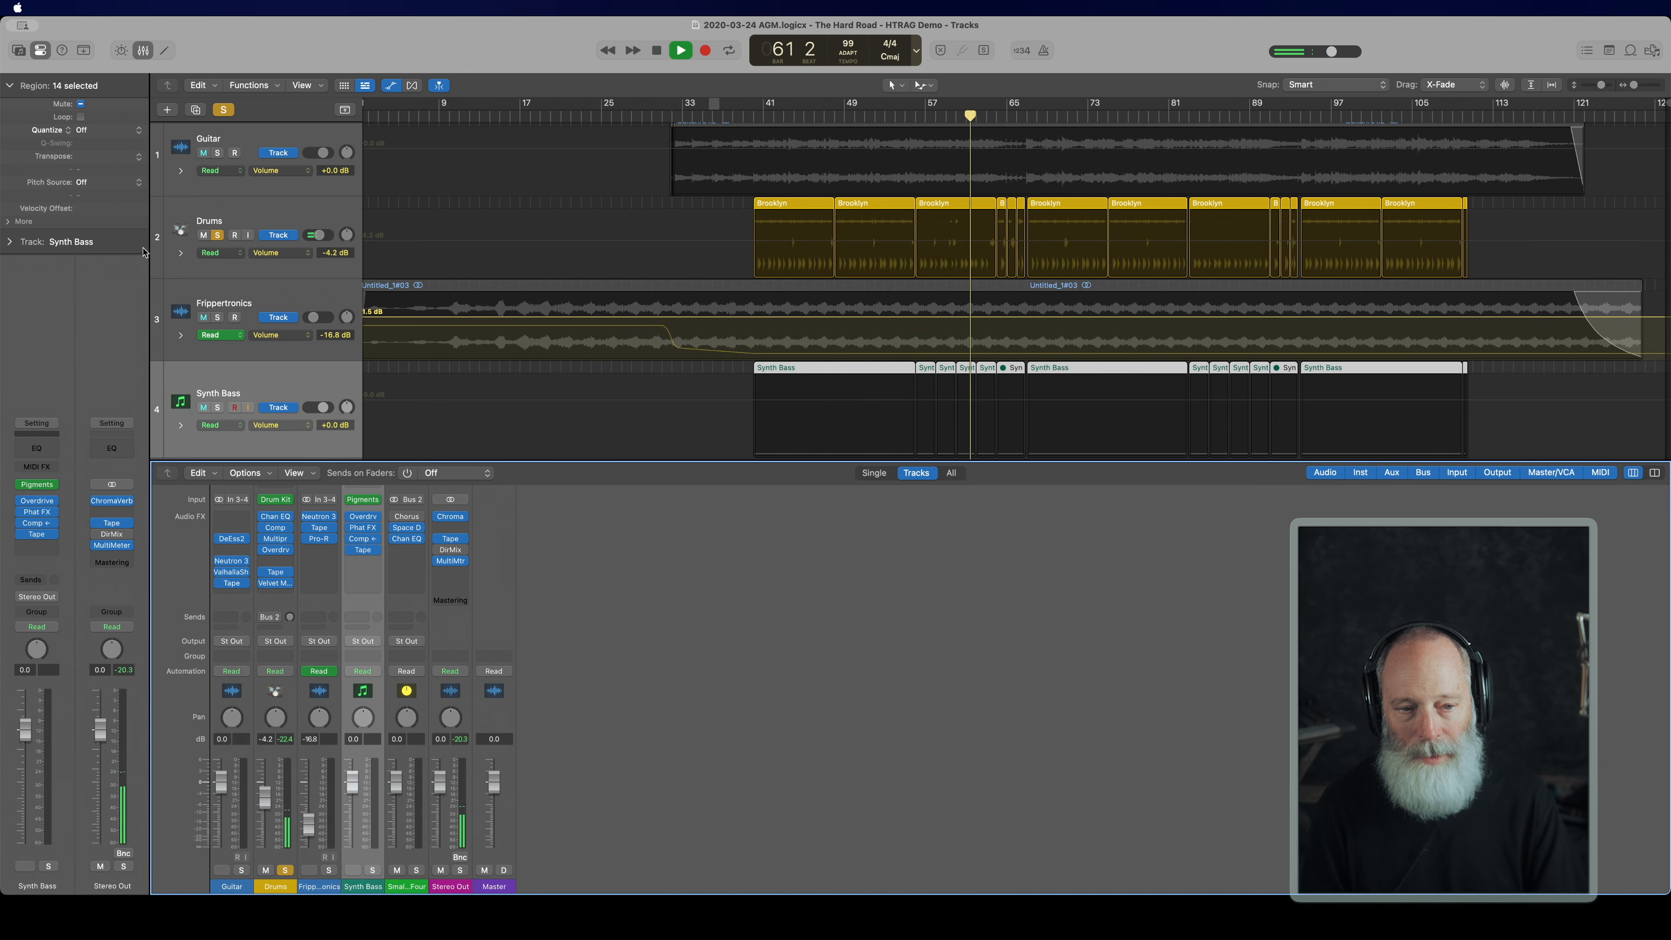
pyautogui.click(217, 236)
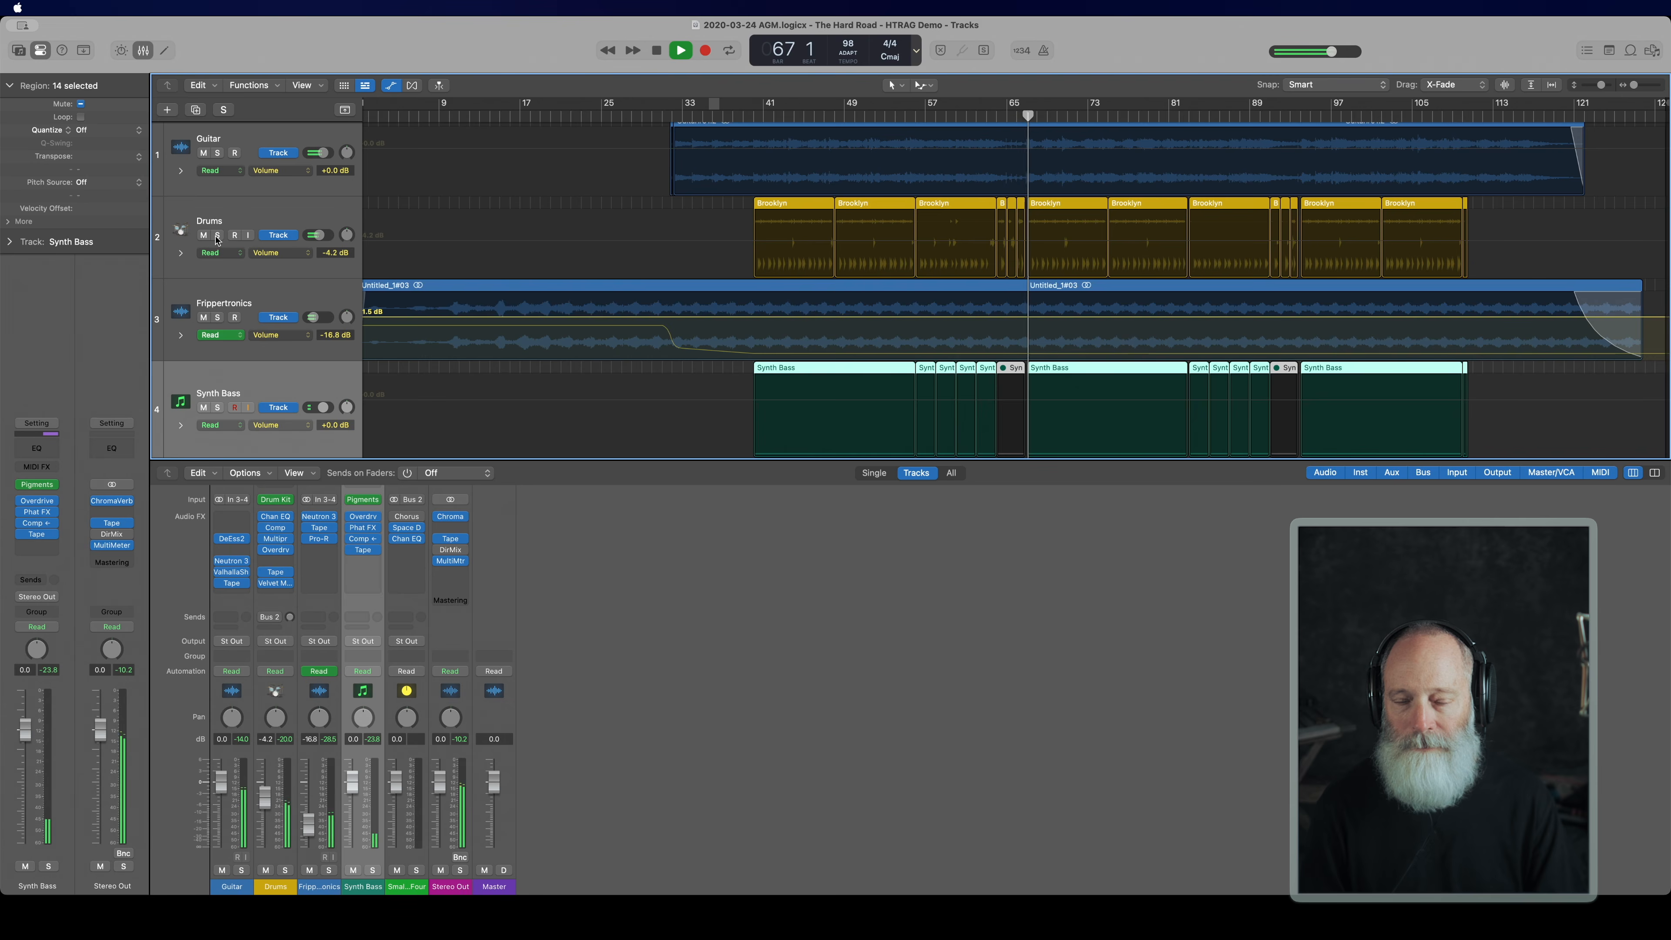
pyautogui.click(217, 236)
pyautogui.press('space')
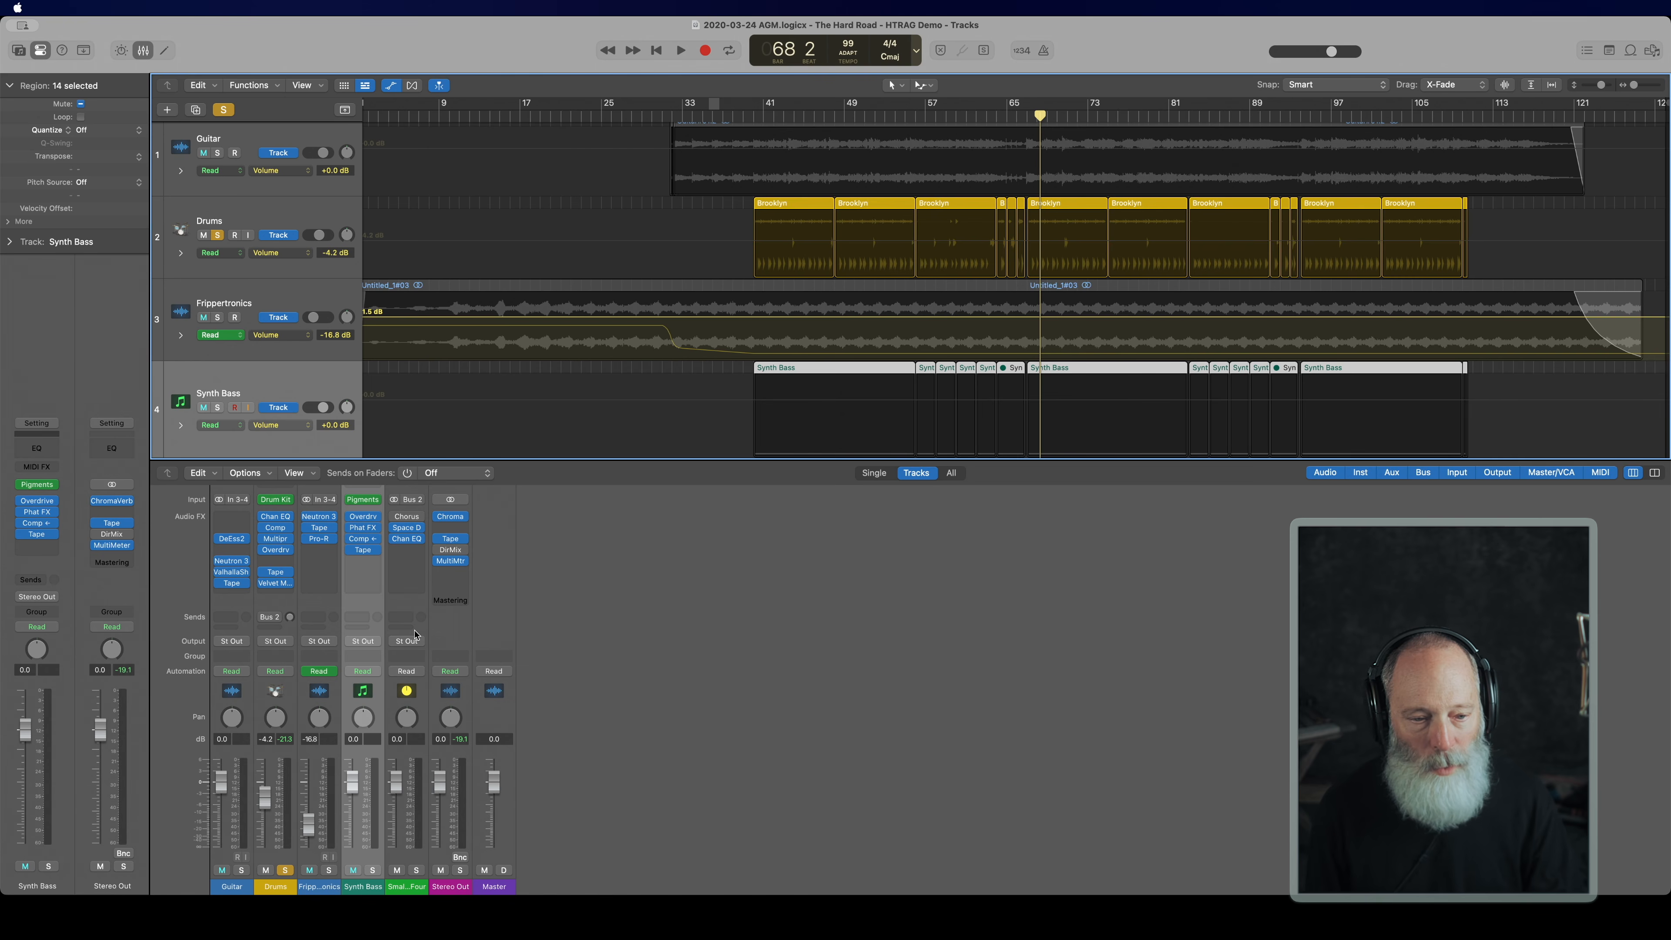
# Step: Open ChromaVerb on the Stereo Out channel and examine its Room reverb settings, including the dry and wet levels
pyautogui.click(452, 637)
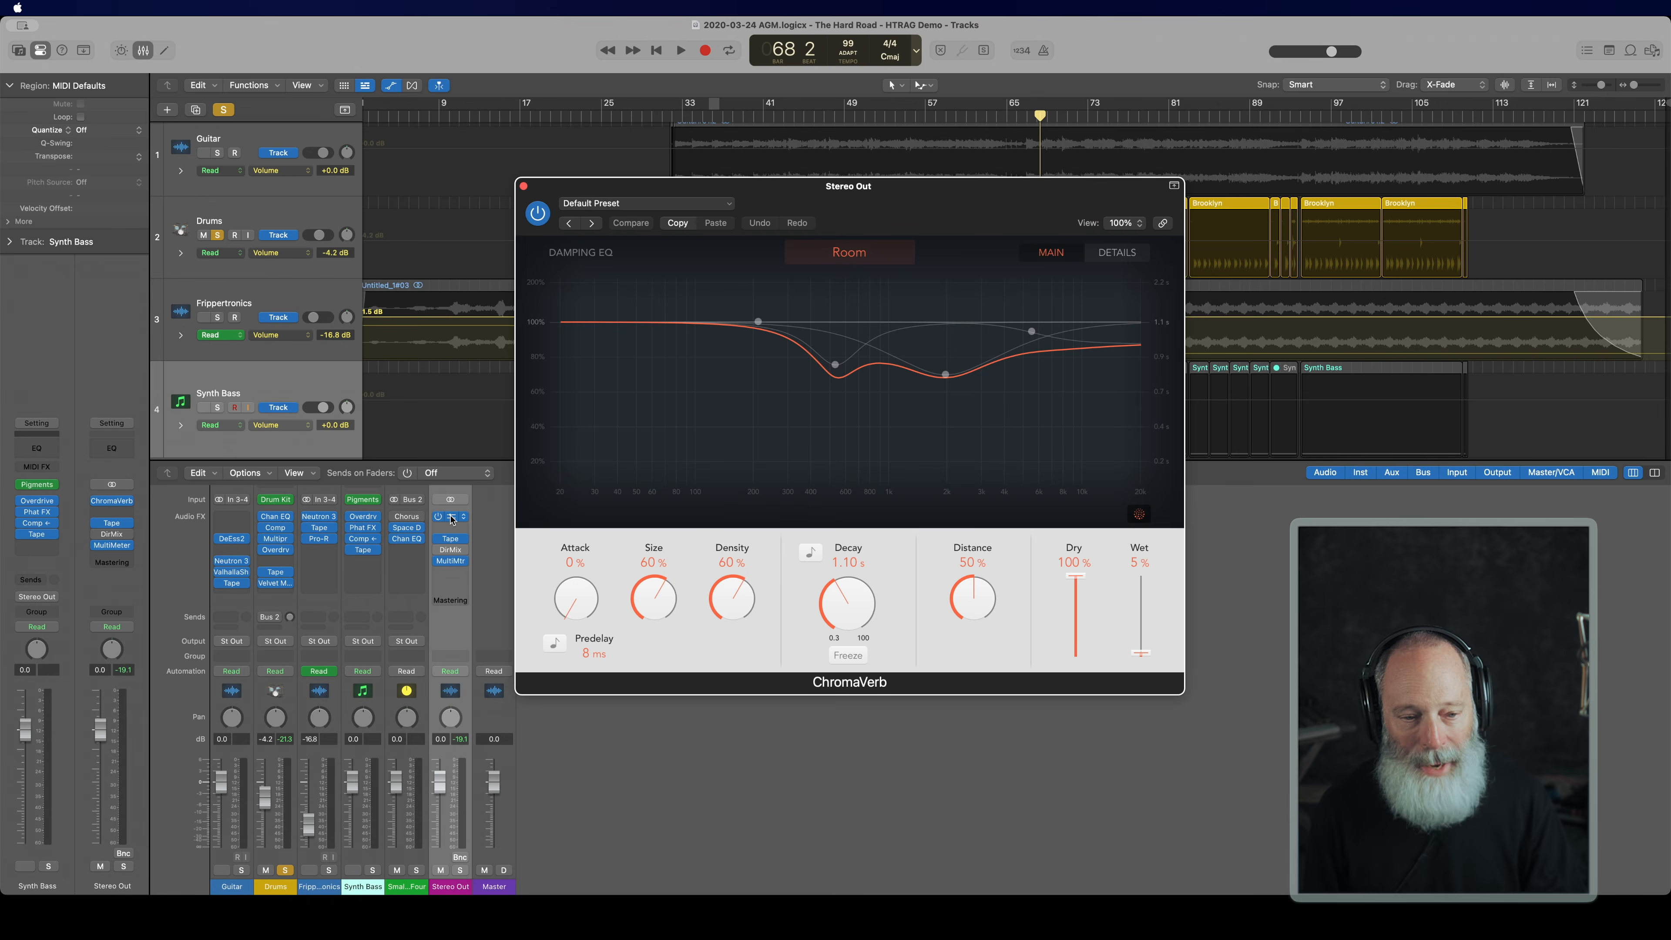
pyautogui.moveTo(734, 187); pyautogui.dragTo(845, 242)
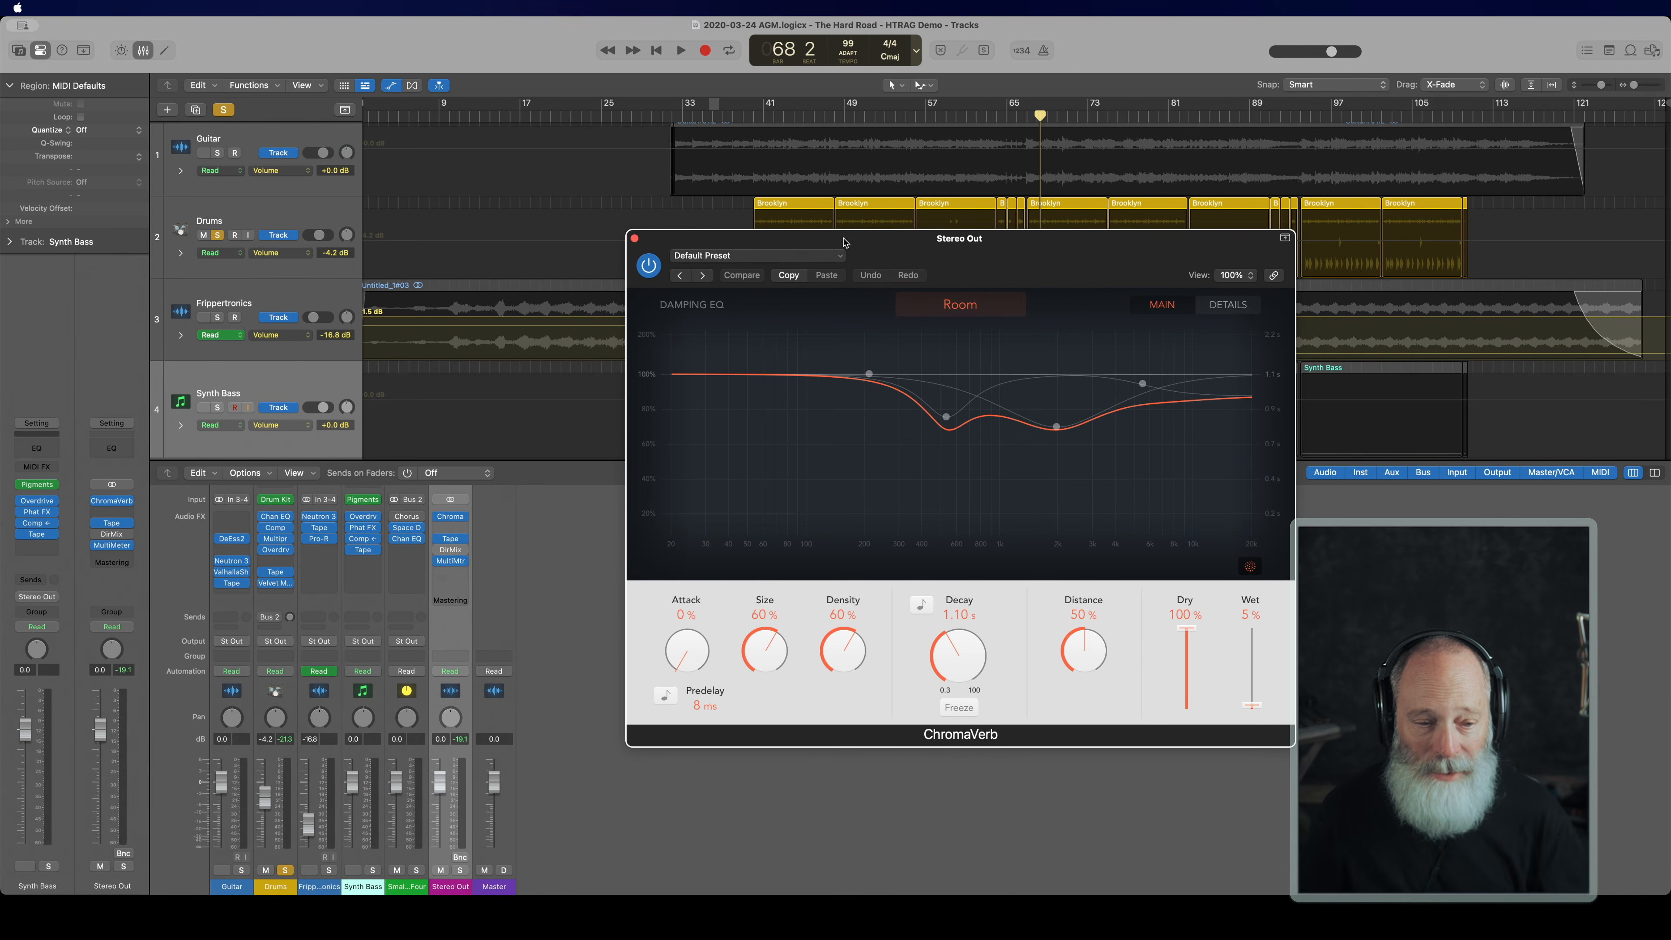
pyautogui.click(402, 605)
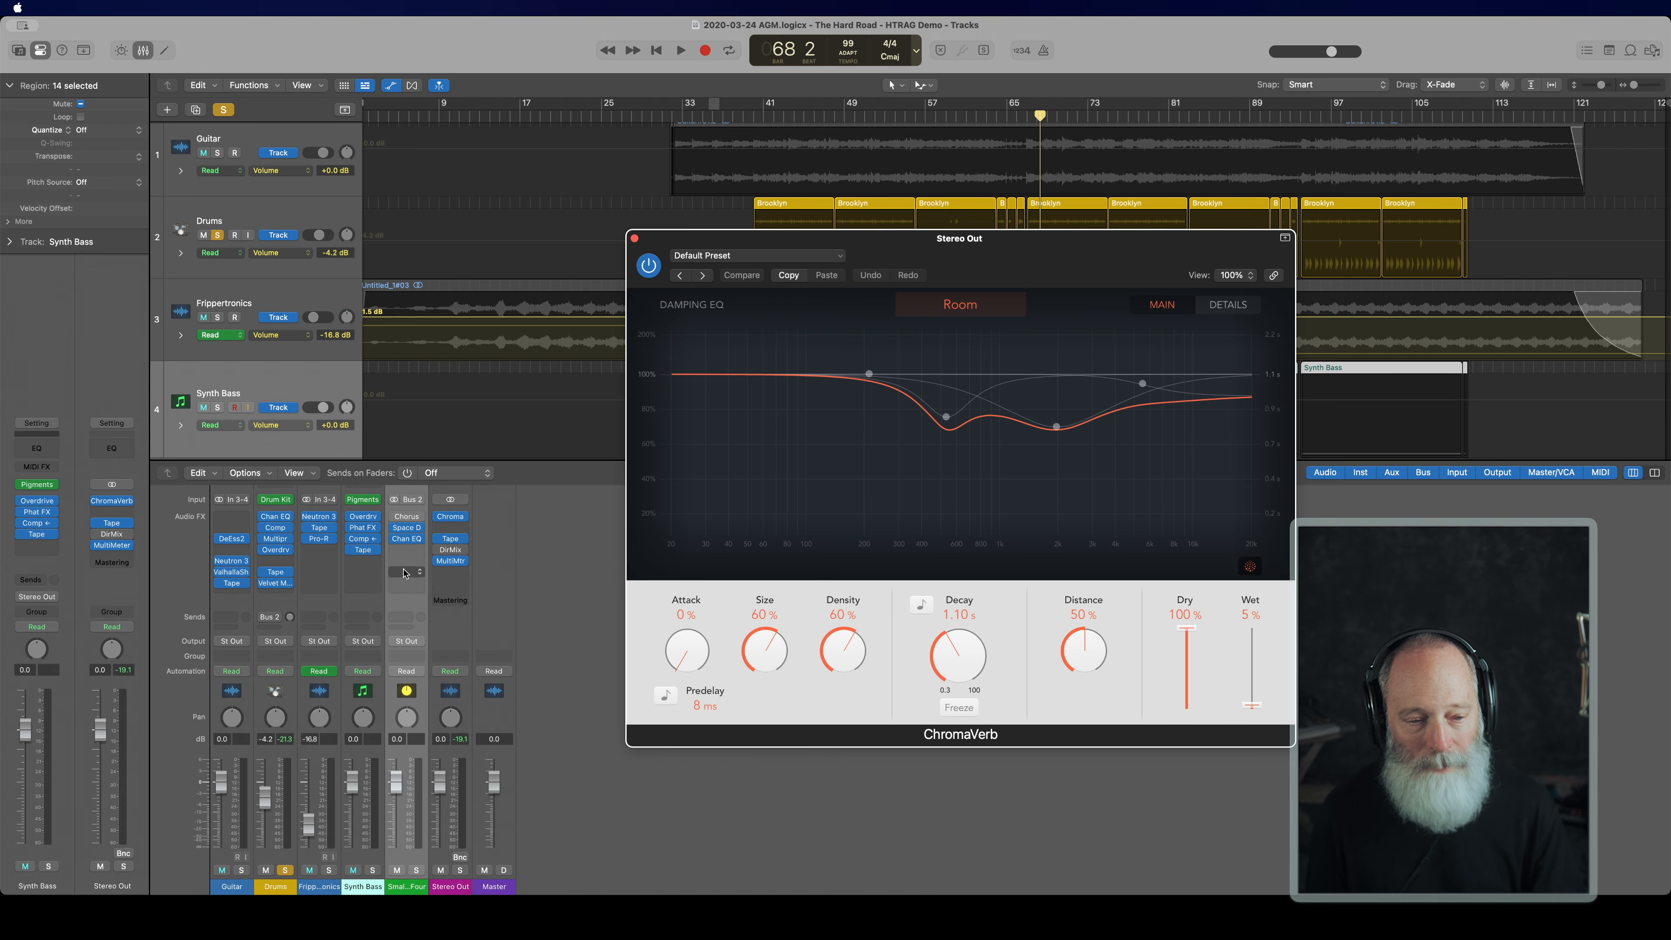
pyautogui.click(452, 520)
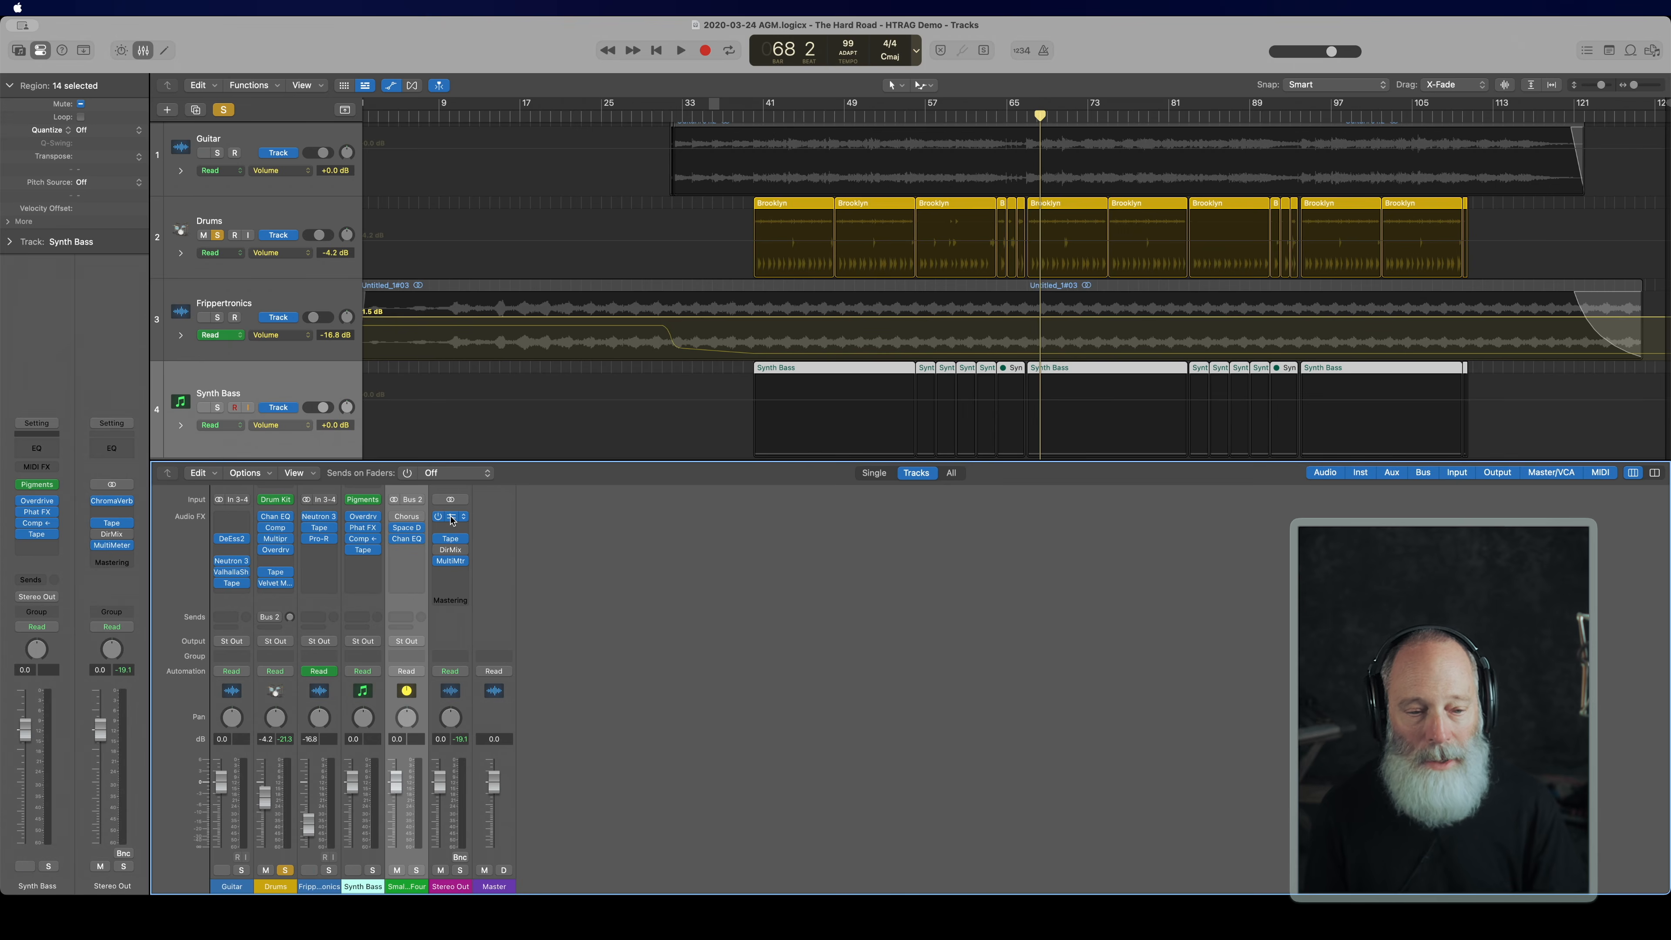
pyautogui.click(452, 520)
pyautogui.moveTo(799, 249); pyautogui.dragTo(710, 259)
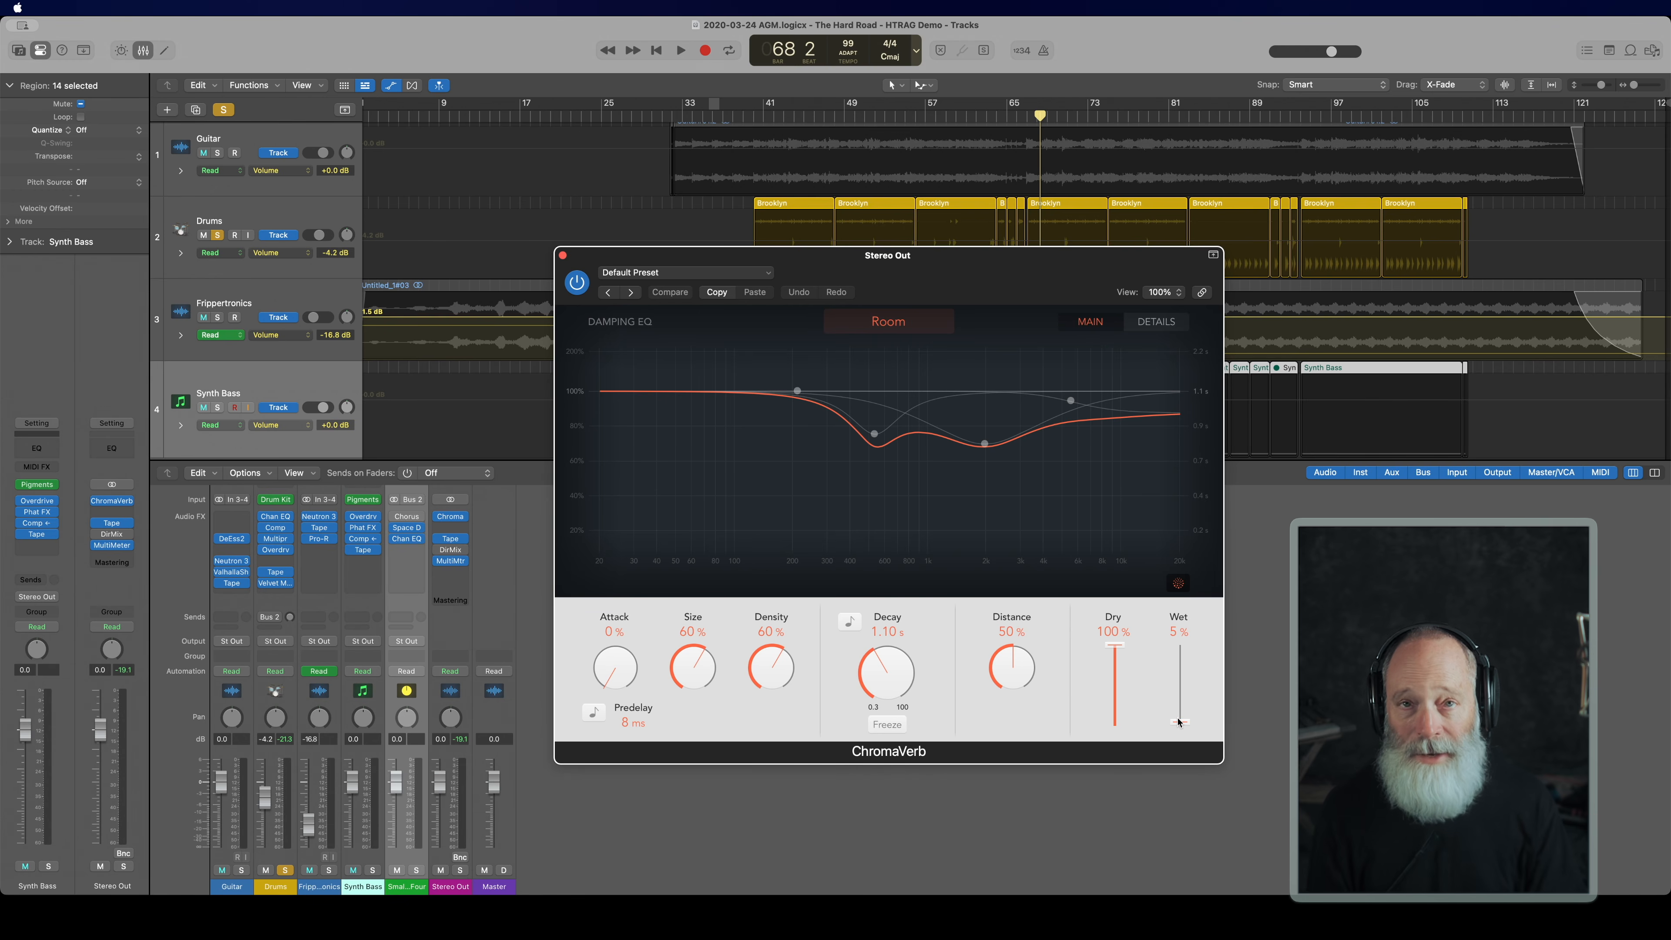
# Step: Play on from bar 68 with the Stereo Out reverb showing, unsolo Drums to hear the full mix, and stop playback
pyautogui.press('space')
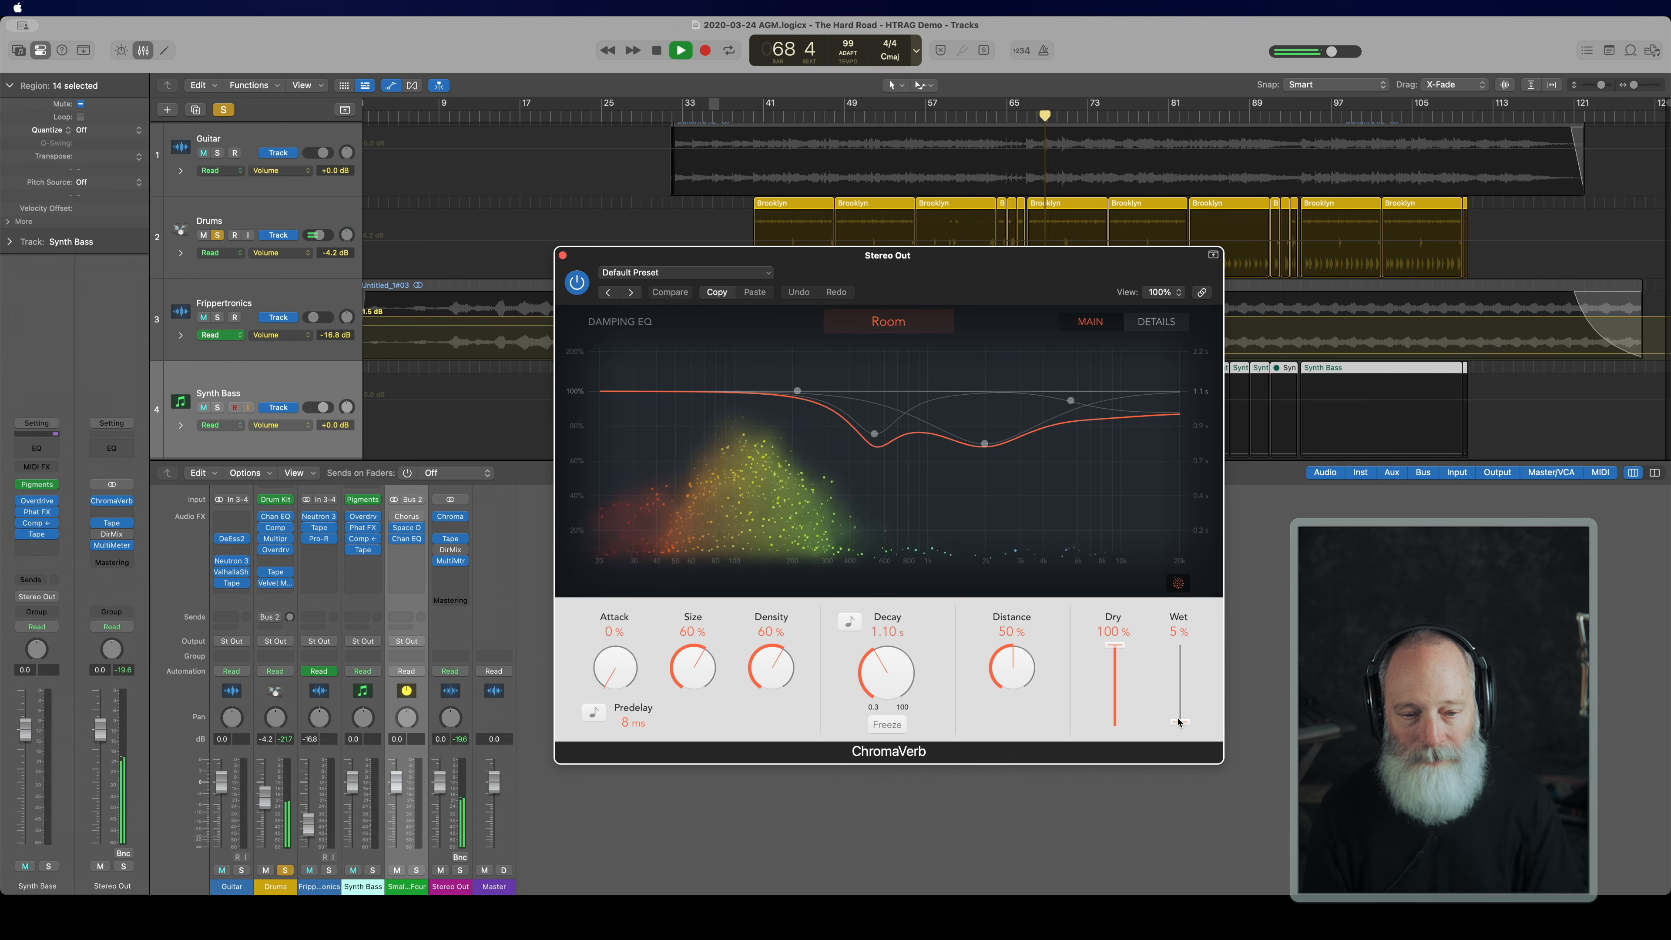
pyautogui.click(217, 235)
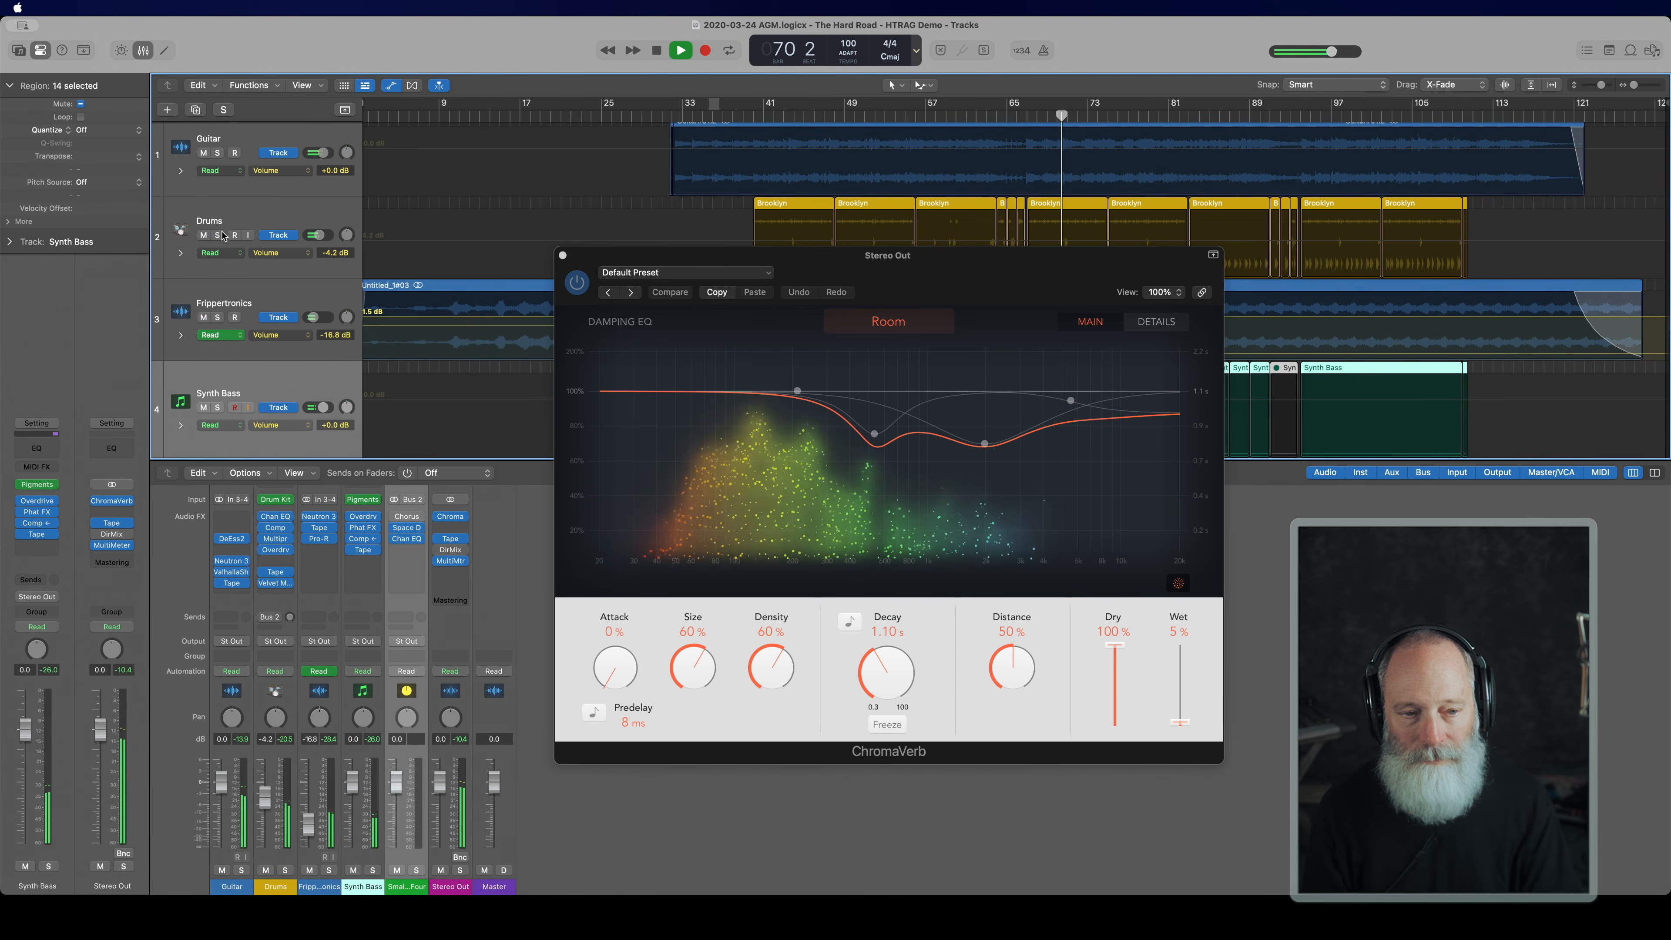
pyautogui.press('space')
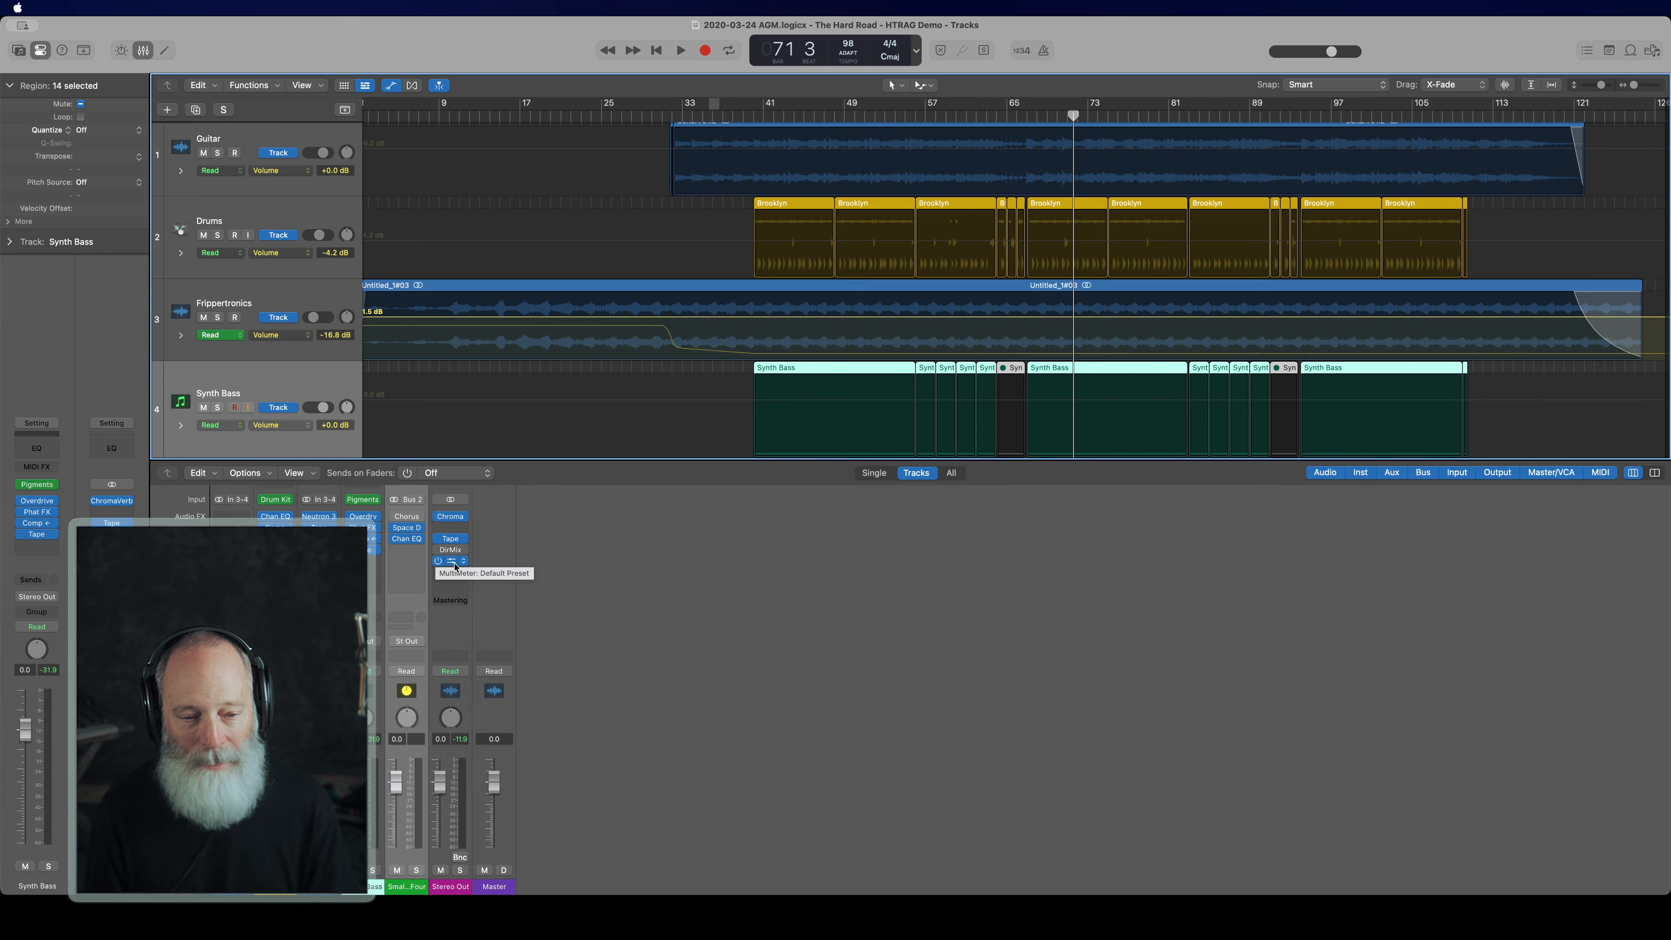
# Step: Open MultiMeter on Stereo Out in its Analyzer view and play the full mix briefly from about bar 50
pyautogui.click(451, 561)
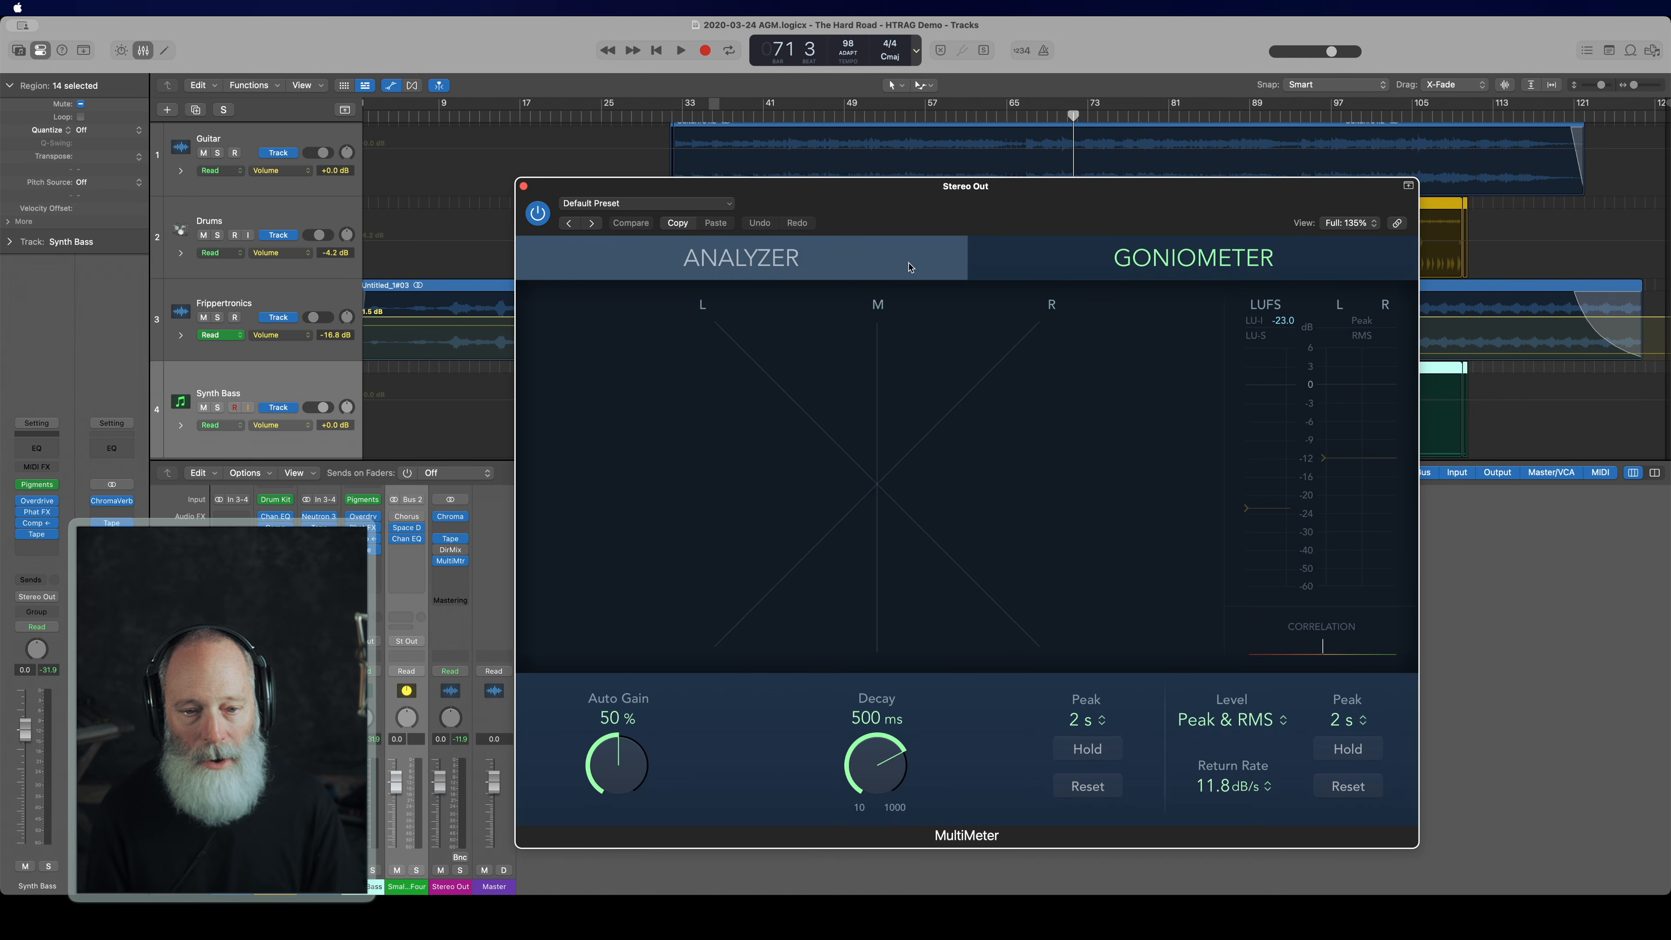
pyautogui.click(808, 257)
pyautogui.moveTo(764, 197); pyautogui.dragTo(892, 158)
pyautogui.scroll(-2, 673, 119)
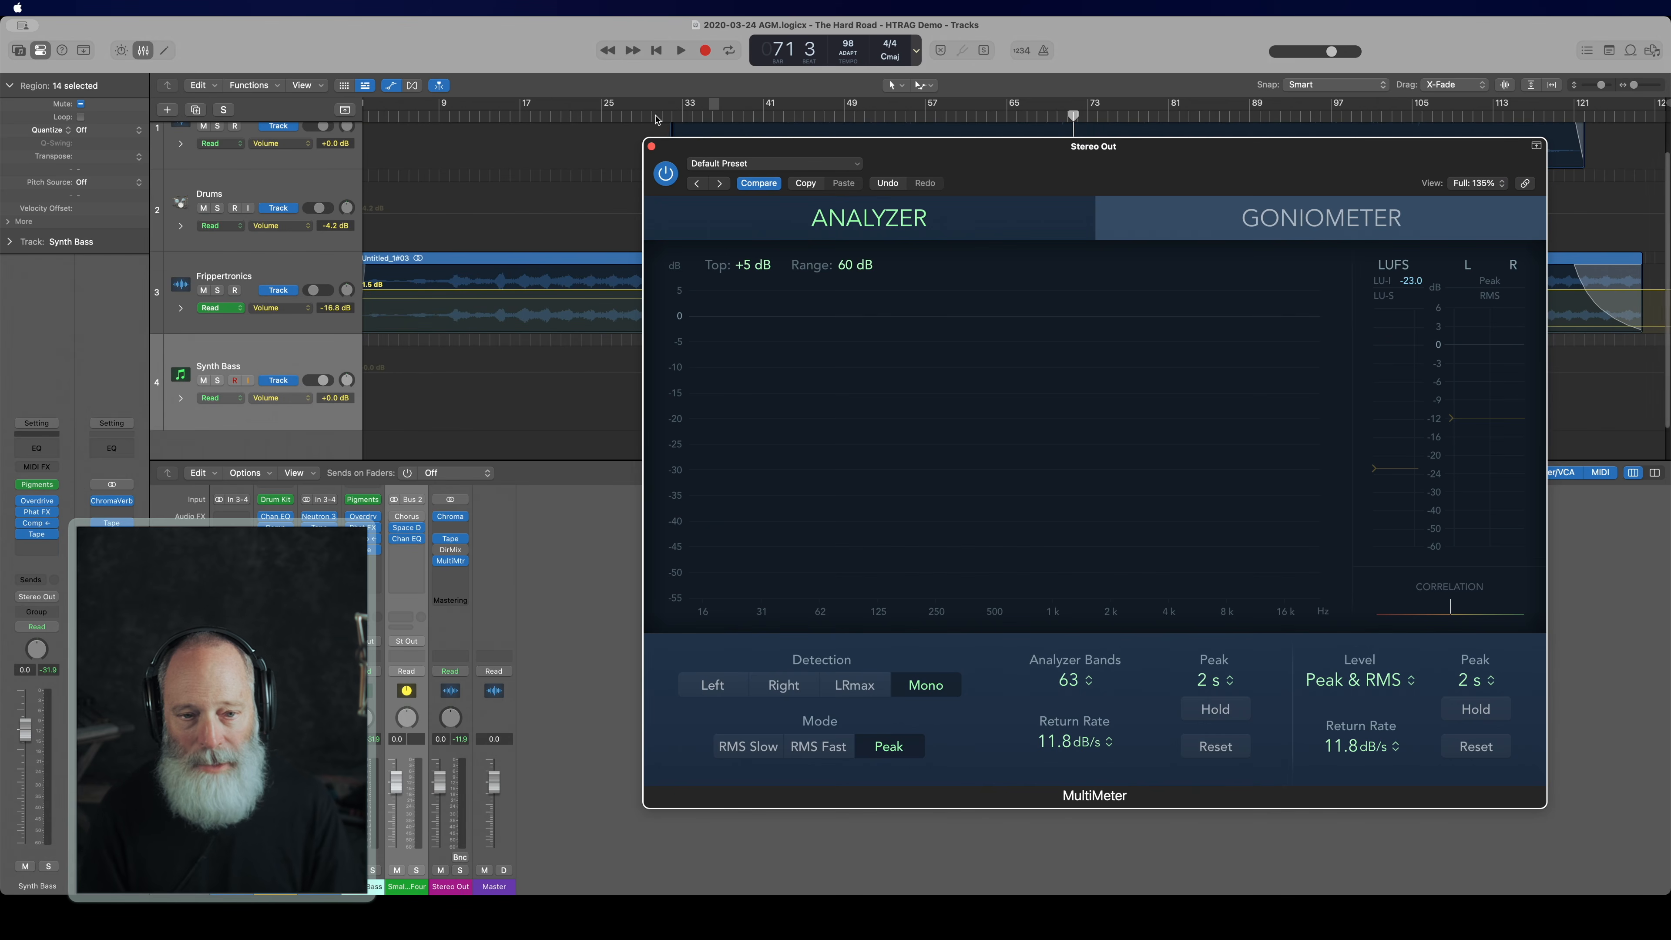
pyautogui.click(863, 114)
pyautogui.press('space')
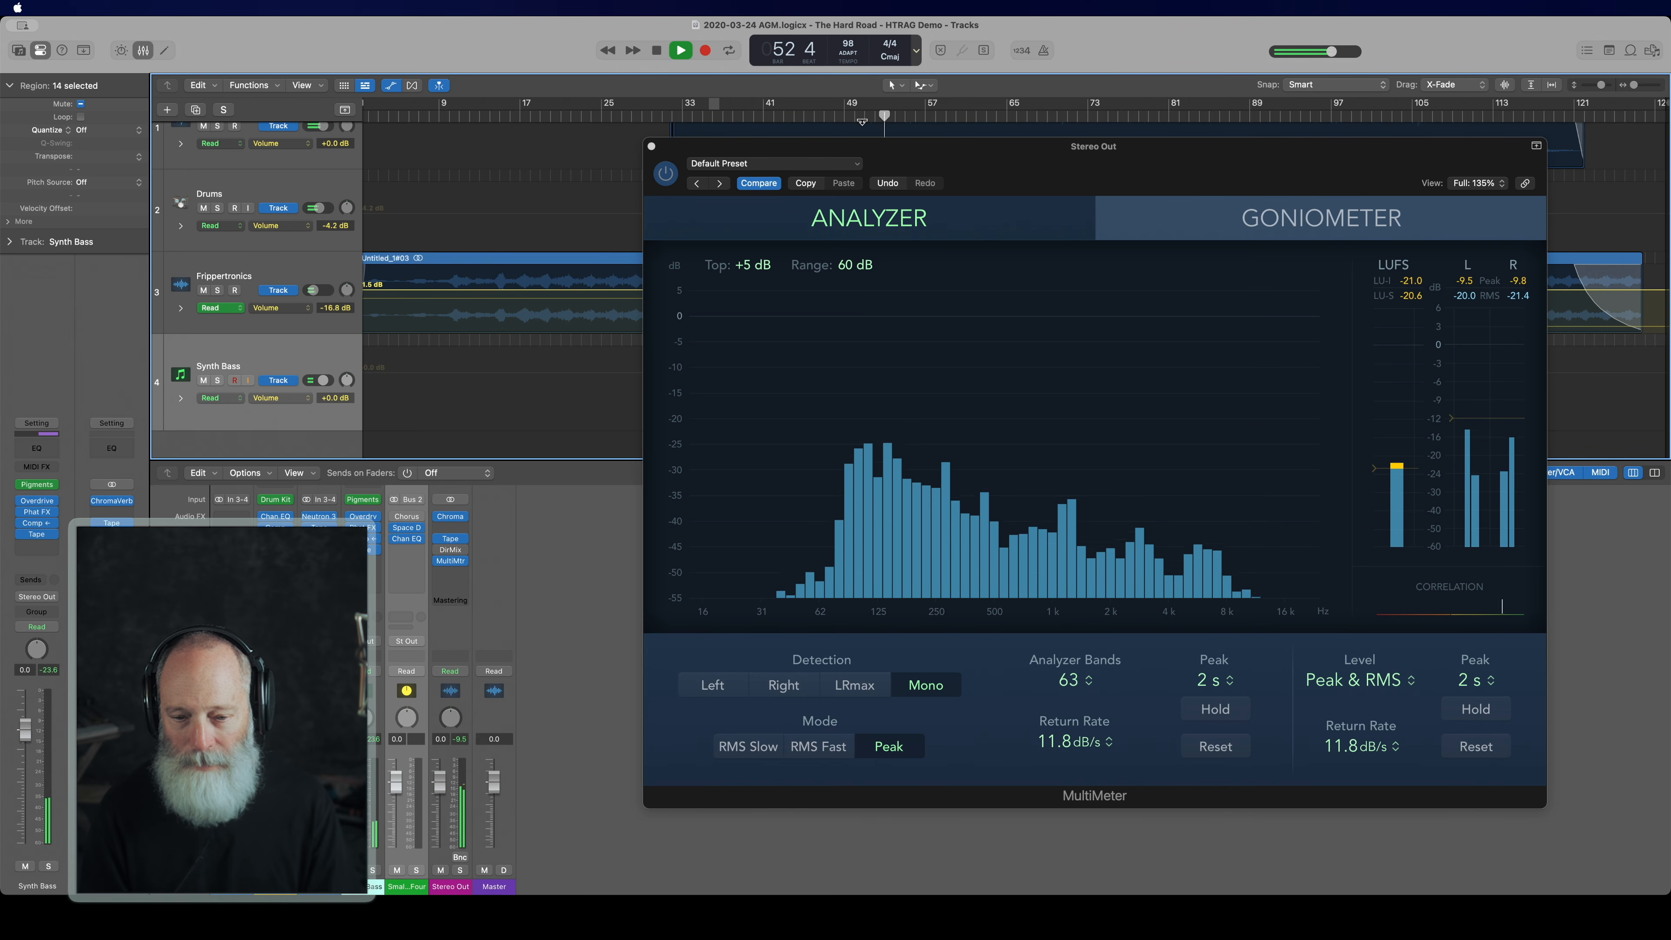
pyautogui.press('space')
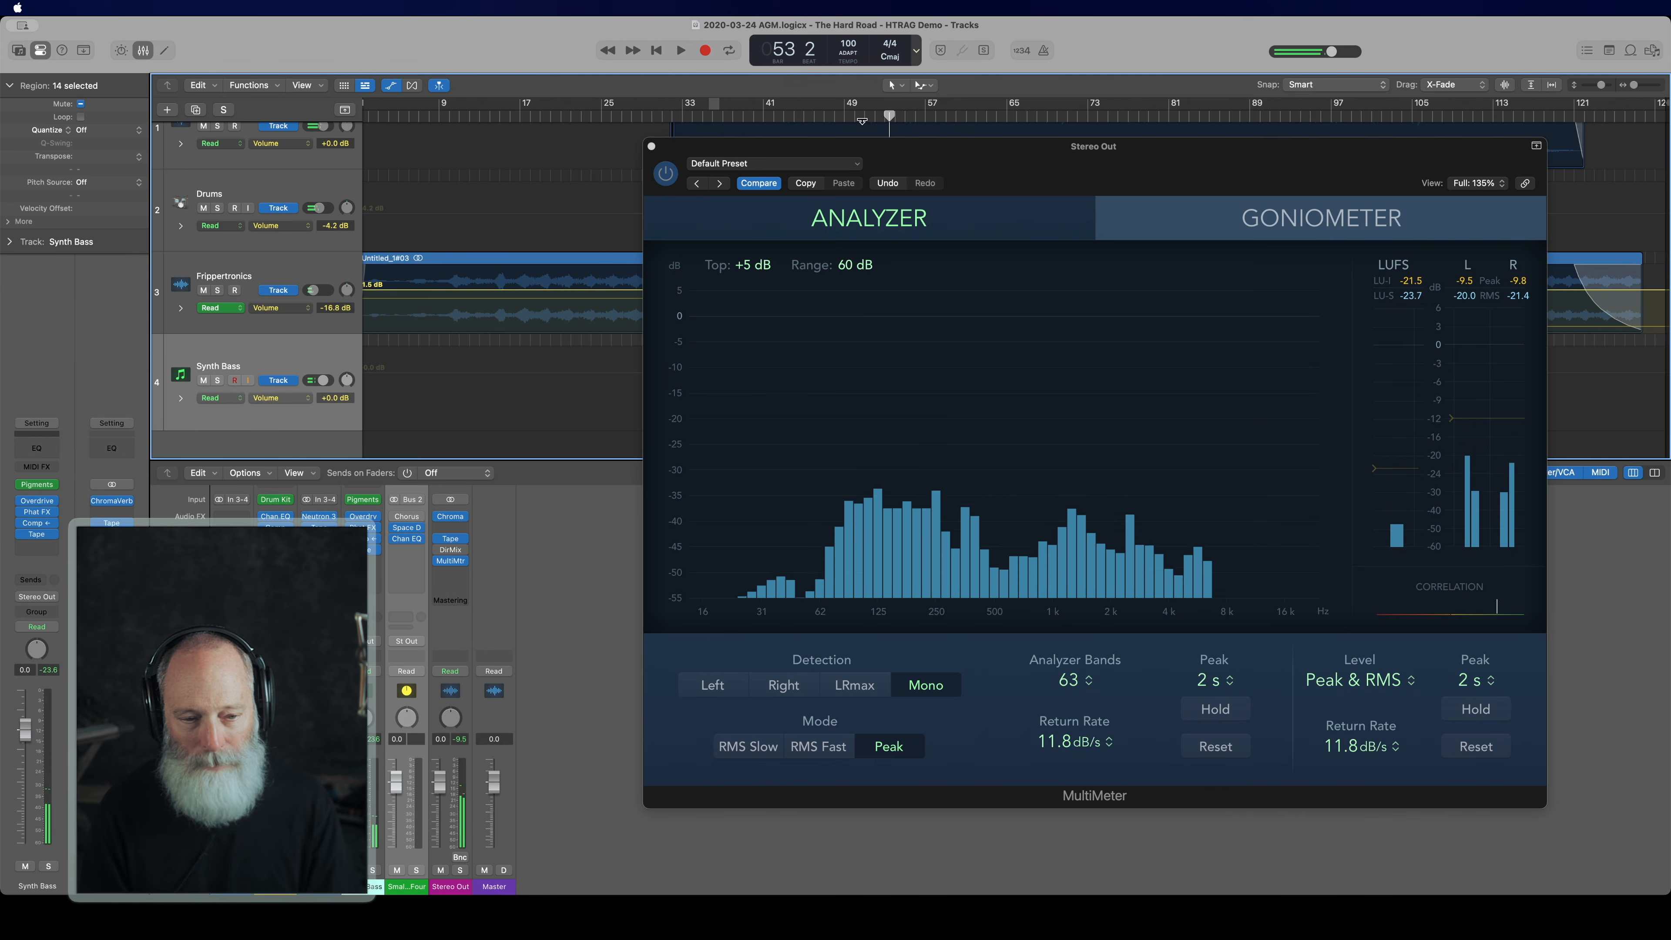
# Step: Play on from bar 53 in two passes while reading MultiMeter's LUFS, peak and RMS levels, stopping at bar 59
pyautogui.click(440, 634)
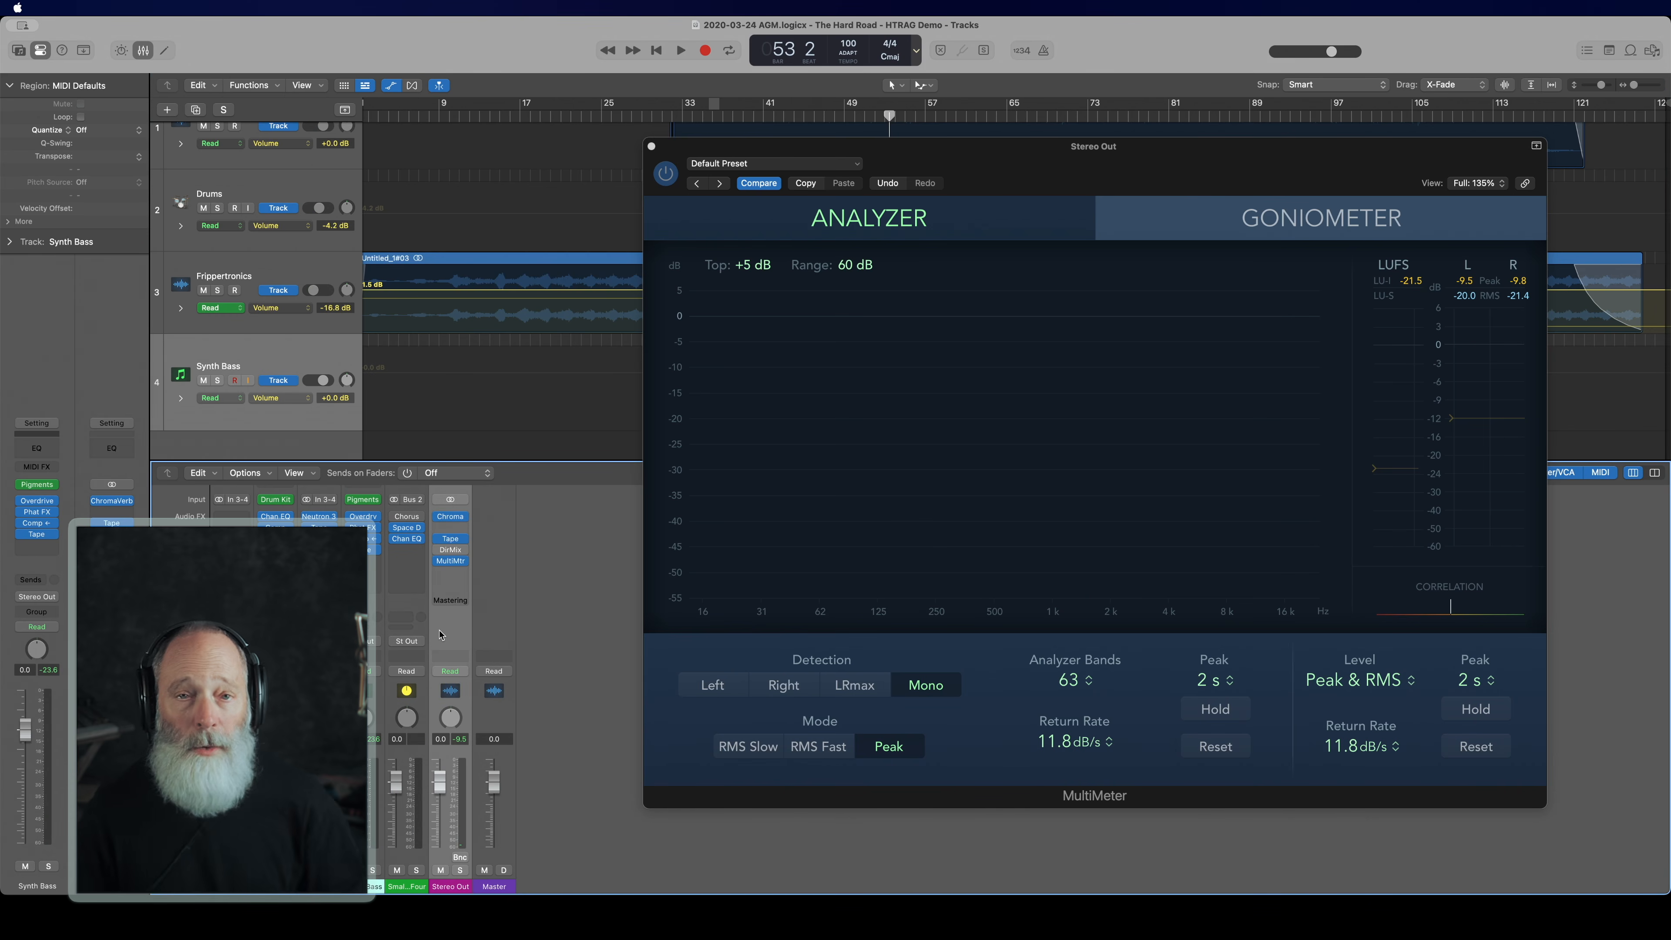
pyautogui.press('space')
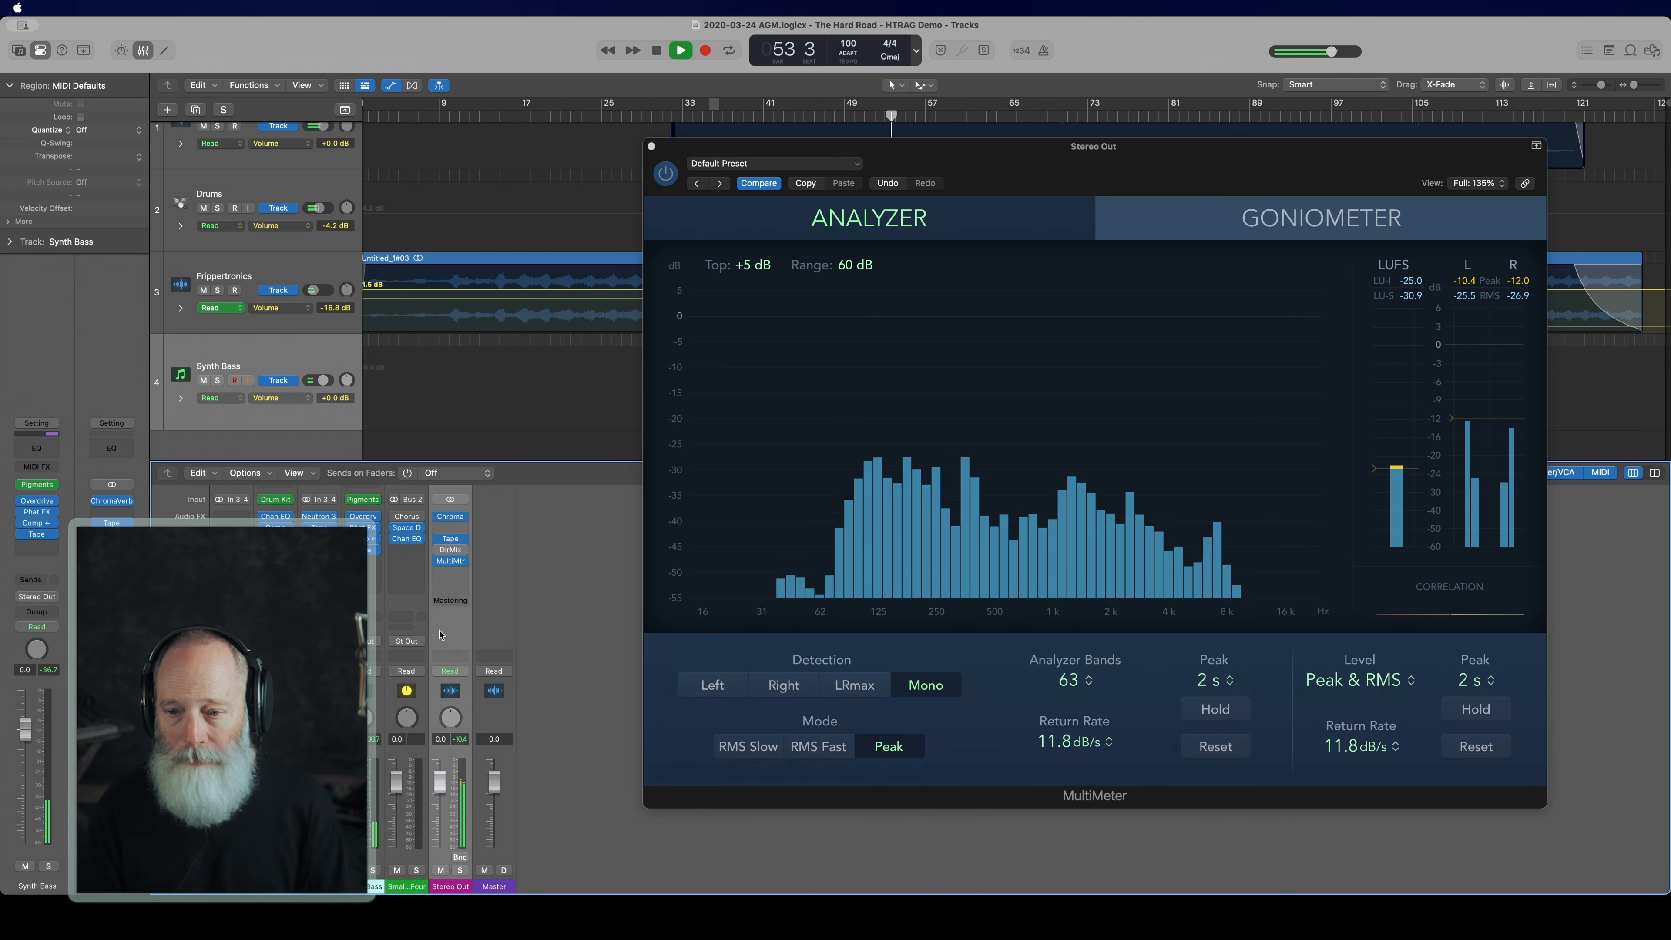
pyautogui.press('space')
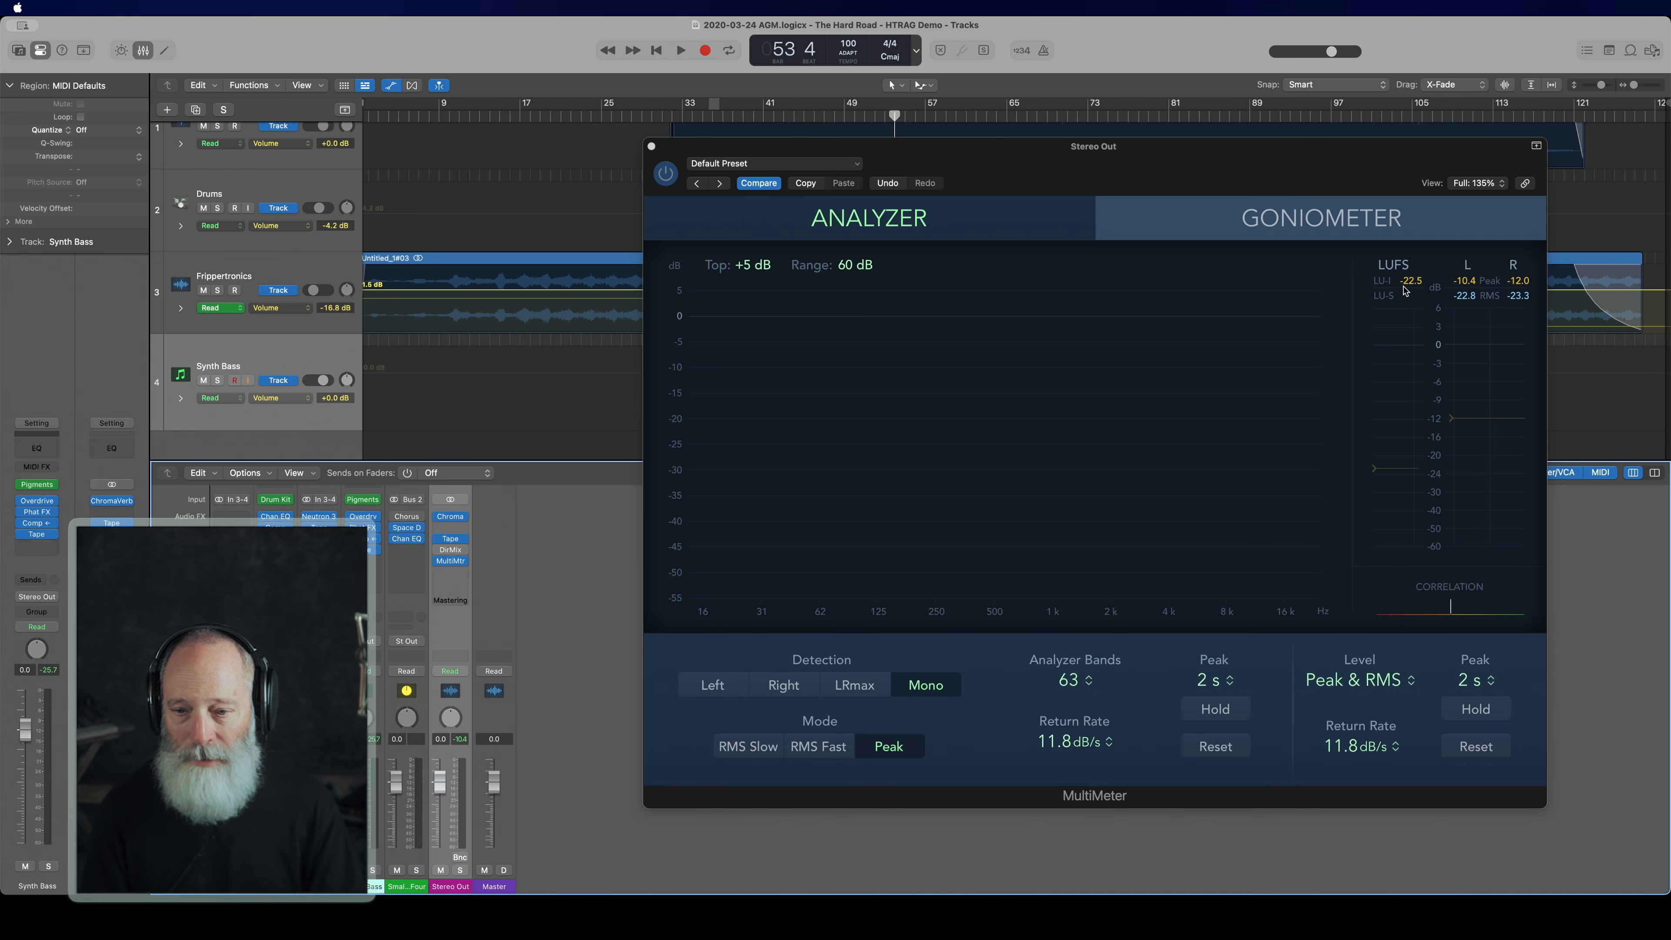
pyautogui.press('space')
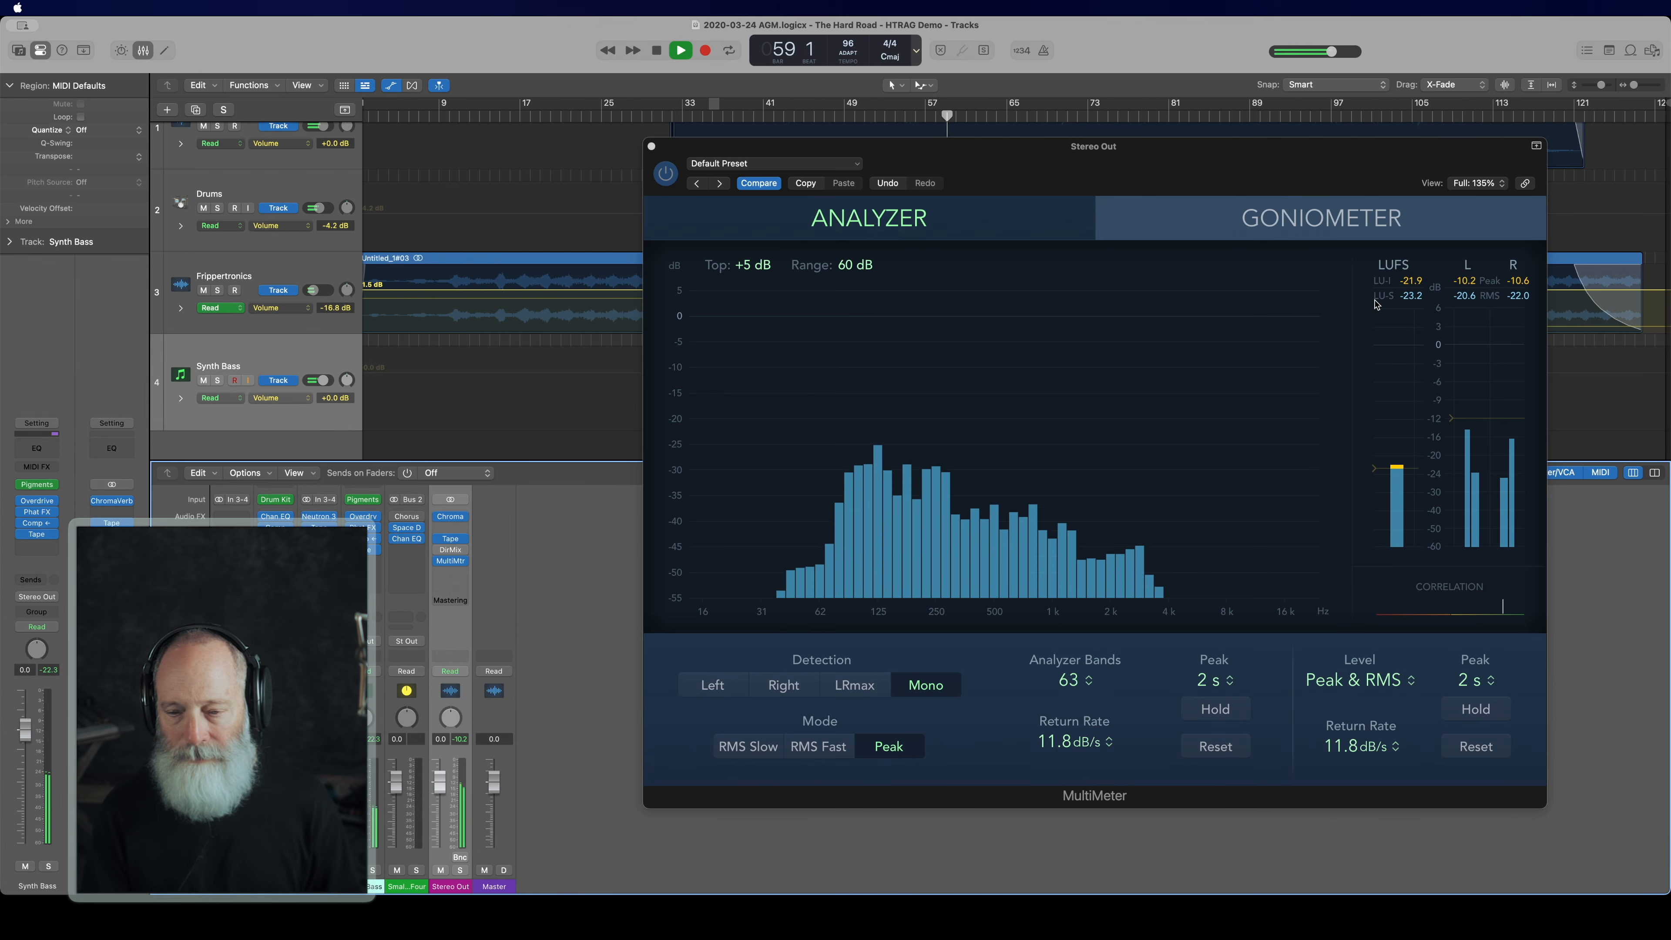
pyautogui.press('space')
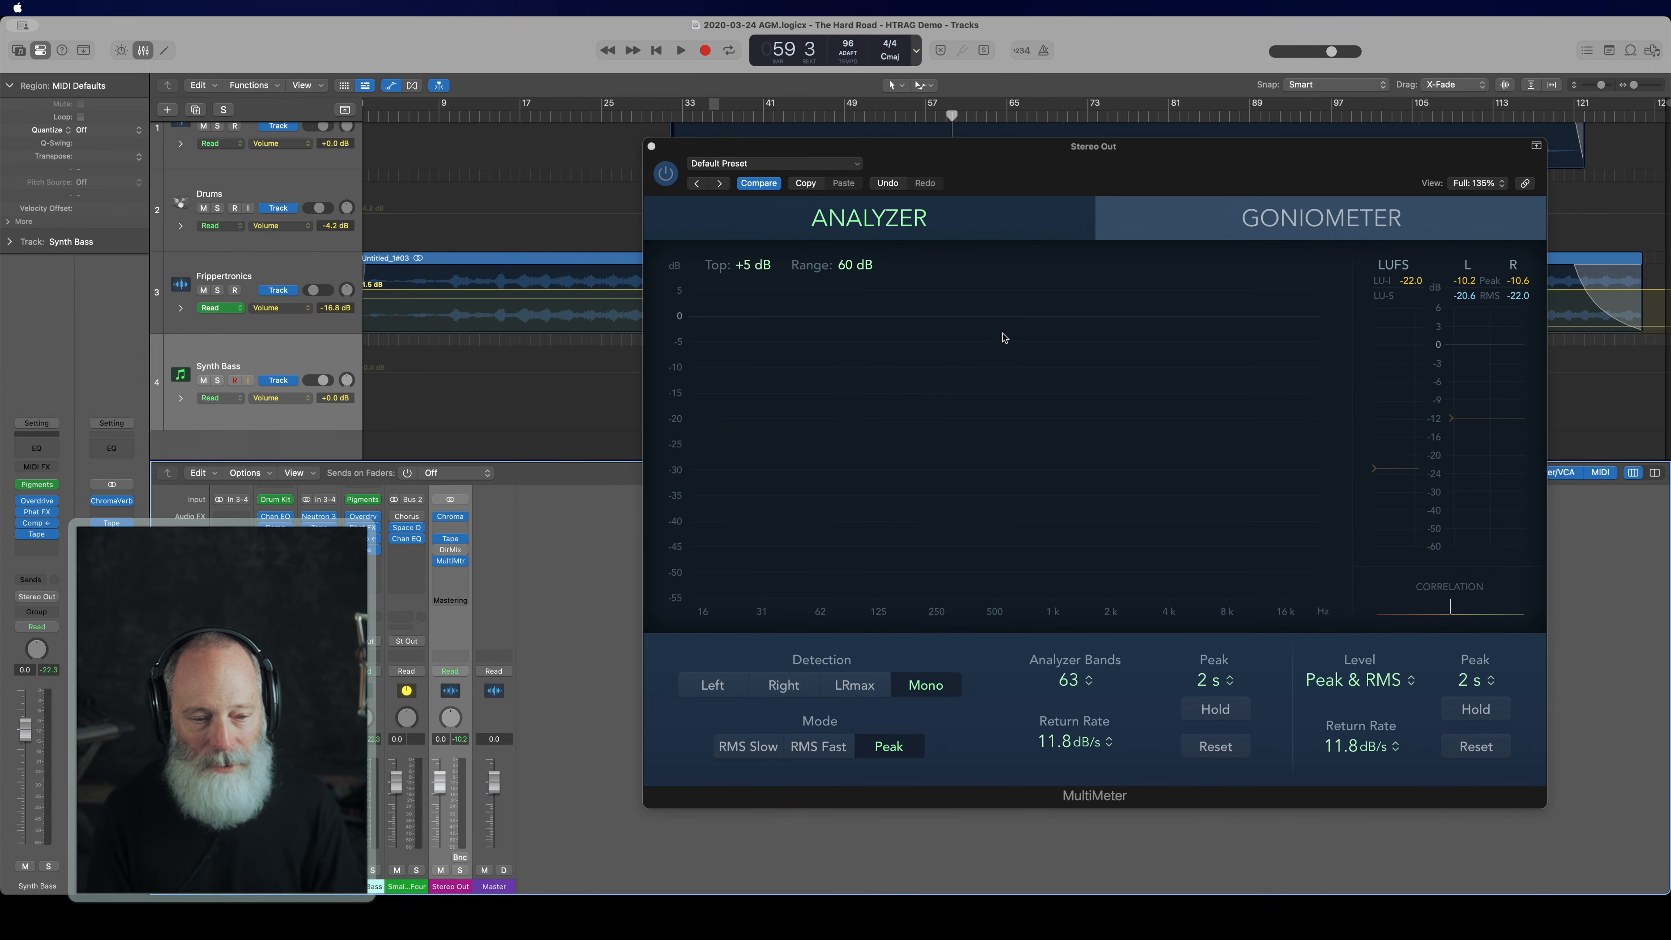
# Step: Switch MultiMeter to the Goniometer view and play on to check the mix's stereo image, stopping at bar 61
pyautogui.click(1266, 223)
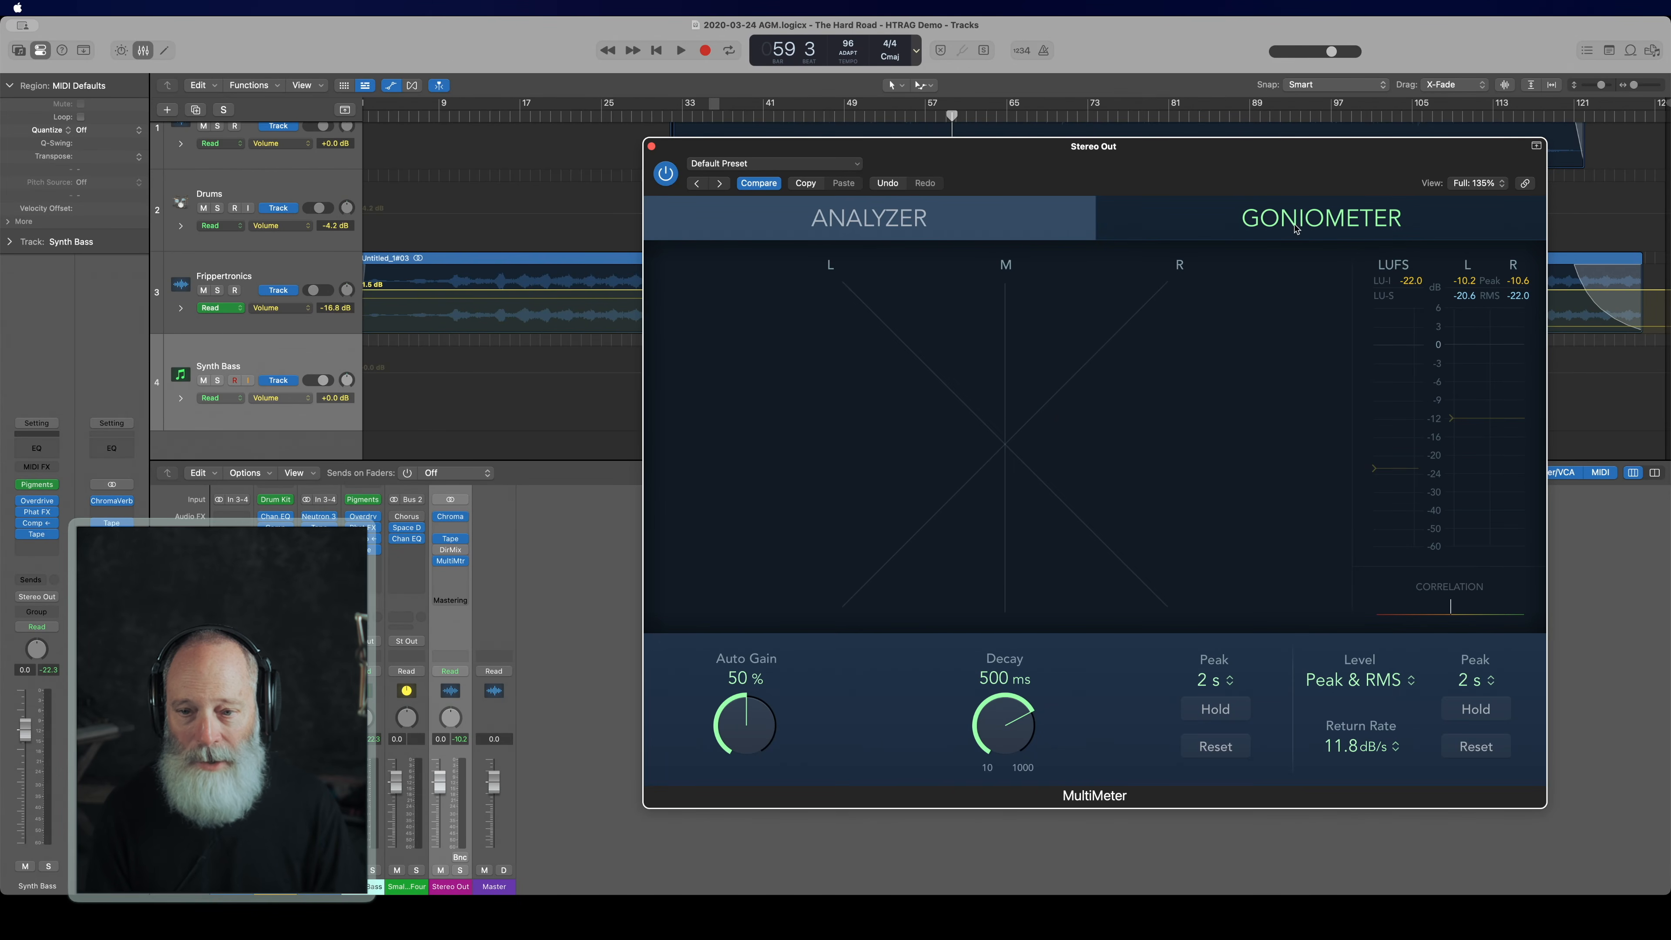
pyautogui.press('space')
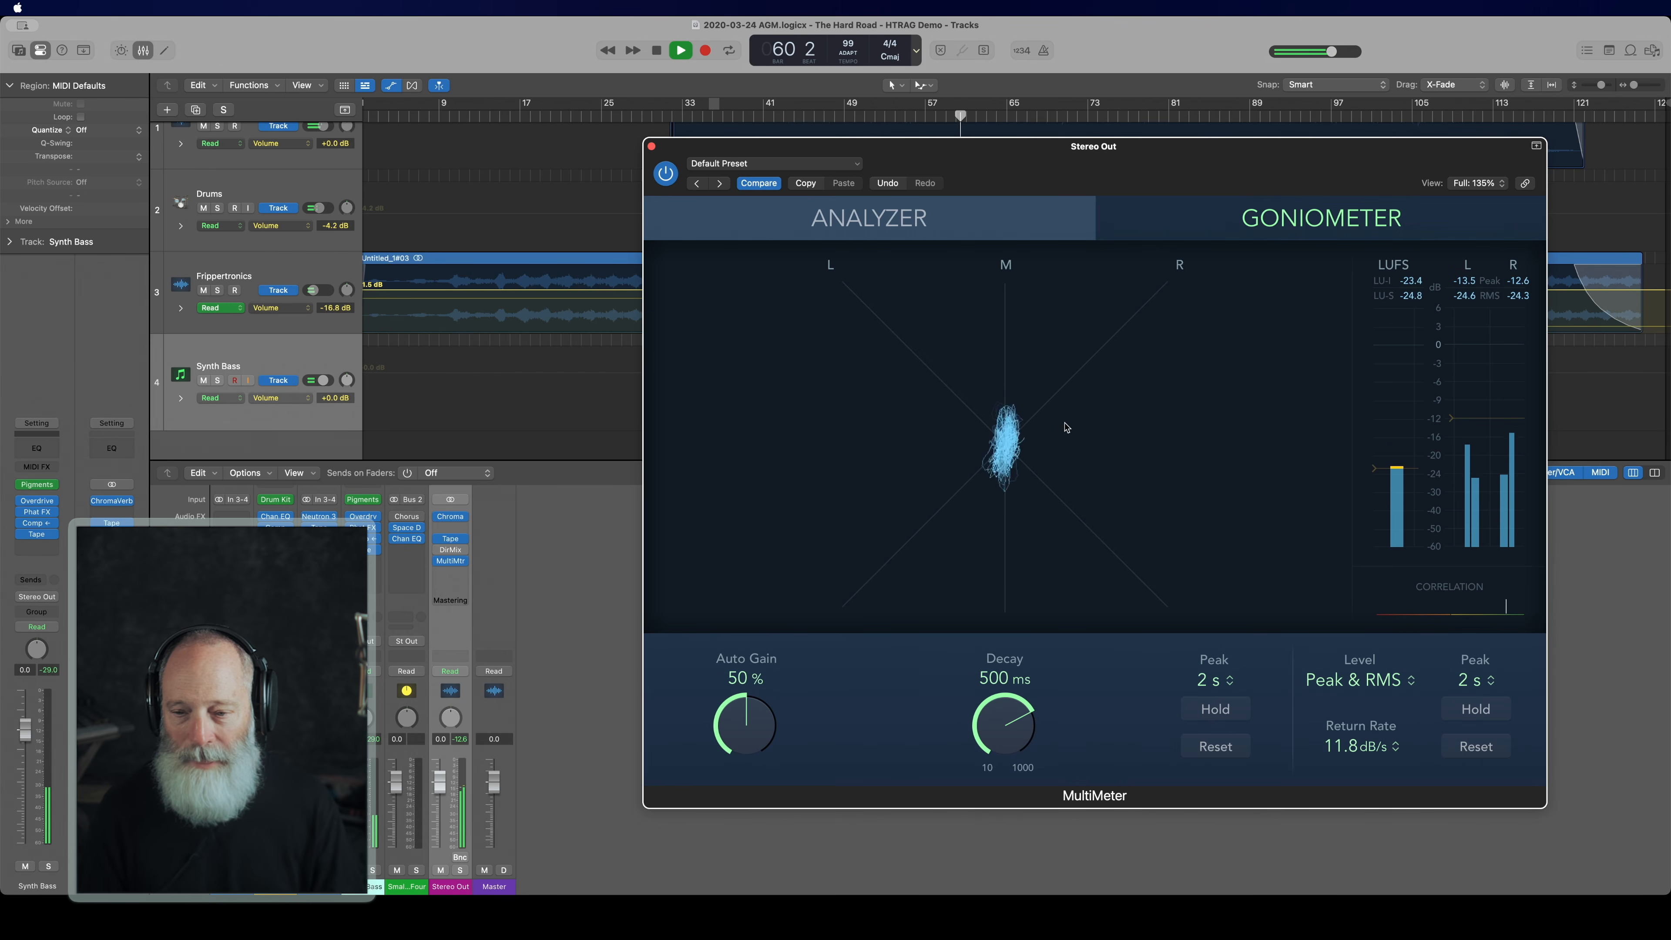
pyautogui.press('space')
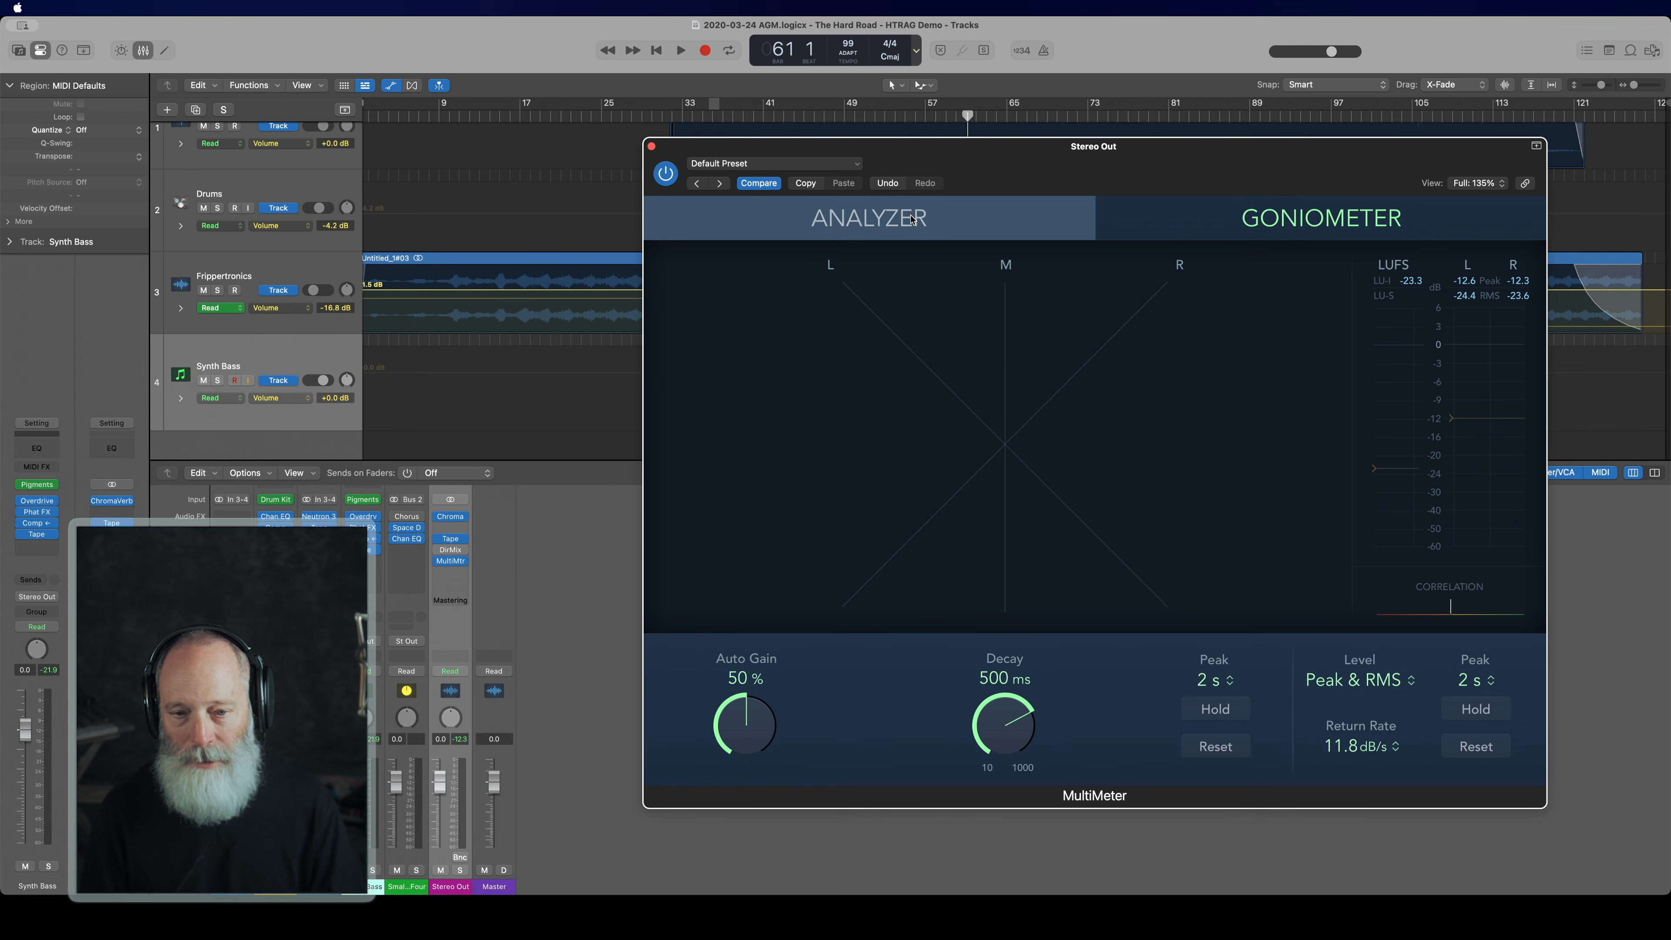
# Step: Return MultiMeter to the Analyzer view and play on in two passes while watching the correlation meter
pyautogui.click(884, 217)
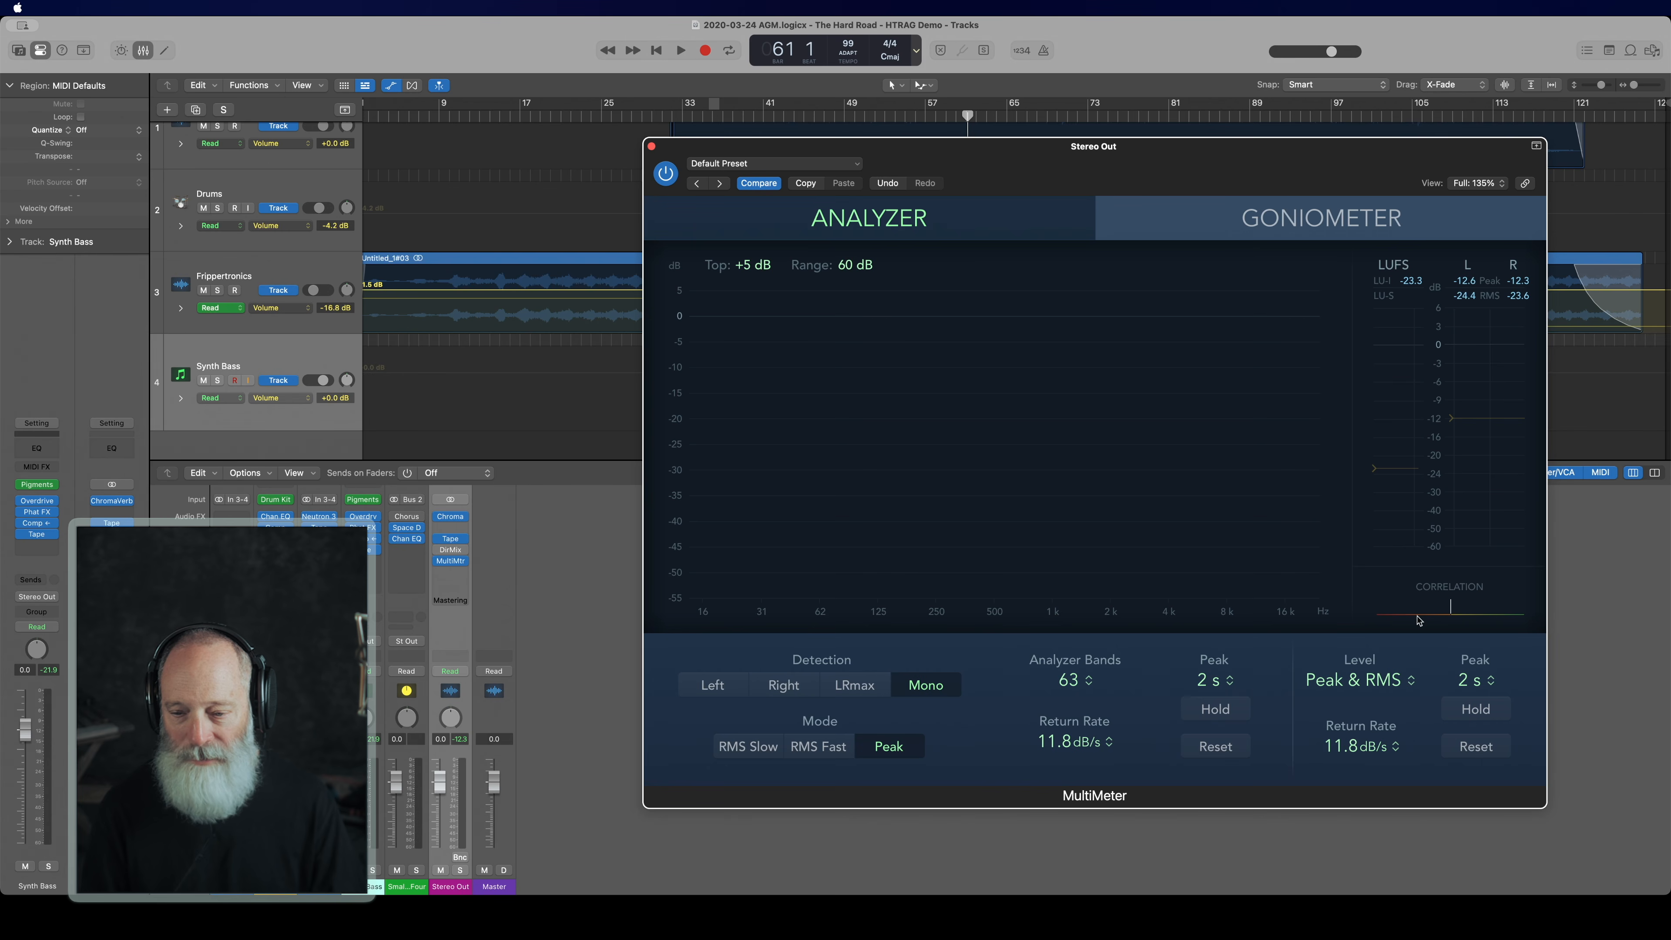
pyautogui.press('space')
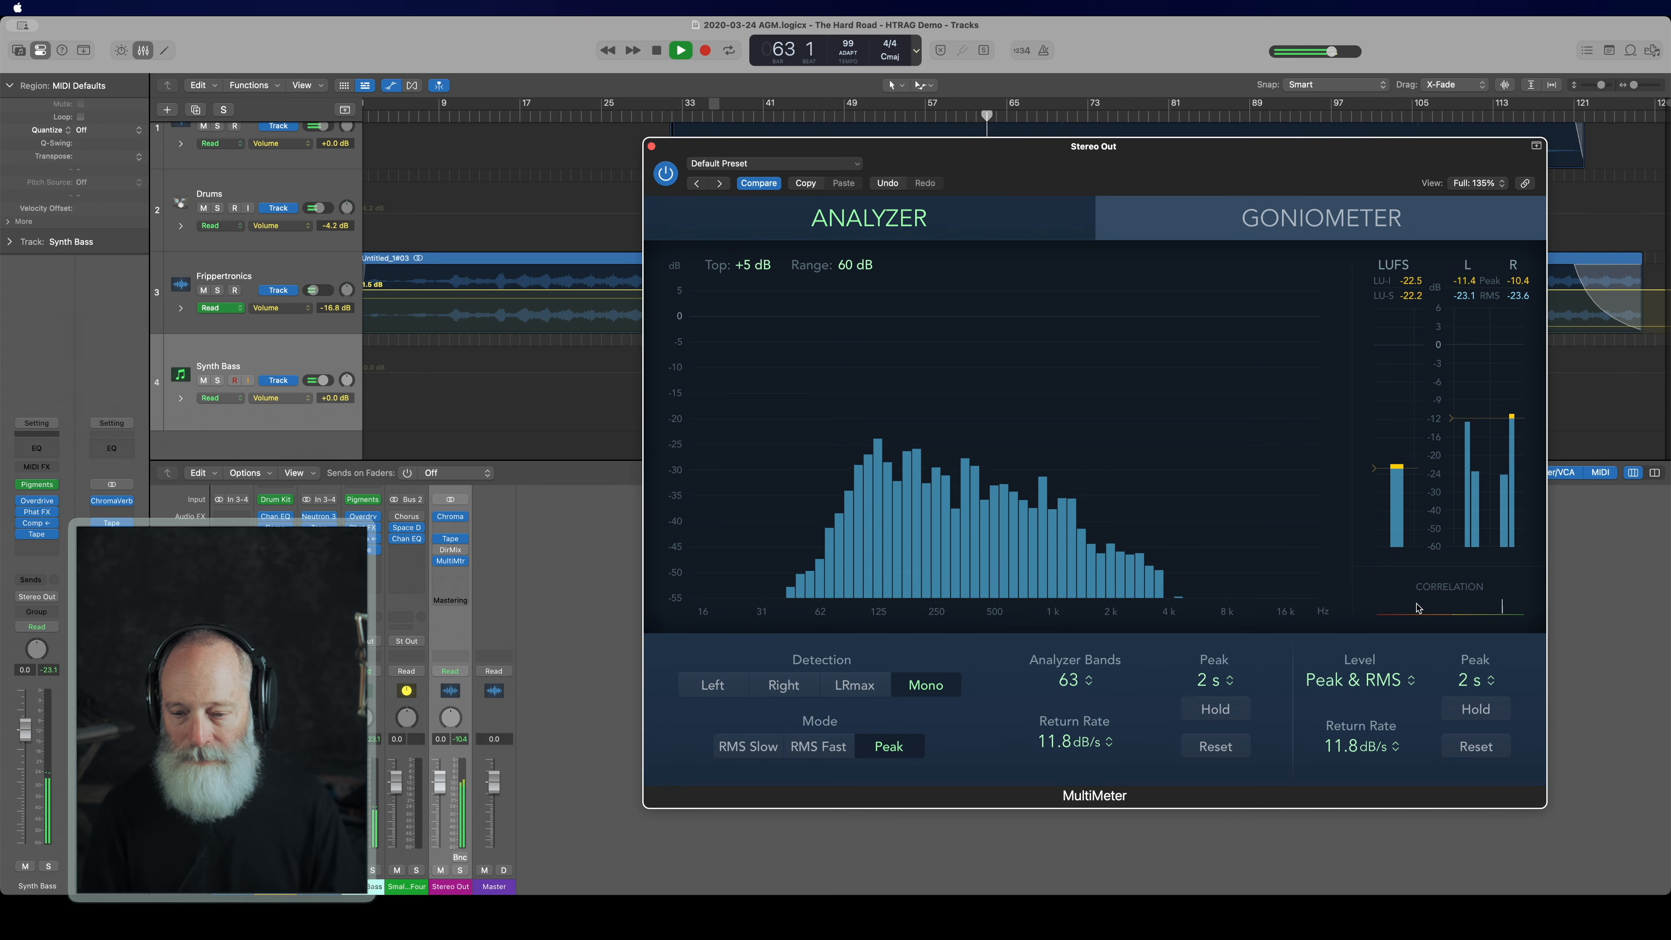
pyautogui.press('space')
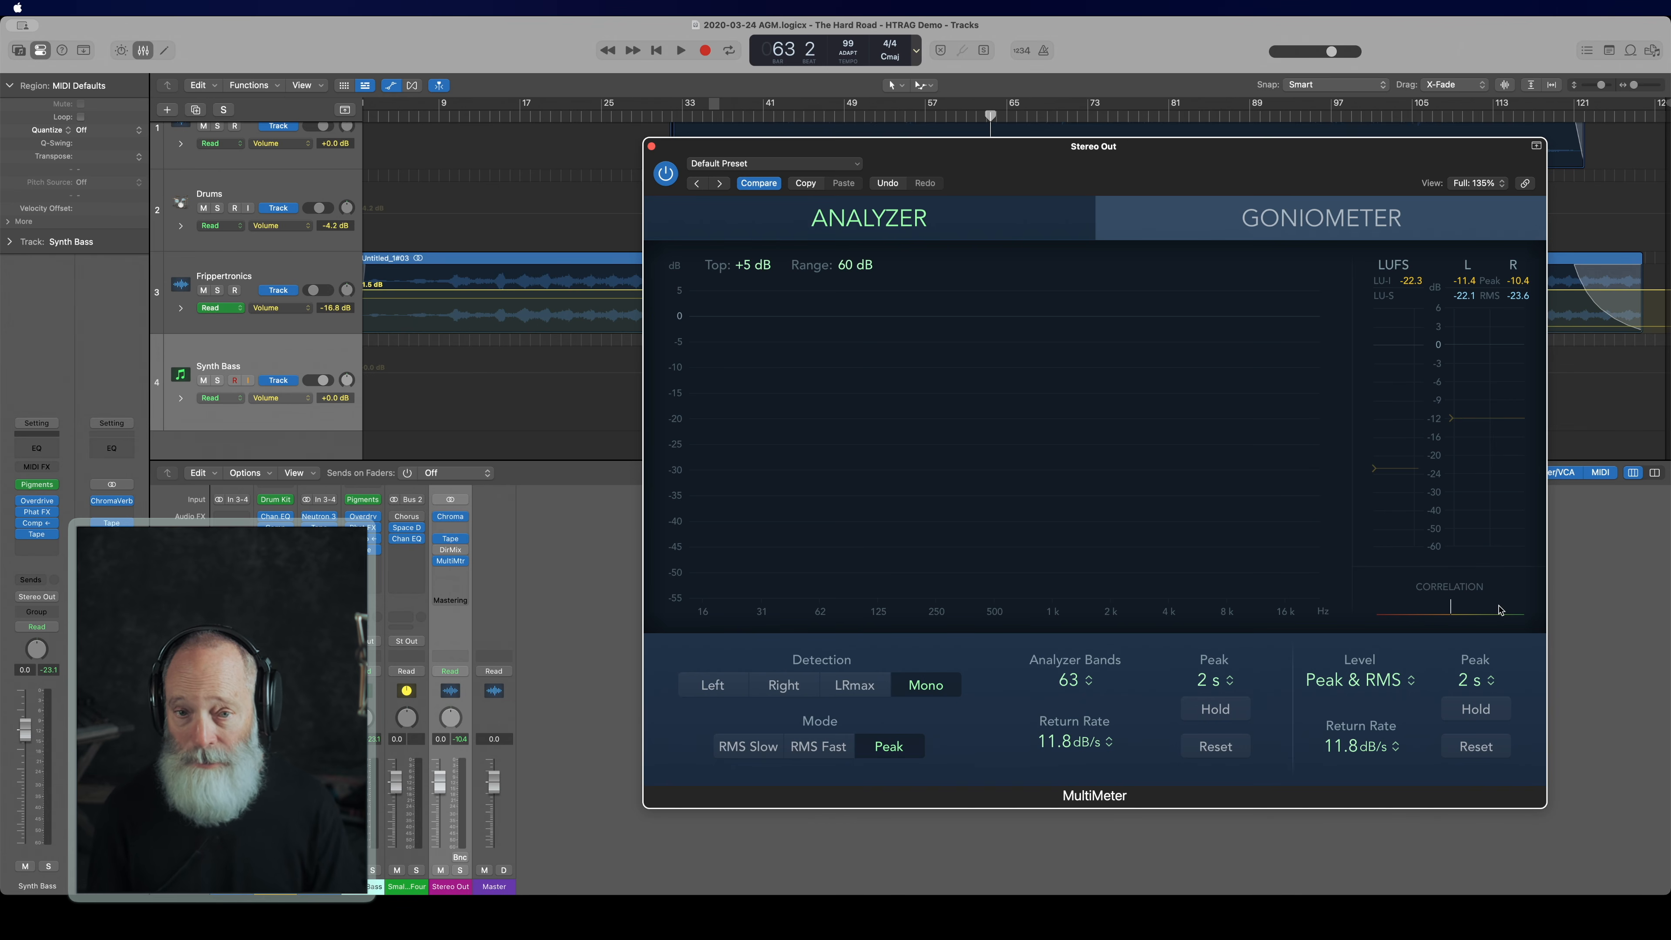
pyautogui.press('space')
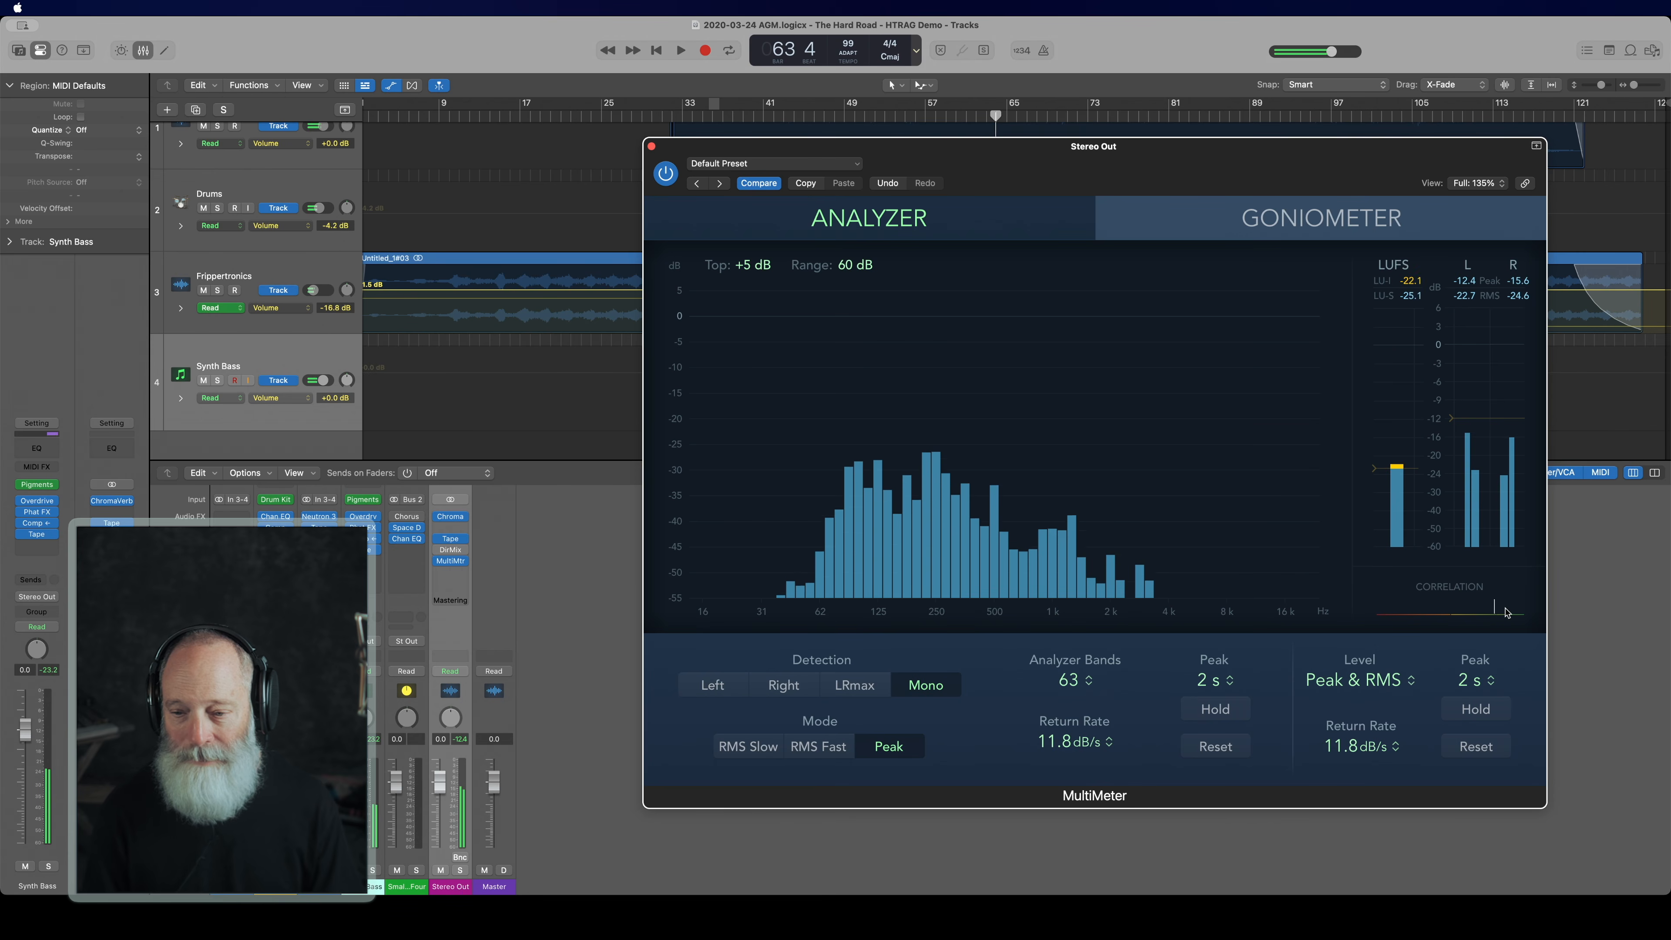
pyautogui.press('space')
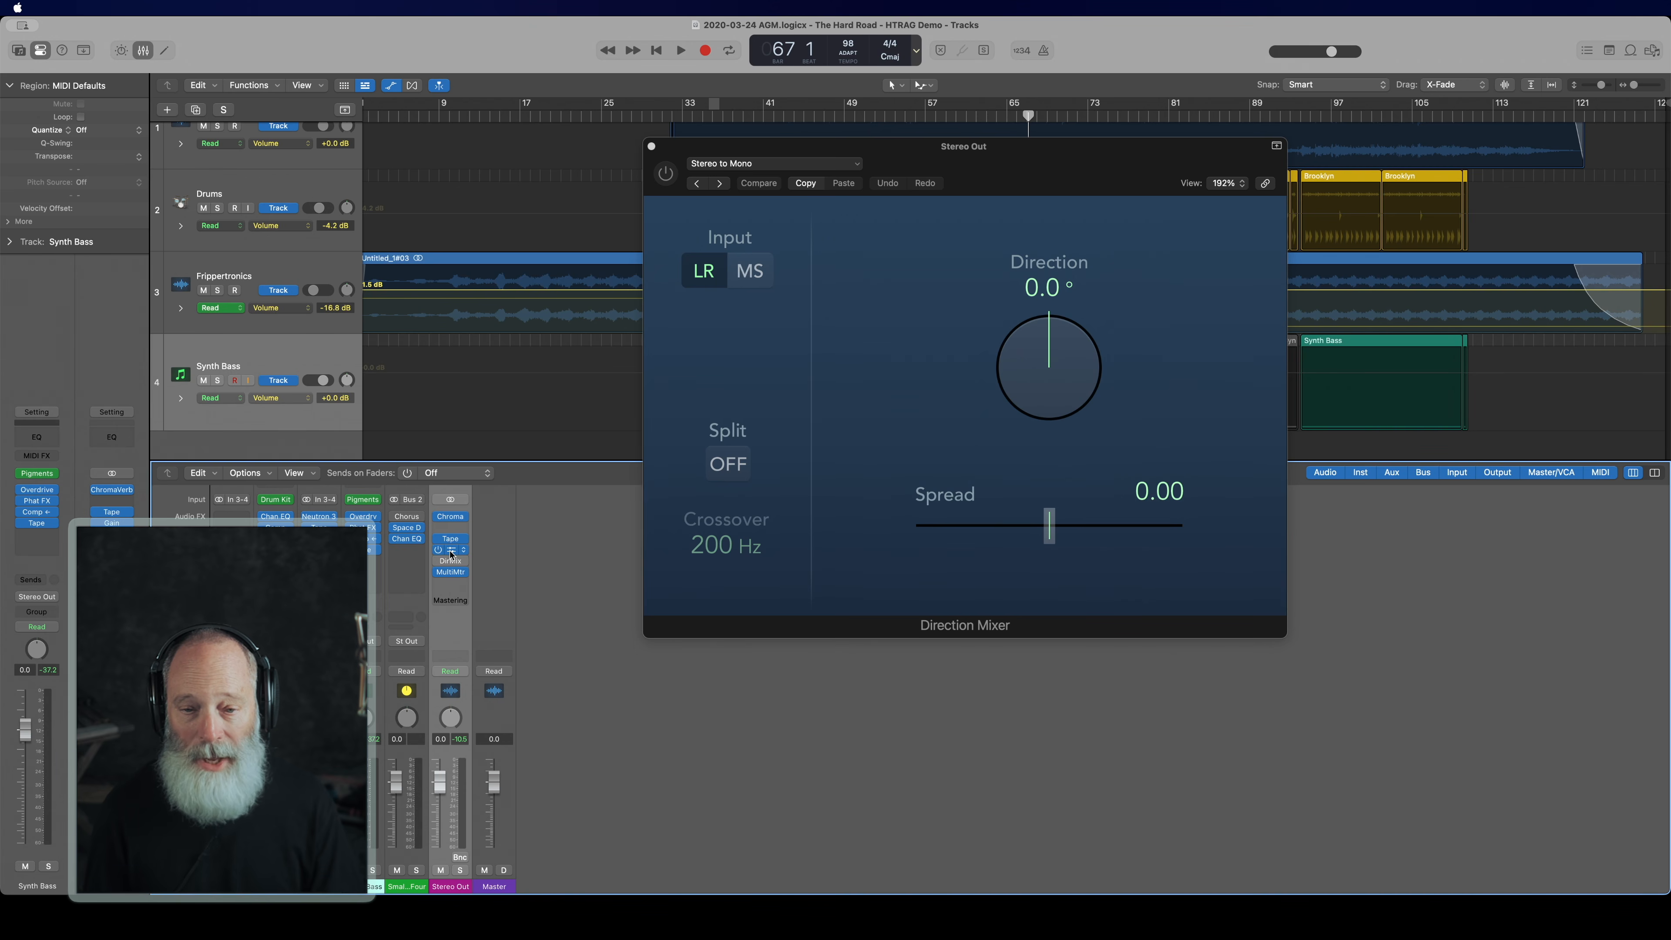
# Step: Close the Direction Mixer, open the Gain plug-in on Stereo Out and switch its Mono option on
pyautogui.click(451, 552)
pyautogui.click(651, 146)
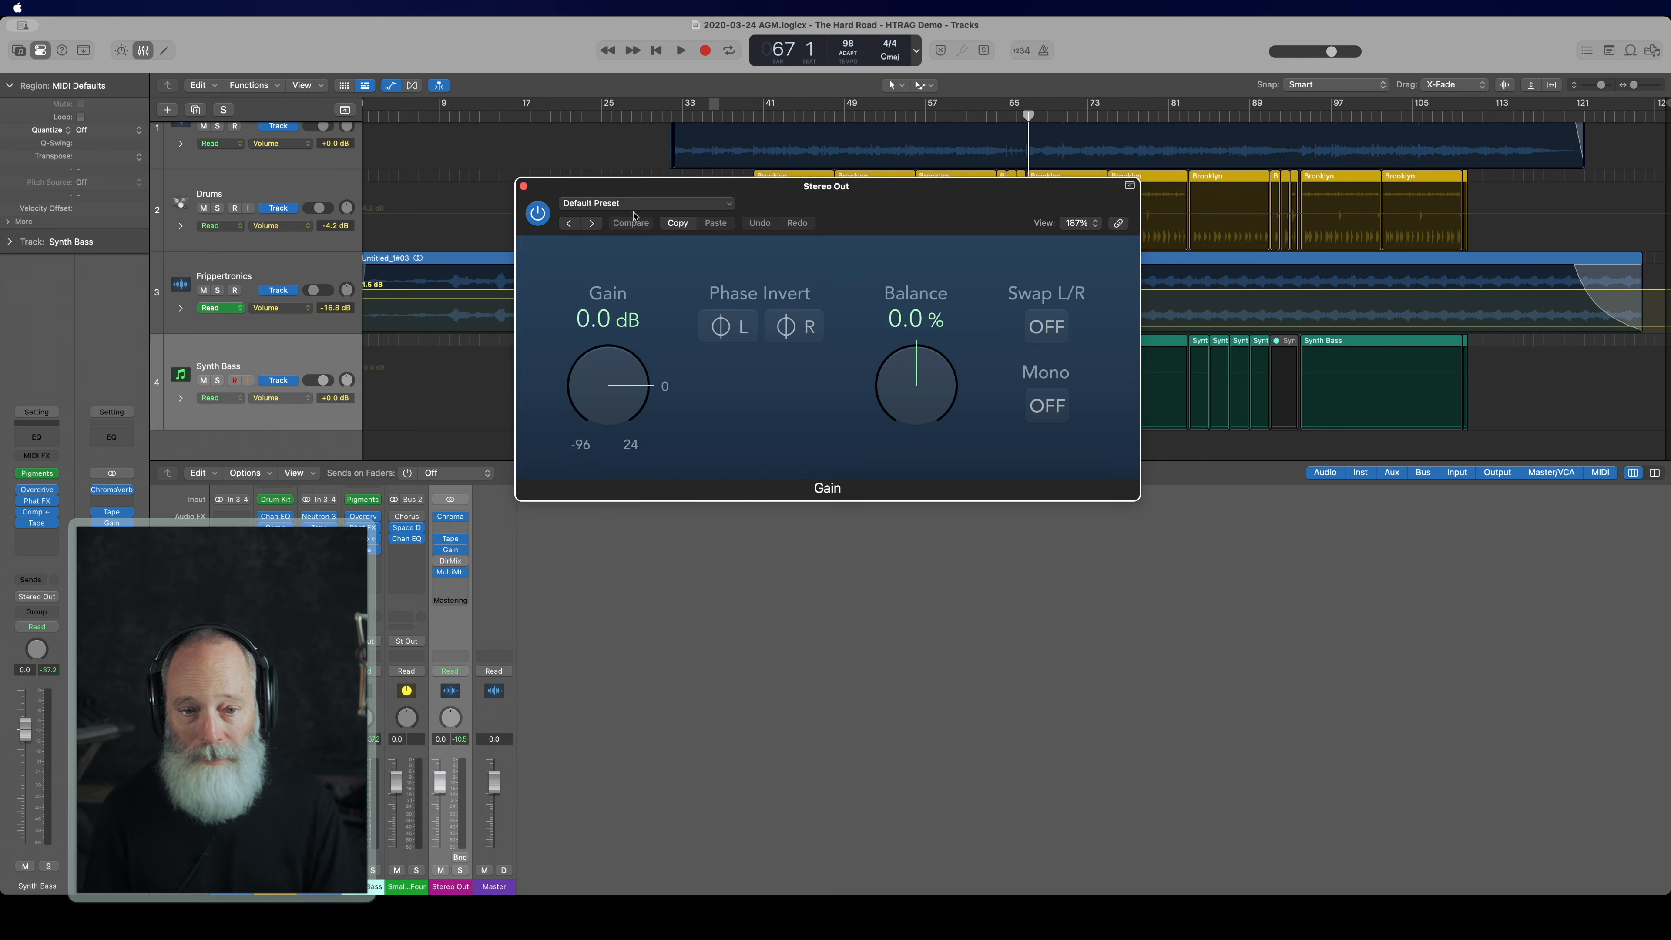
pyautogui.moveTo(620, 195); pyautogui.dragTo(667, 269)
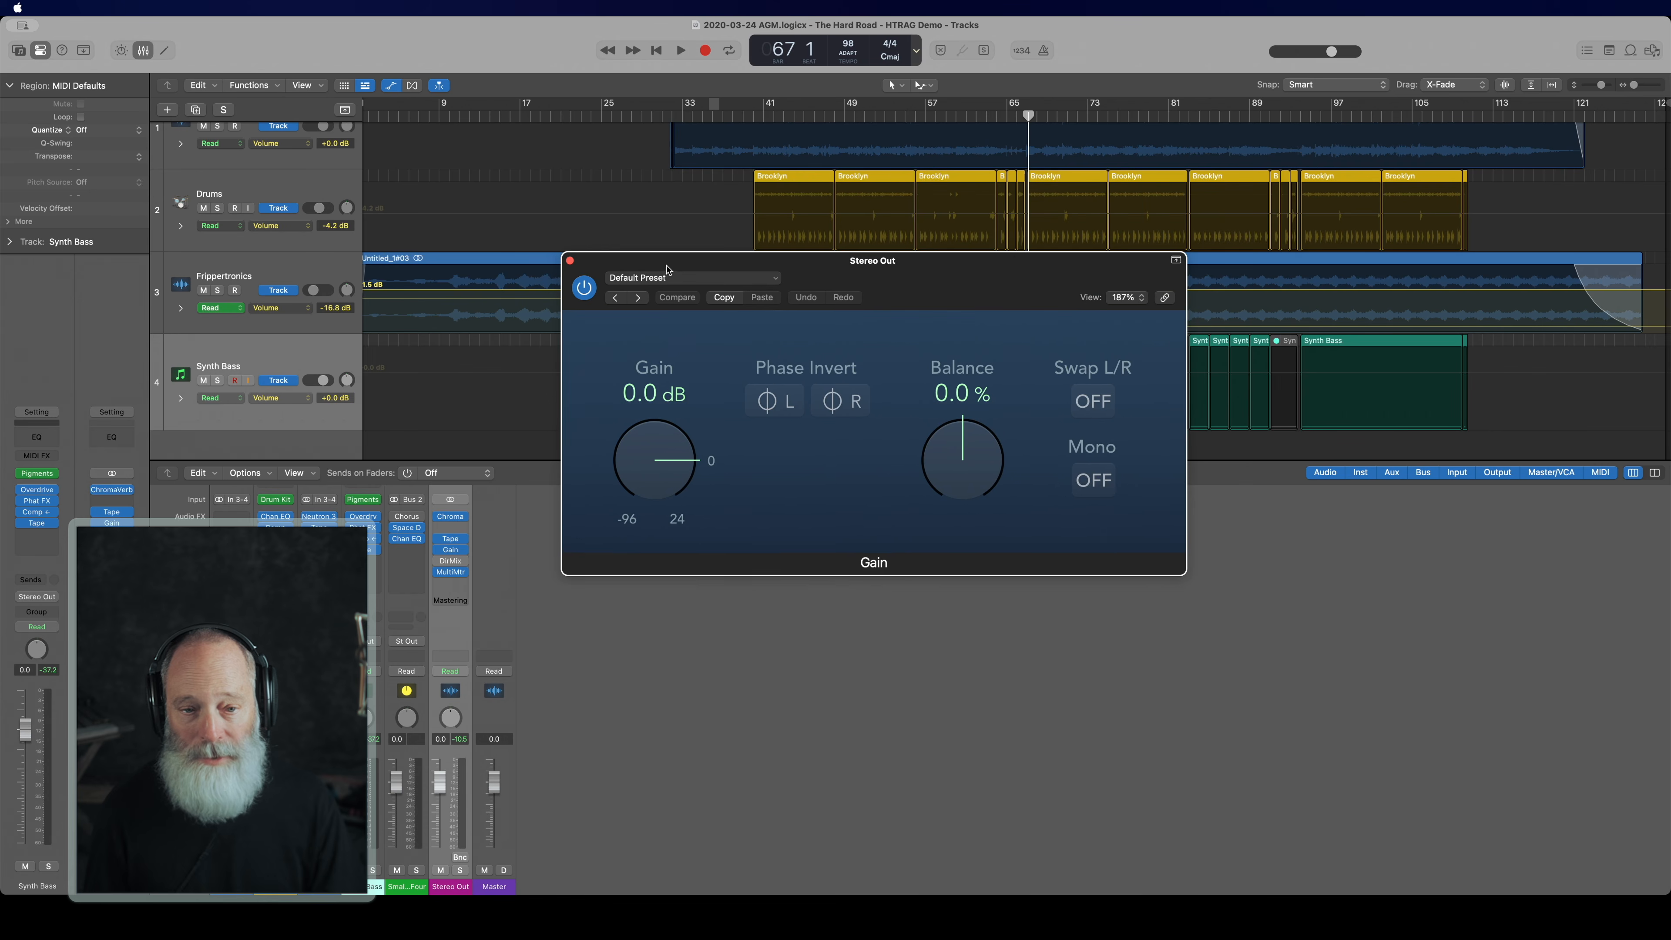
pyautogui.click(1095, 480)
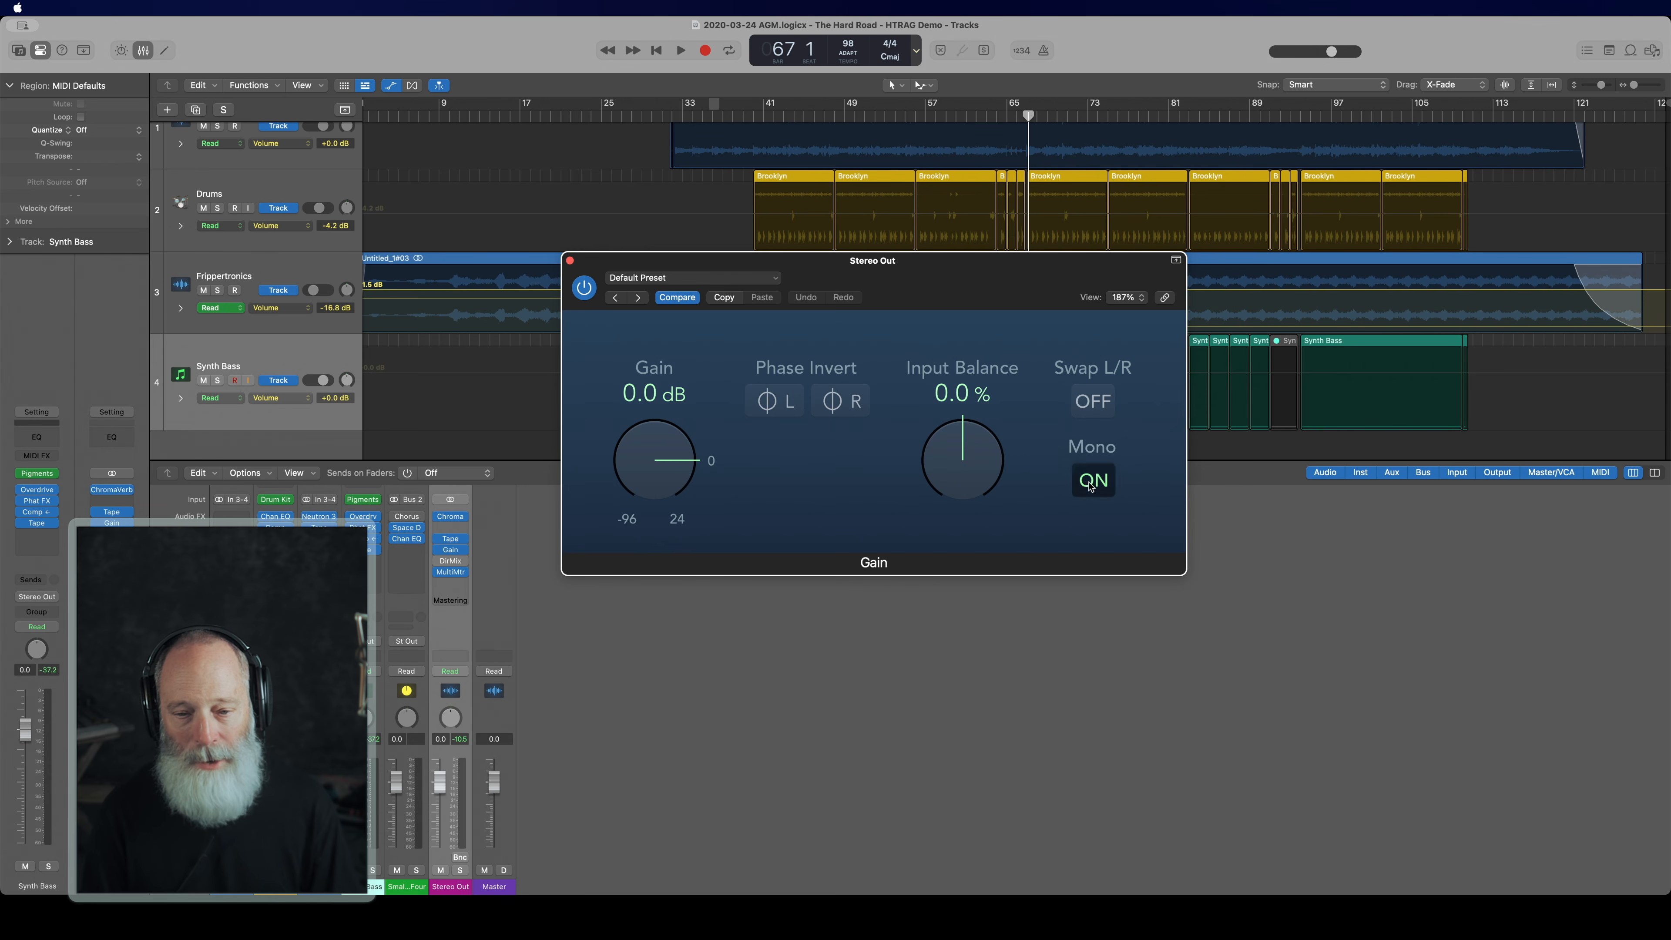
# Step: Listen to the mix in mono from bar 39 and again from bar 41, stopping after each pass
pyautogui.click(752, 114)
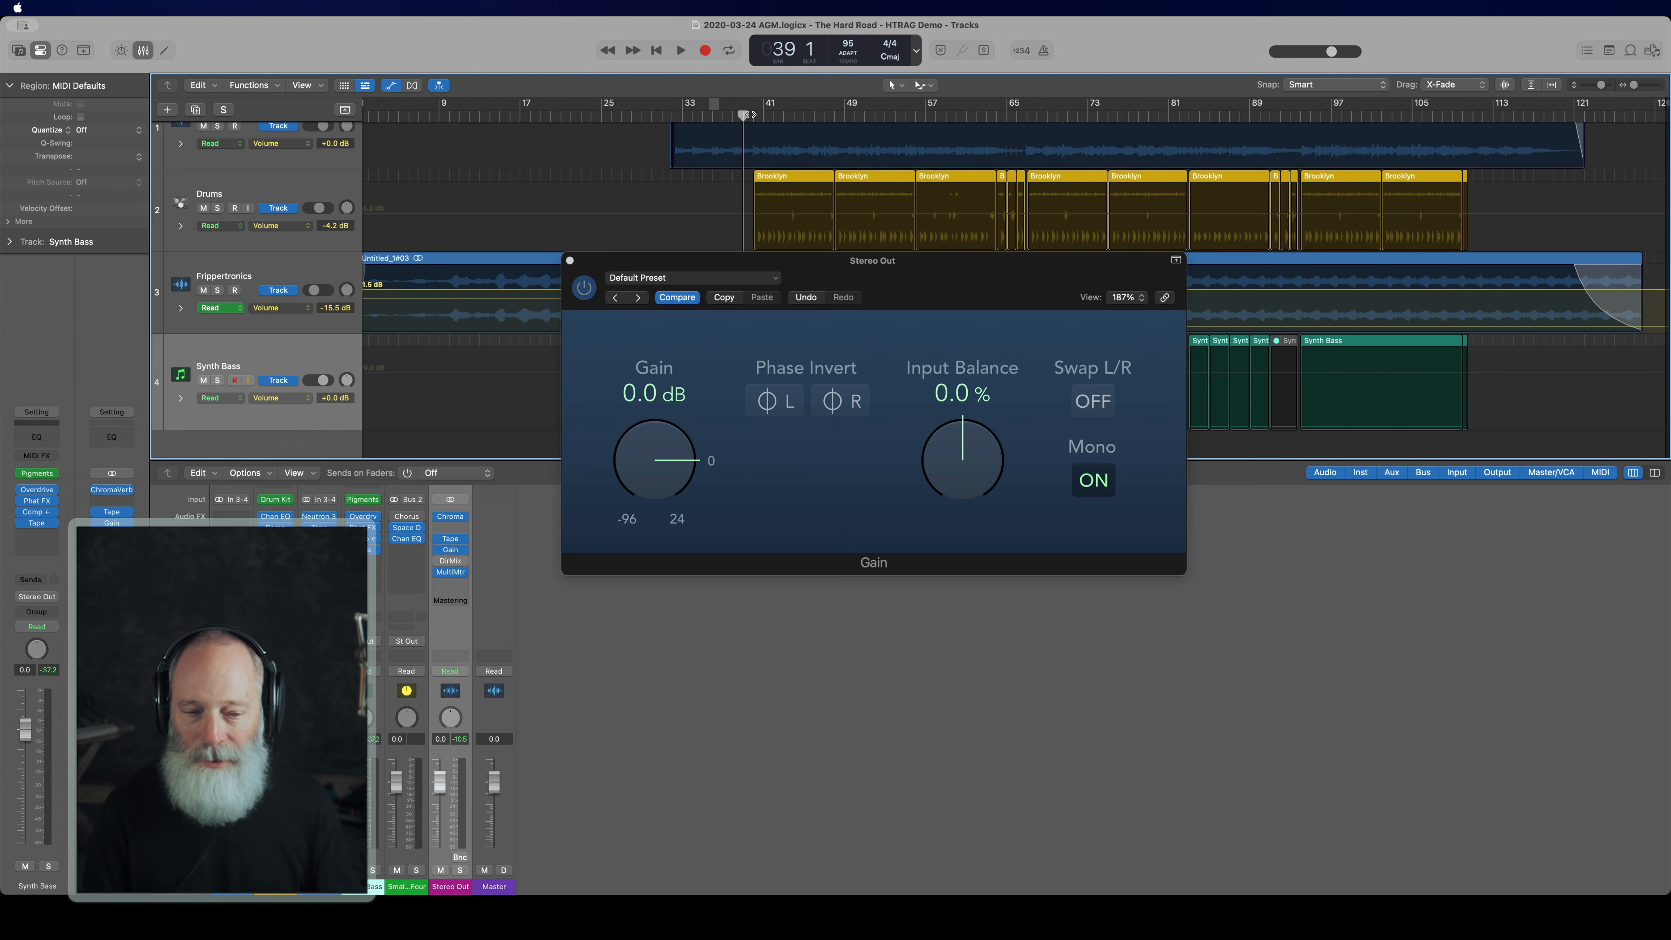
pyautogui.press('space')
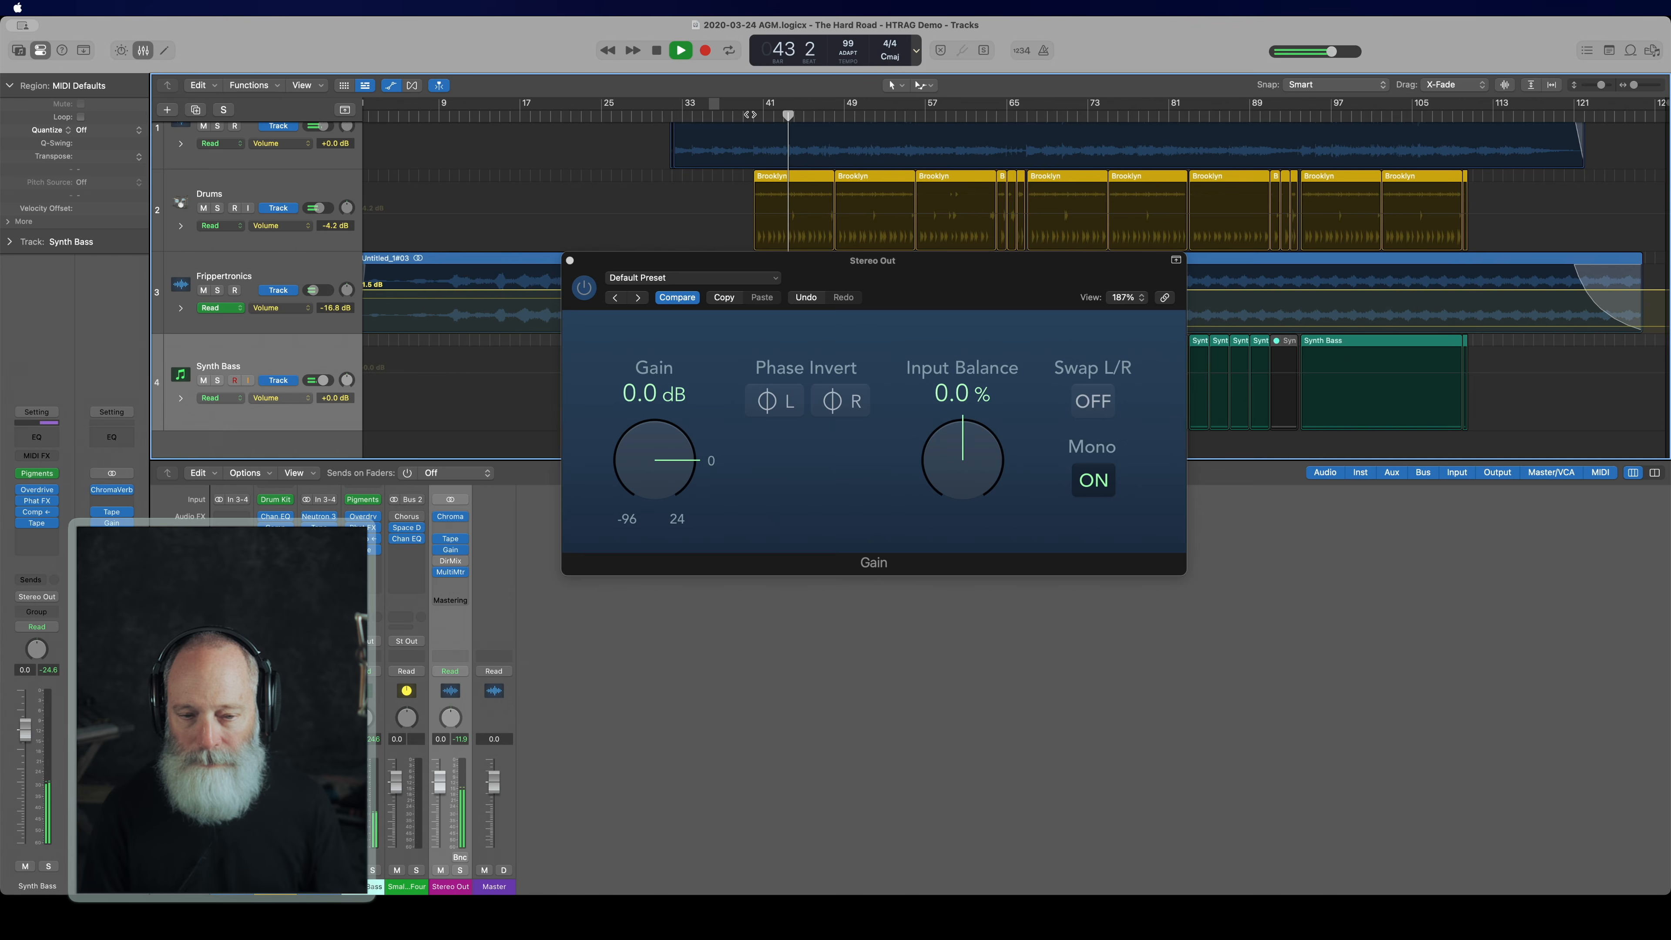
pyautogui.press('space')
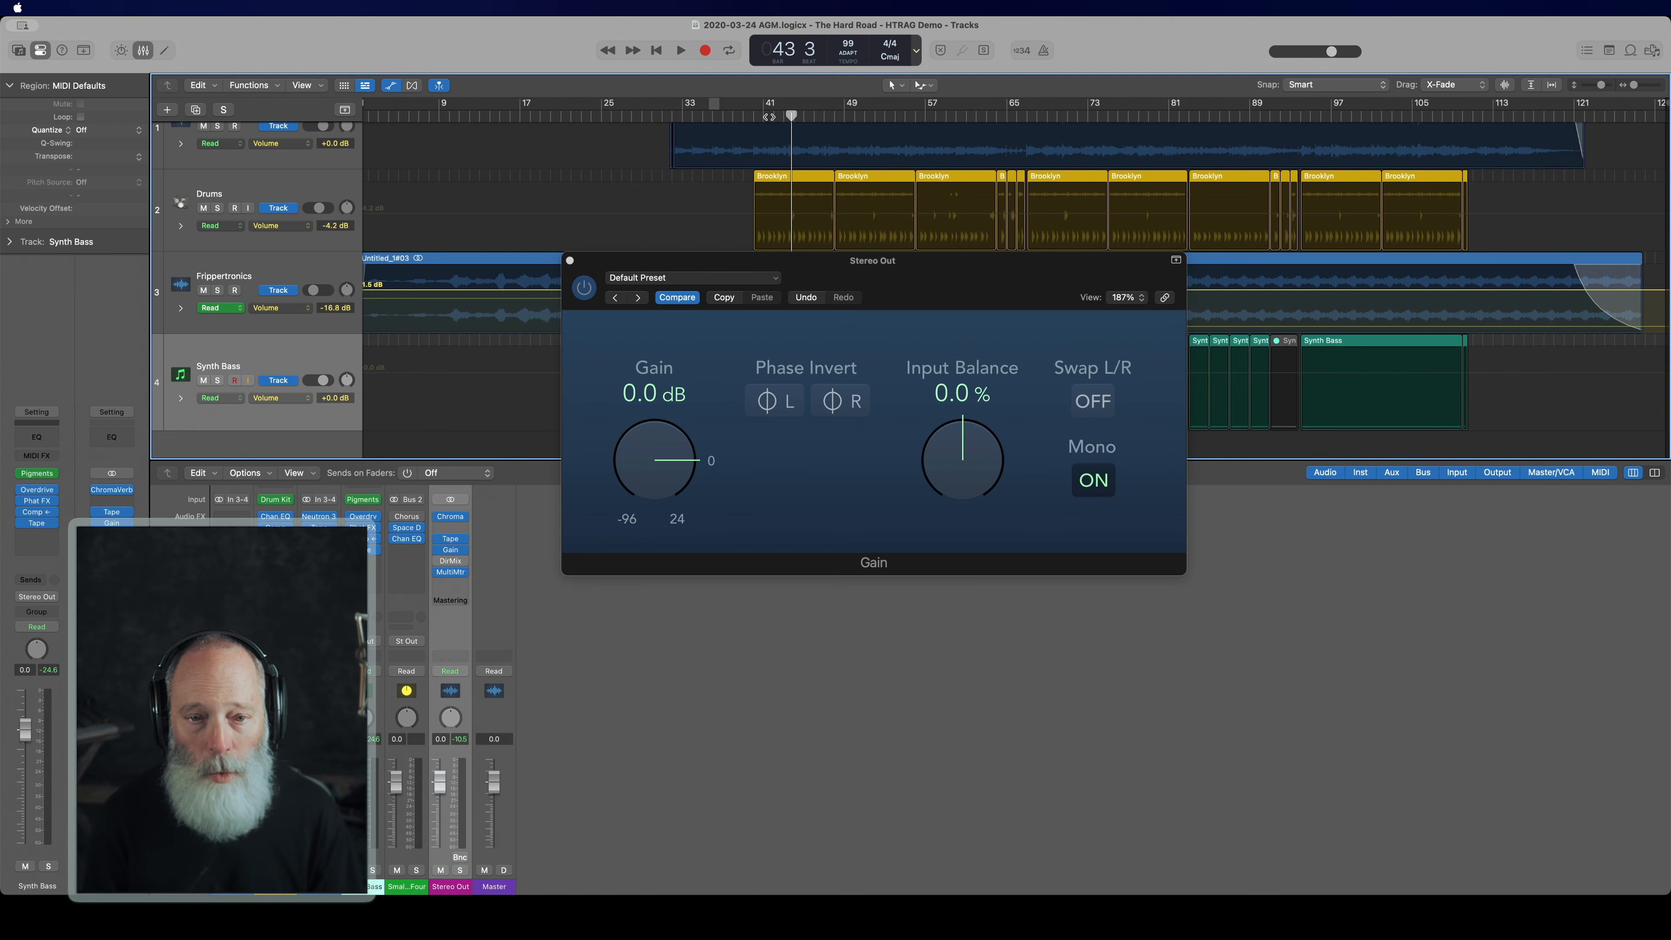
pyautogui.click(769, 117)
pyautogui.press('space')
pyautogui.press('space')
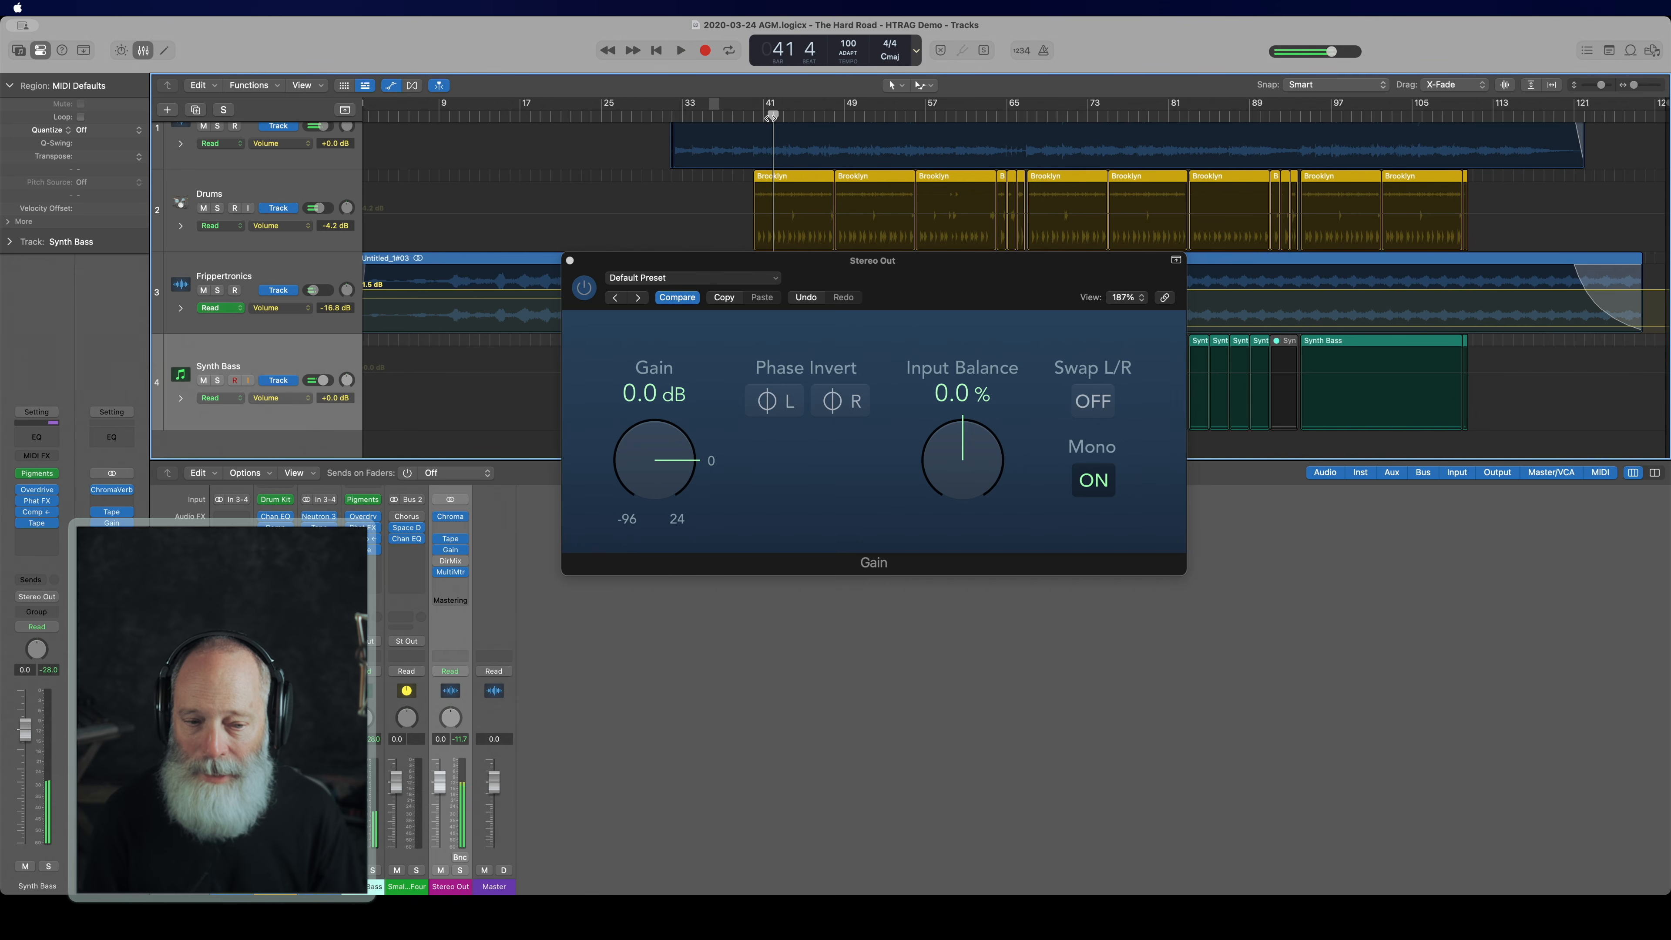
# Step: Open MultiMeter beside the Gain plug-in and play the mono mix, checking correlation and the Goniometer view
pyautogui.click(461, 577)
pyautogui.moveTo(834, 196); pyautogui.dragTo(409, 169)
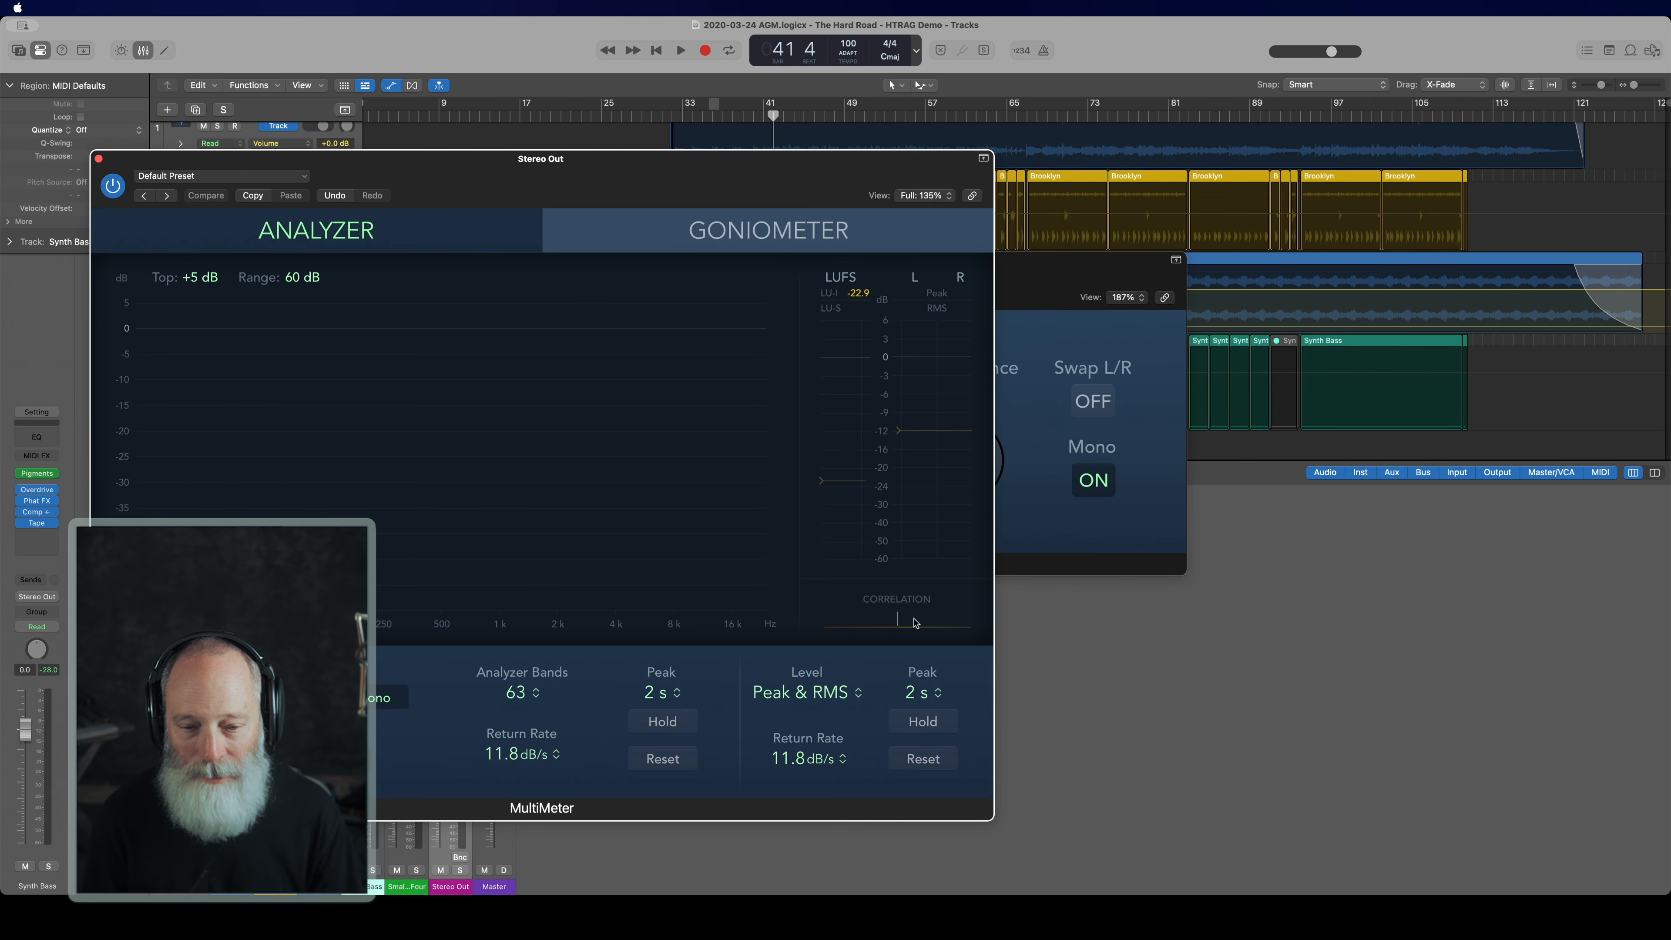
pyautogui.press('space')
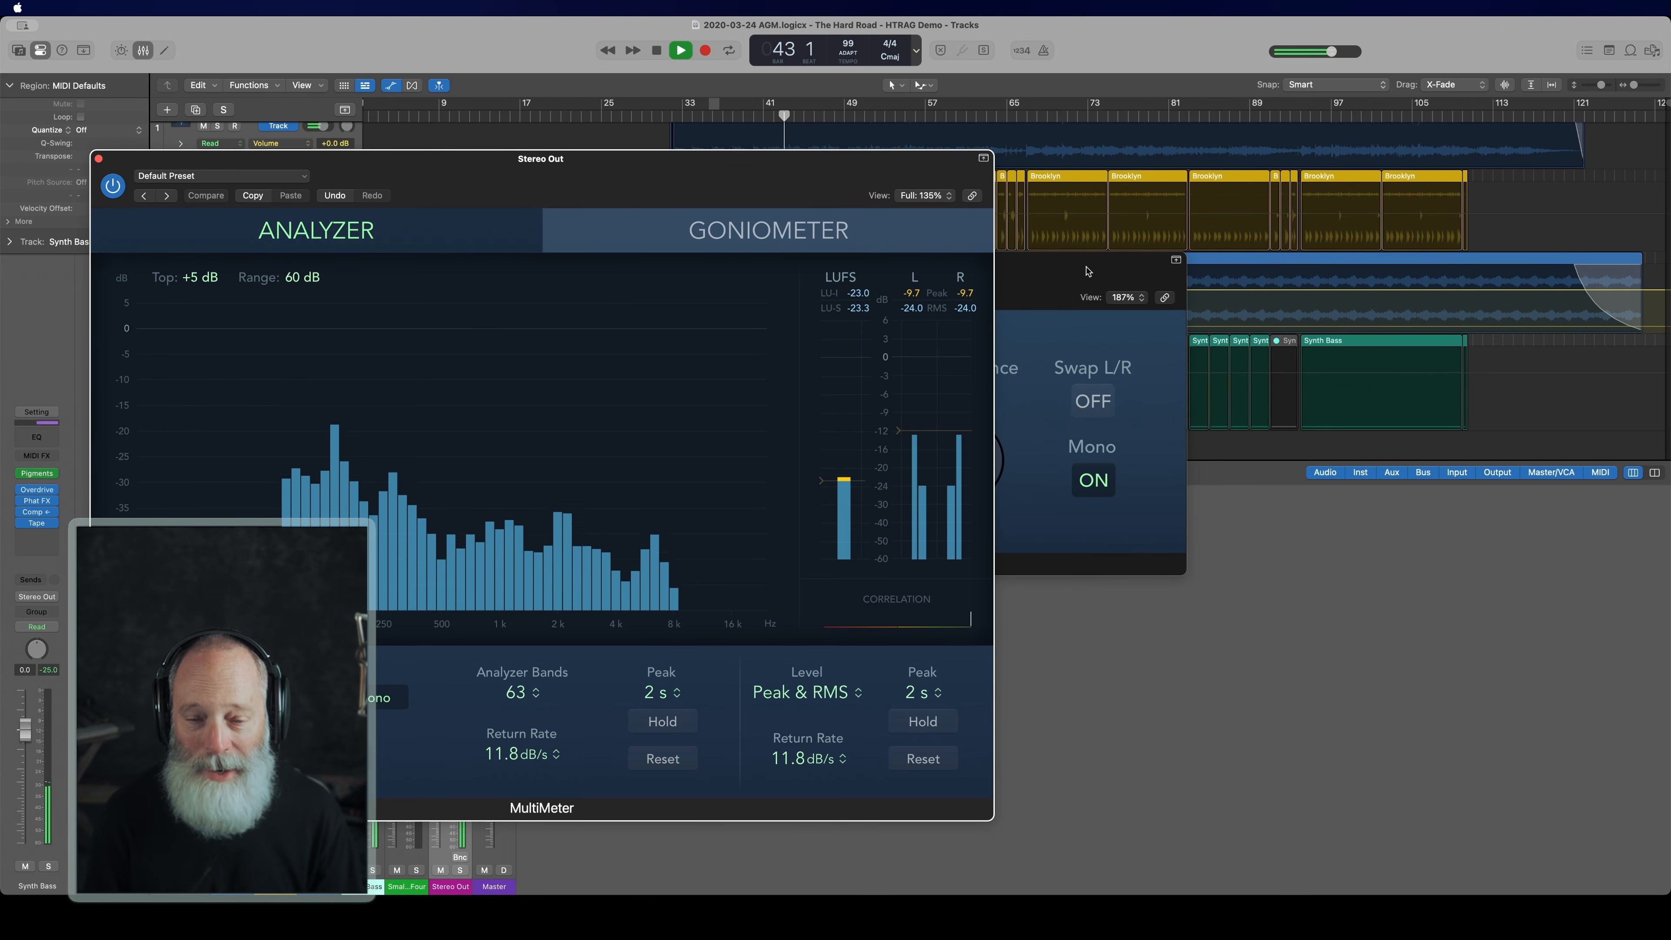
pyautogui.click(698, 234)
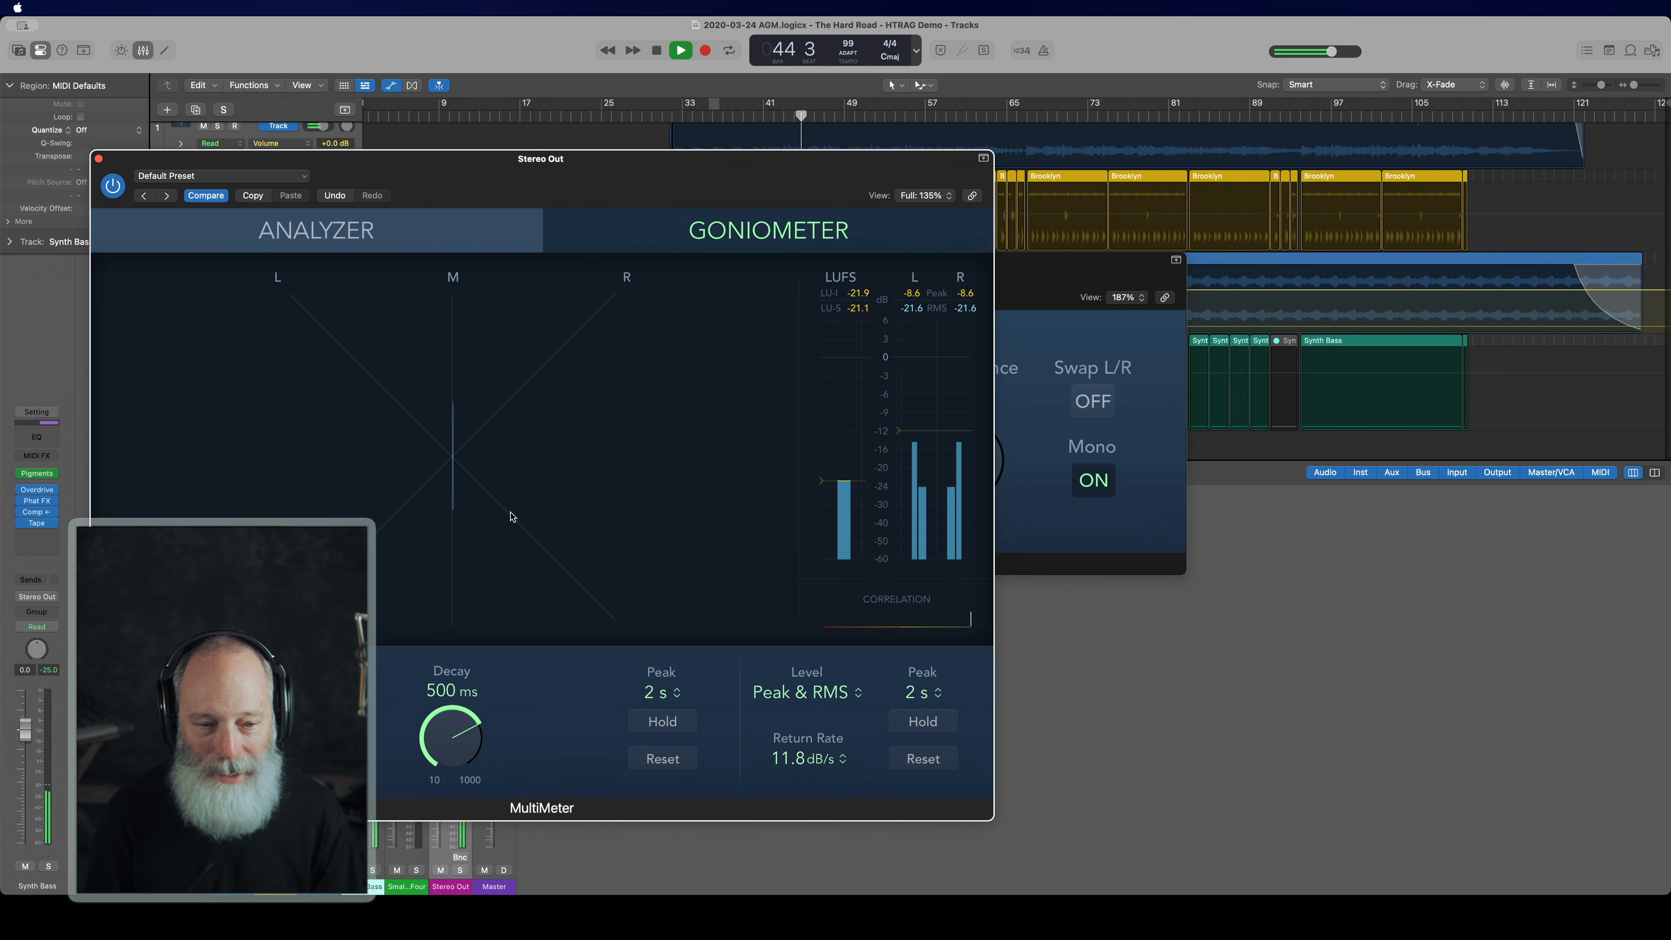
# Step: Switch the Gain plug-in's Mono option off, move its window clear of MultiMeter and stop playback
pyautogui.click(1091, 487)
pyautogui.click(1091, 484)
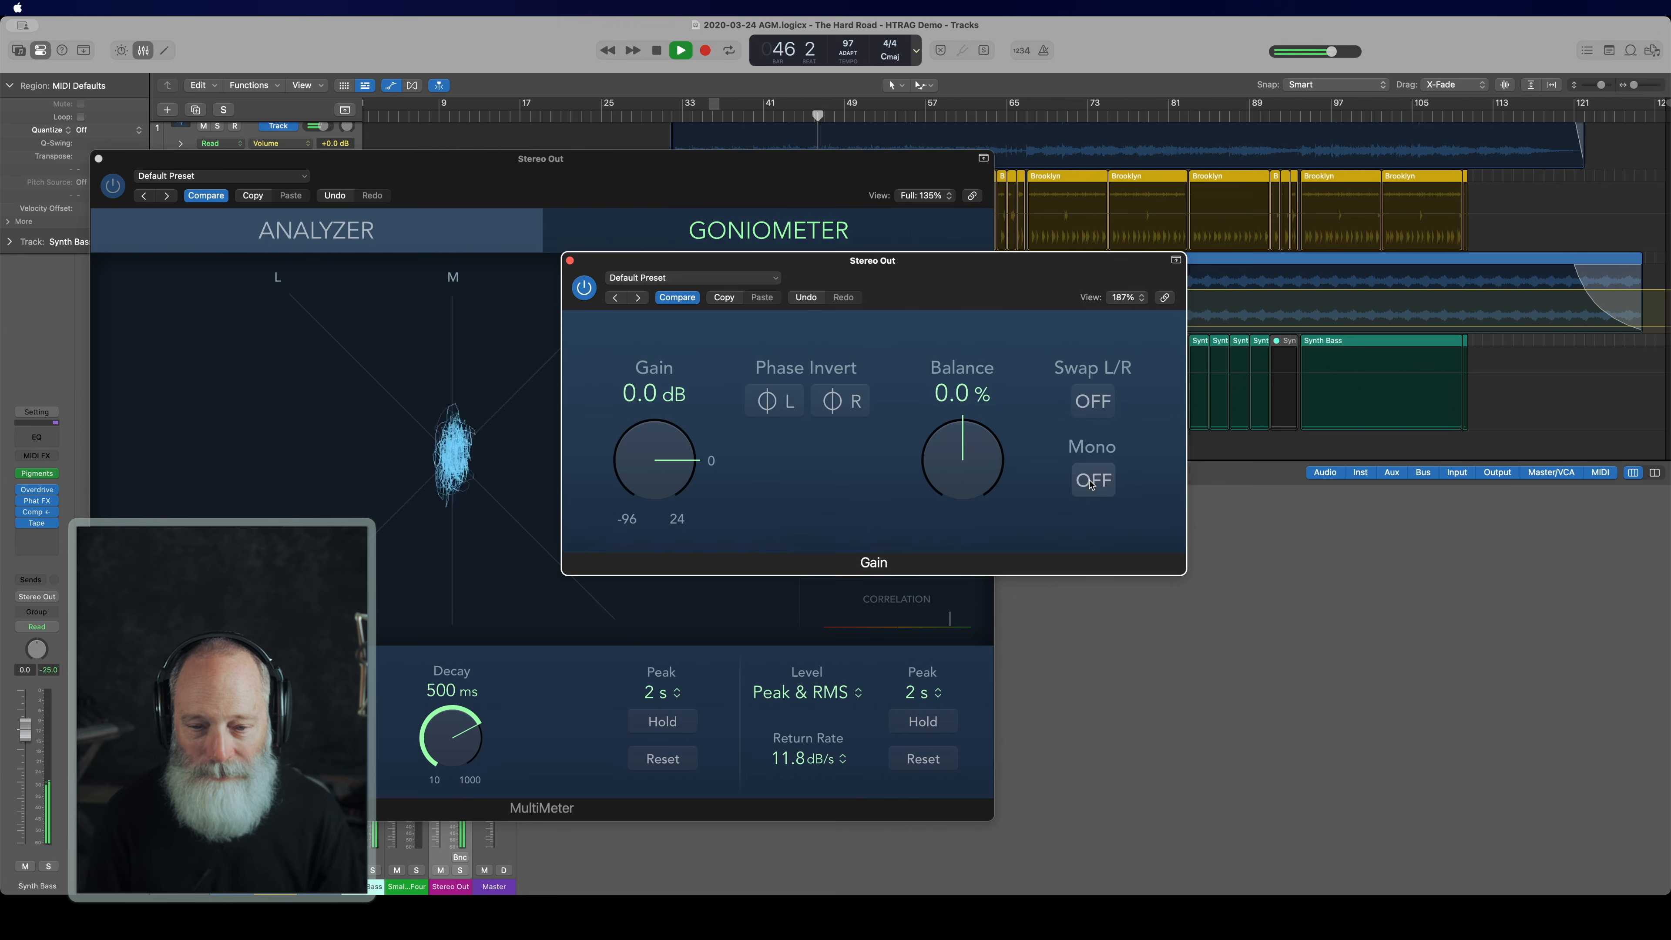
pyautogui.moveTo(865, 265); pyautogui.dragTo(1301, 349)
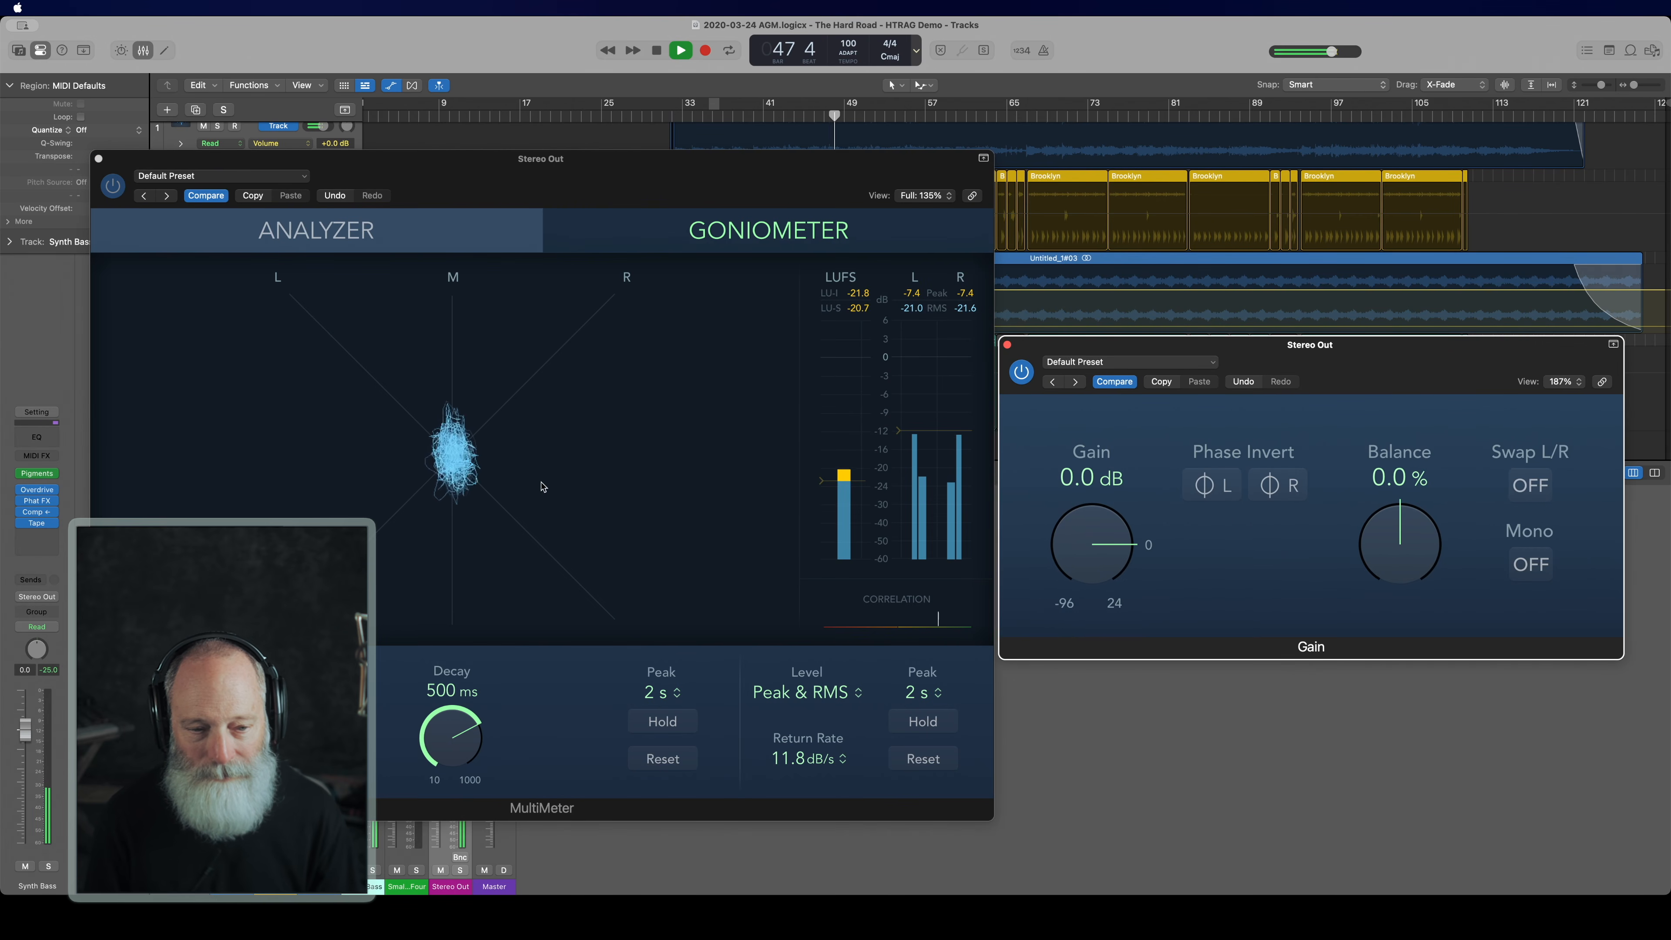
pyautogui.press('space')
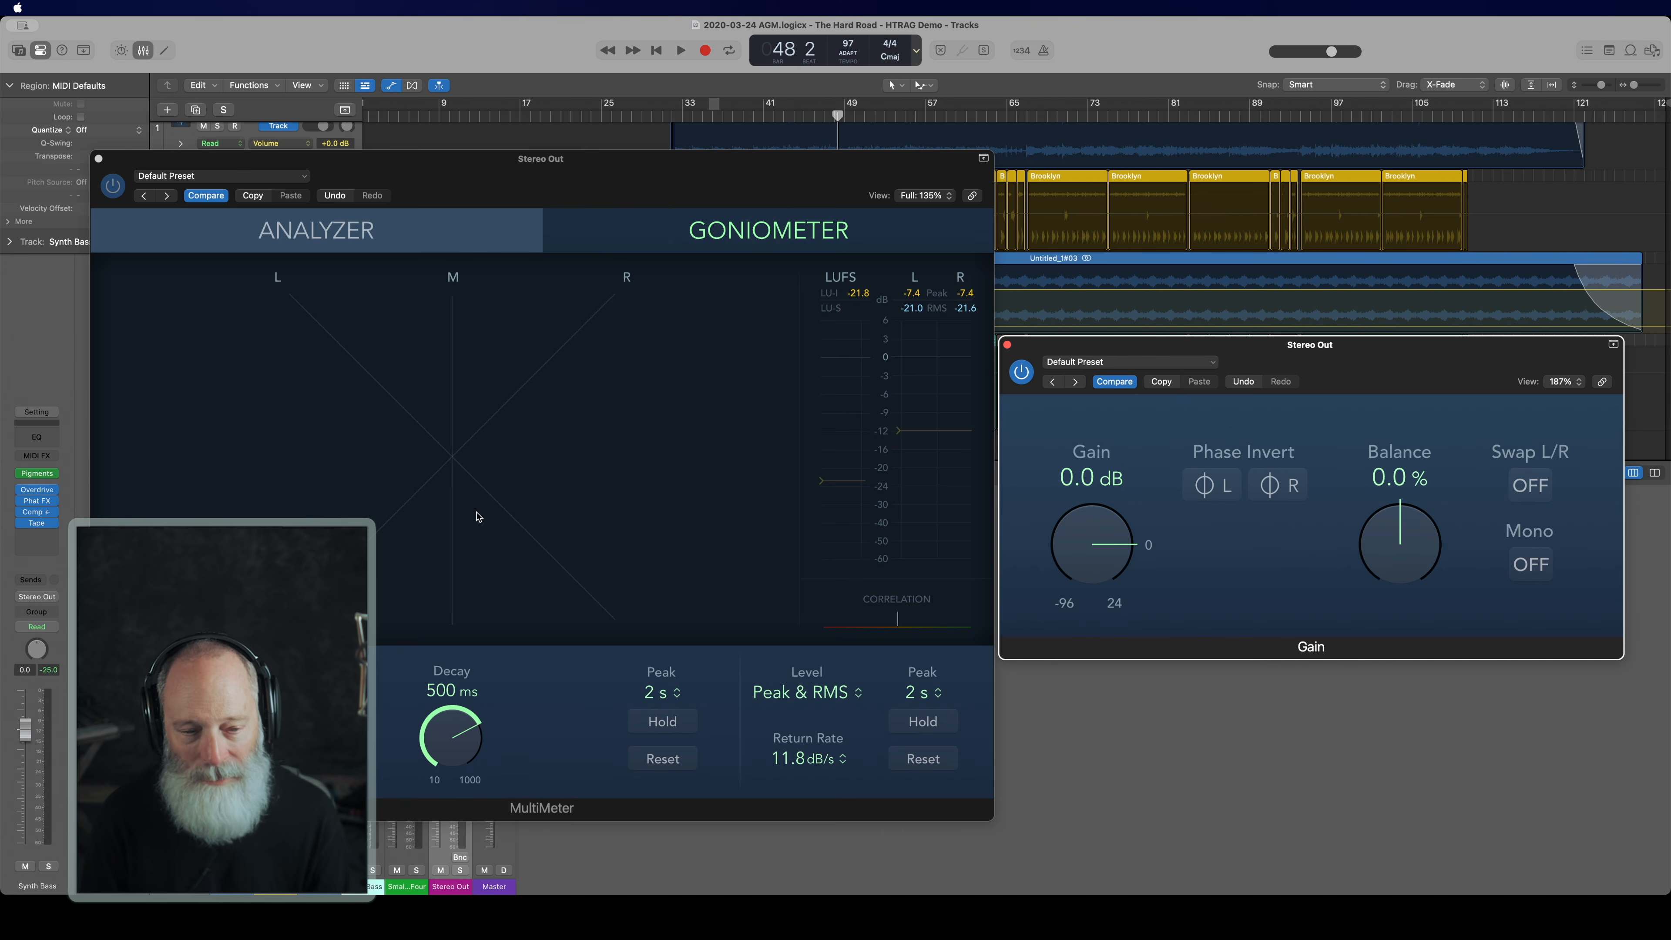
# Step: Play the stereo mix in two short passes from bar 48, watching the Goniometer and correlation meter
pyautogui.press('space')
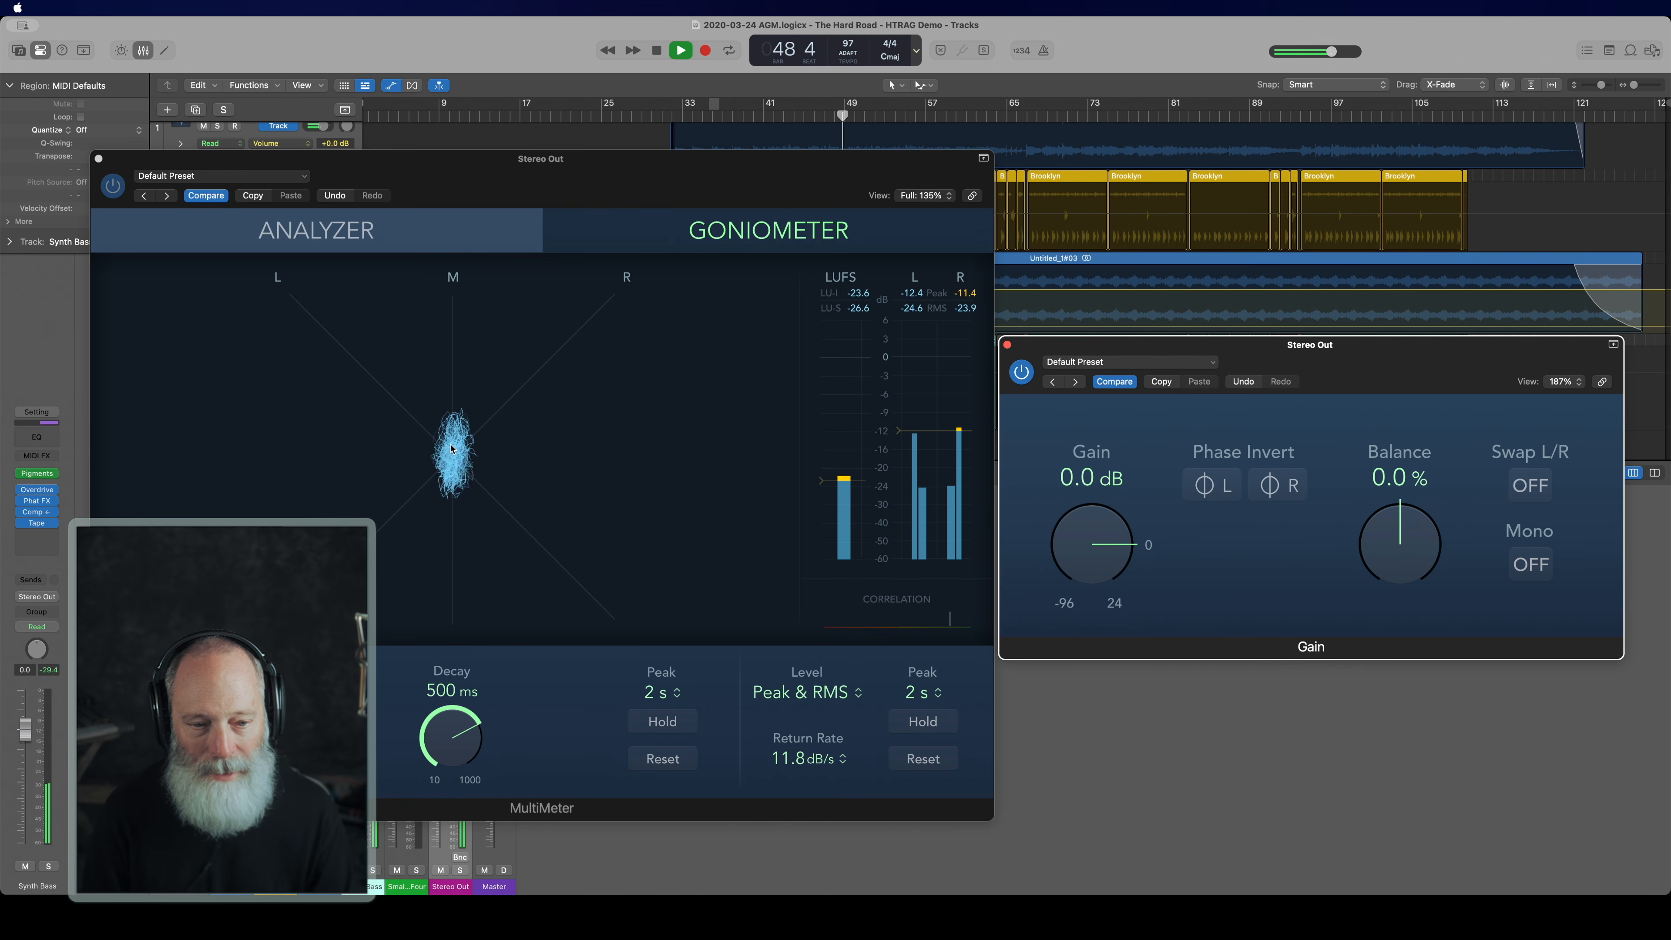
pyautogui.press('space')
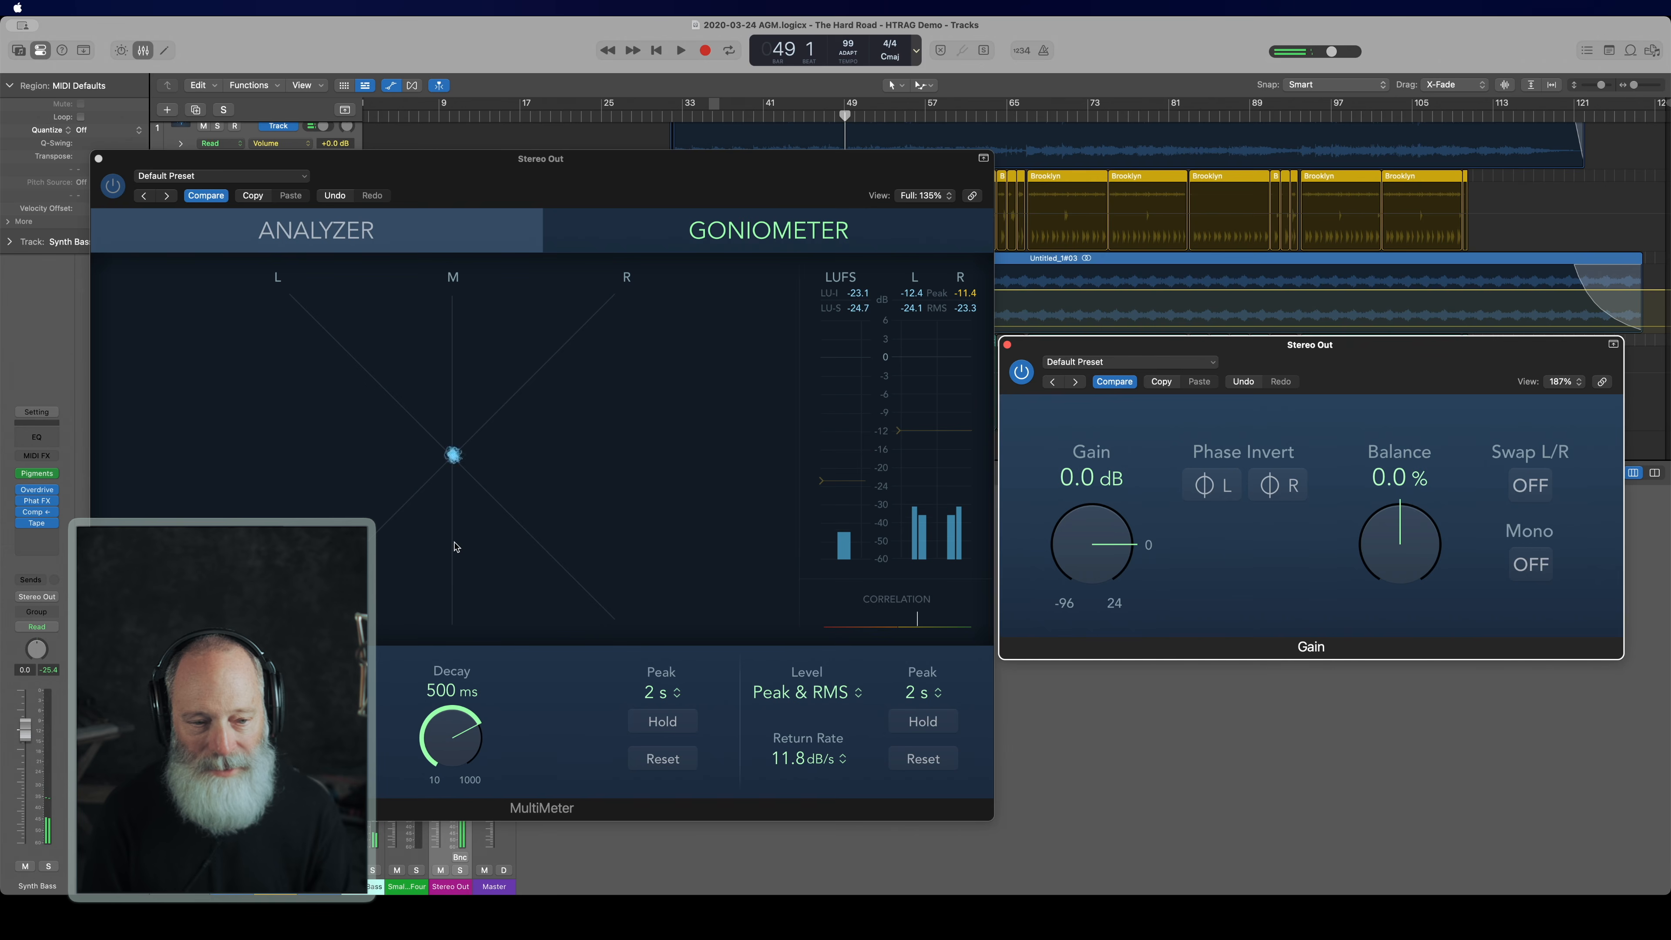
pyautogui.press('space')
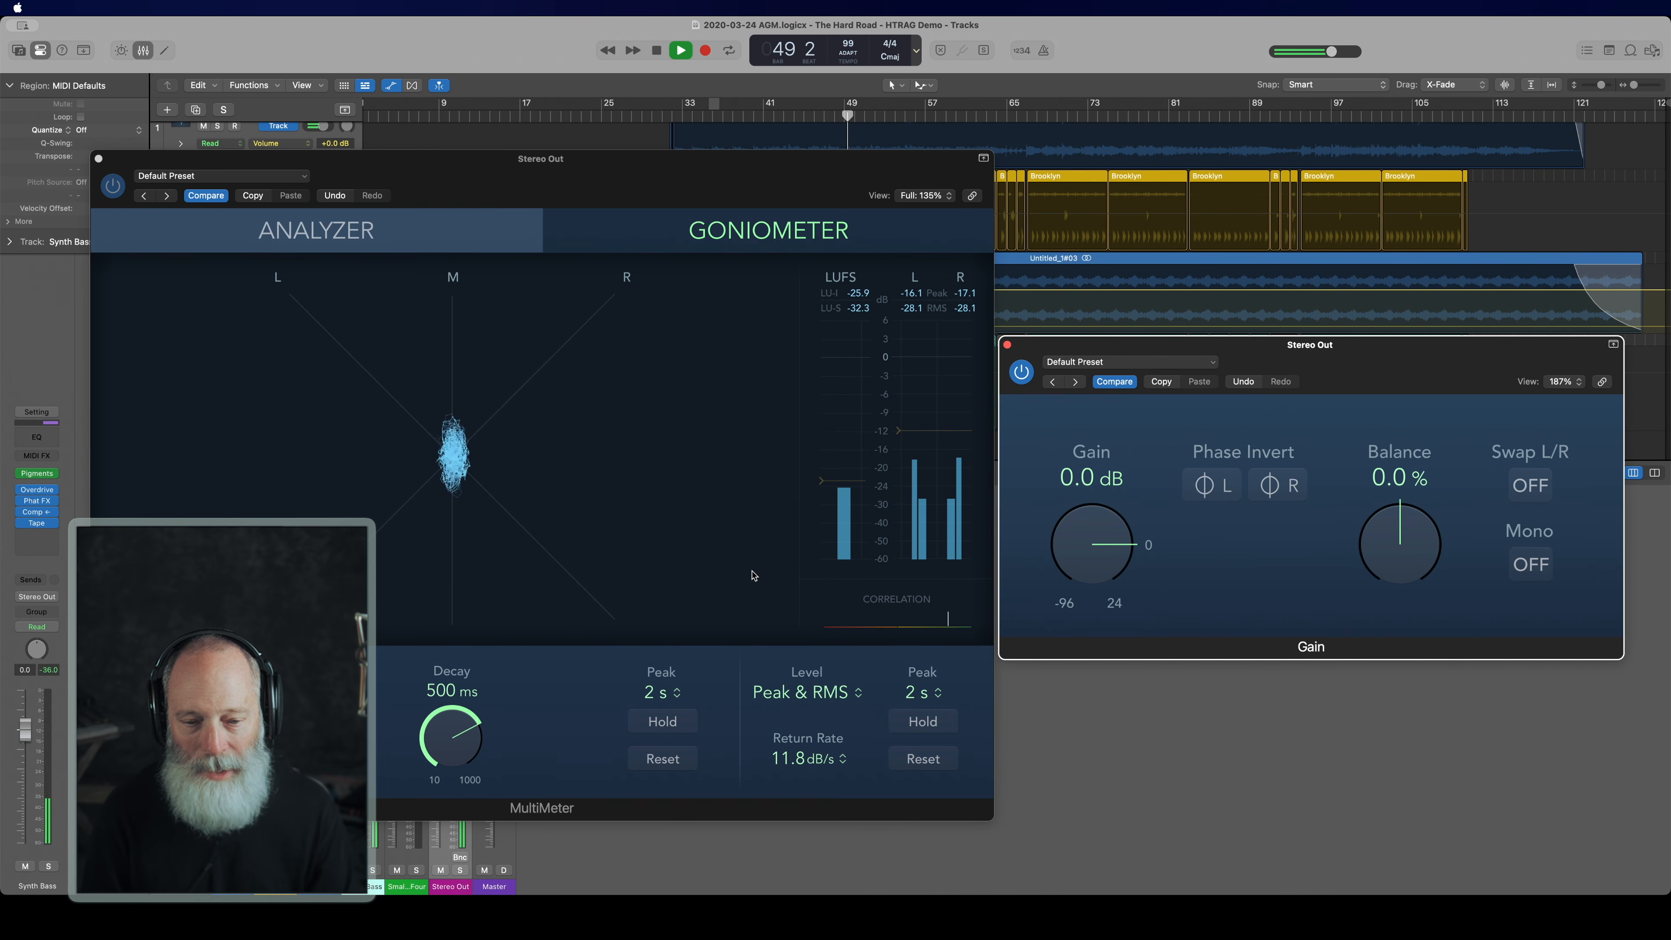
pyautogui.press('space')
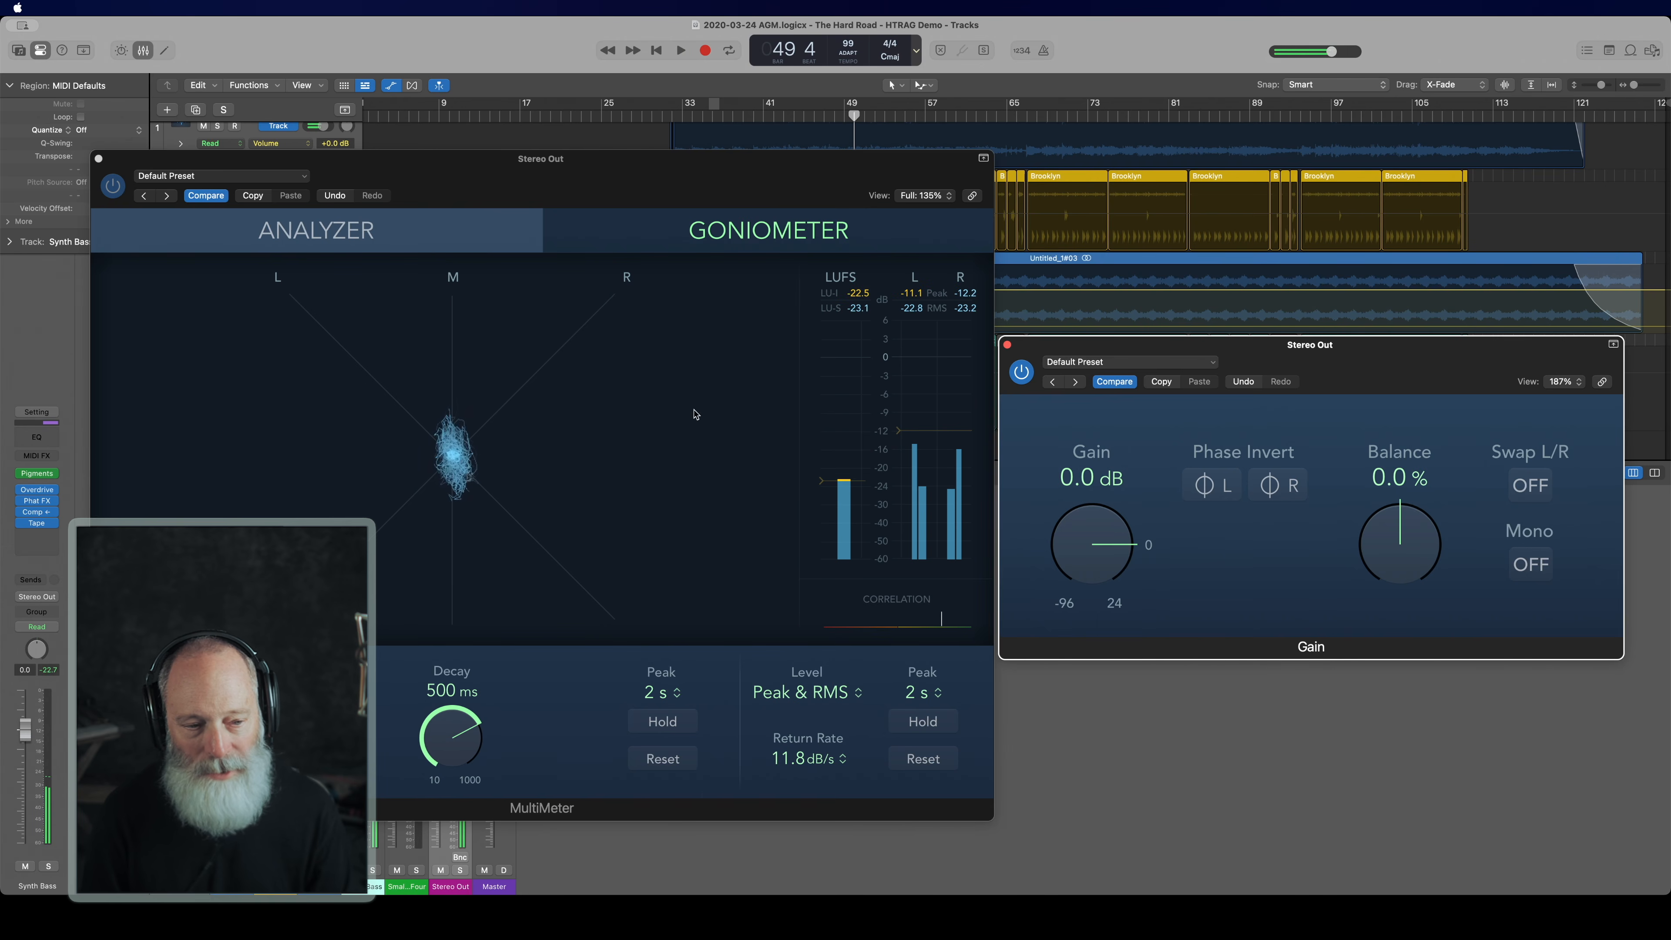
# Step: Move MultiMeter clear of the track headers, solo the Guitar track and play a short pass while watching the Goniometer
pyautogui.moveTo(399, 173); pyautogui.dragTo(754, 198)
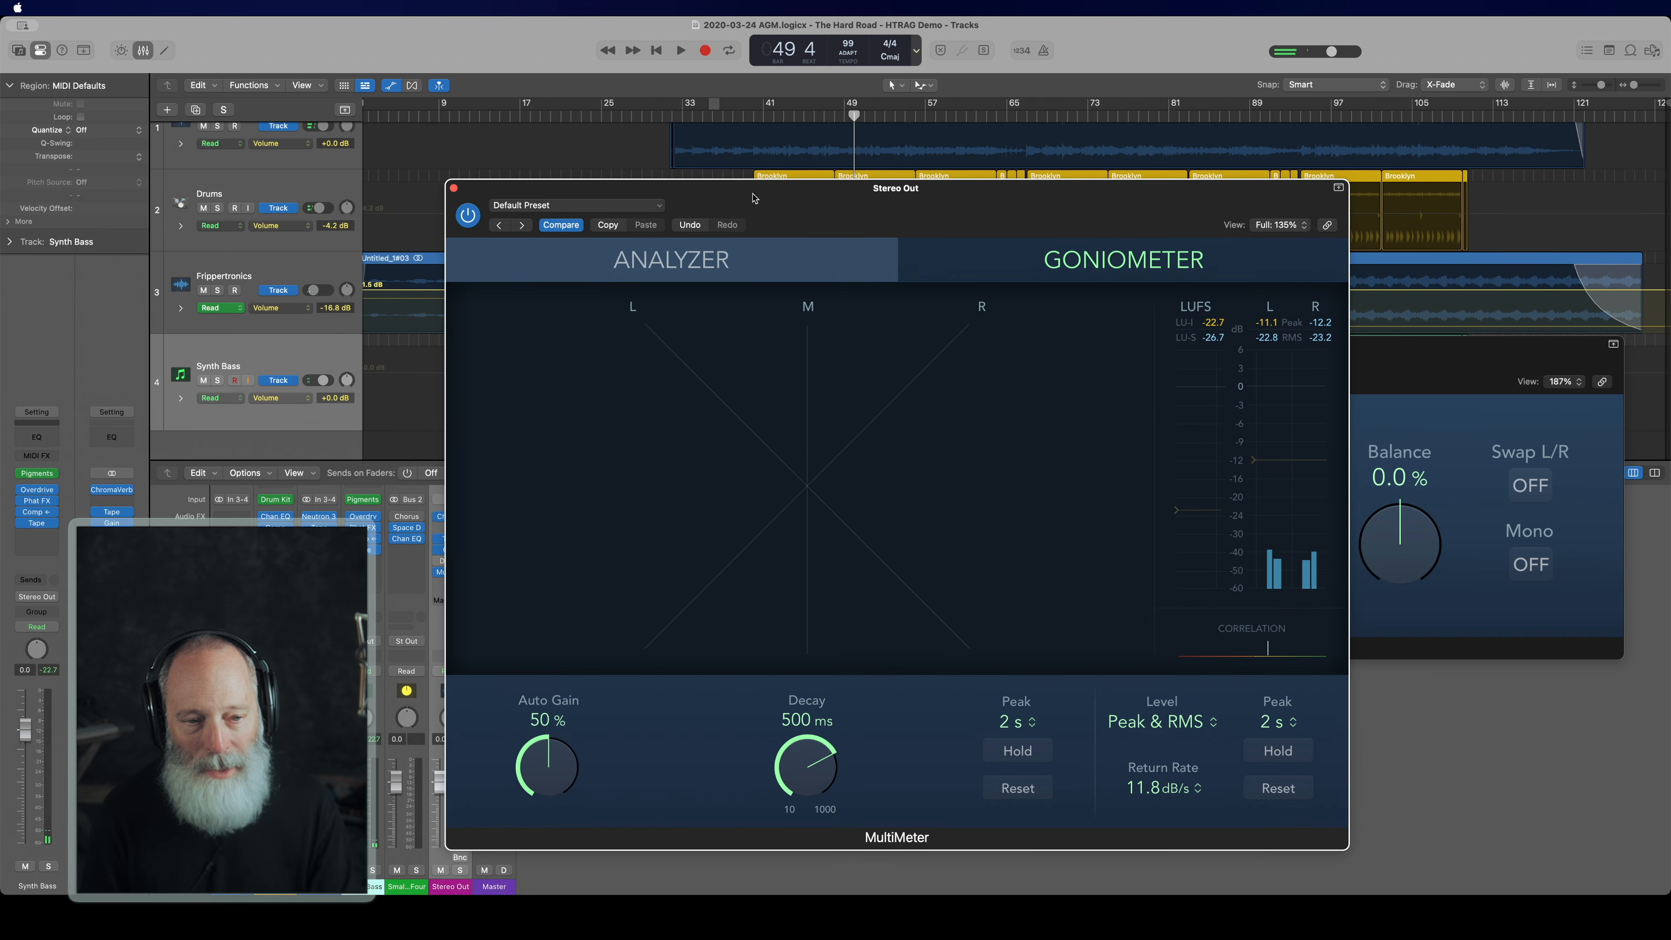
pyautogui.scroll(2, 334, 275)
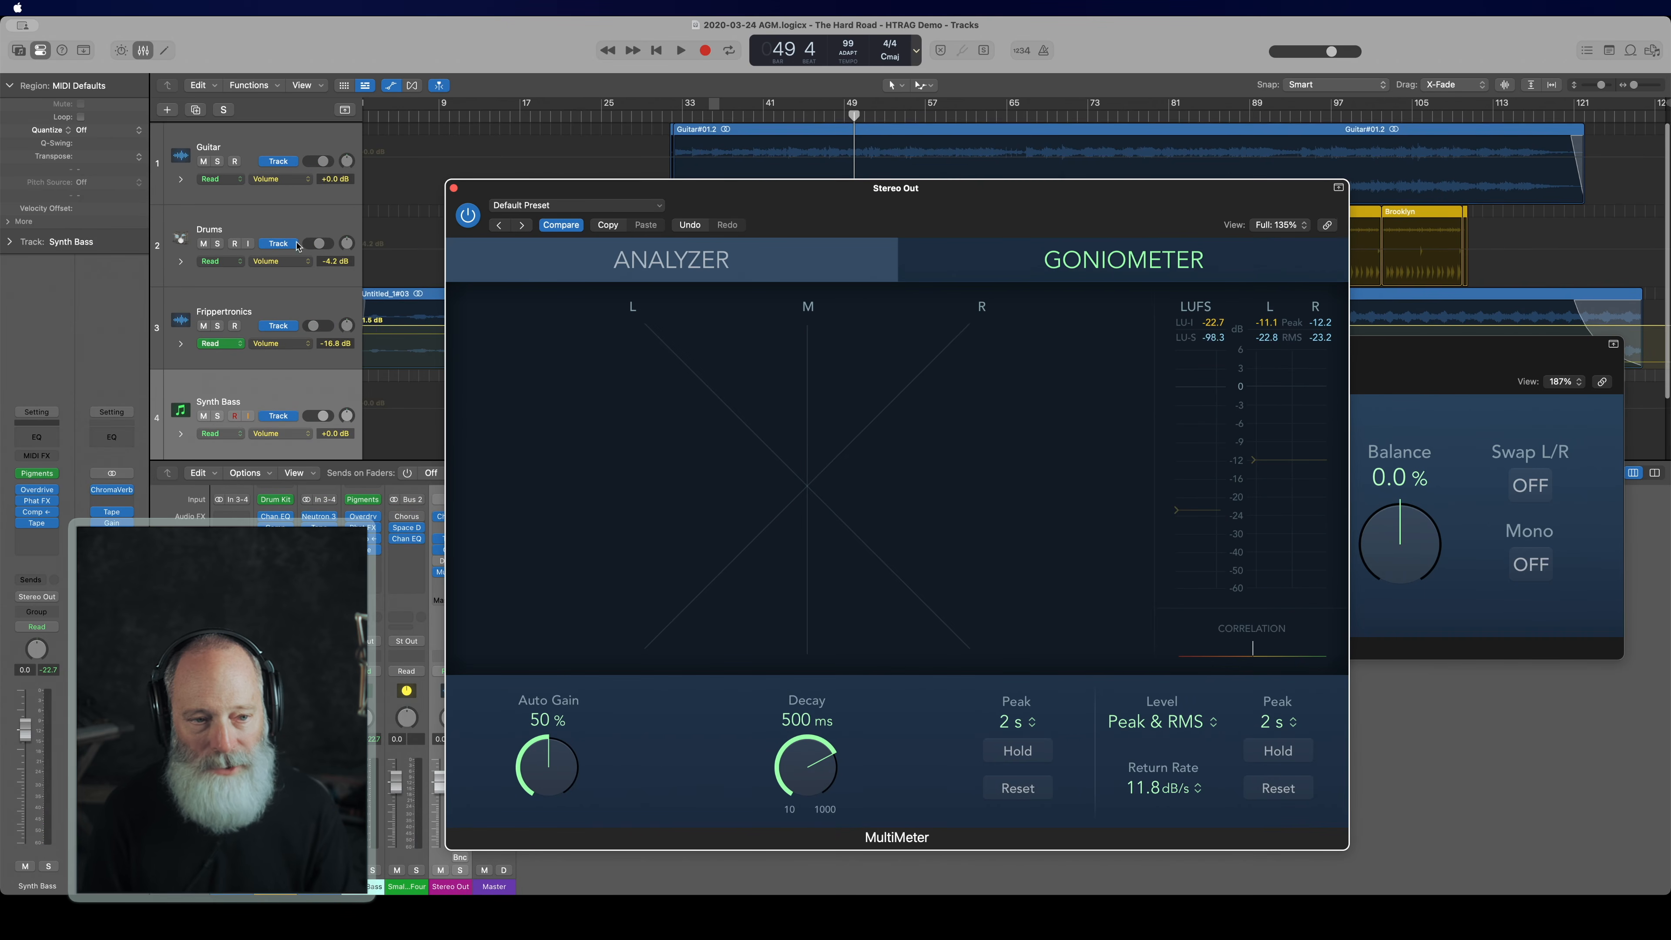
pyautogui.click(217, 162)
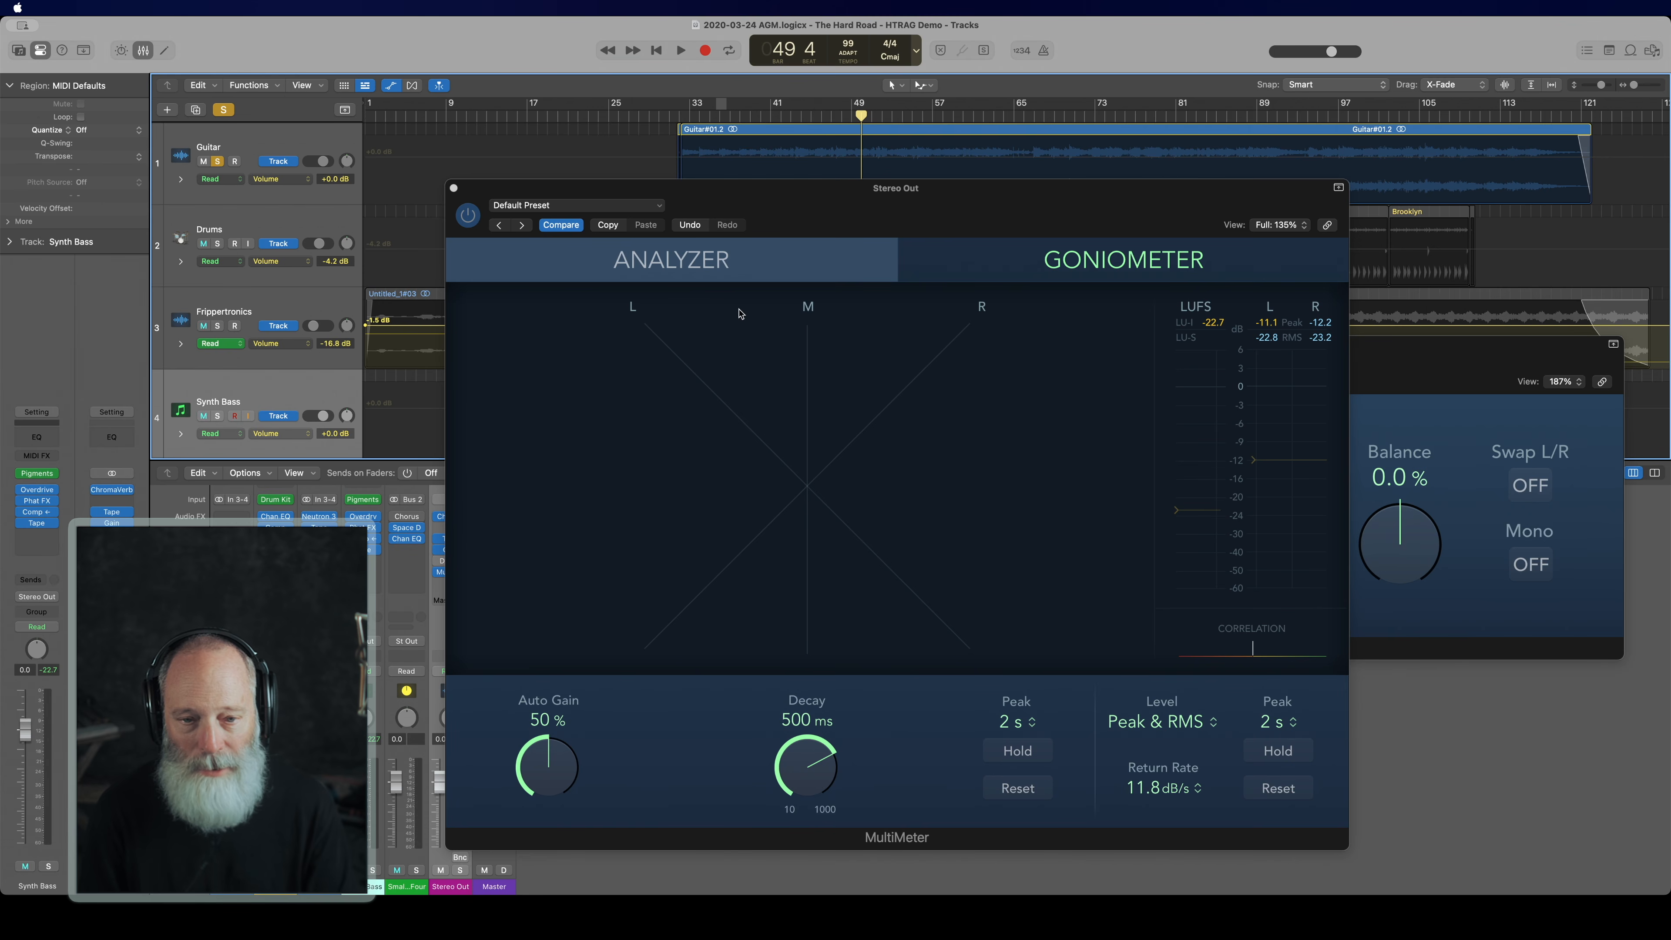
pyautogui.press('space')
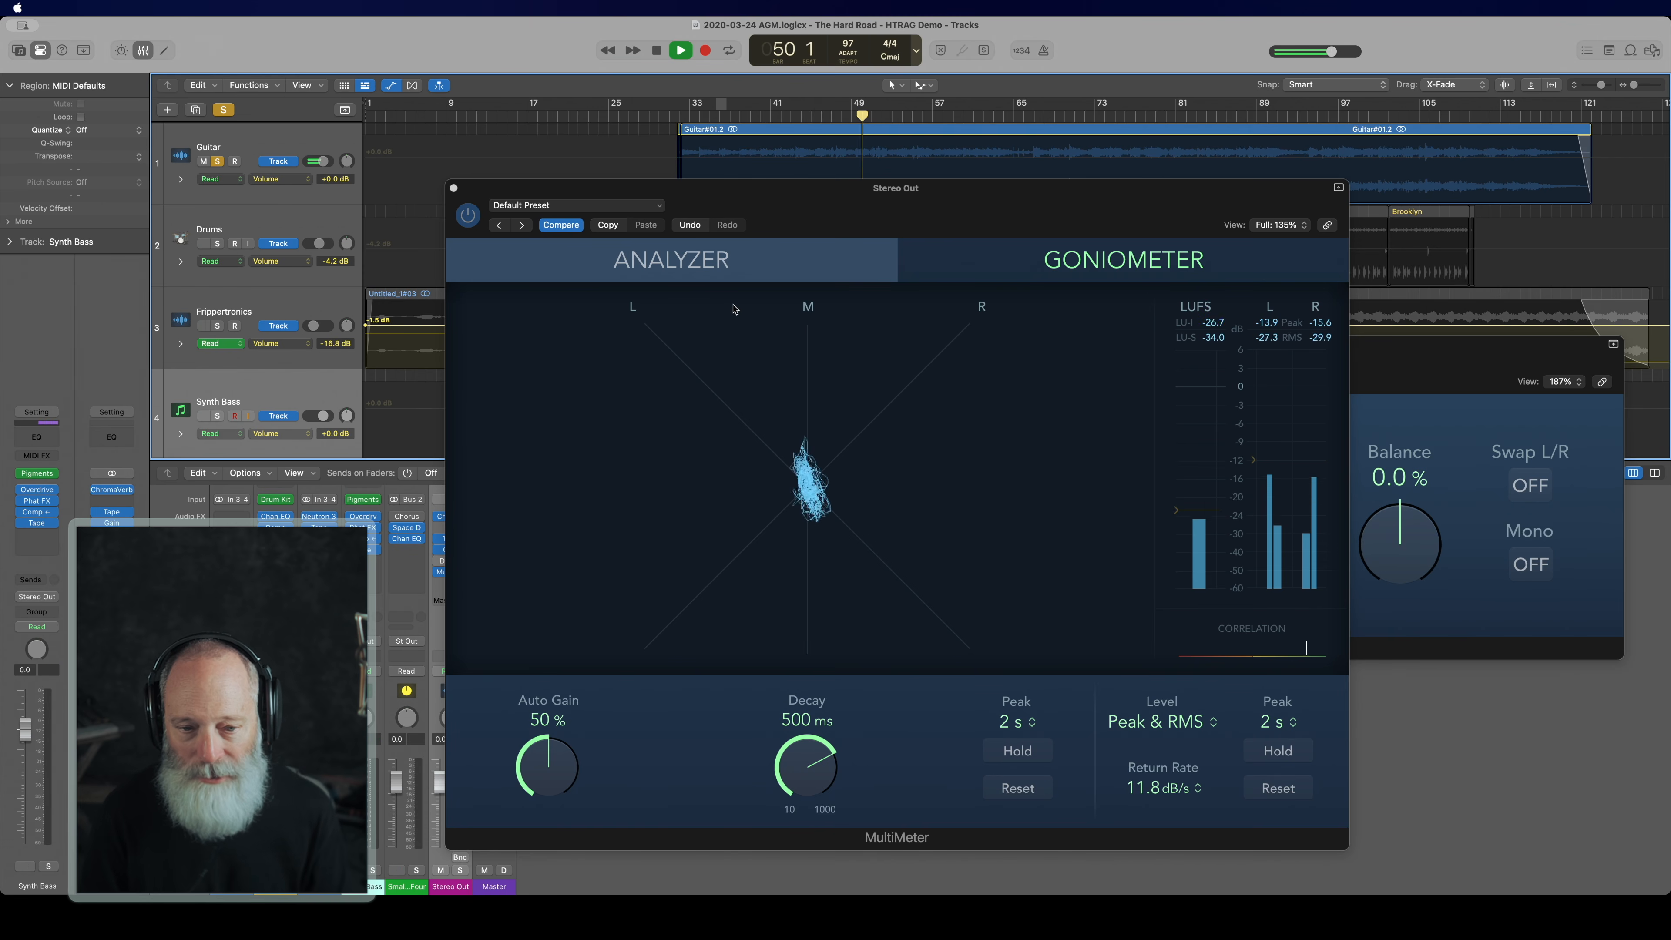
pyautogui.press('space')
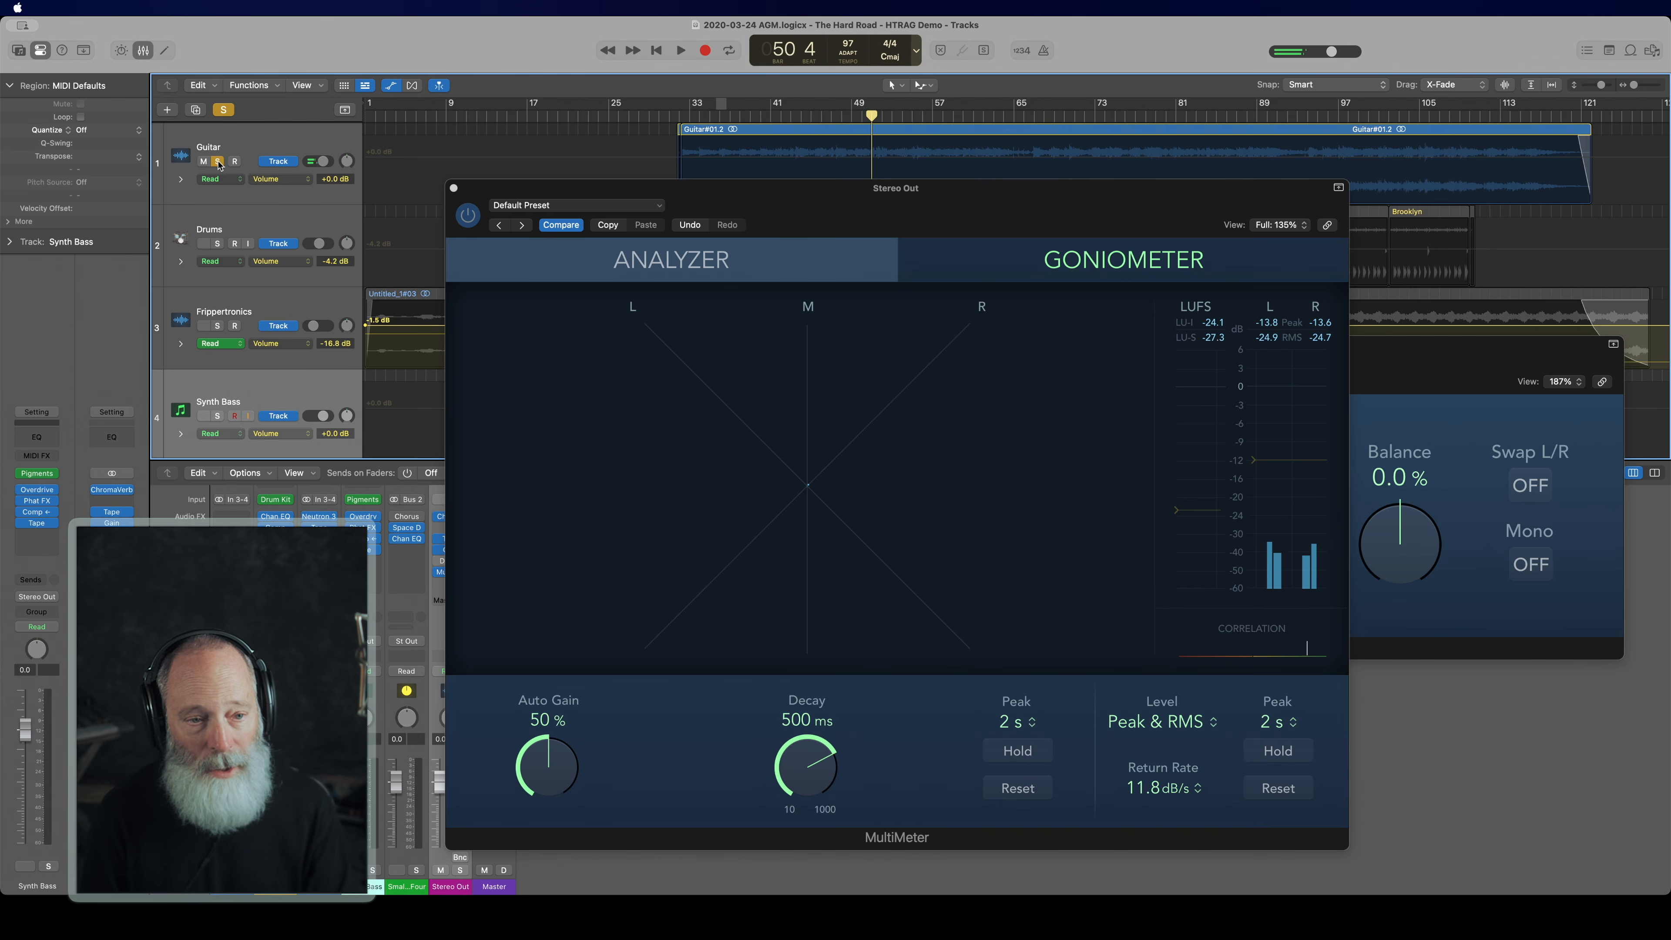
# Step: Switch the solo from Guitar to Drums and play a short pass, checking its Goniometer image
pyautogui.click(220, 163)
pyautogui.click(217, 243)
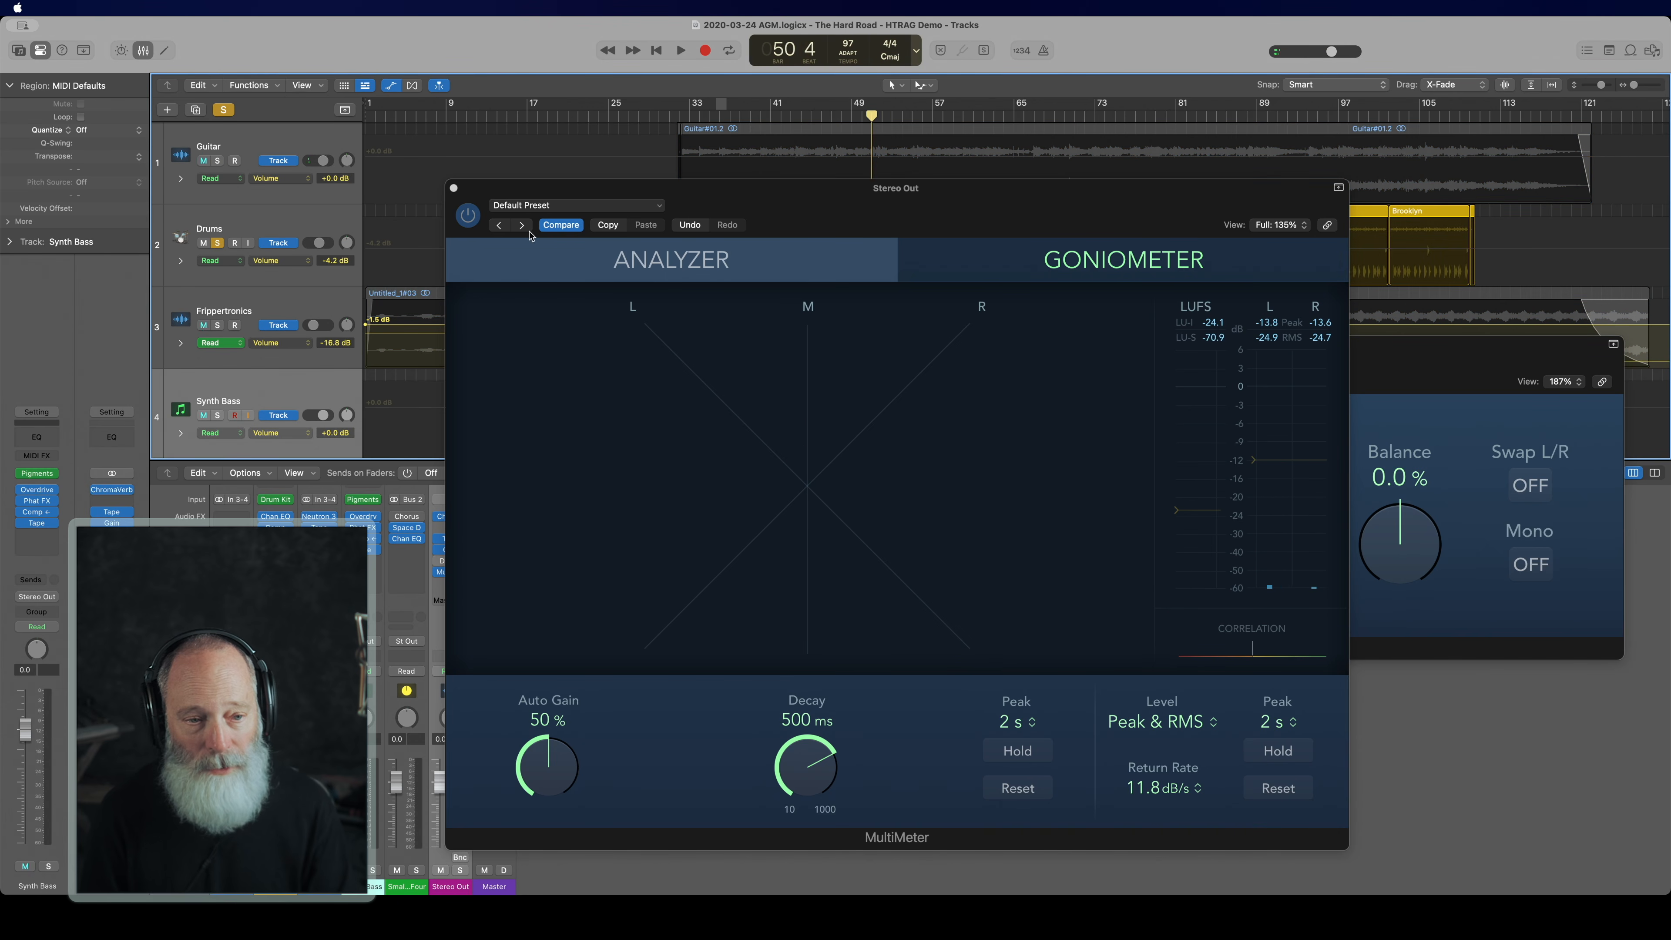
pyautogui.press('space')
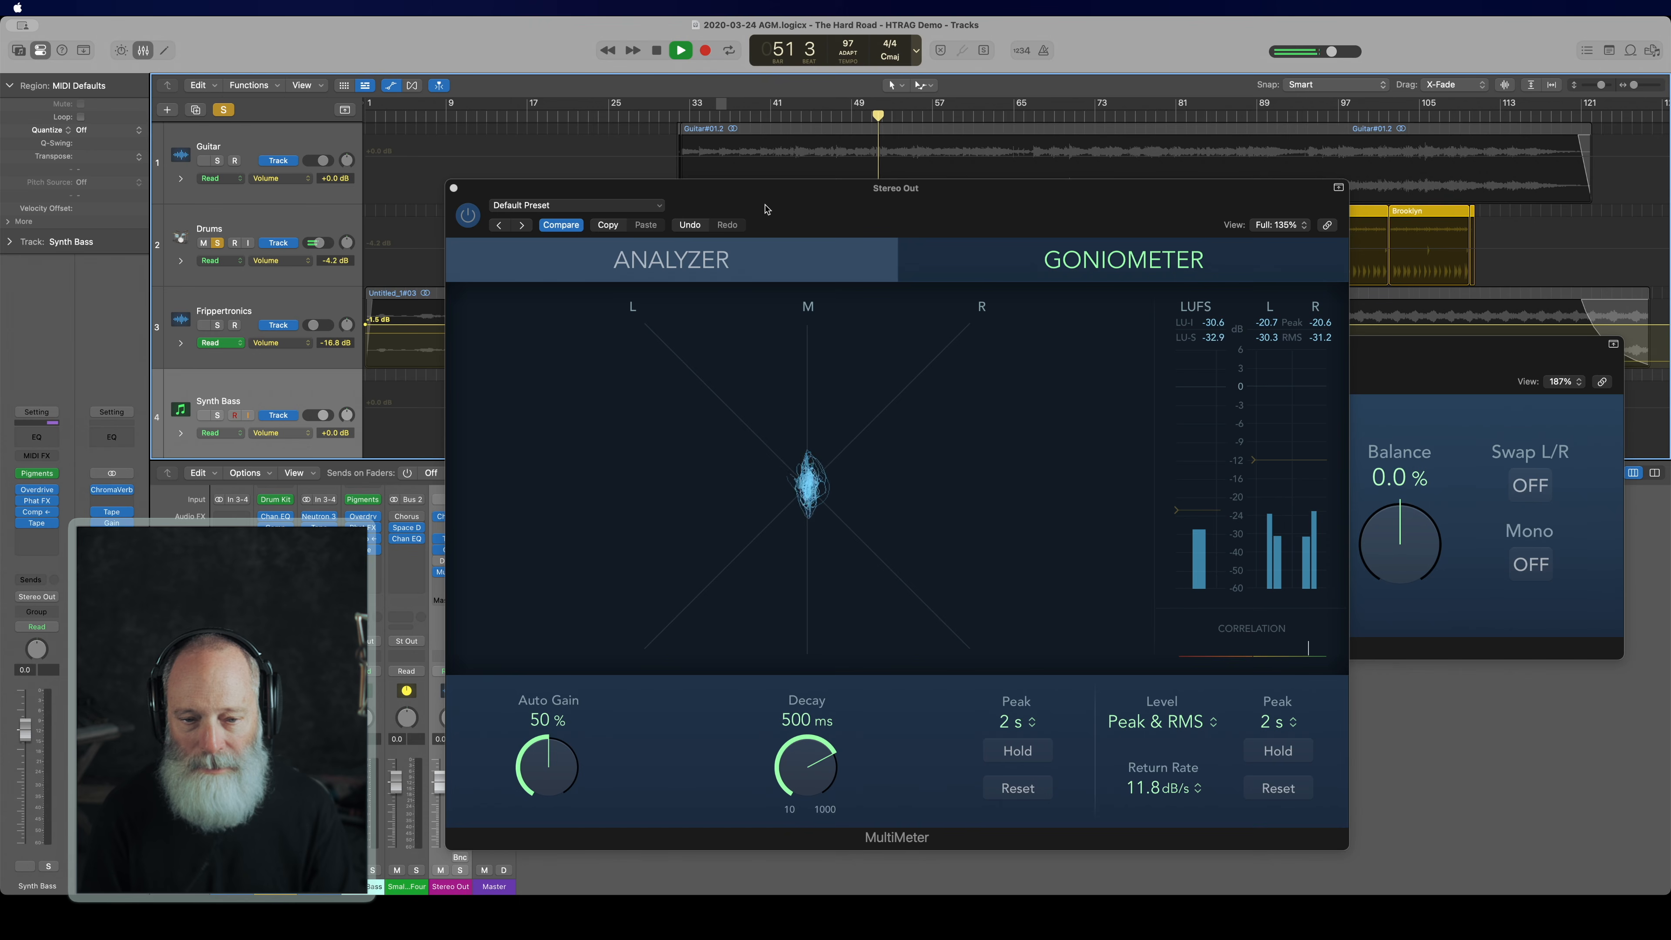
pyautogui.press('space')
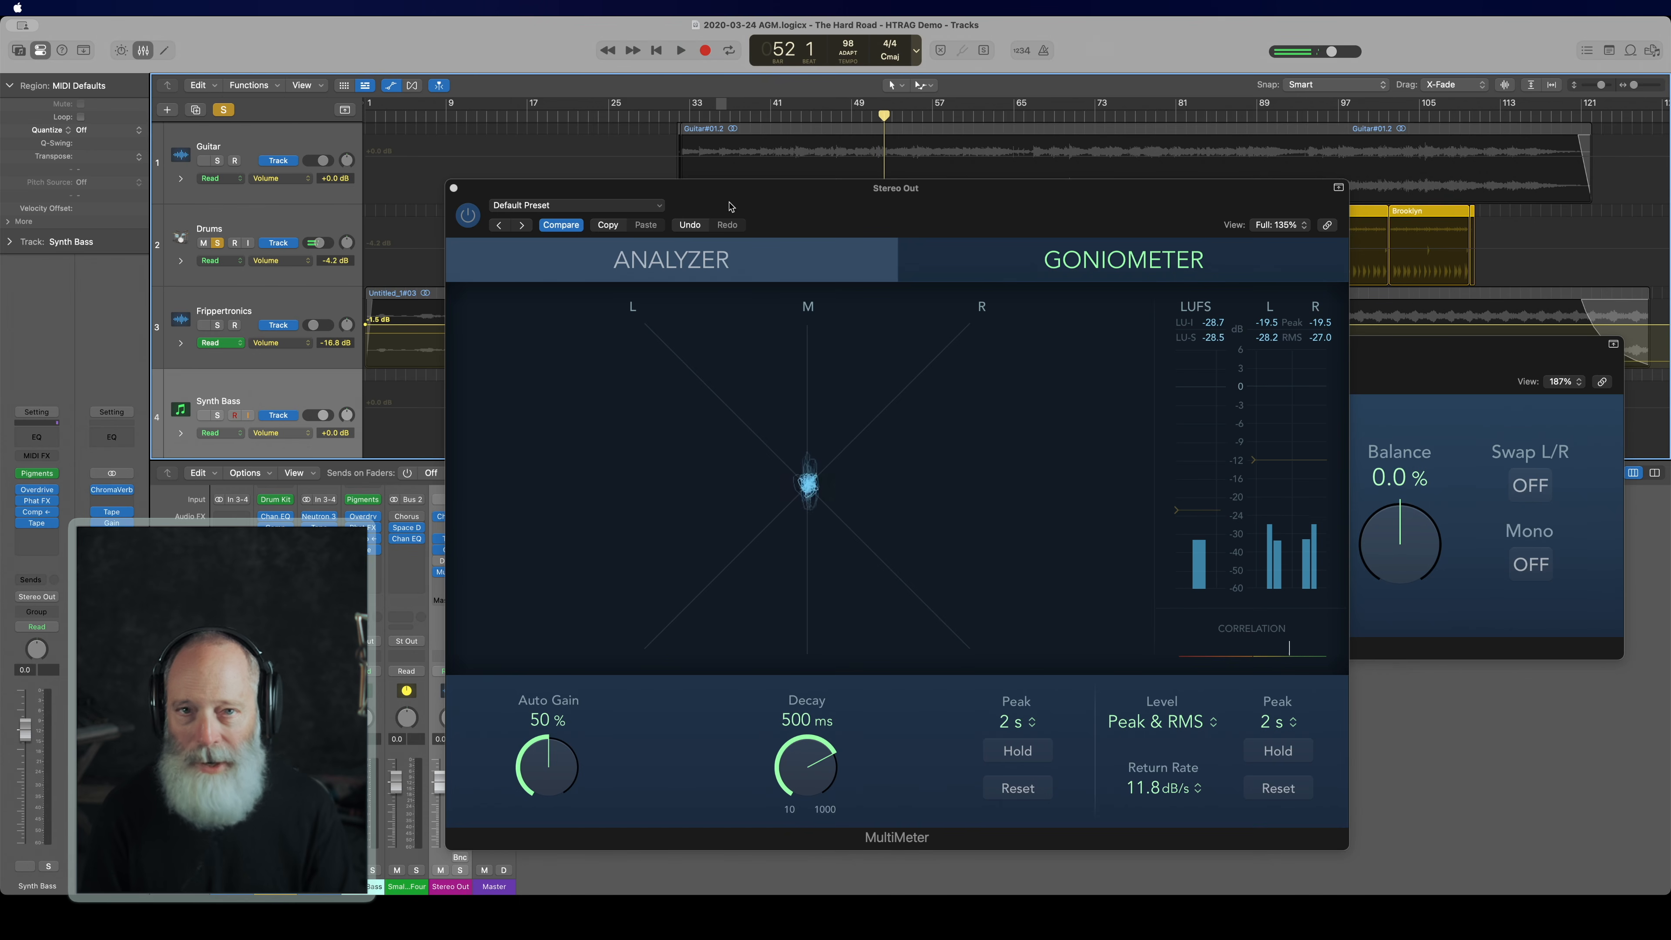
# Step: Switch the solo from Drums to Frippertronics and play it with MultiMeter moved so its correlation meter can be checked
pyautogui.click(217, 242)
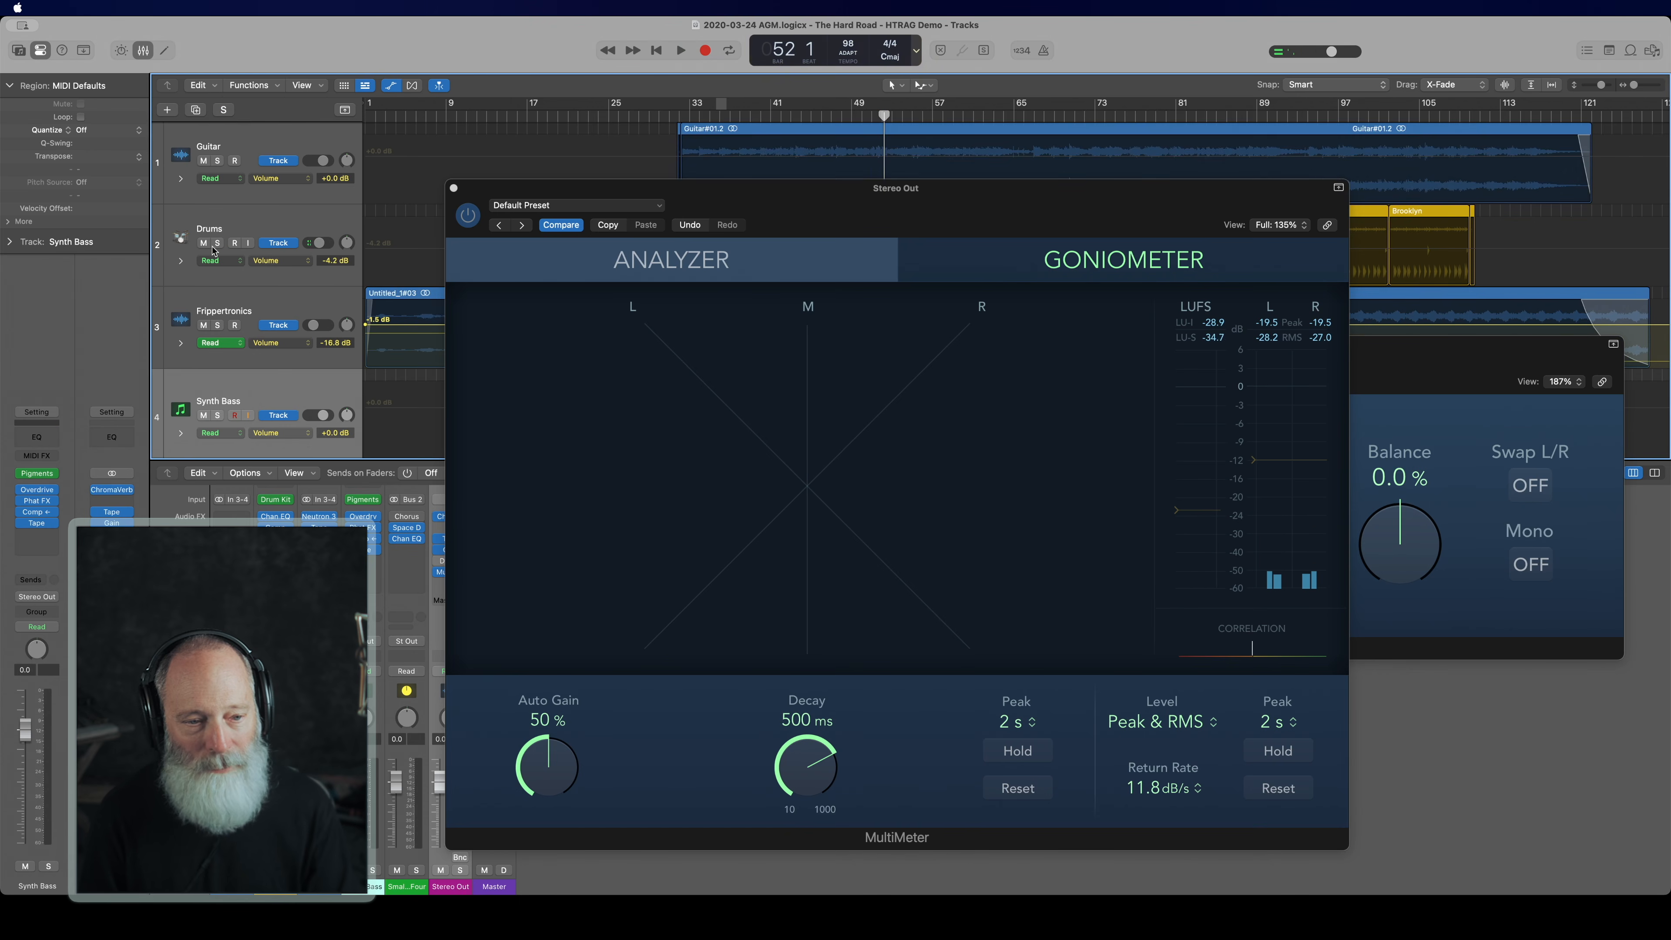
pyautogui.click(218, 325)
pyautogui.press('space')
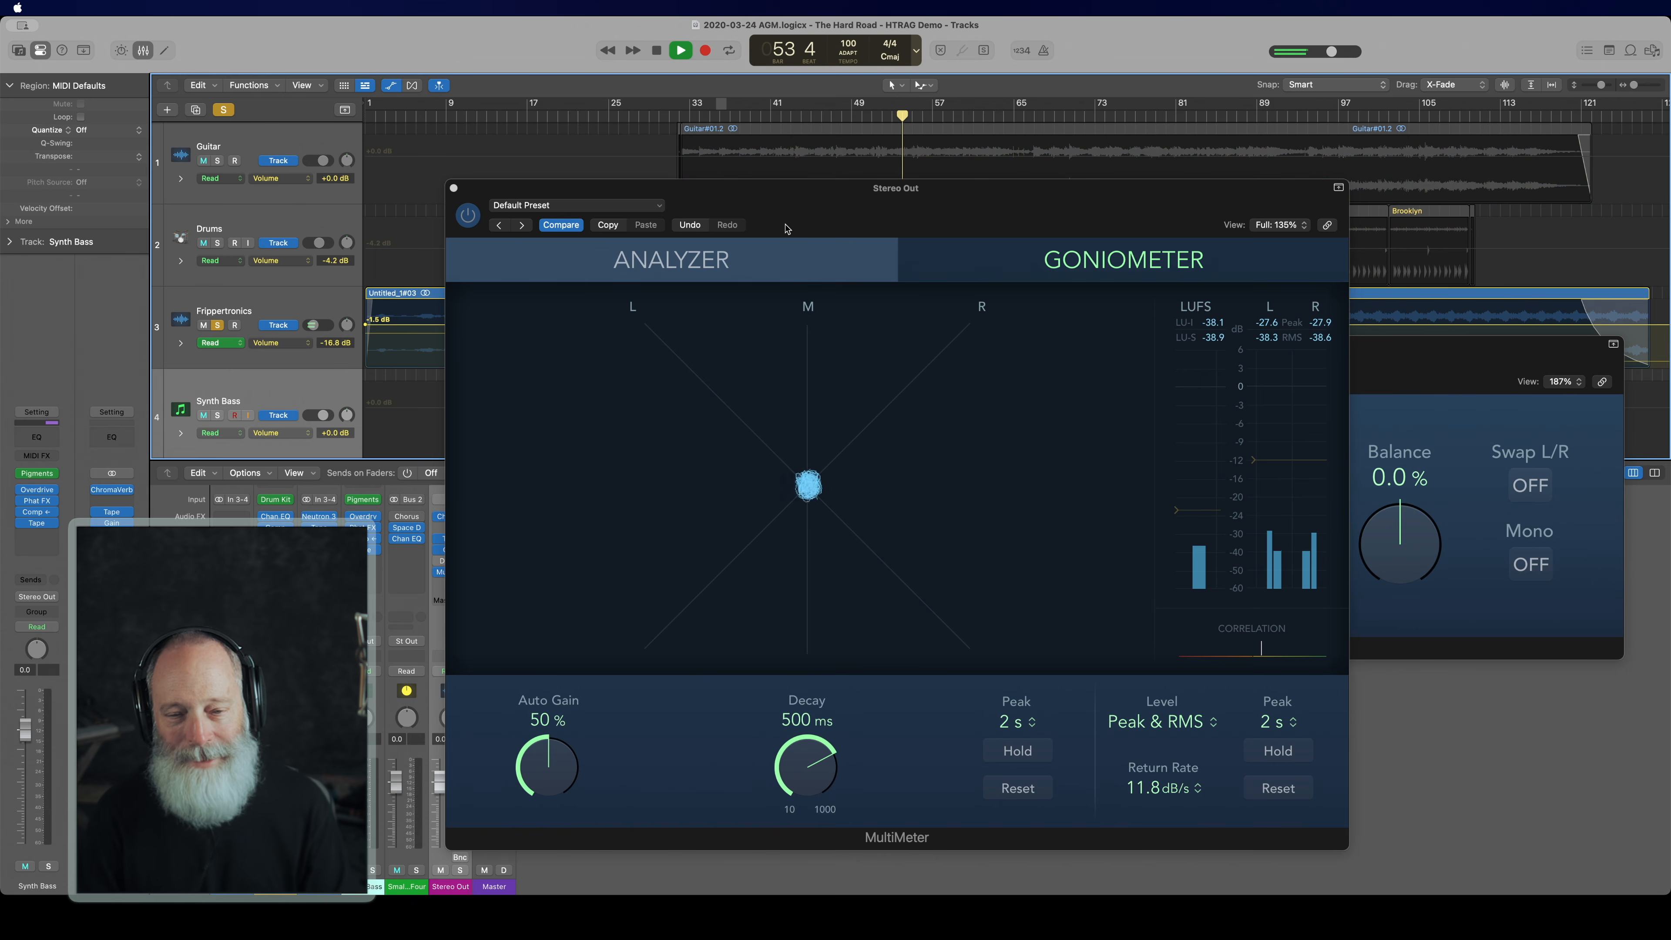
pyautogui.moveTo(769, 196); pyautogui.dragTo(642, 167)
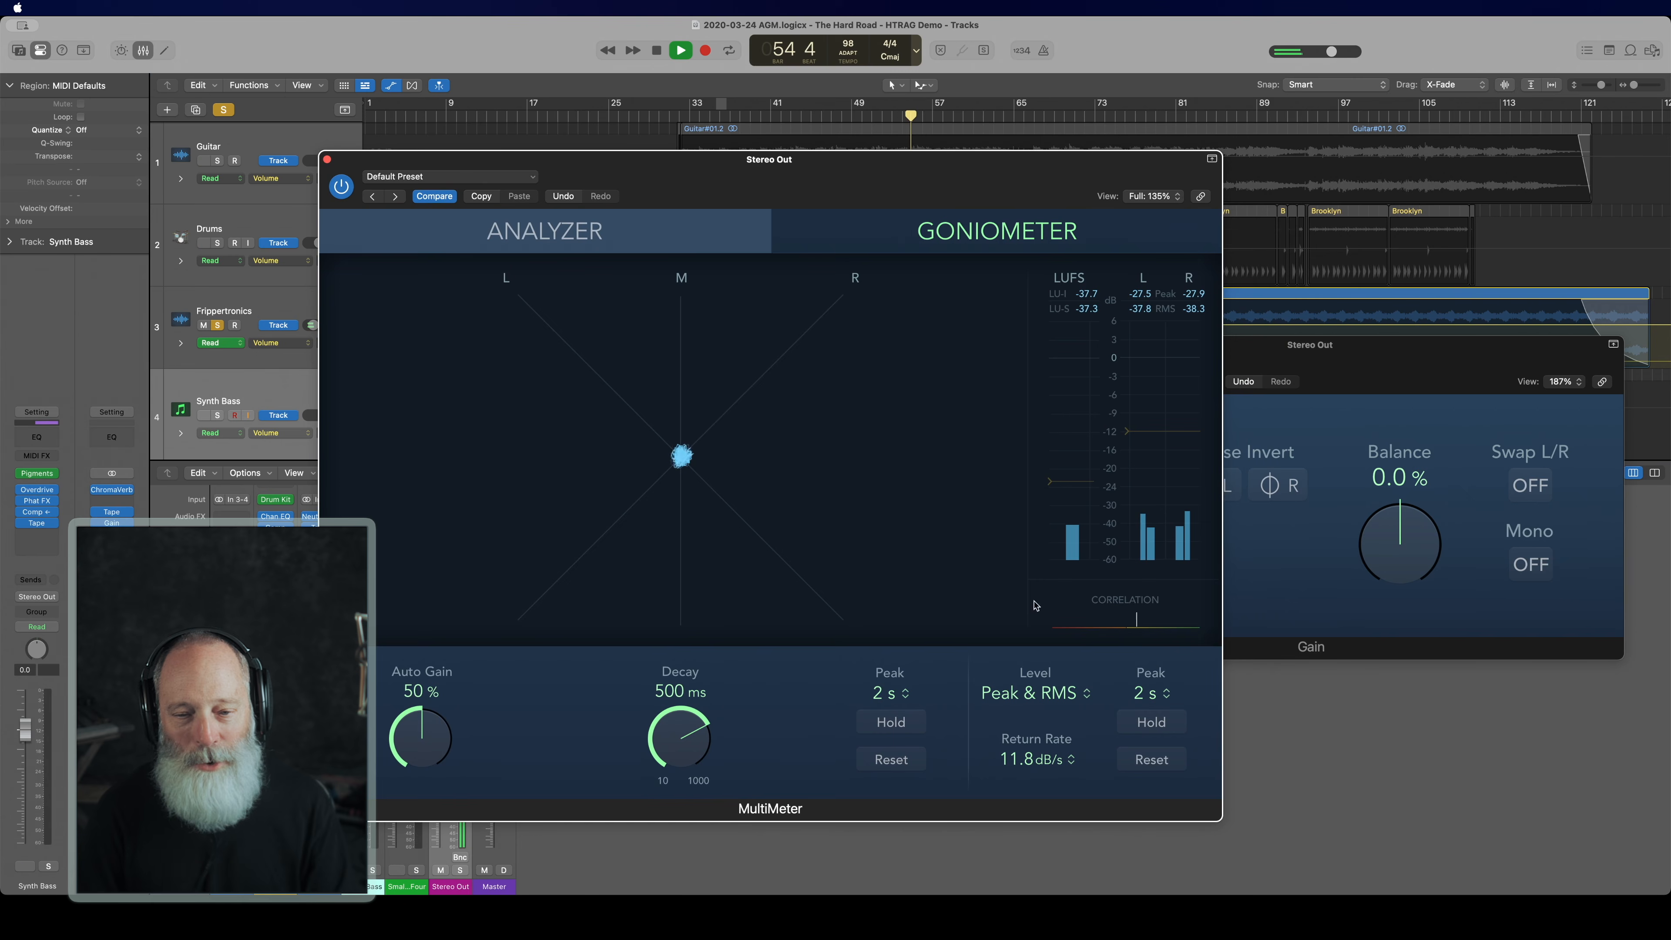
pyautogui.press('space')
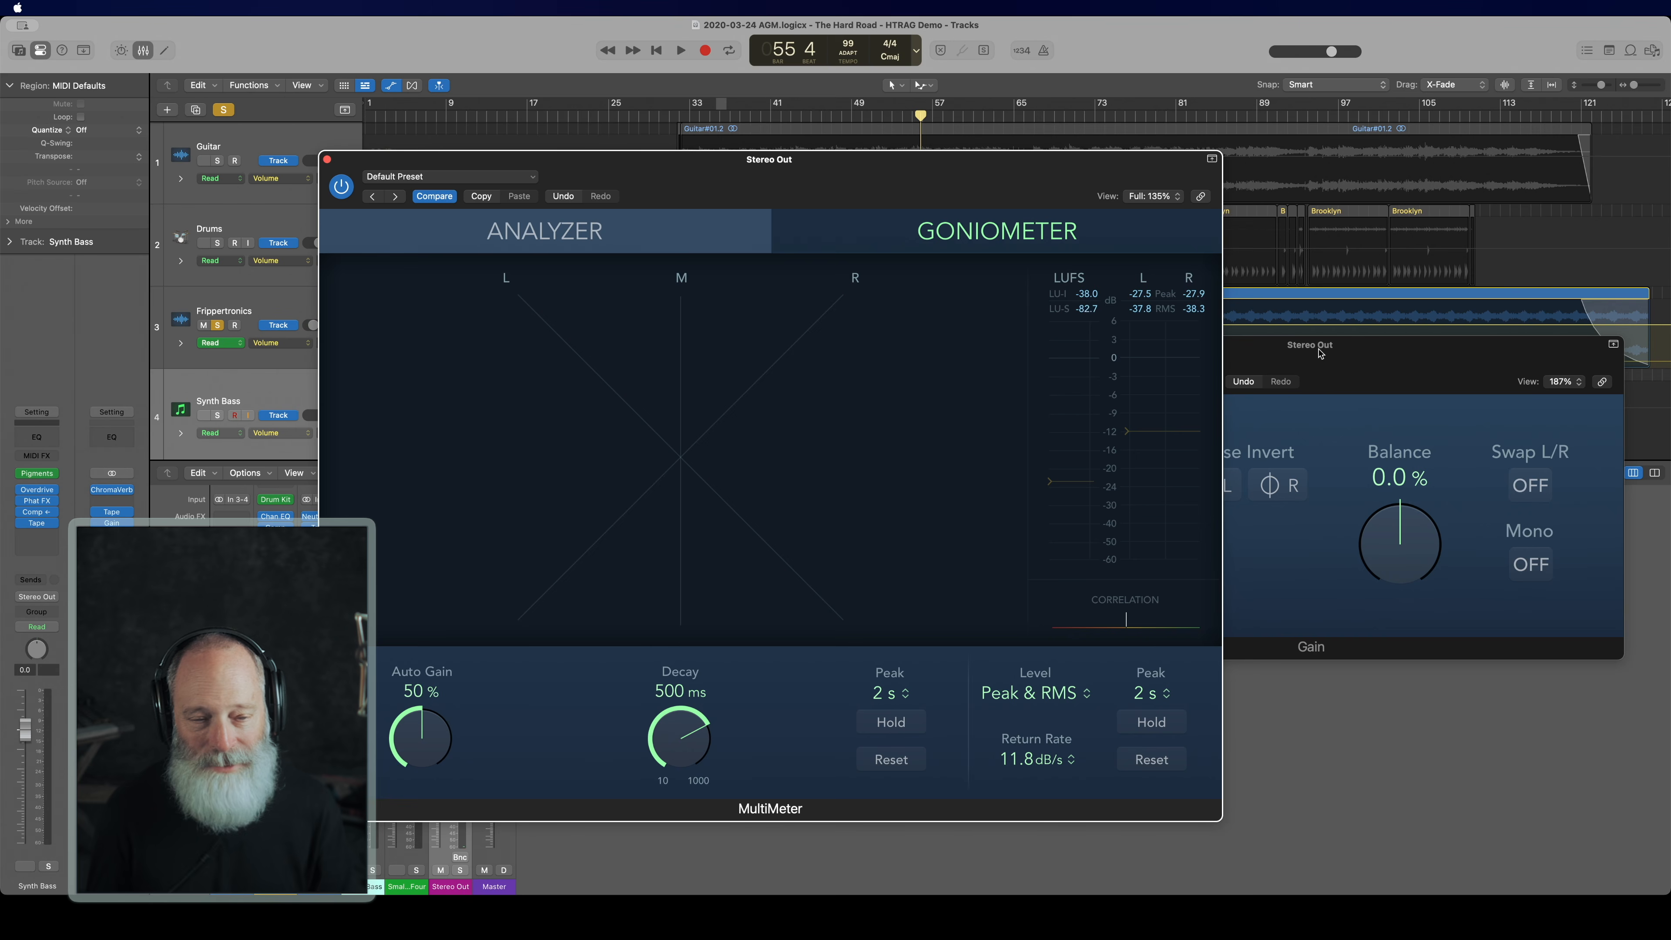
# Step: Compare the soloed Frippertronics in stereo and mono using the Gain plug-in's Mono option, leaving Mono off and playback stopped
pyautogui.press('space')
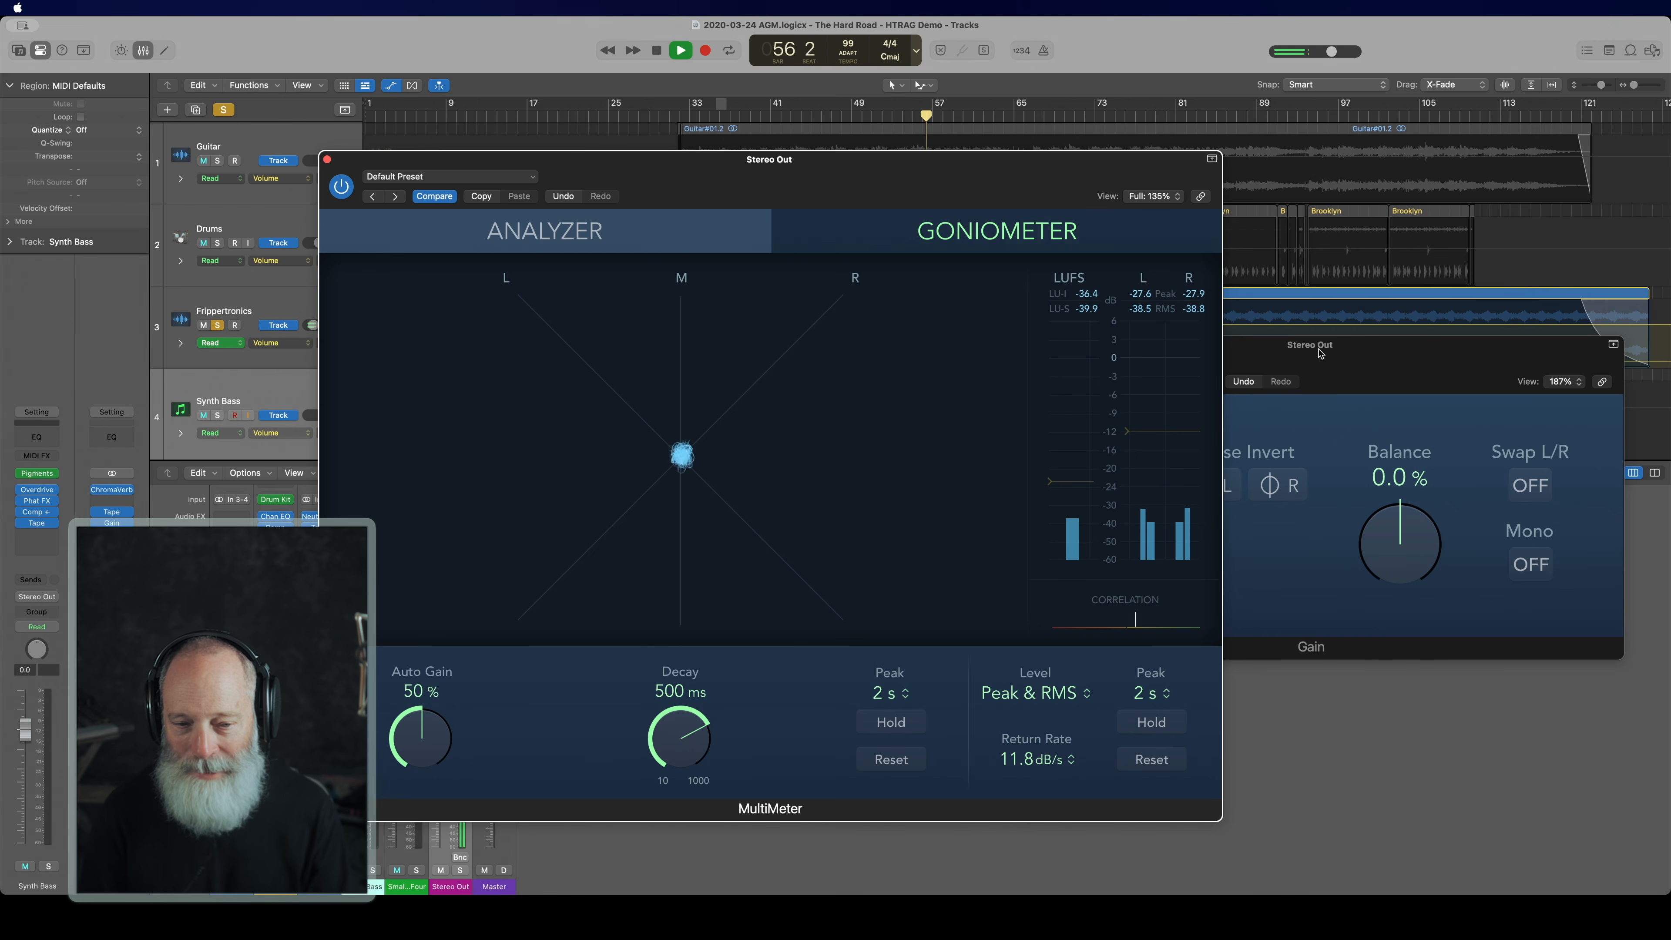
pyautogui.click(1320, 353)
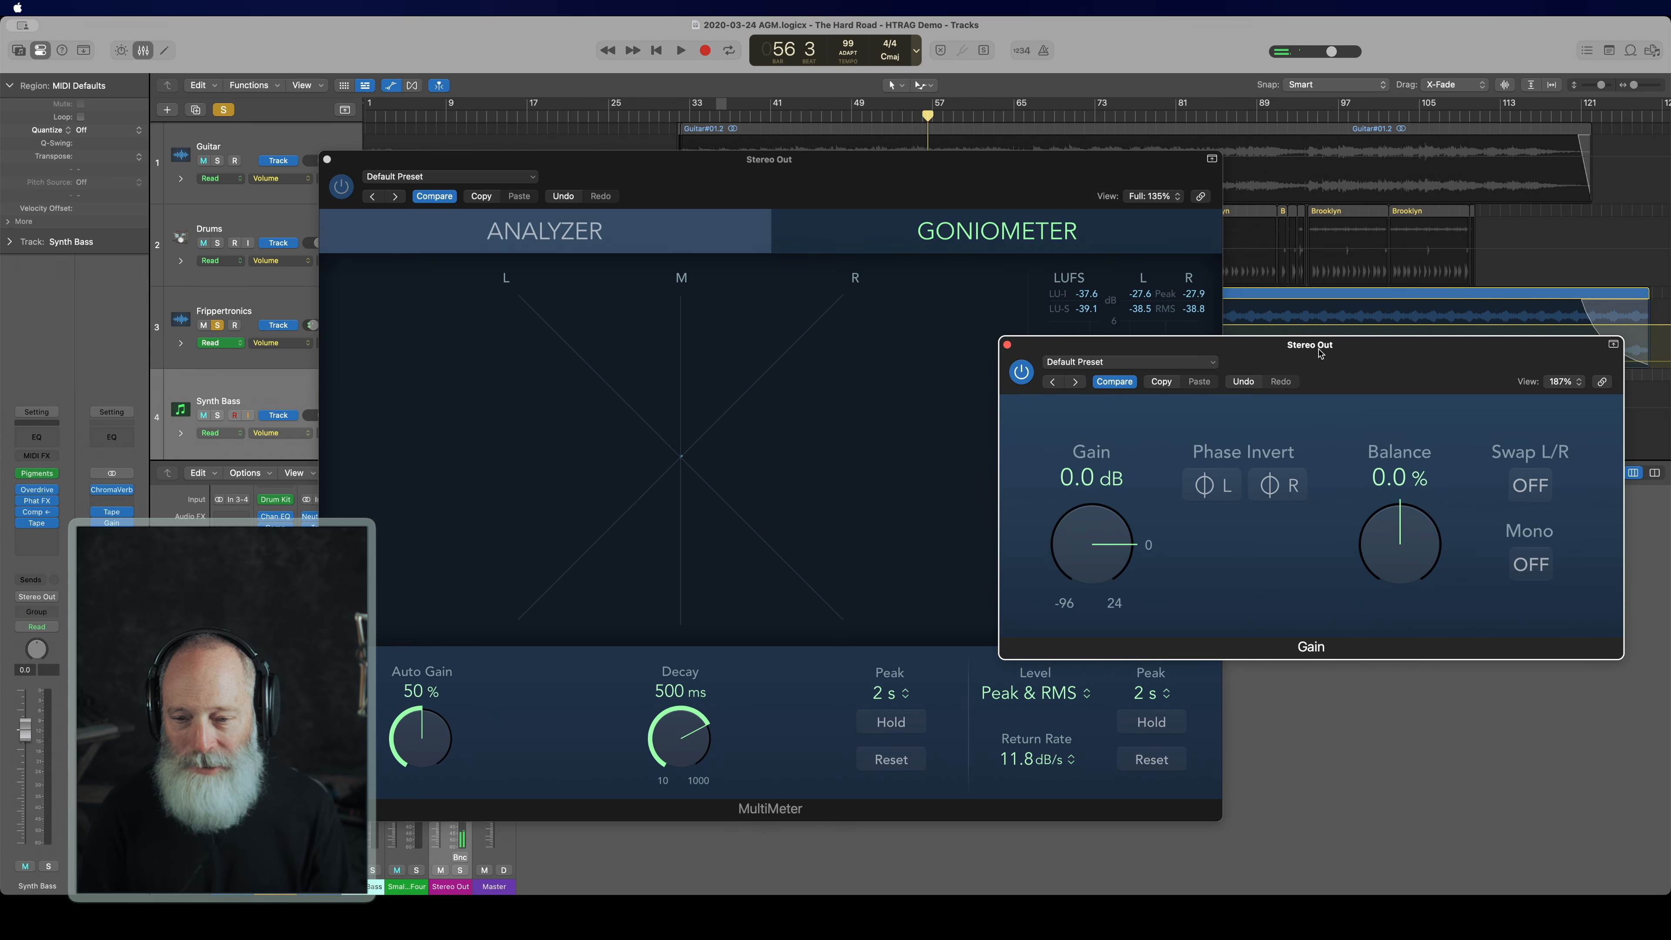
pyautogui.click(1528, 563)
pyautogui.press('space')
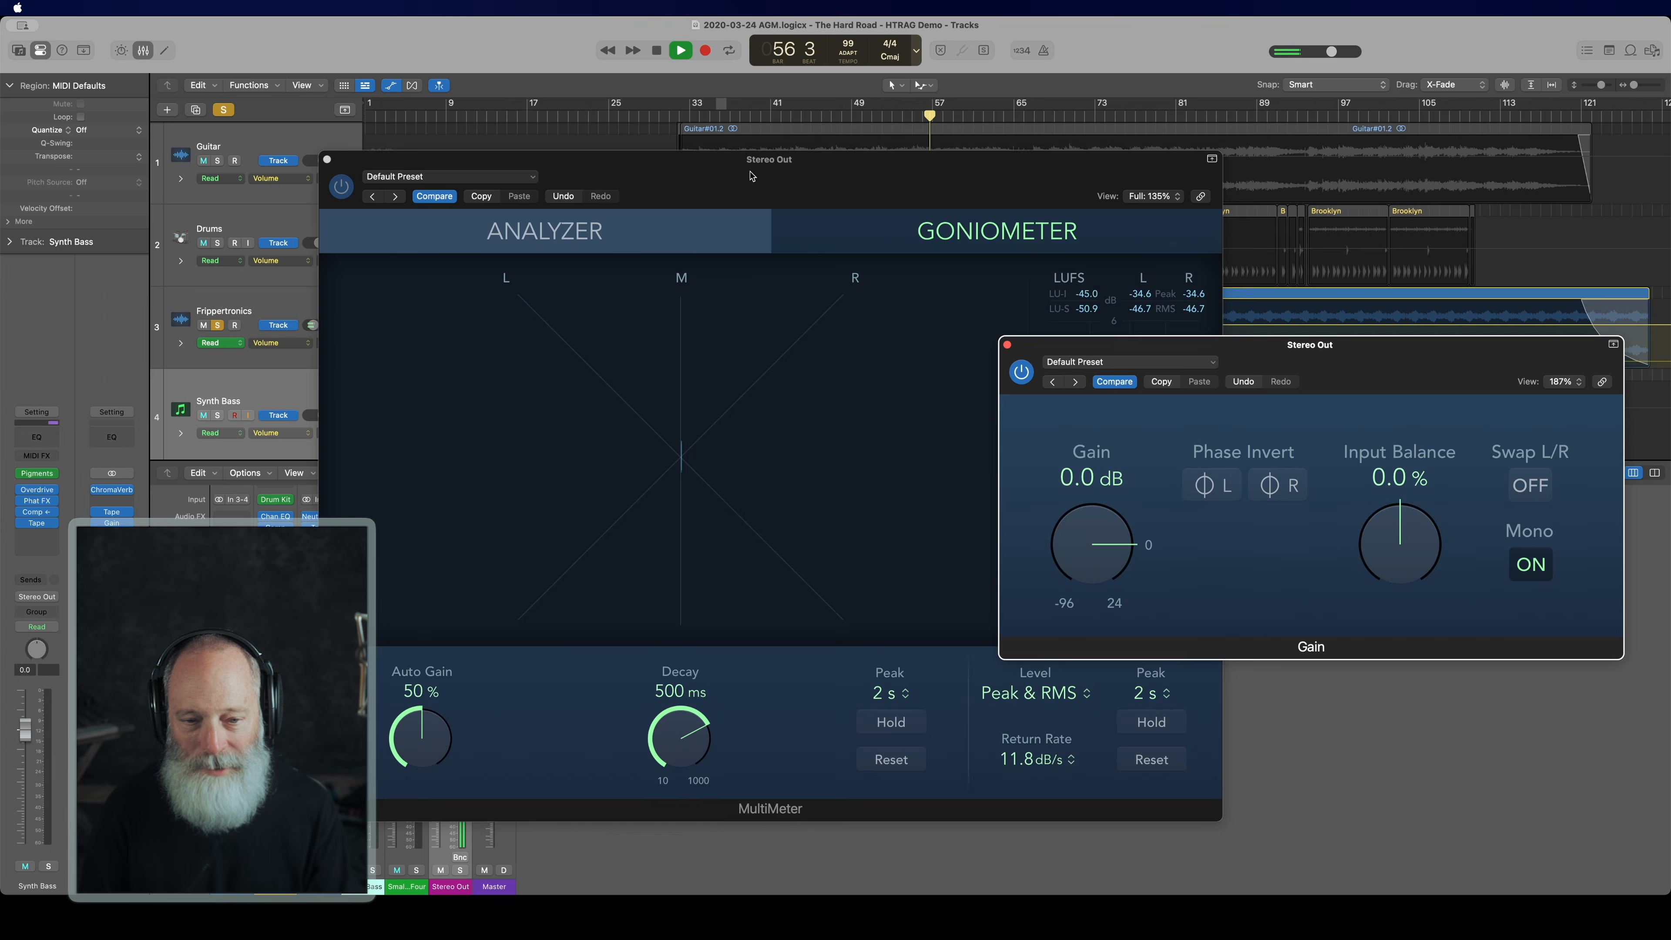
pyautogui.click(735, 170)
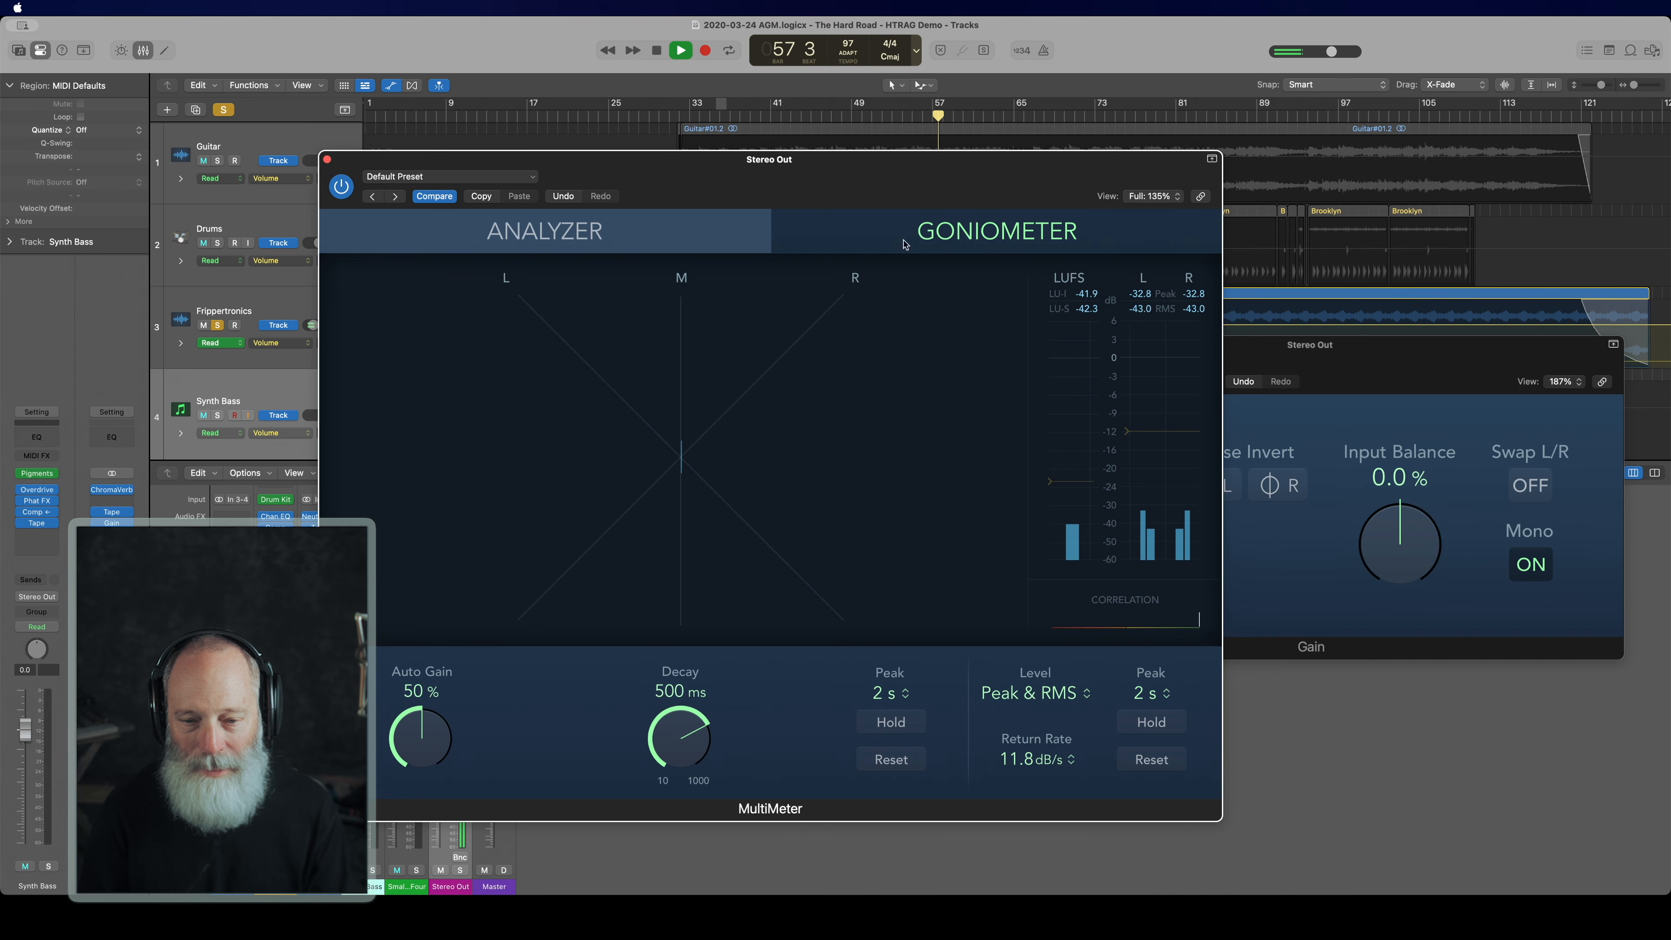
pyautogui.click(1529, 564)
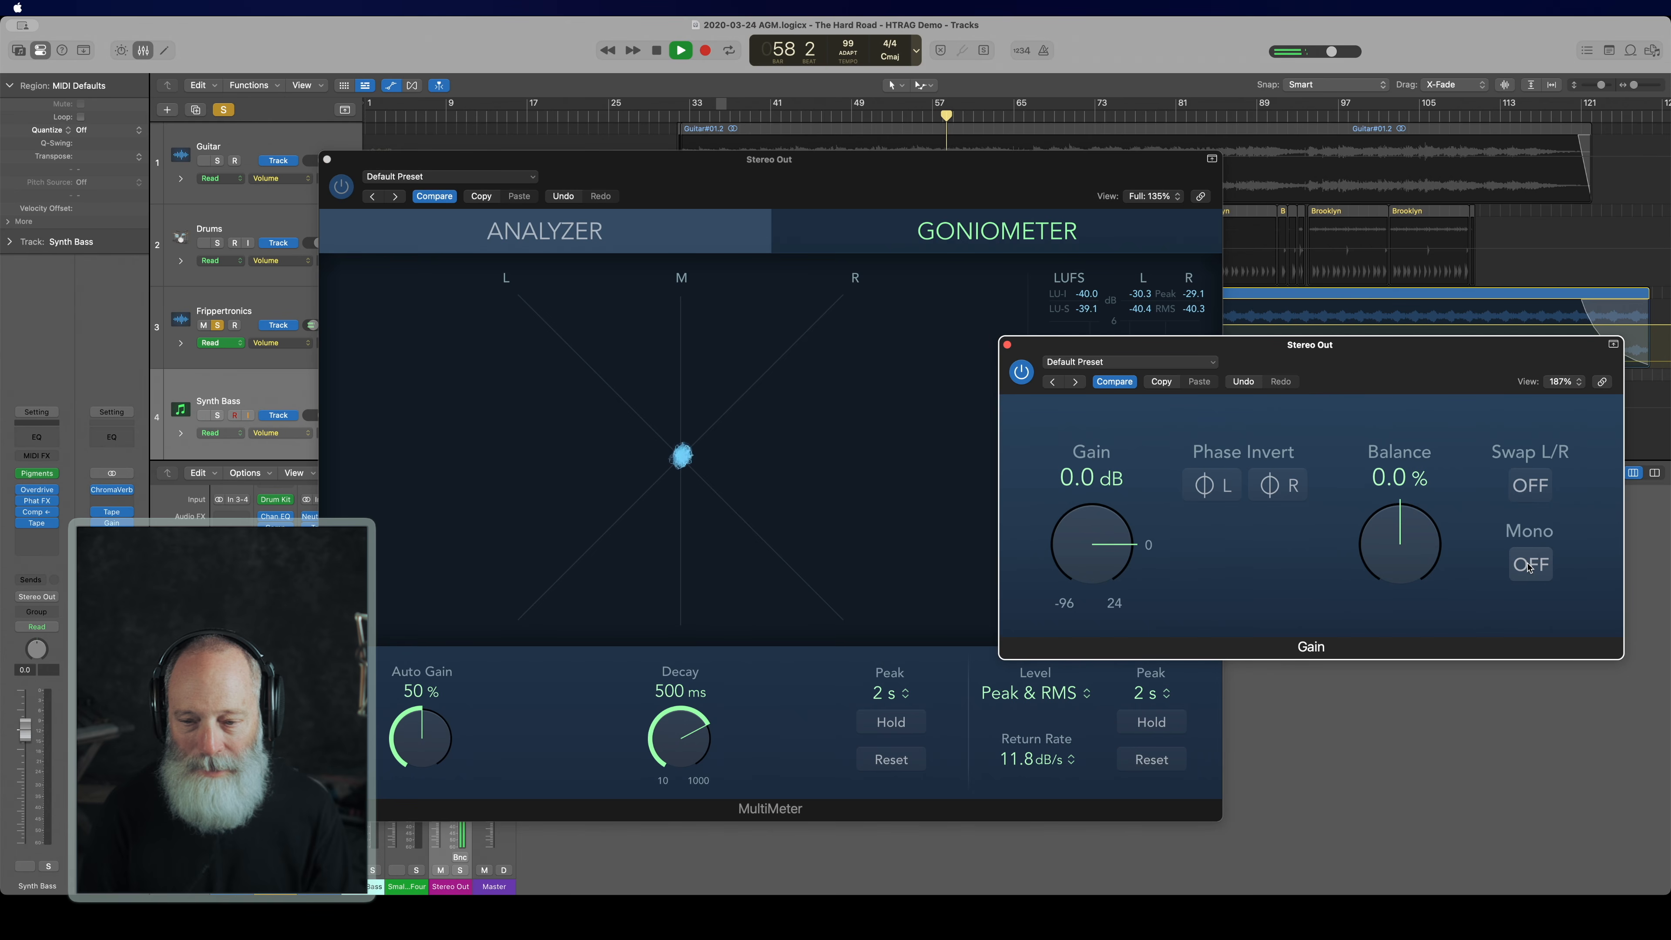
pyautogui.click(1527, 565)
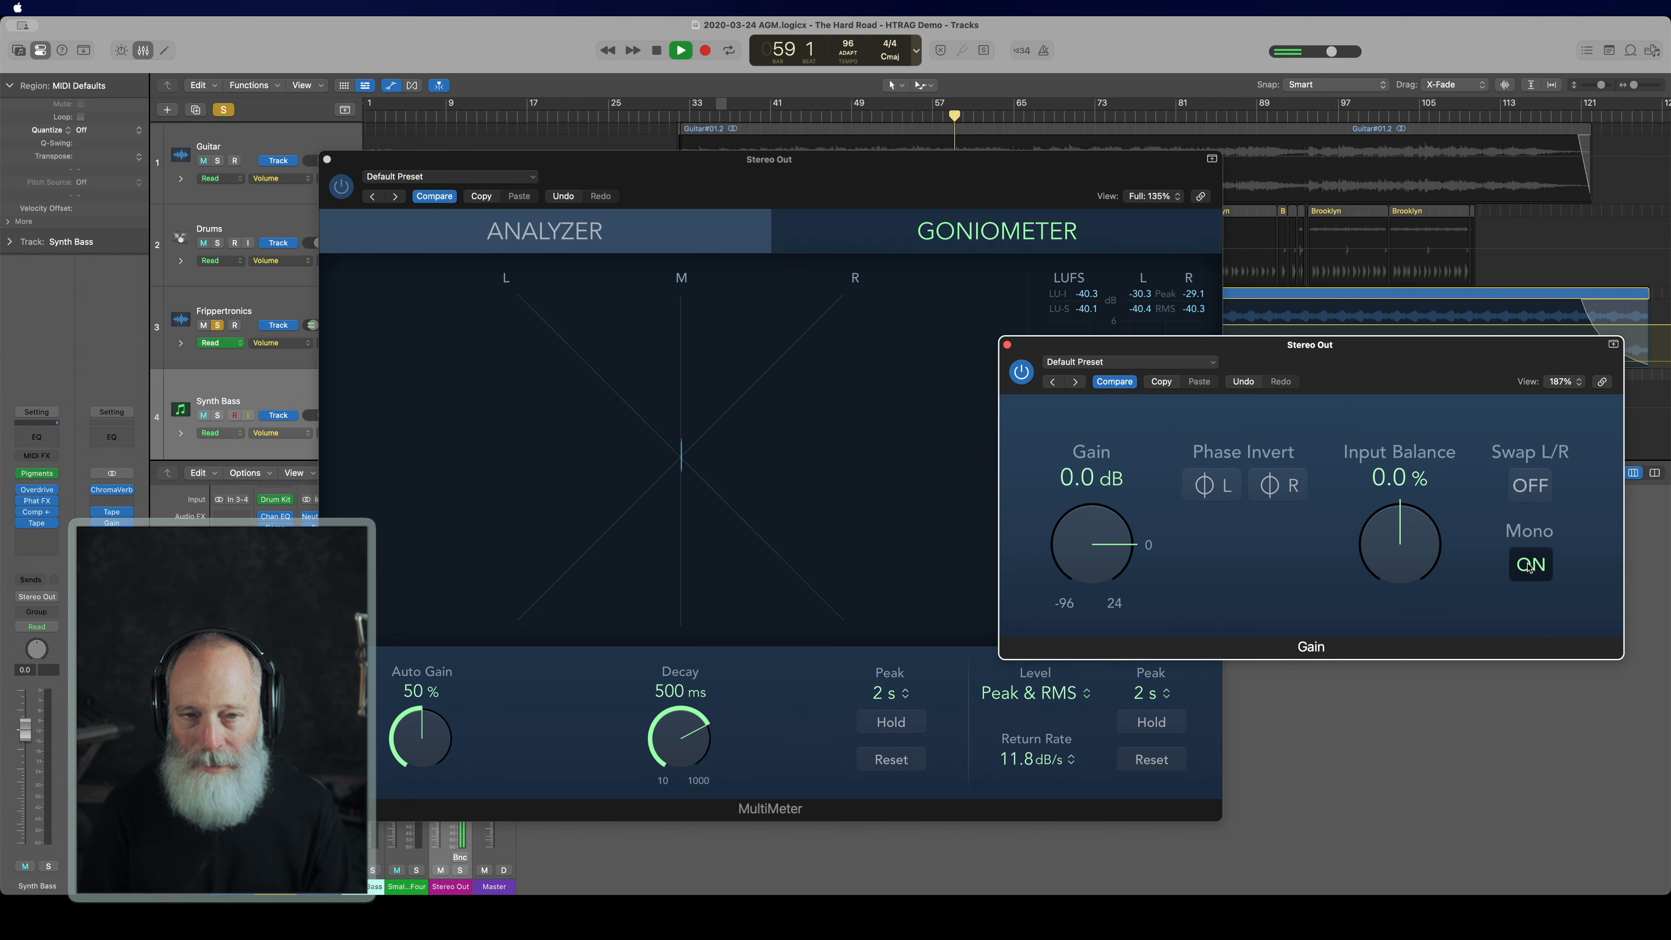
pyautogui.click(1528, 565)
pyautogui.press('space')
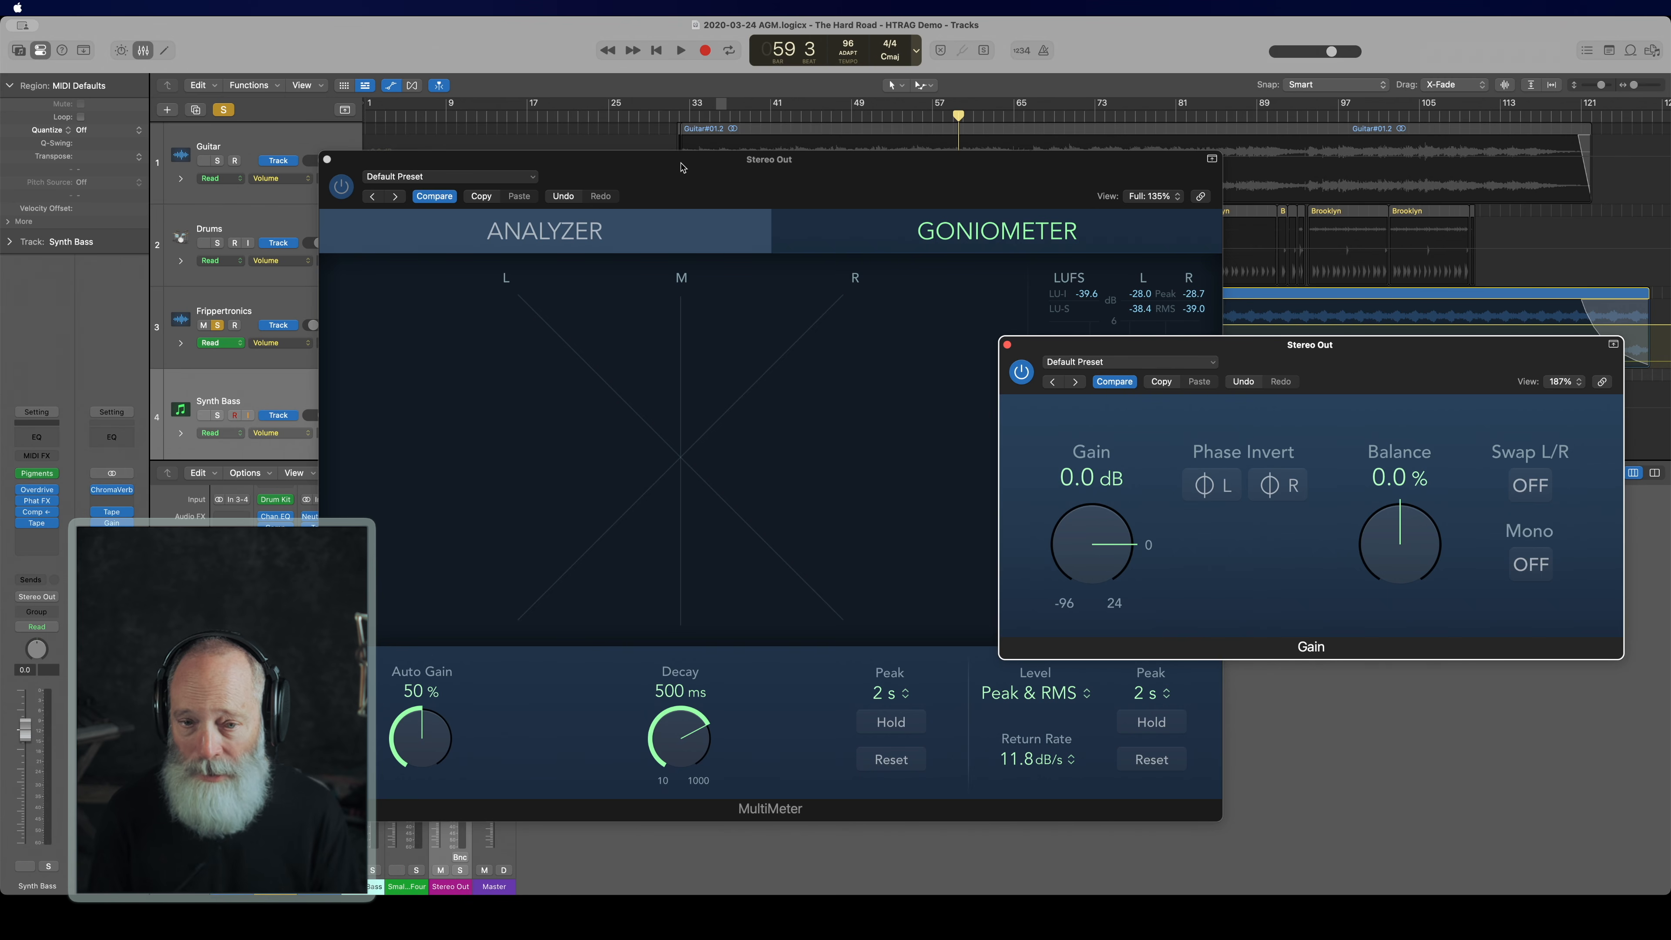
# Step: Switch the solo from Frippertronics to Synth Bass and start playback from bar 59
pyautogui.click(217, 416)
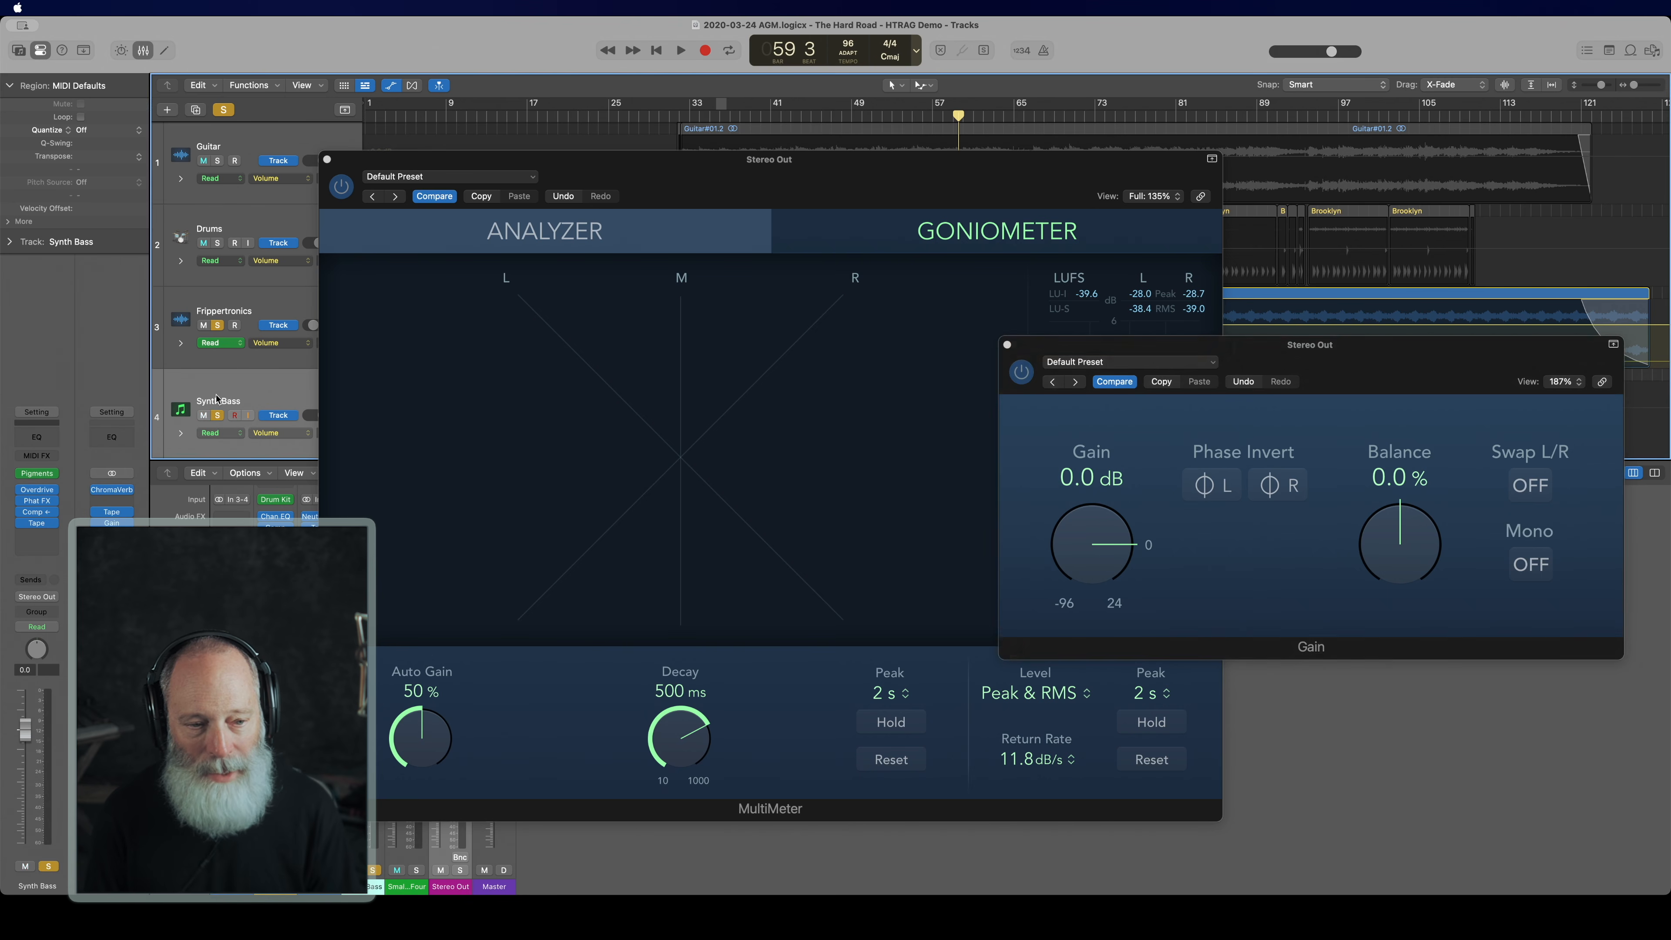
pyautogui.click(217, 325)
pyautogui.press('space')
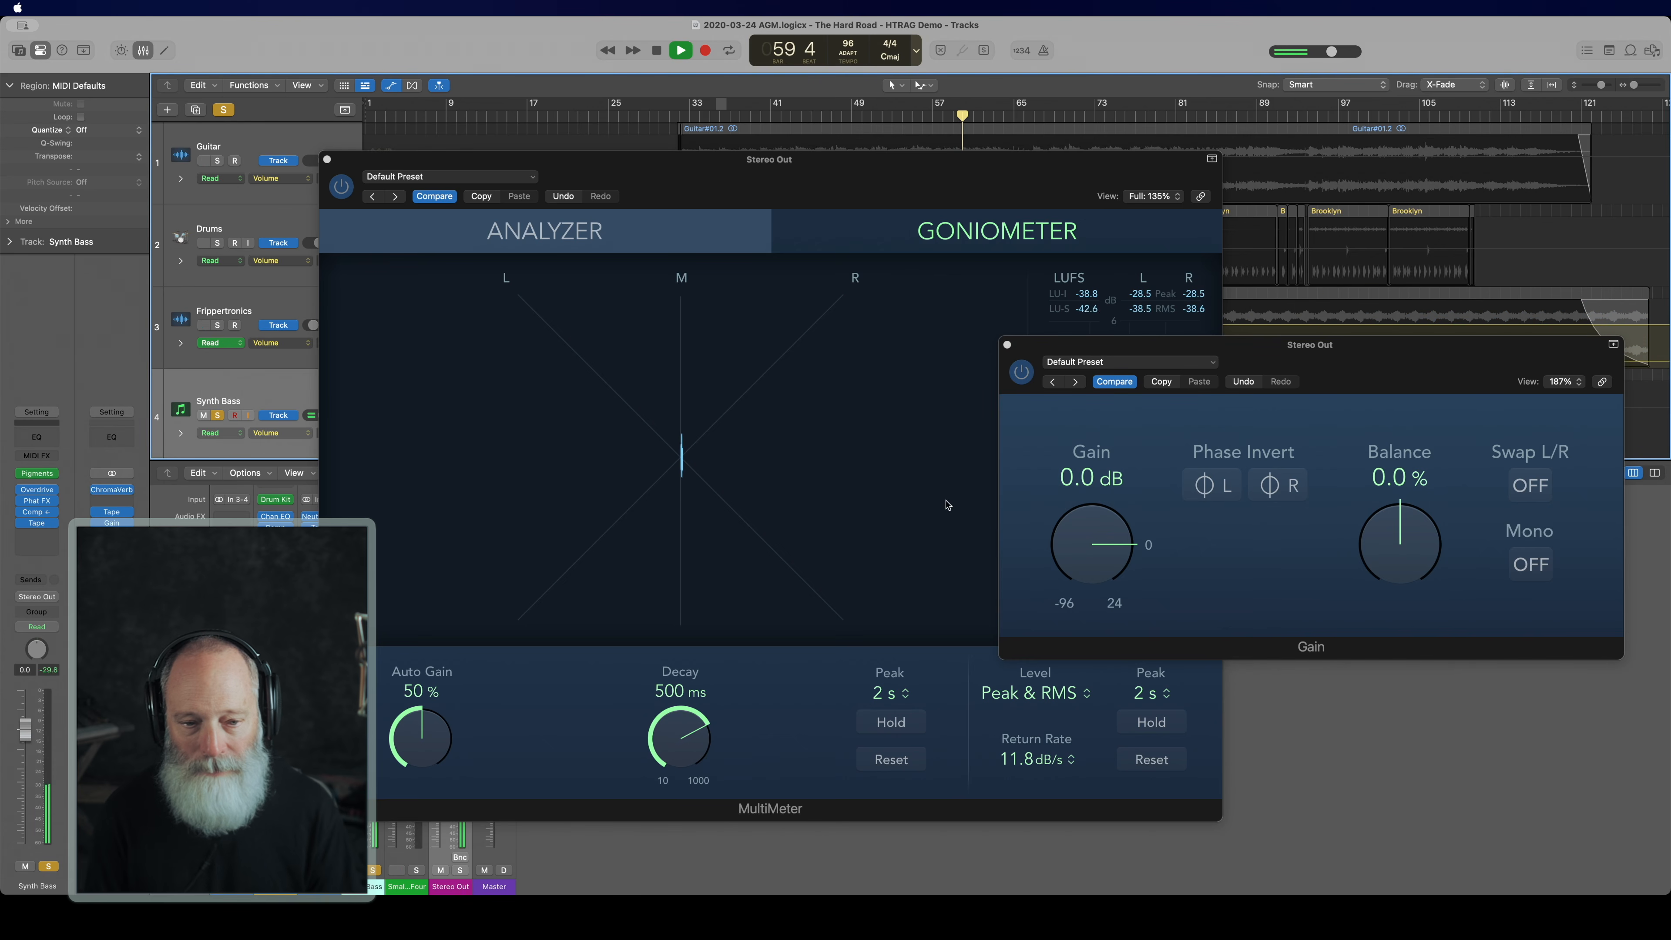
# Step: Toggle the Gain plug-in's Mono option to compare Synth Bass in mono and stereo, leaving Mono off and playback stopped
pyautogui.click(1527, 570)
pyautogui.click(1526, 570)
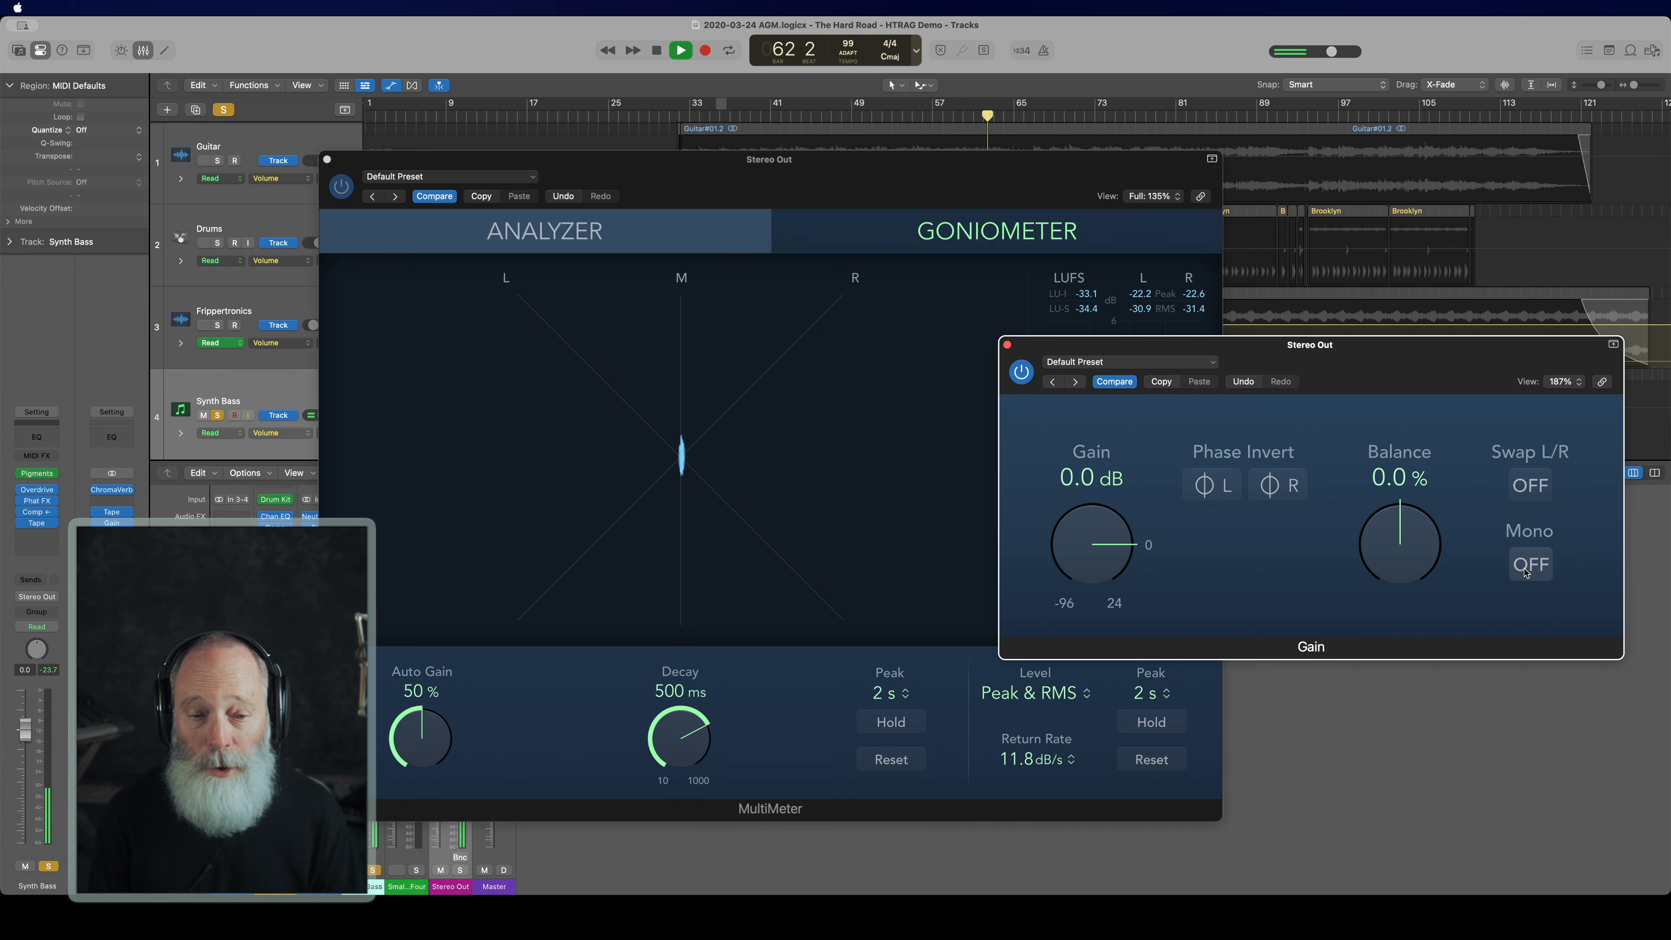
pyautogui.click(1526, 570)
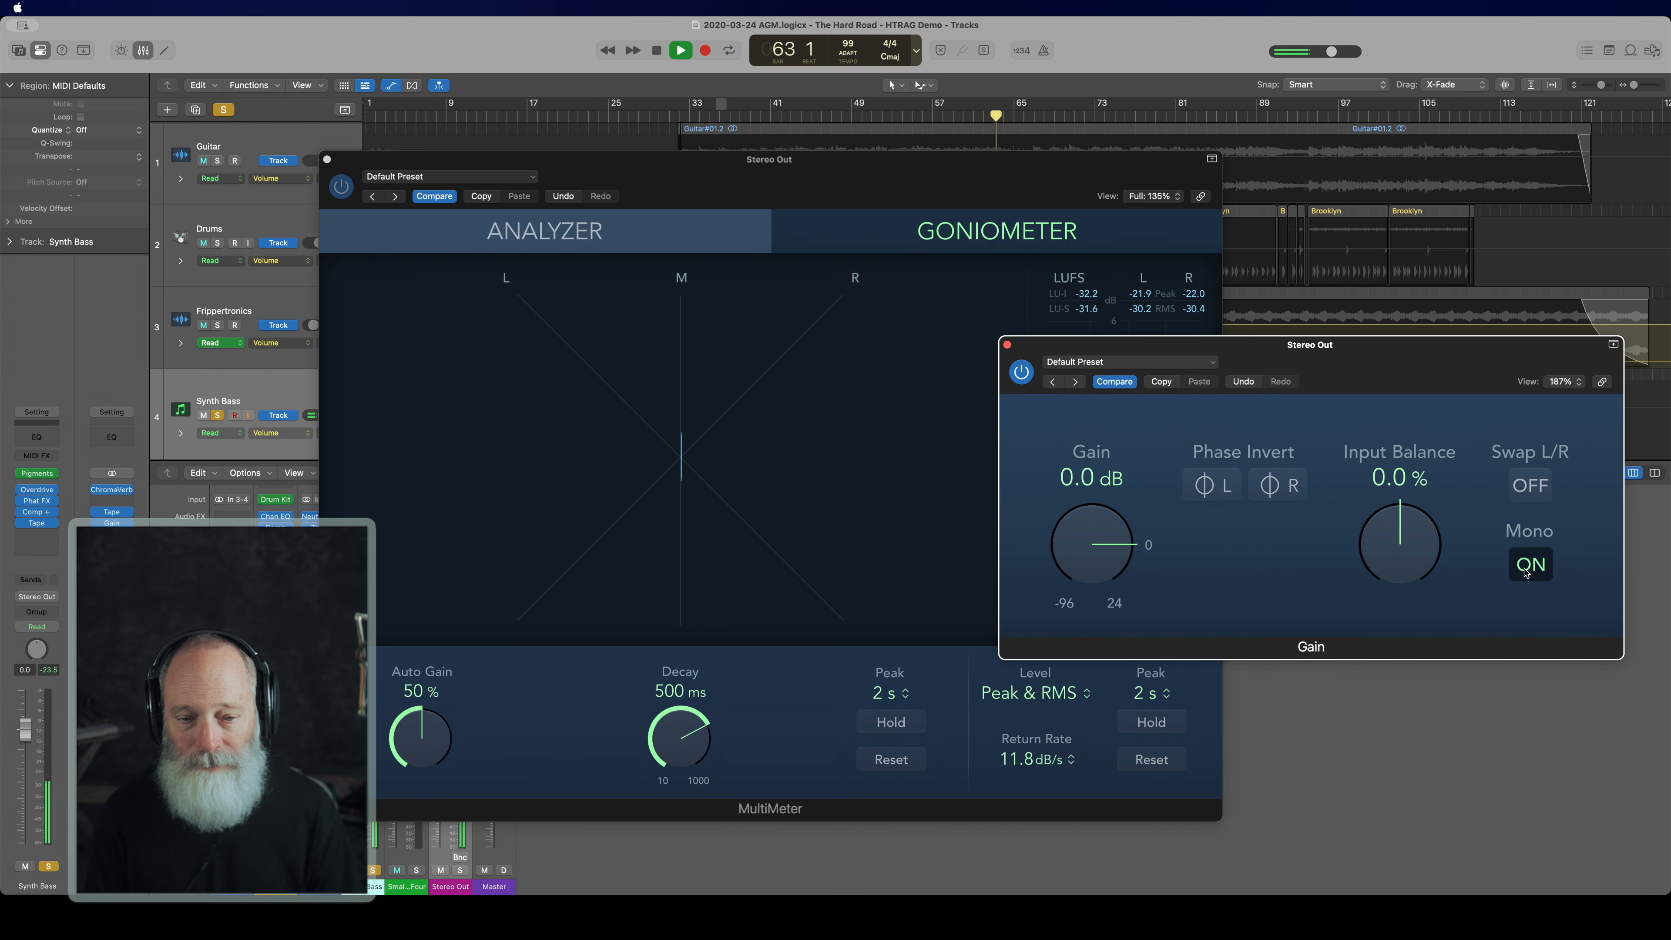
pyautogui.click(1524, 569)
pyautogui.press('space')
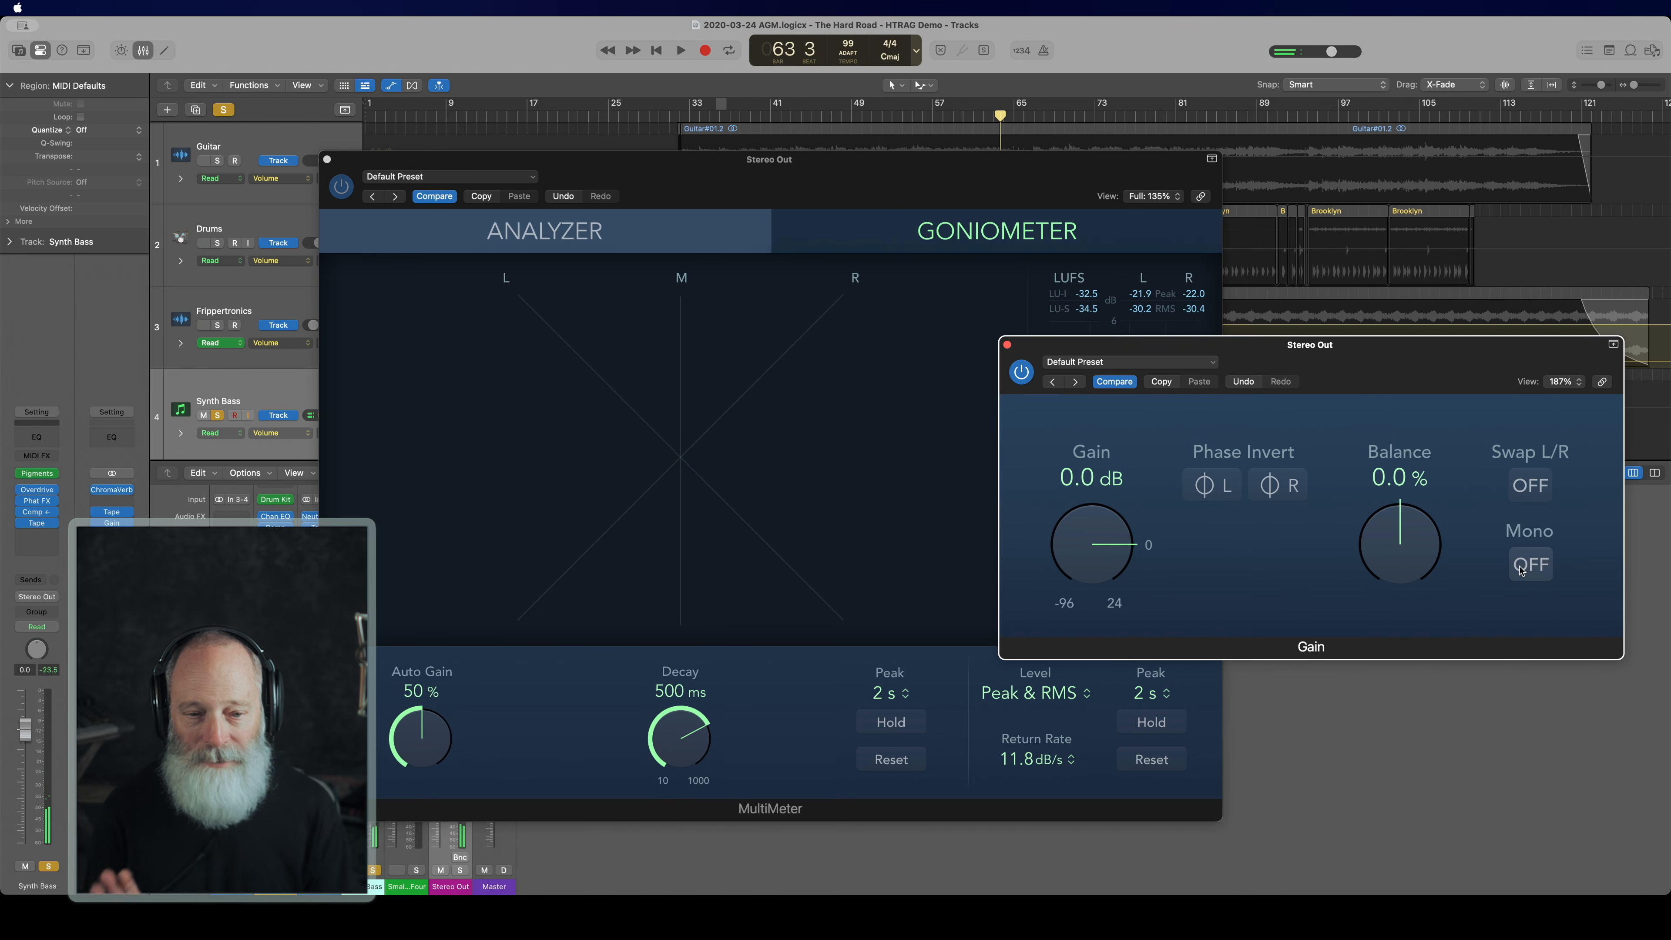